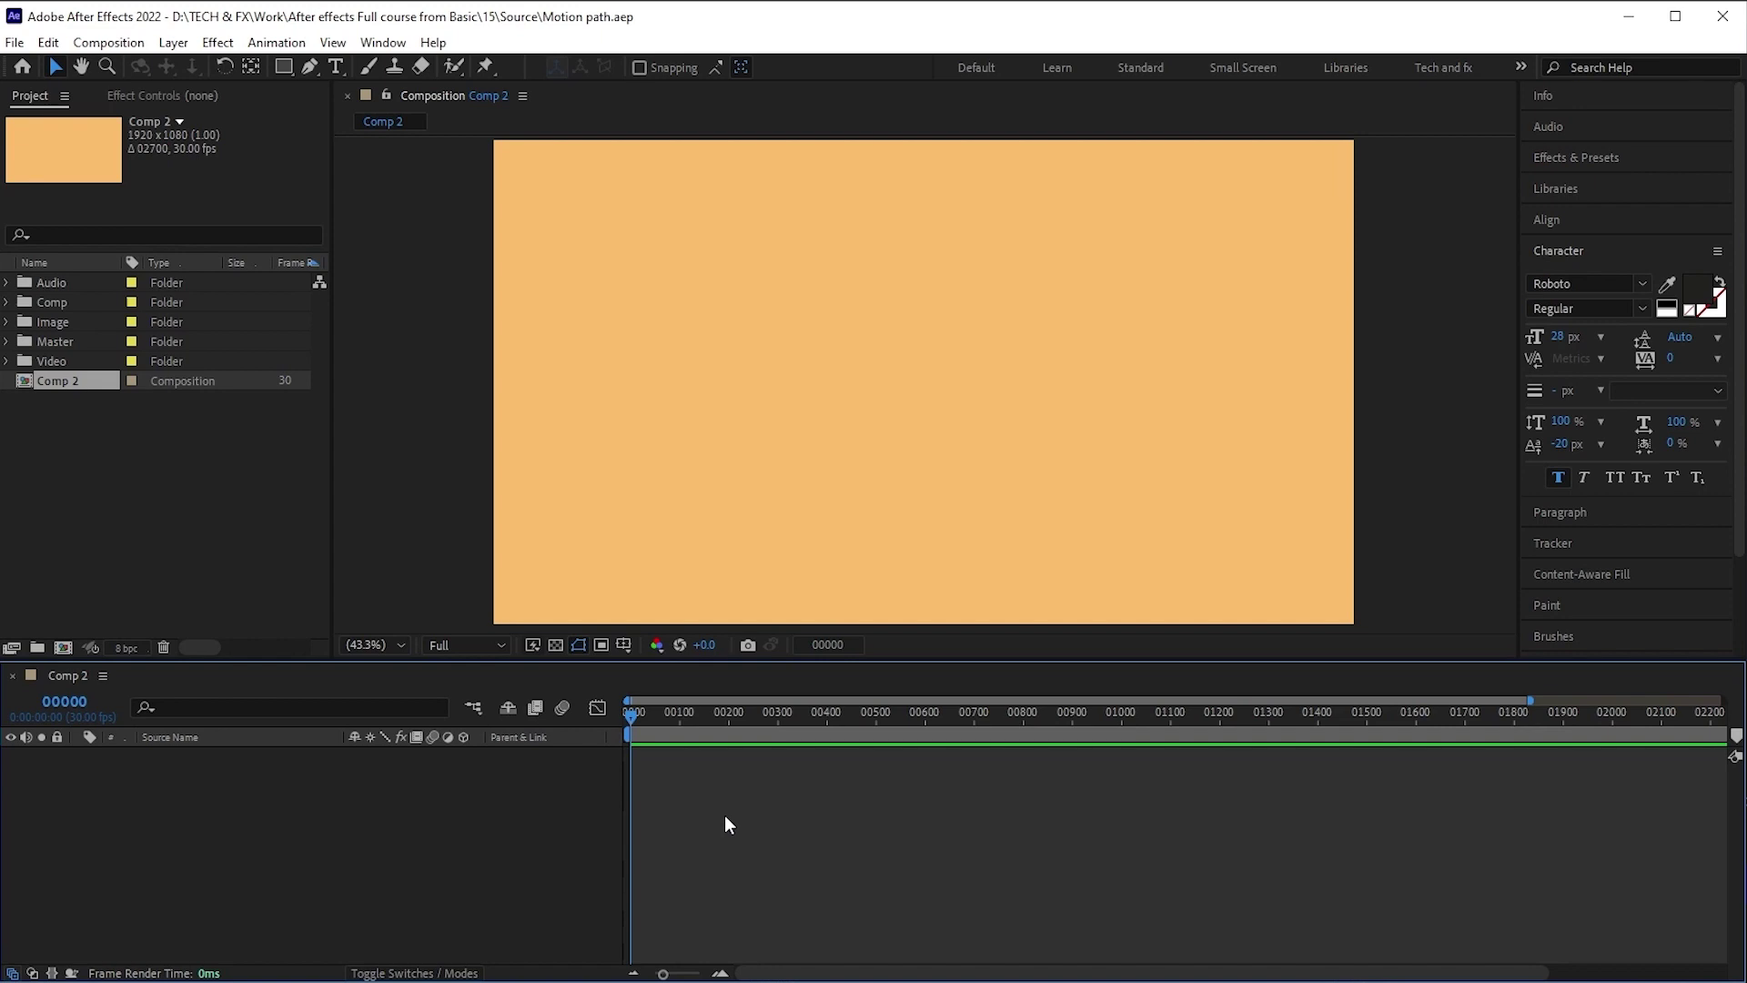
Draw a small rectangle near the upper left and fill it dark teal (#033530)
{"action": "left_click", "coordinate": [285, 68]}
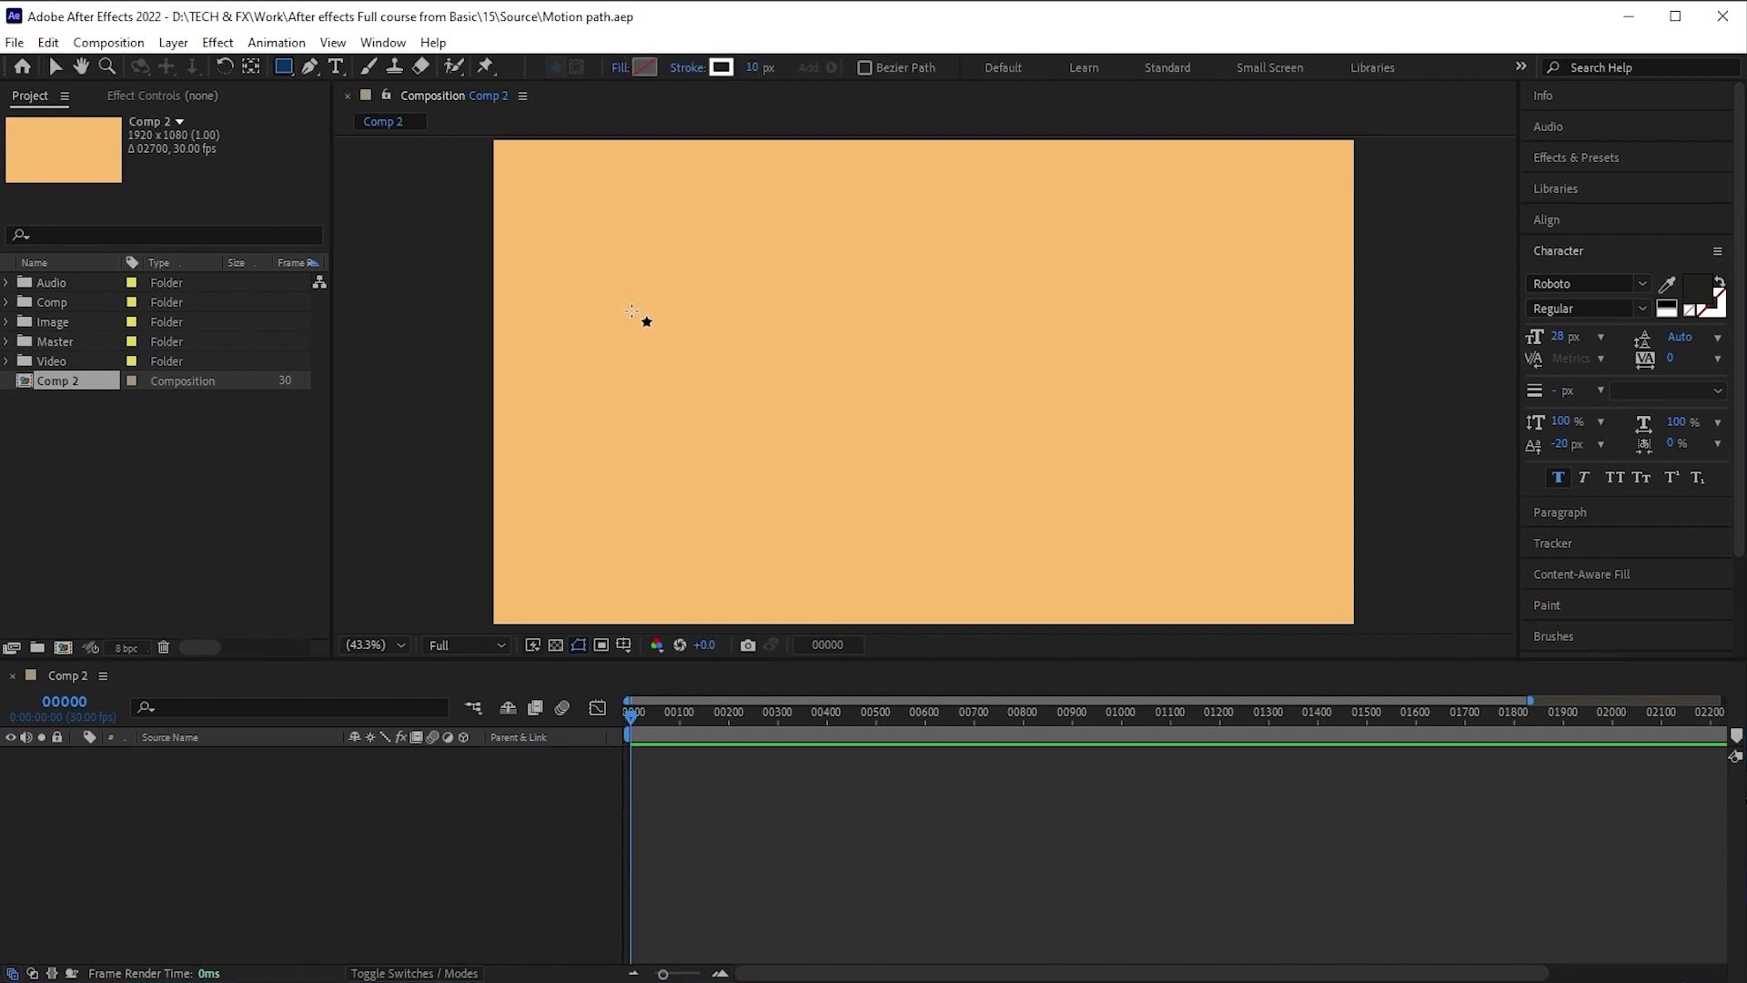
{"action": "left_click_drag", "start_coordinate": [632, 310], "coordinate": [689, 358]}
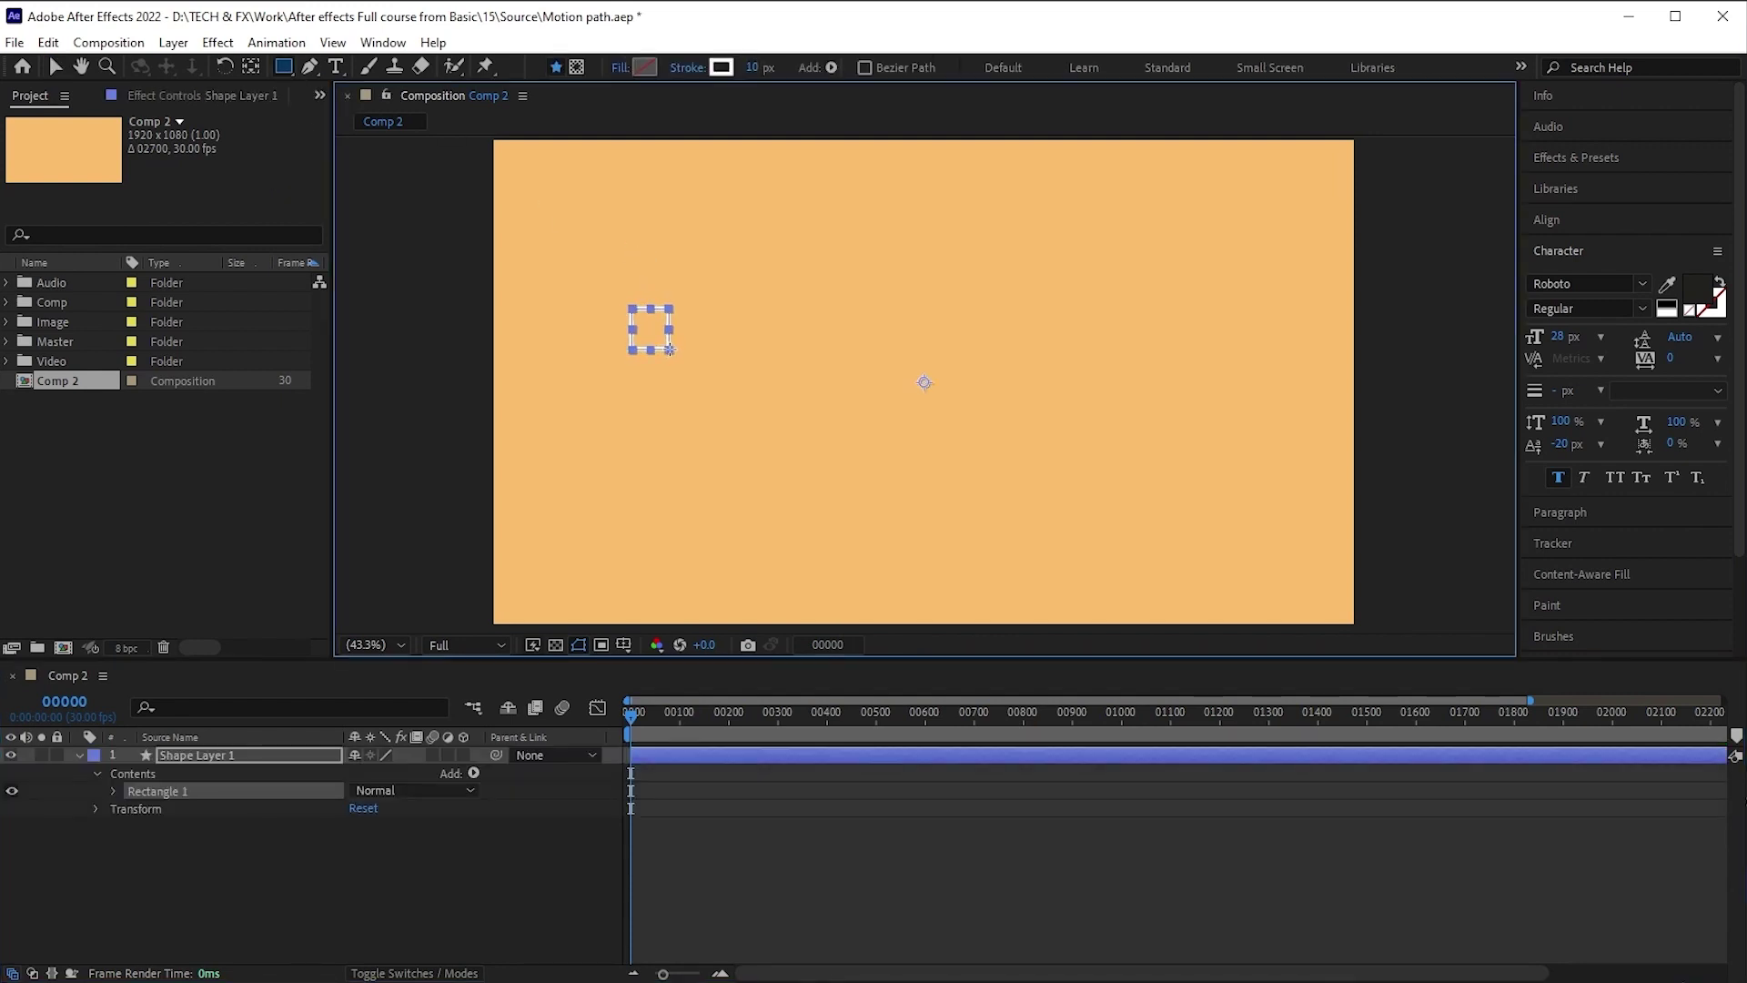
{"action": "left_click", "coordinate": [639, 69]}
{"action": "left_click", "coordinate": [1419, 937]}
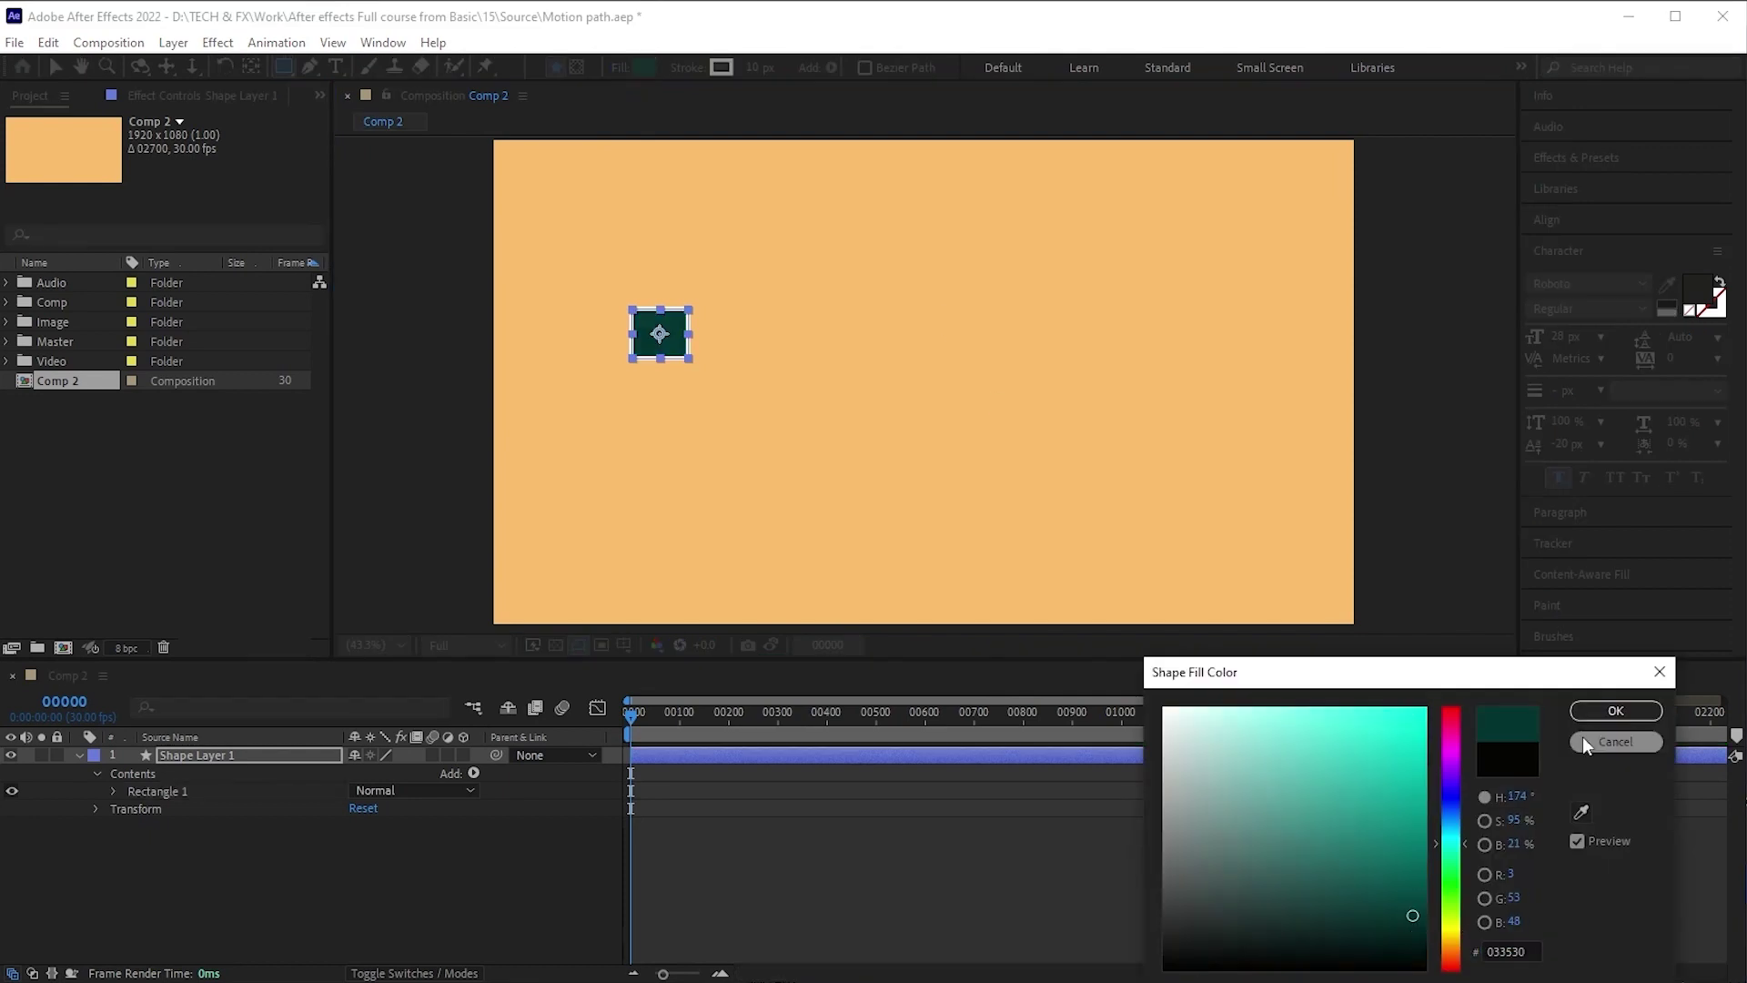
{"action": "left_click", "coordinate": [1650, 710]}
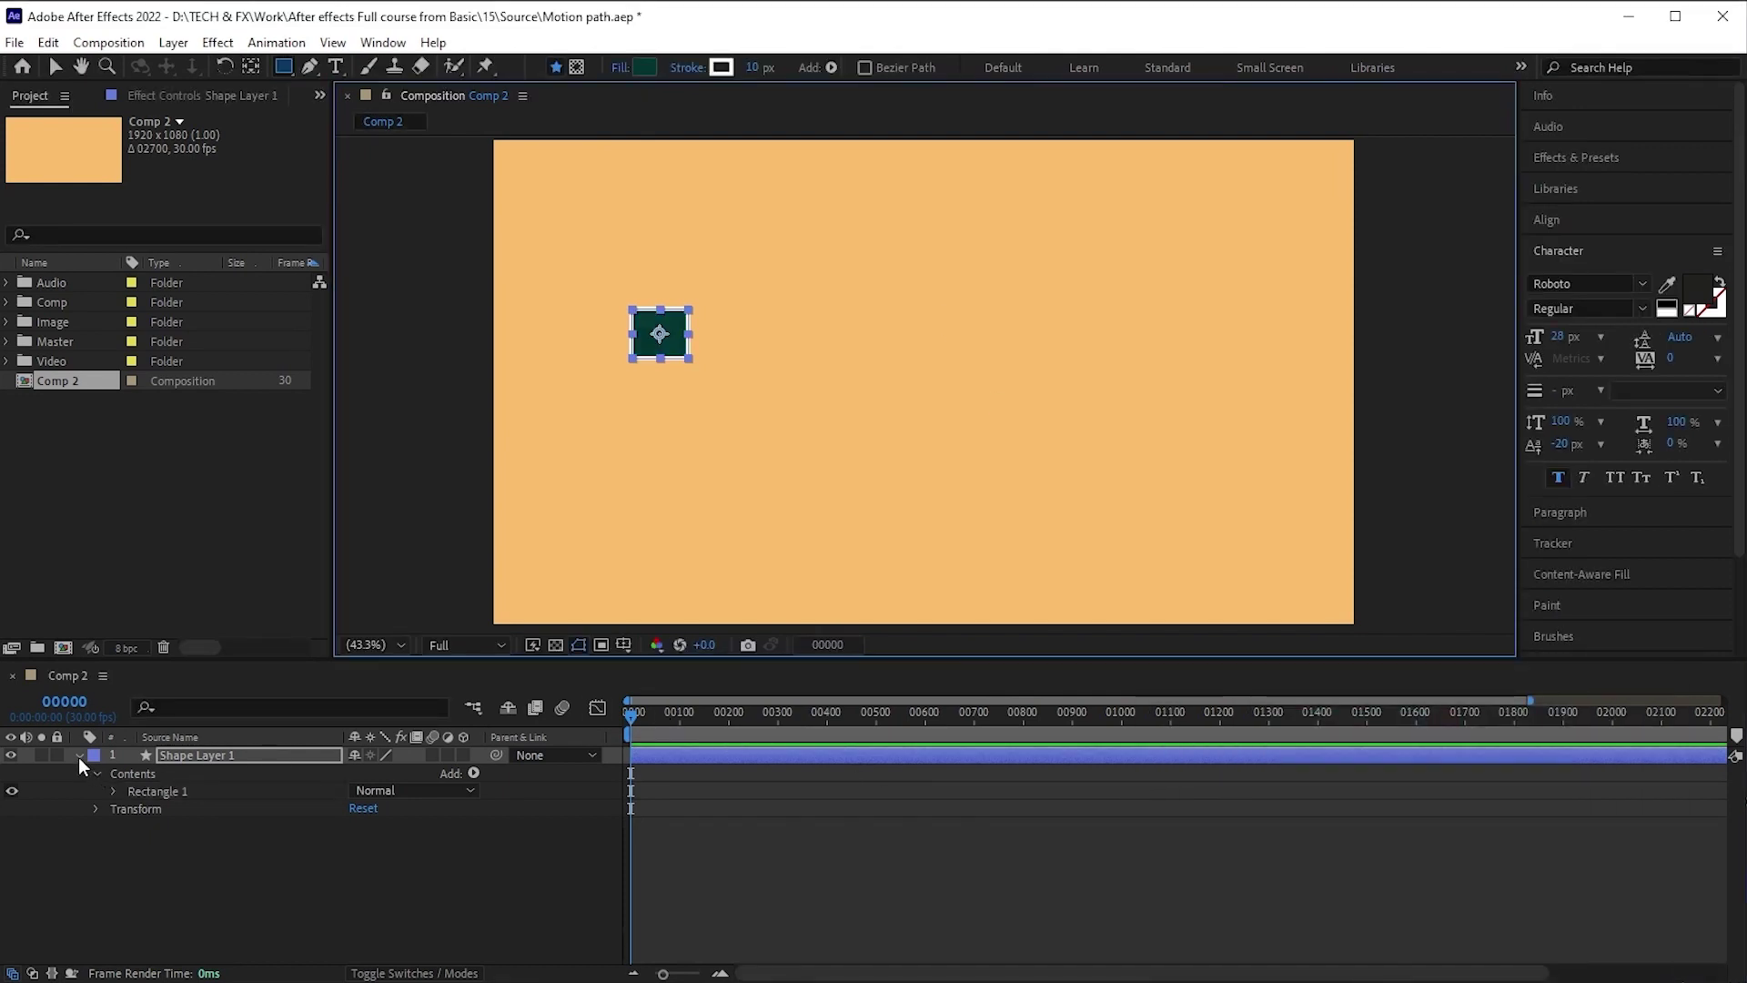
Keyframe Shape Layer 1's Position so the square slides right to X 1220.4 by 0:00:04:27
{"action": "left_click", "coordinate": [304, 757]}
{"action": "key", "text": "p"}
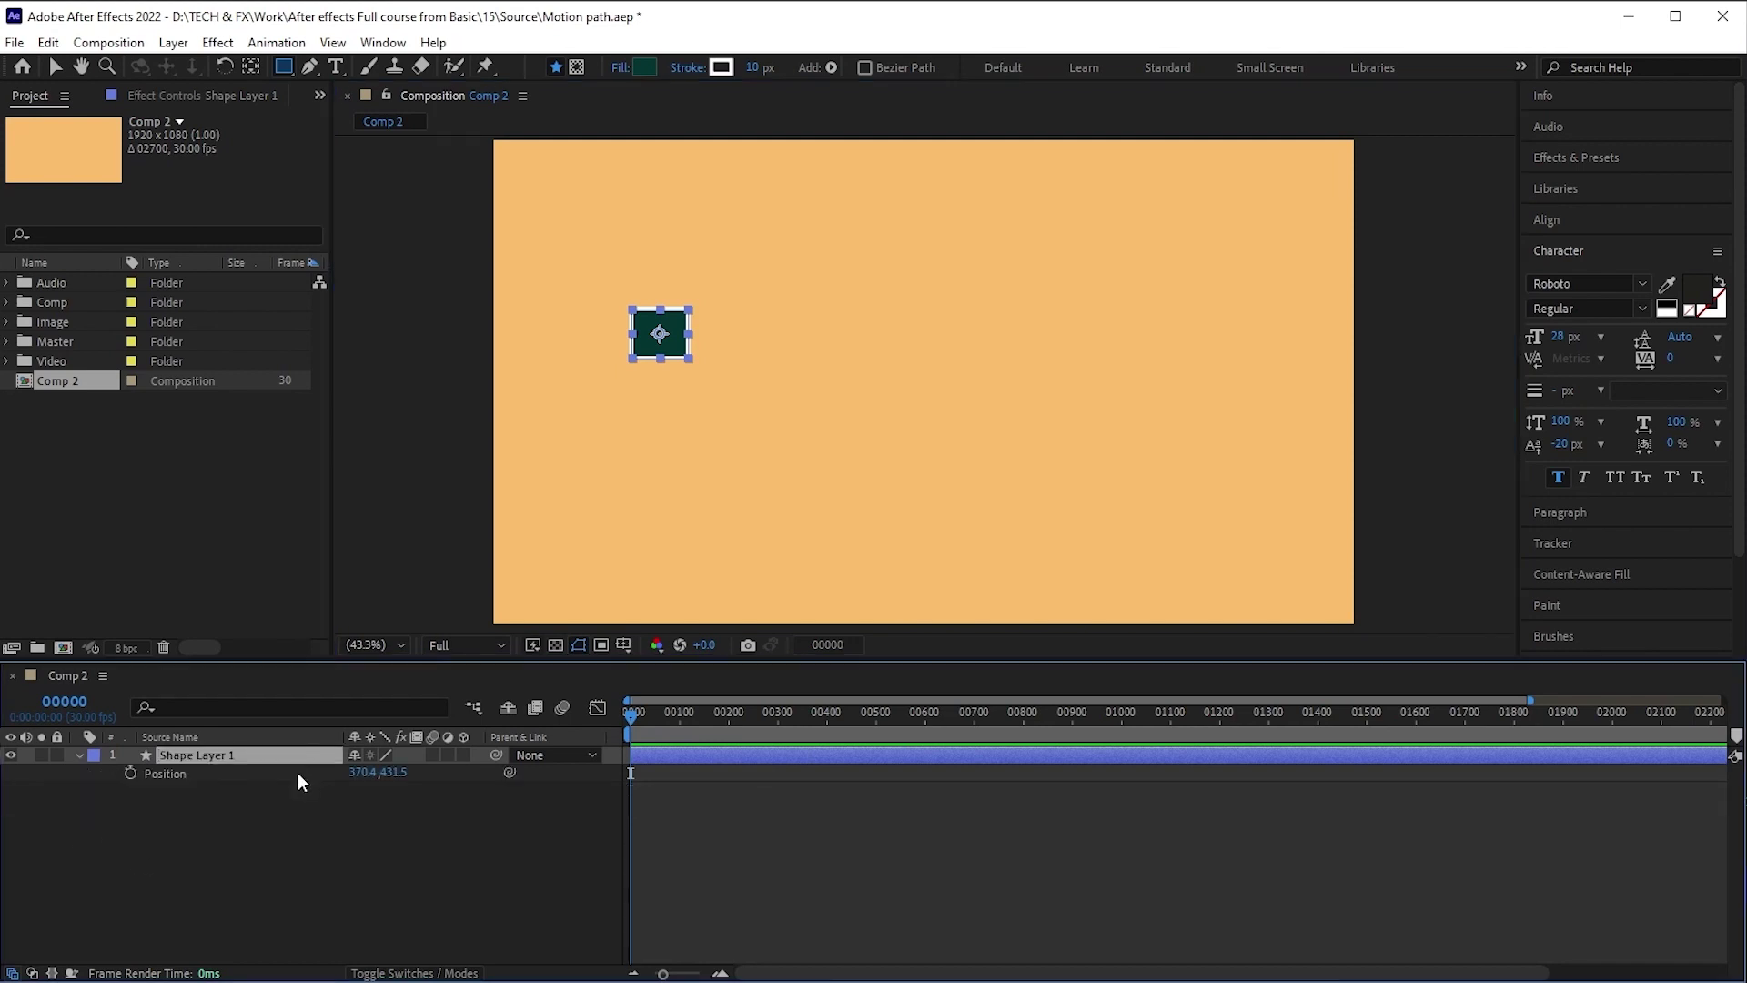
{"action": "left_click", "coordinate": [130, 773]}
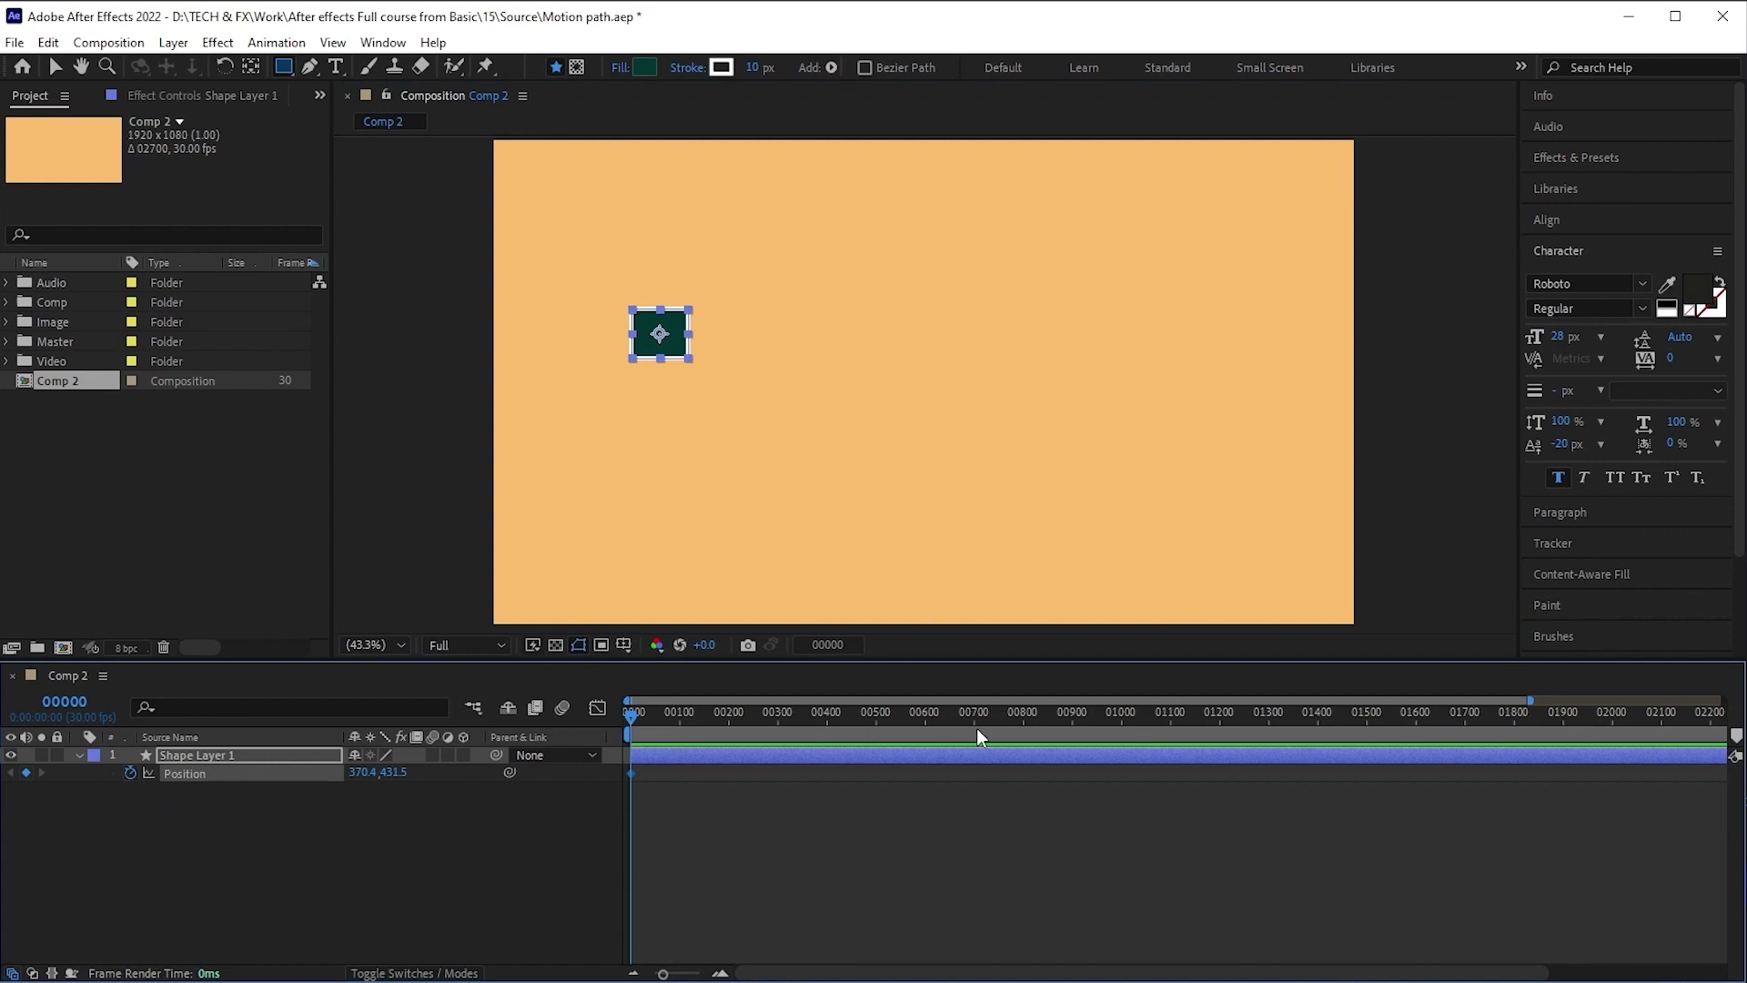
{"action": "left_click", "coordinate": [728, 717]}
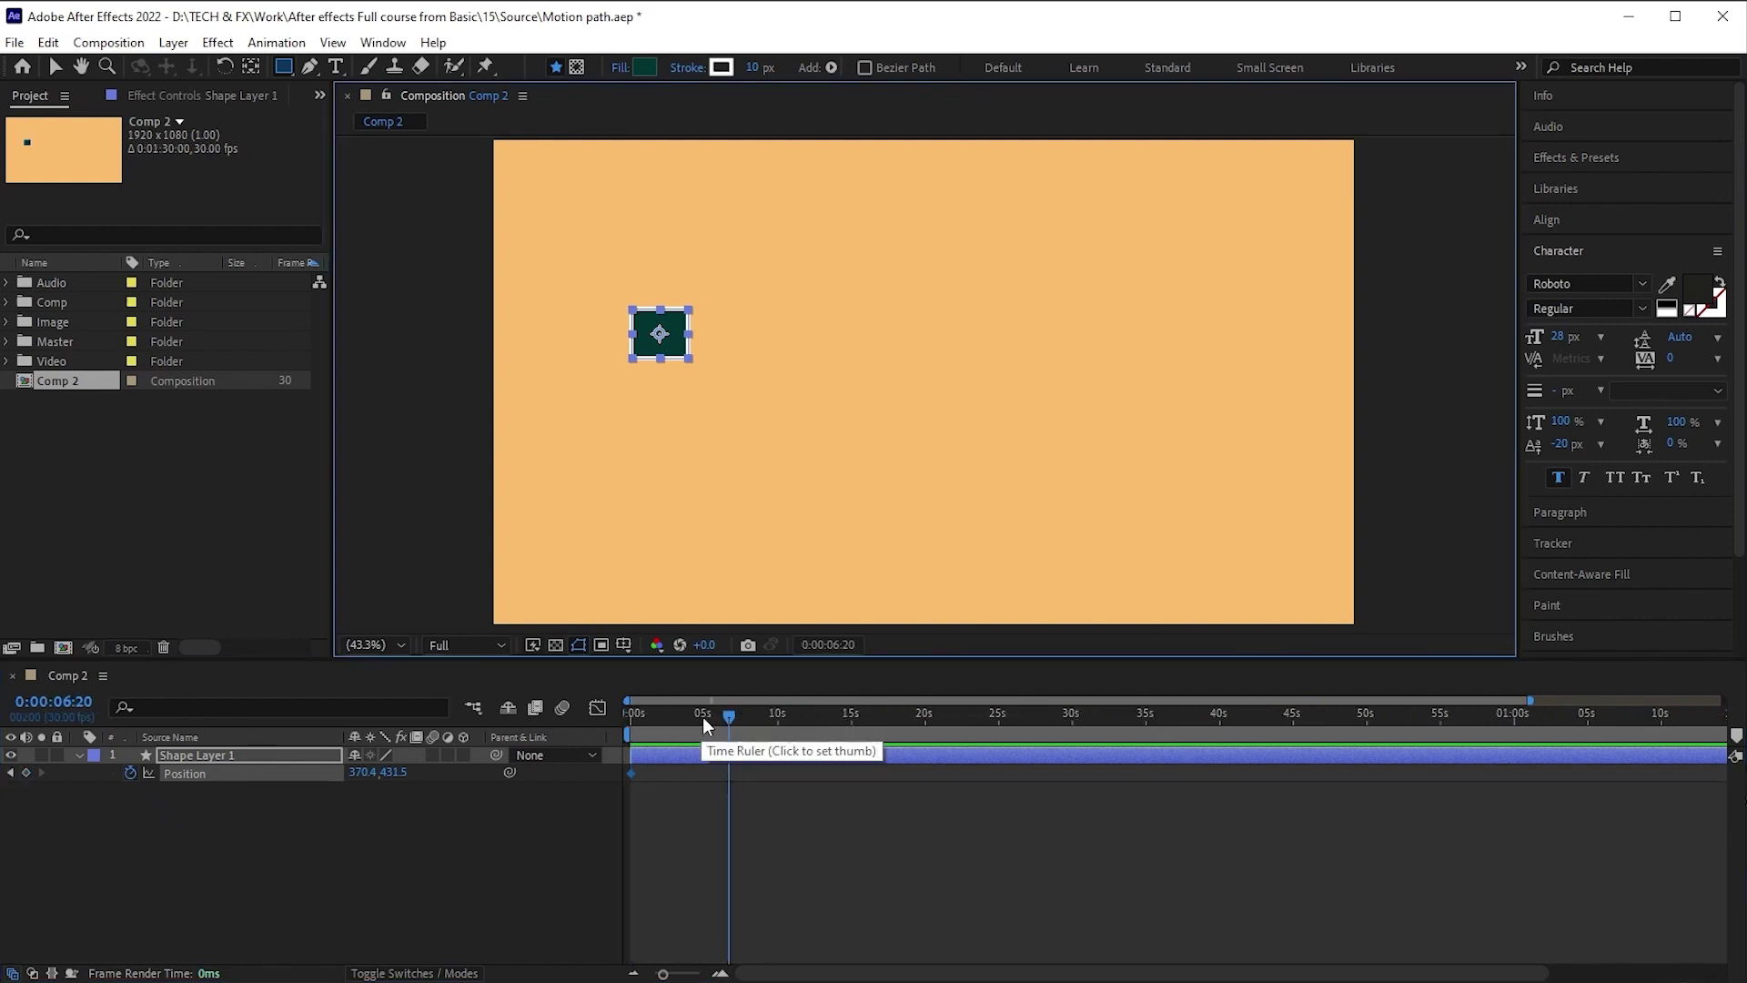
{"action": "left_click", "coordinate": [703, 717]}
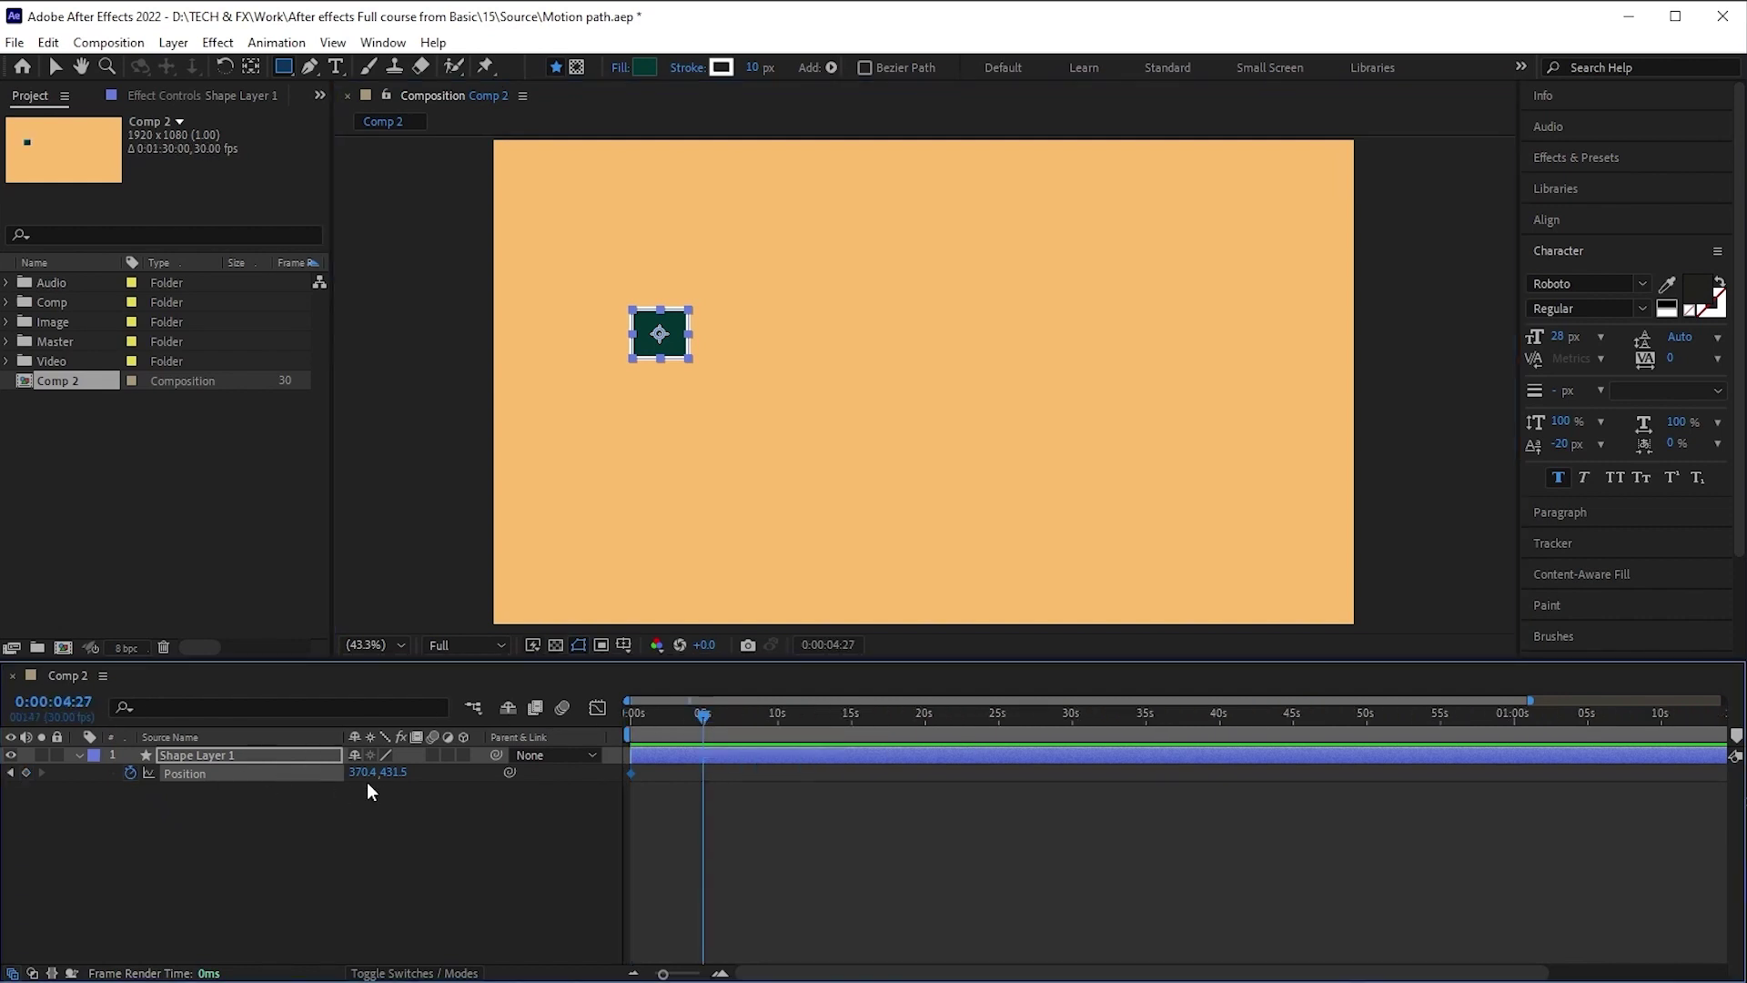
{"action": "left_click_drag", "start_coordinate": [362, 773], "coordinate": [1233, 764]}
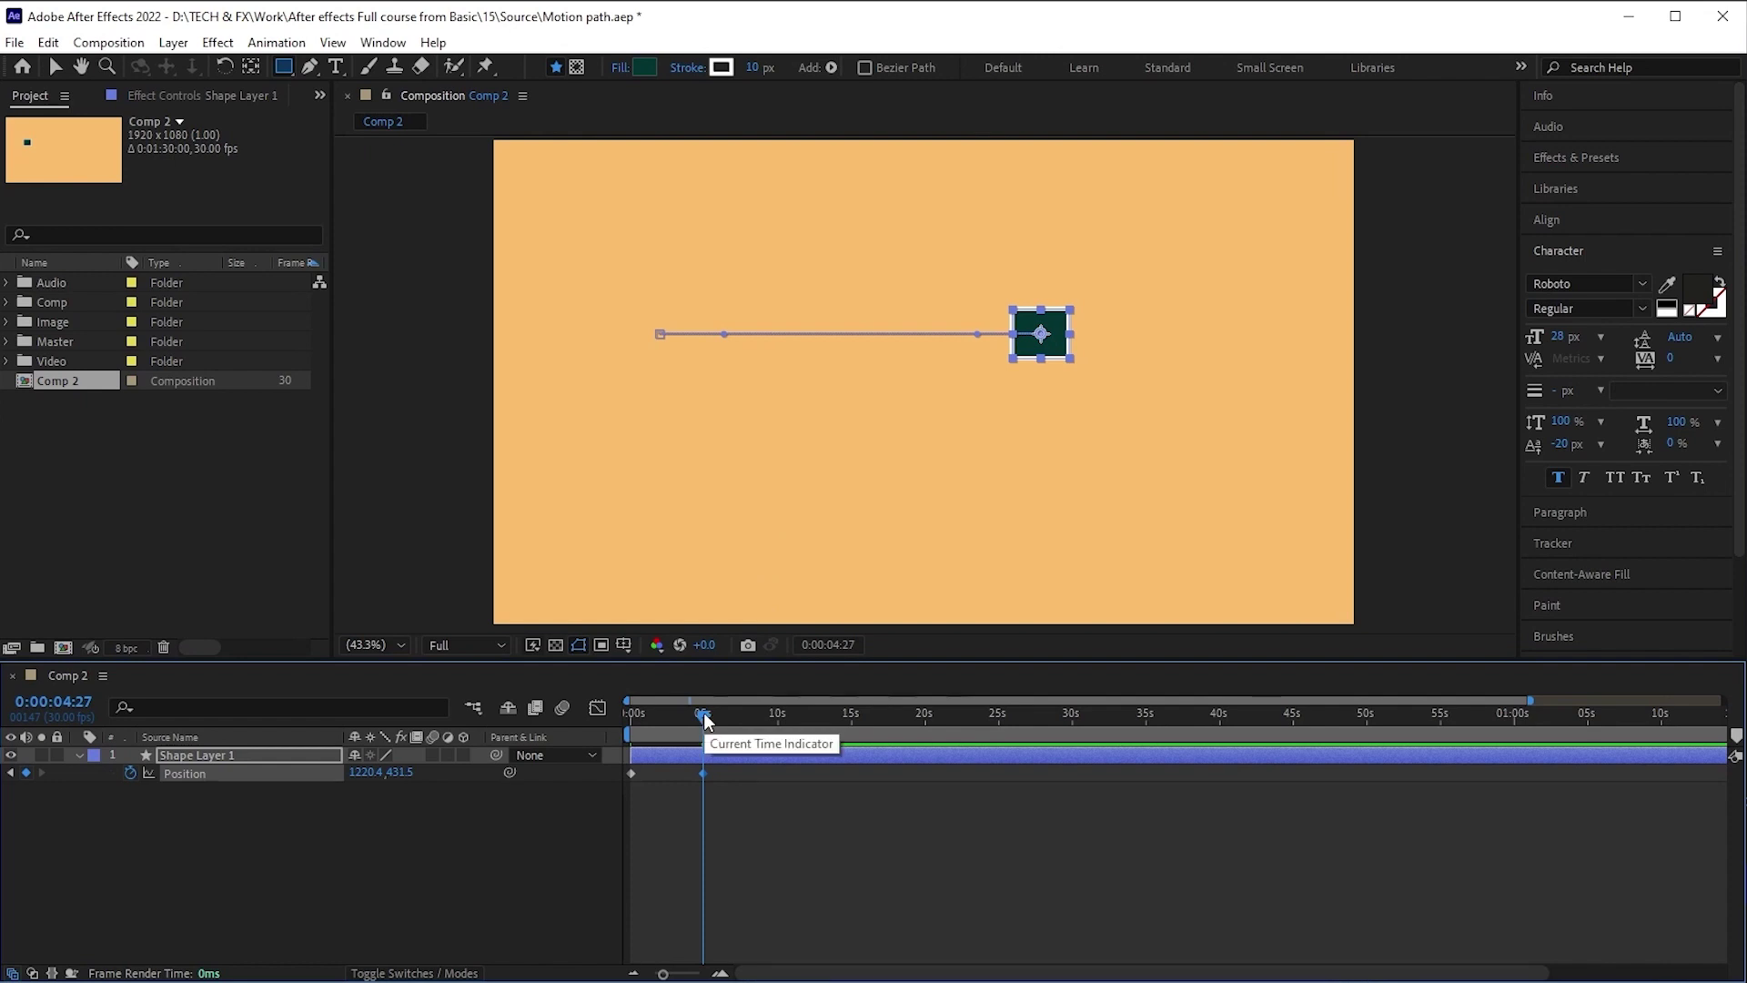
Preview the square's slide from the start, then rewind and deselect the layer
{"action": "left_click_drag", "start_coordinate": [707, 720], "coordinate": [623, 703]}
{"action": "key", "text": "space"}
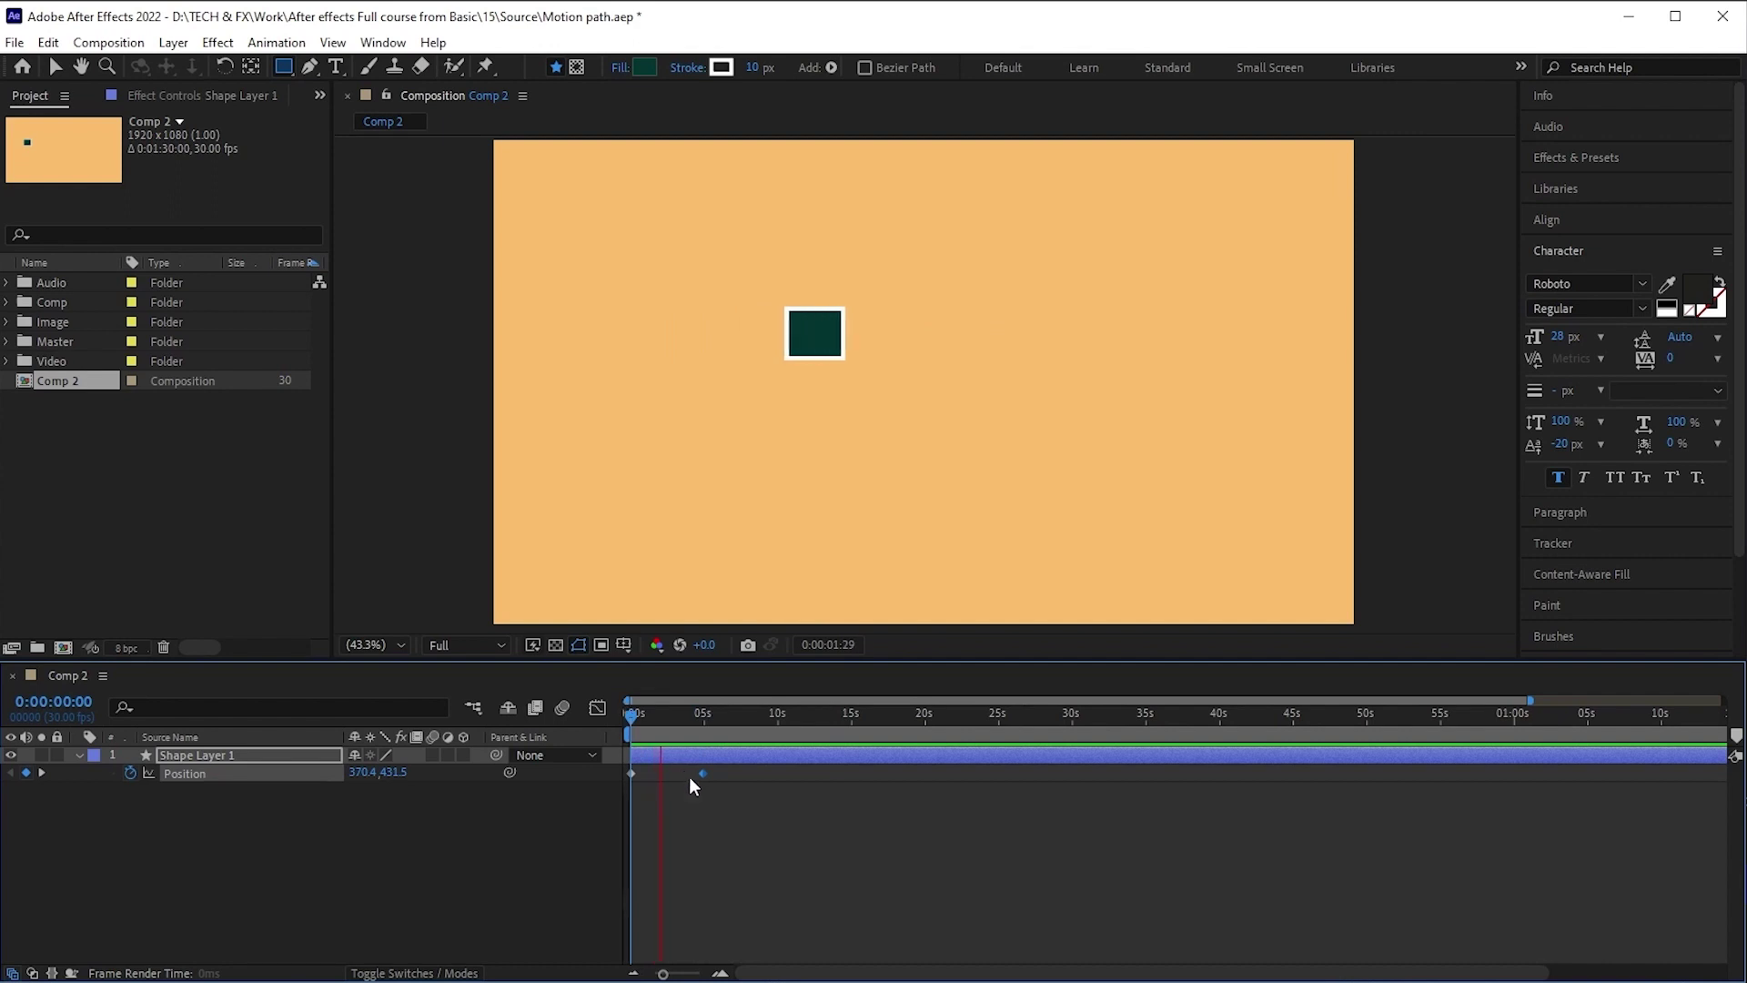
{"action": "key", "text": "space"}
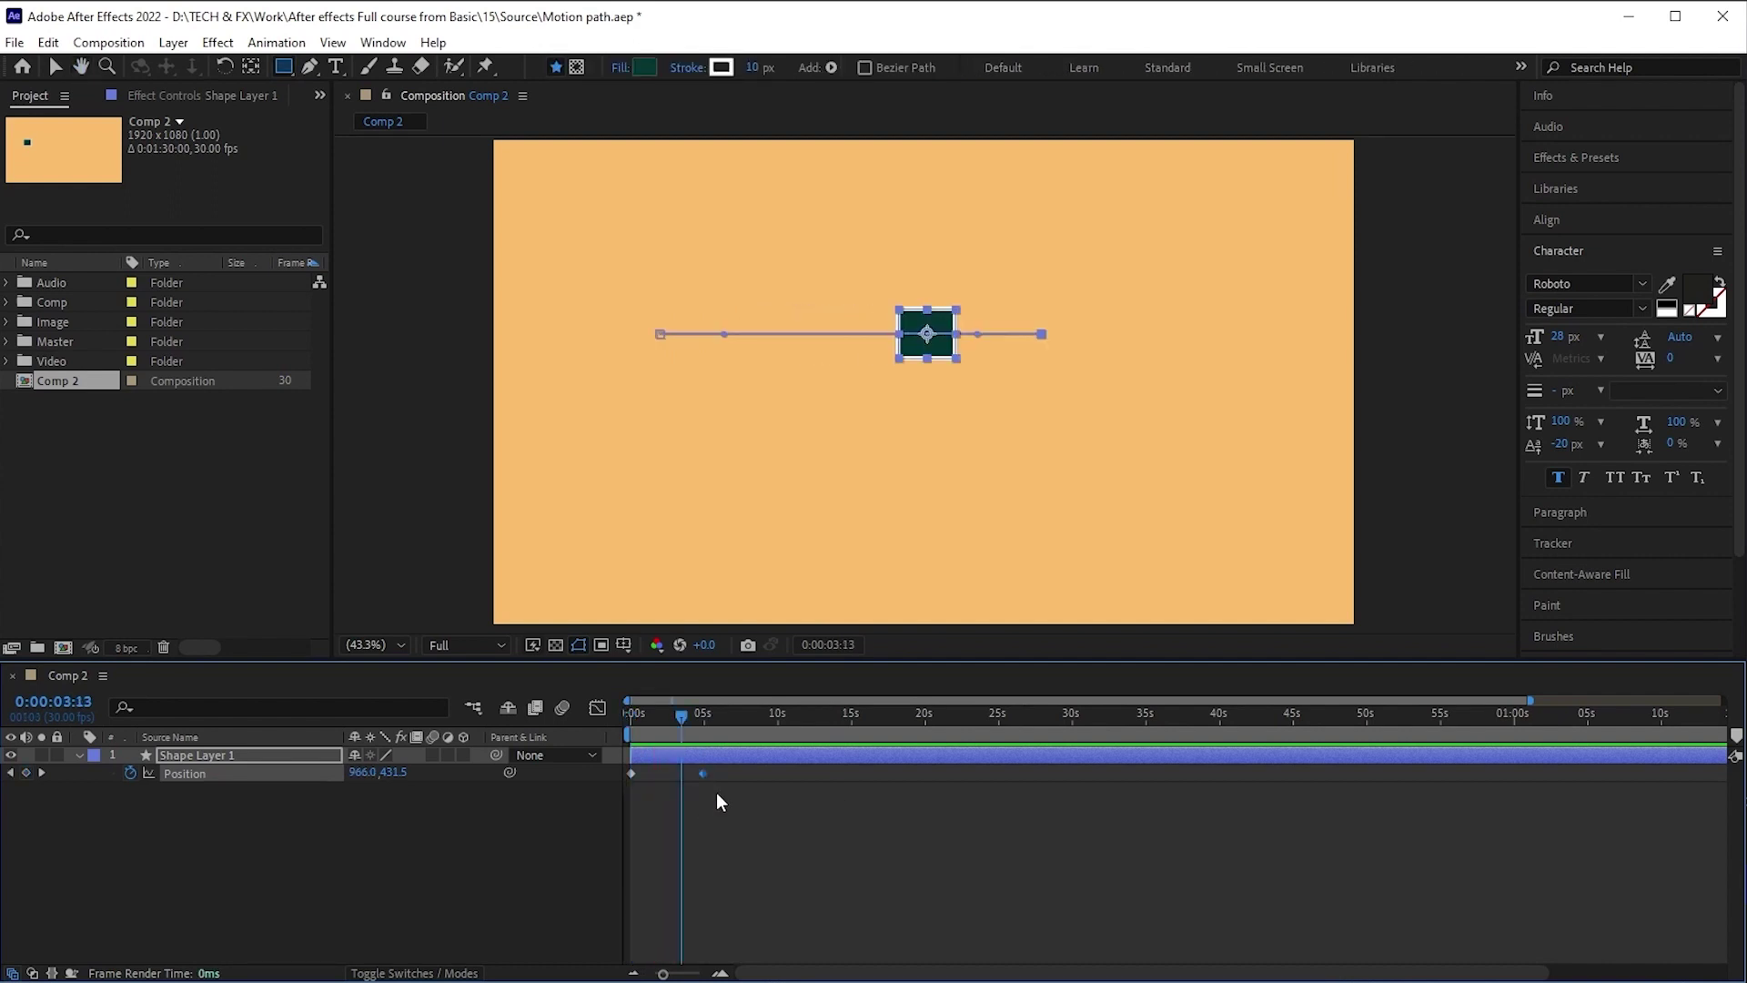
{"action": "left_click_drag", "start_coordinate": [680, 721], "coordinate": [628, 718]}
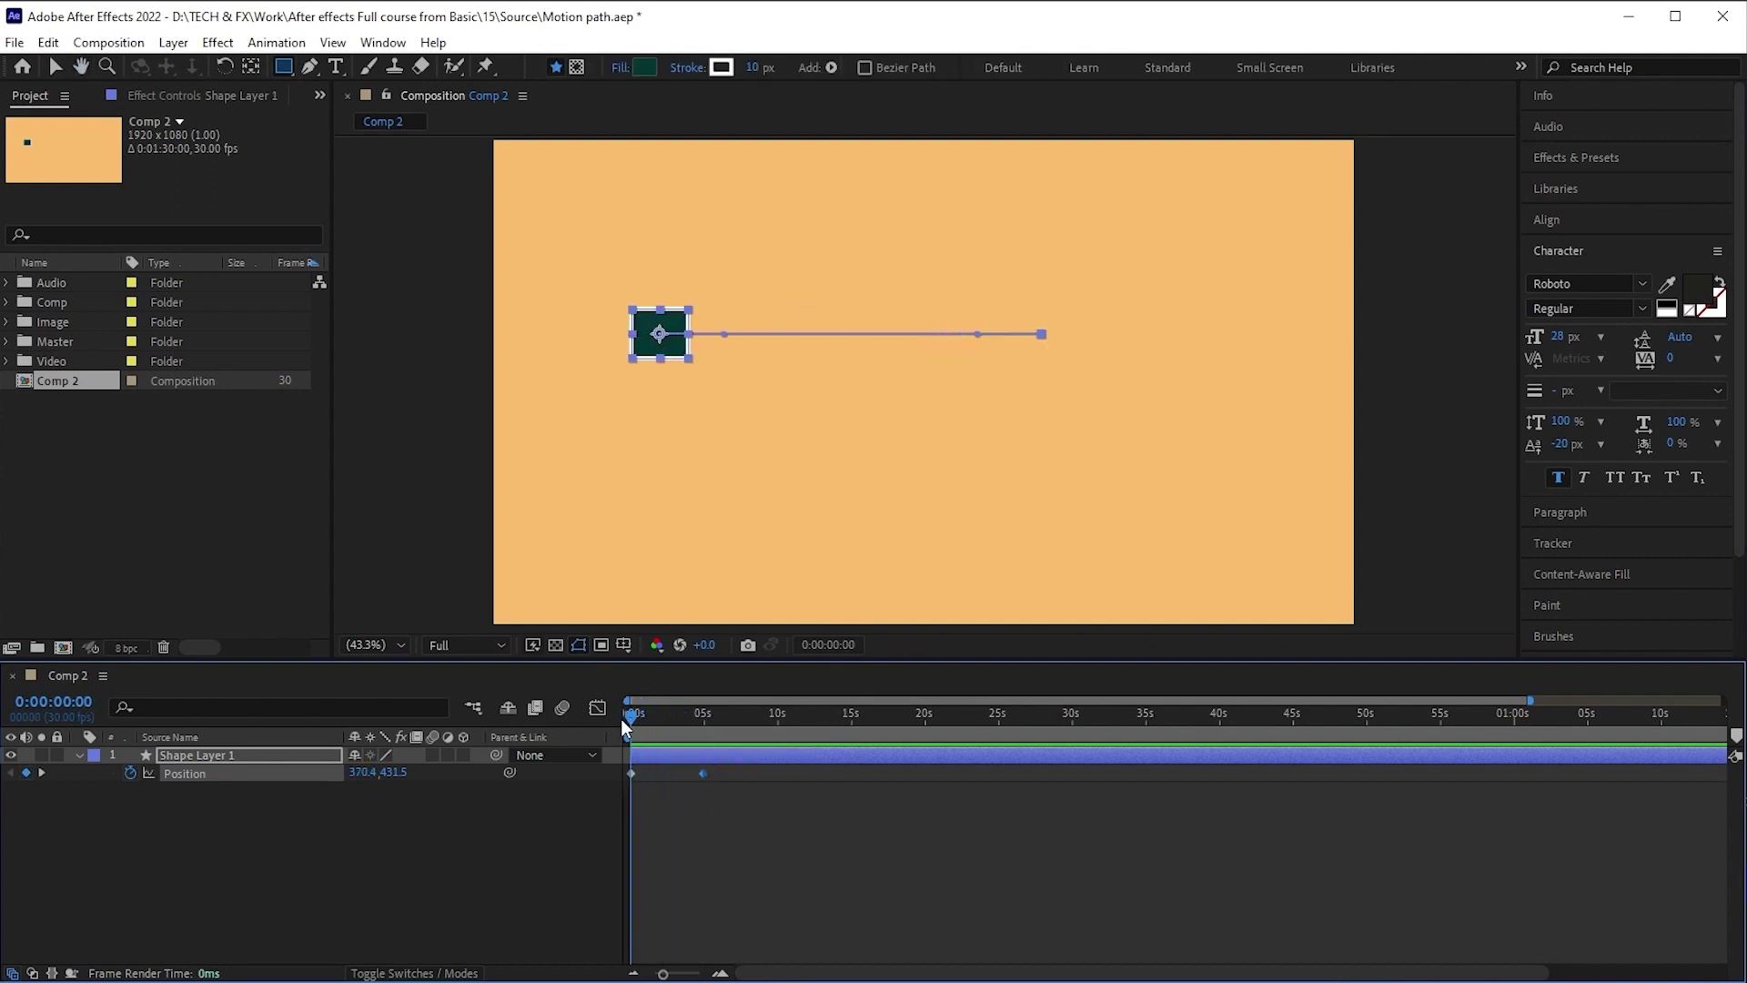
{"action": "key", "text": "F2"}
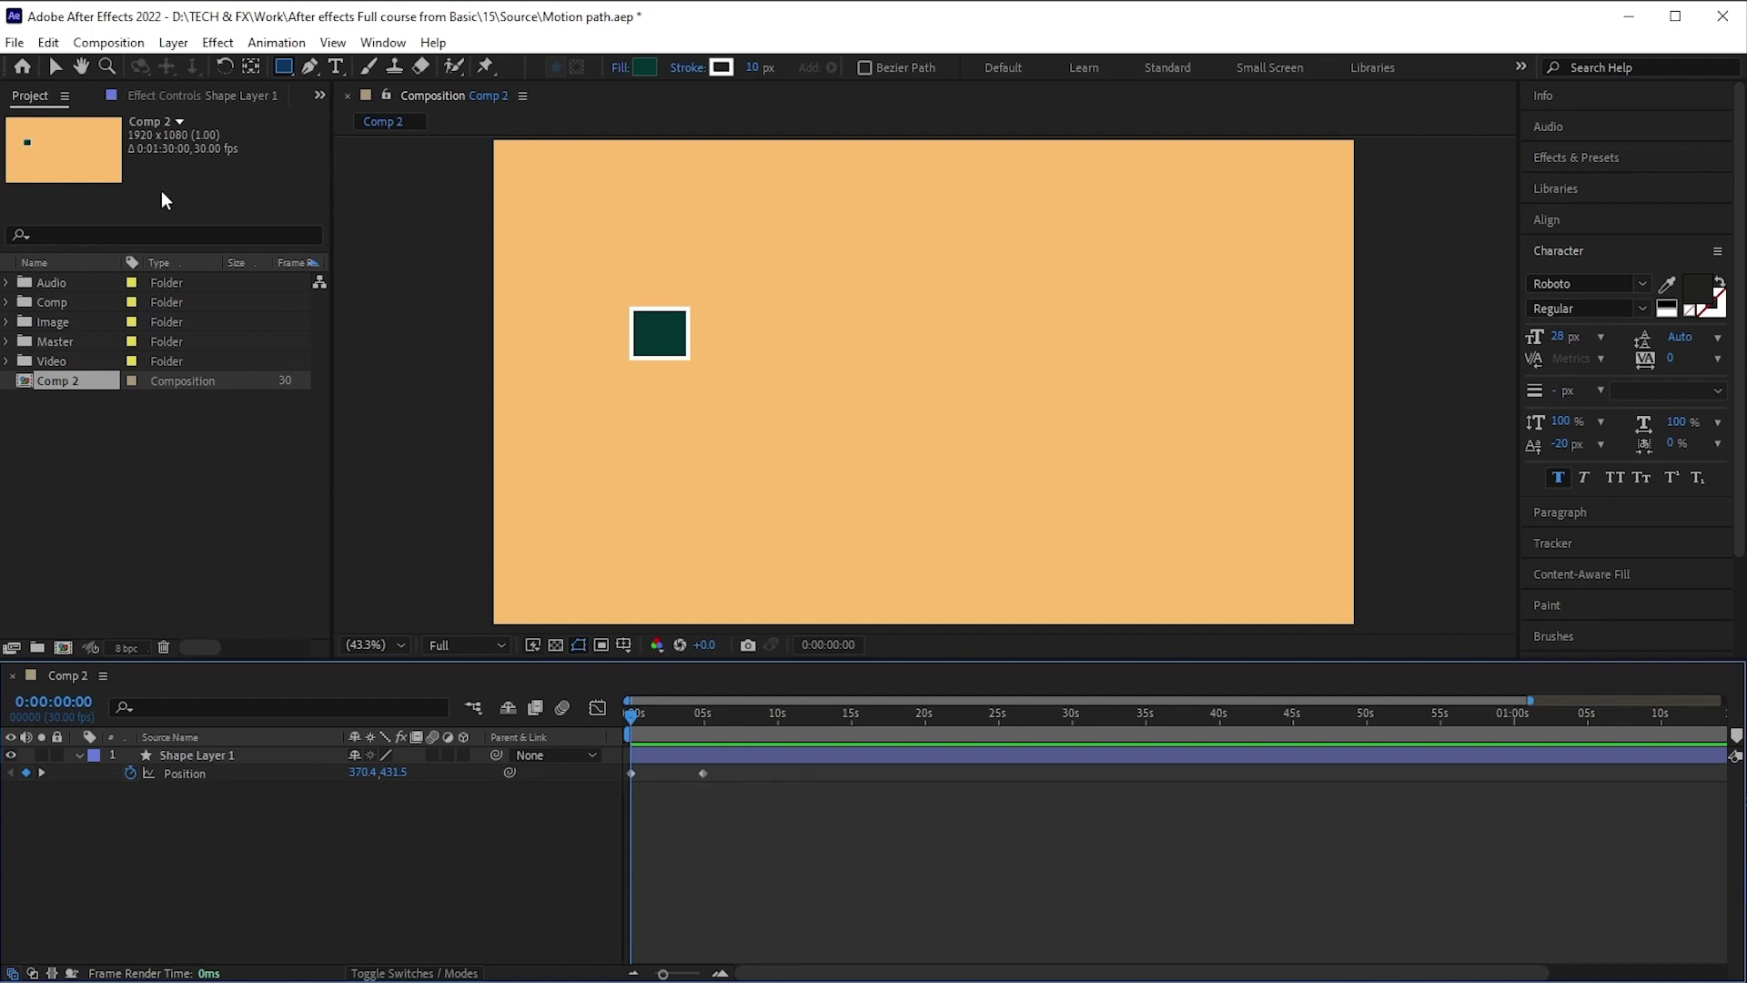
Draw a winding white S-curve path across the comp with its fill set to None
{"action": "left_click", "coordinate": [309, 67]}
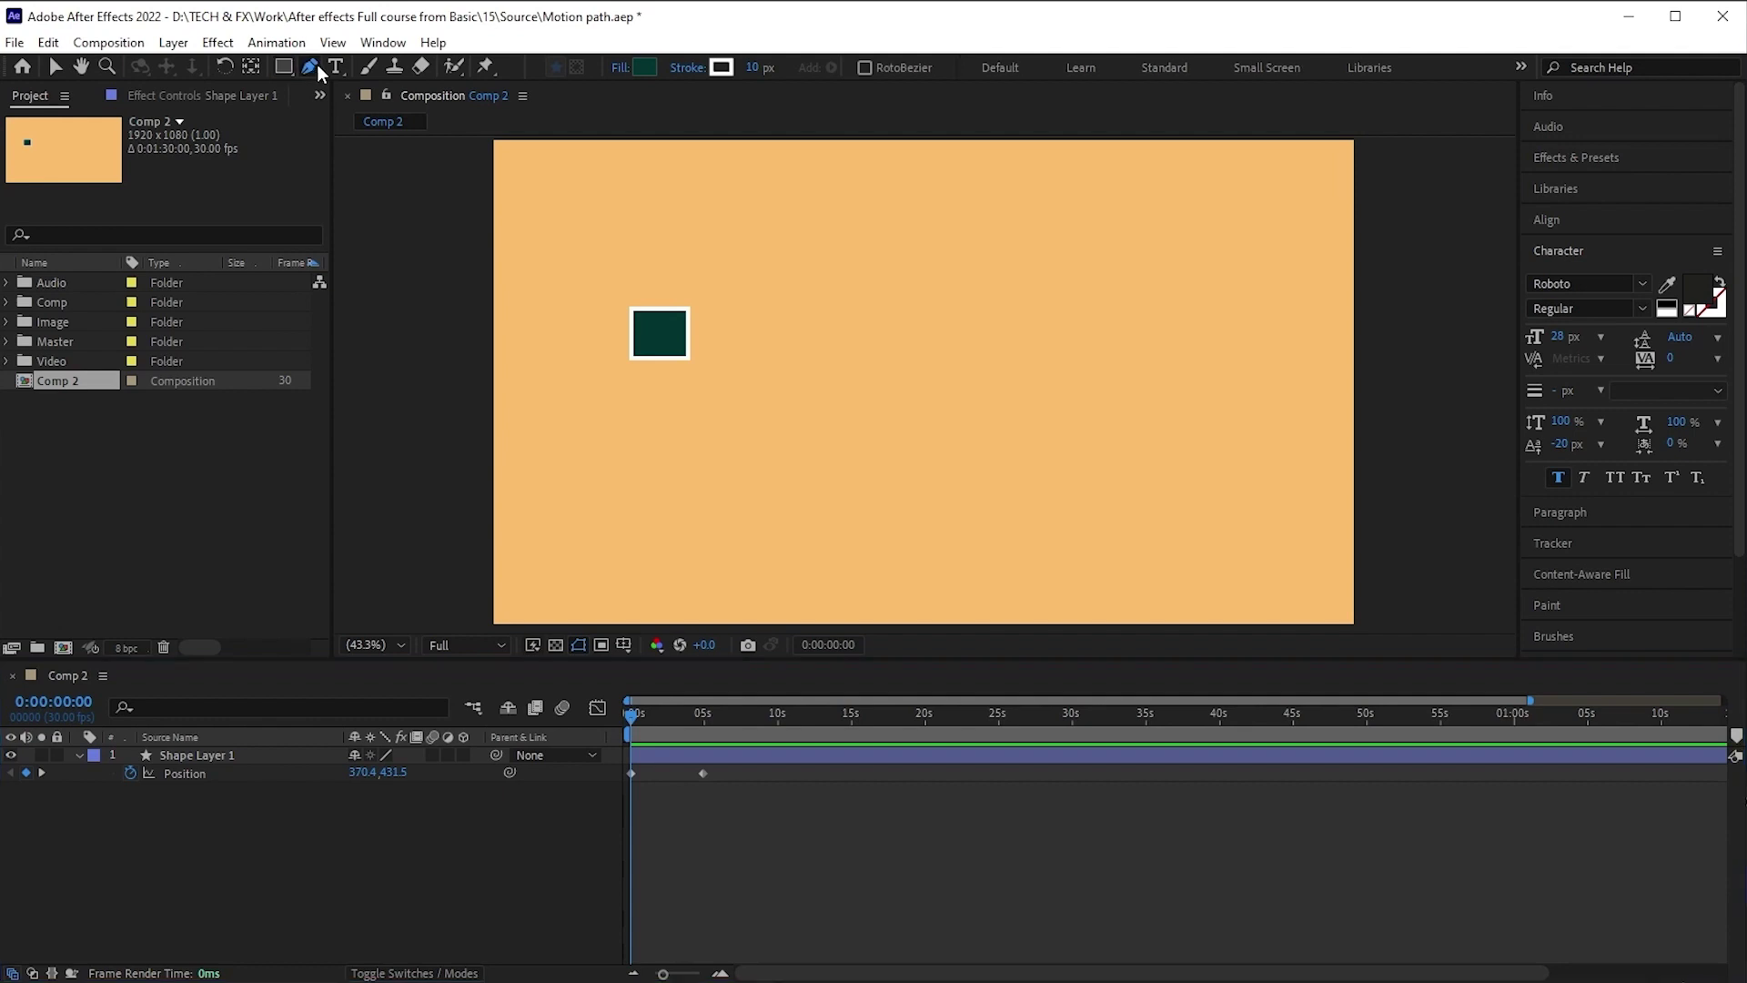
{"action": "left_click", "coordinate": [562, 595]}
{"action": "left_click", "coordinate": [739, 479]}
{"action": "left_click_drag", "start_coordinate": [822, 553], "coordinate": [878, 573]}
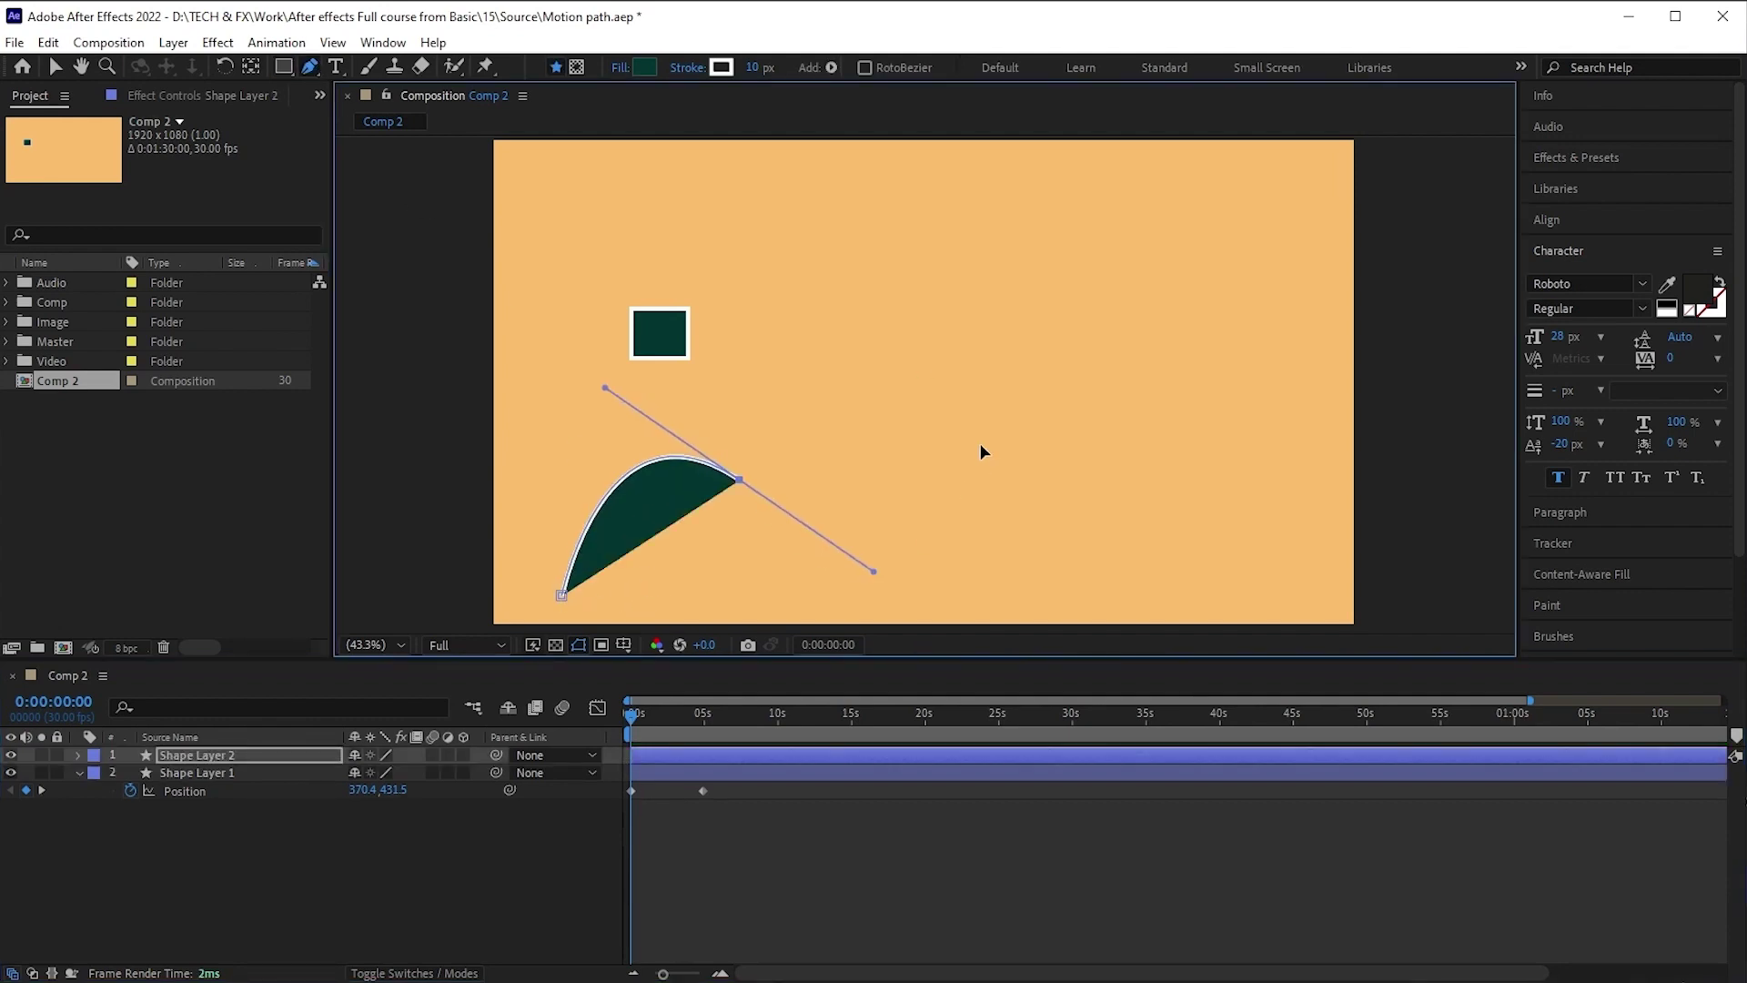
{"action": "left_click_drag", "start_coordinate": [979, 461], "coordinate": [994, 340]}
{"action": "left_click_drag", "start_coordinate": [1059, 240], "coordinate": [1194, 307]}
{"action": "left_click_drag", "start_coordinate": [1298, 290], "coordinate": [1348, 178]}
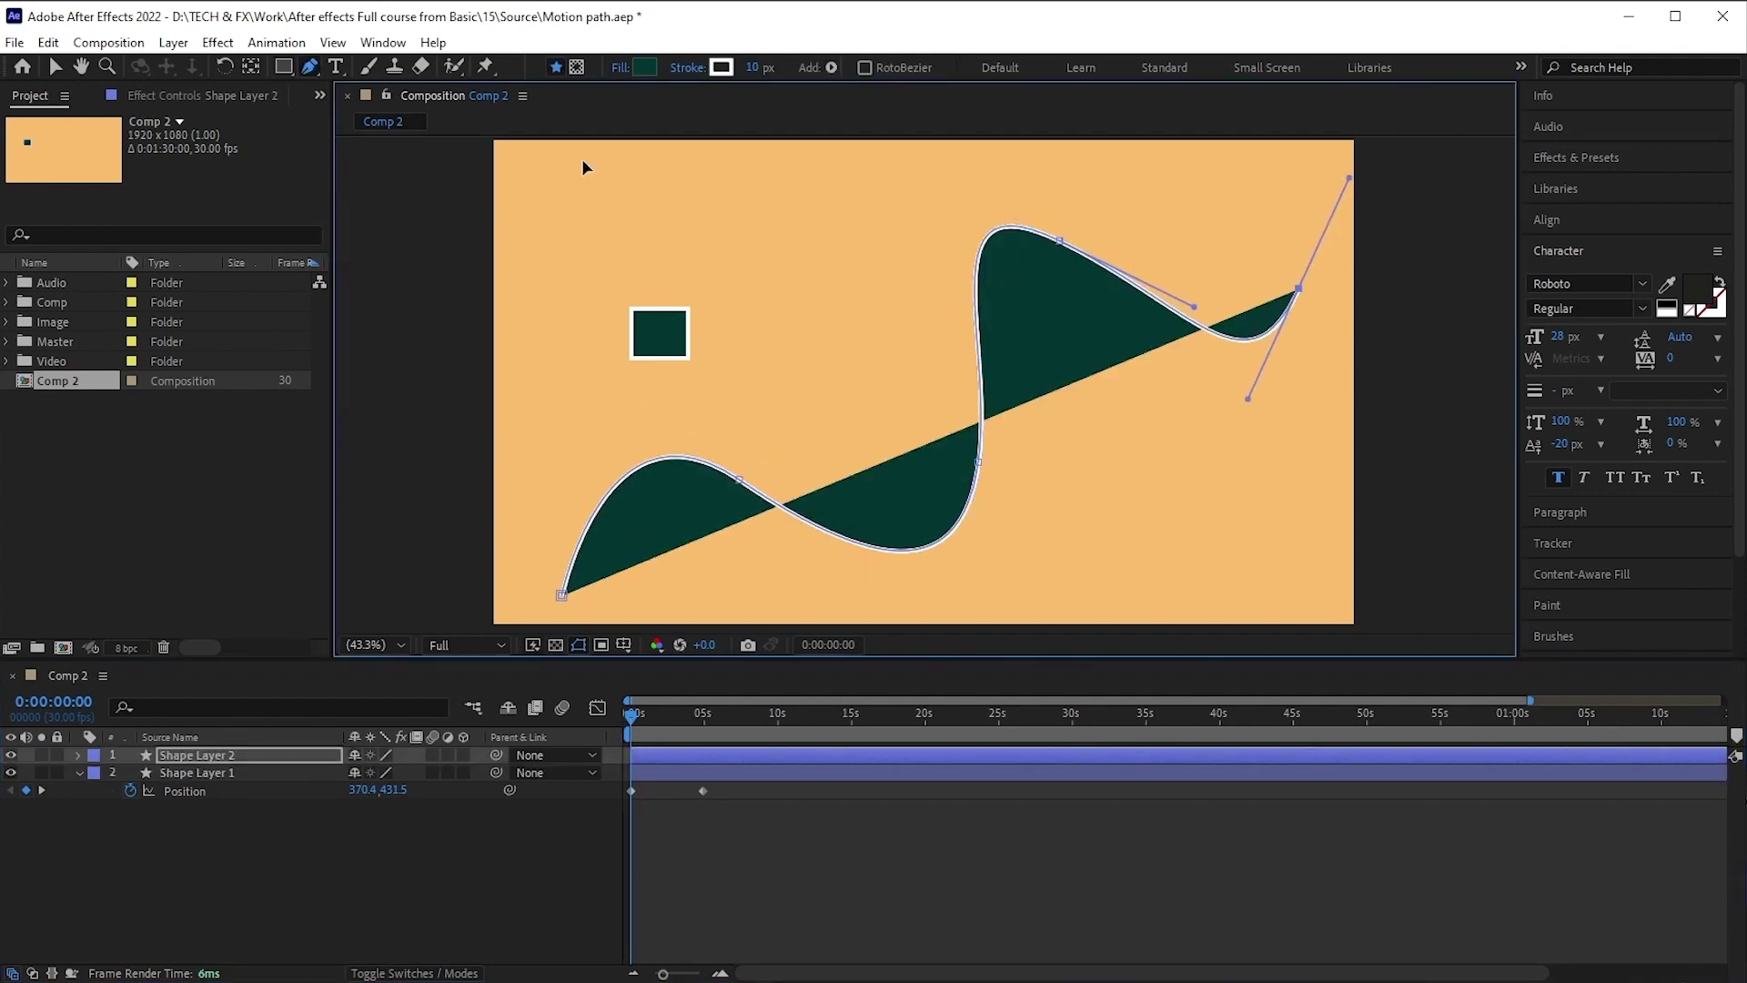
{"action": "left_click", "coordinate": [622, 67]}
{"action": "left_click", "coordinate": [883, 490]}
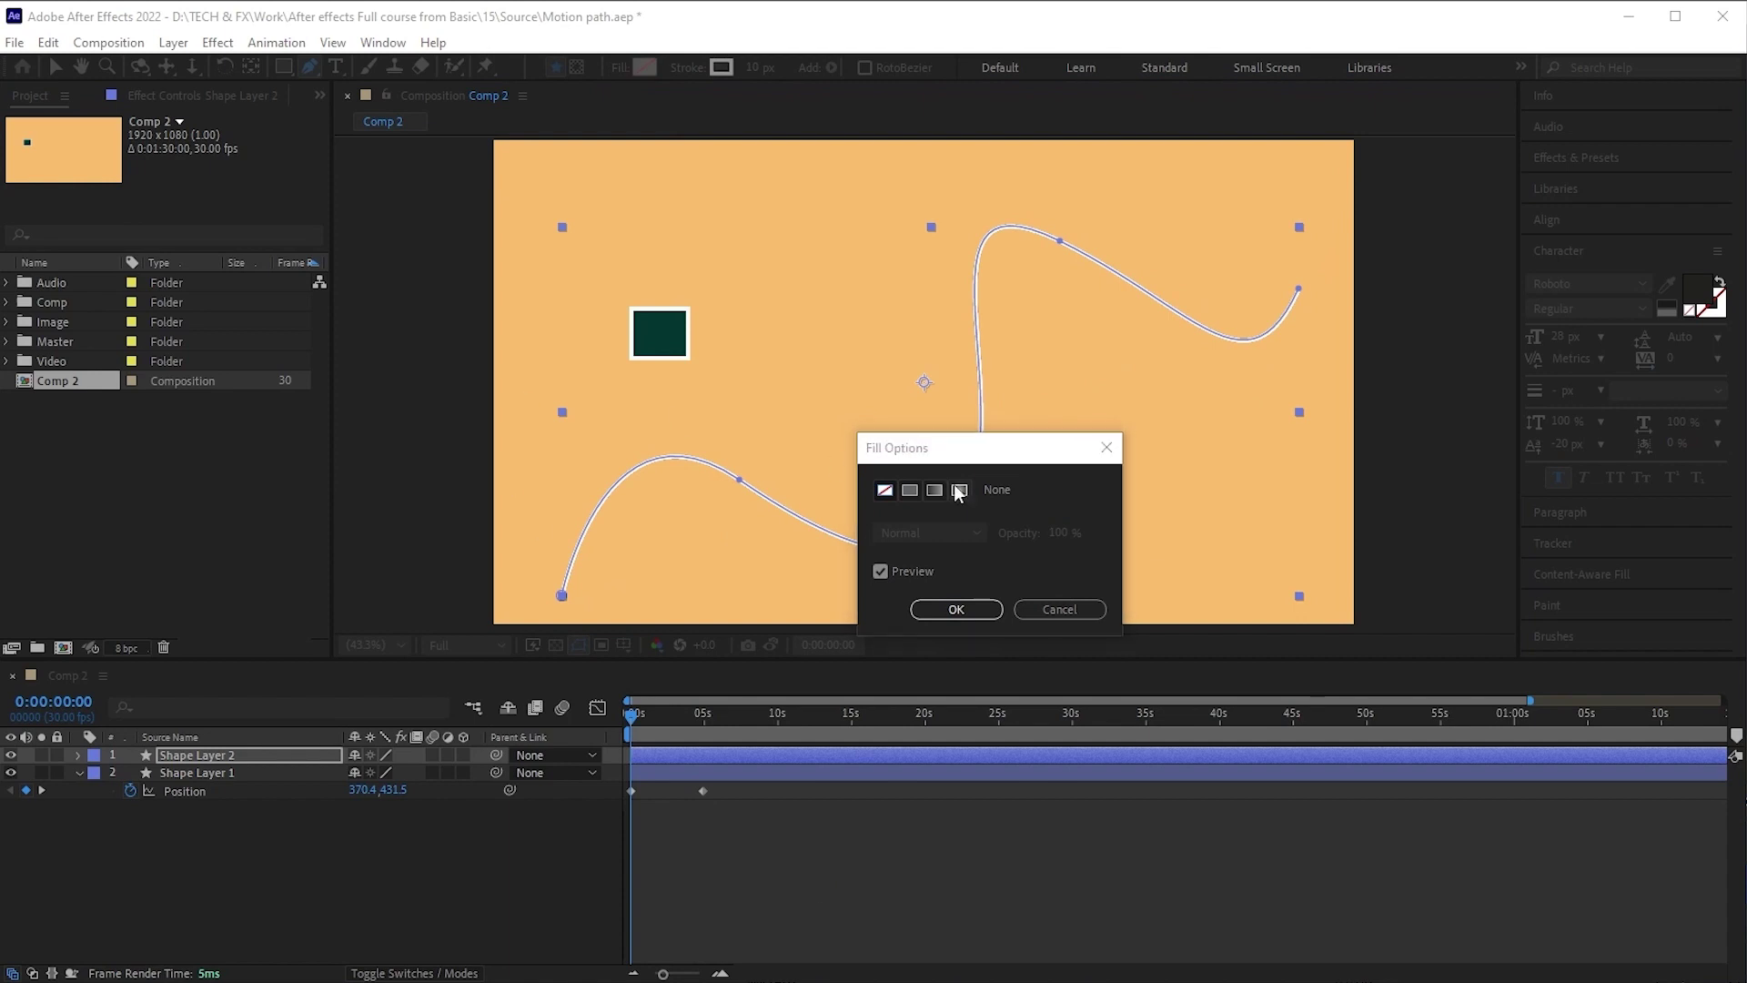
{"action": "left_click", "coordinate": [955, 609]}
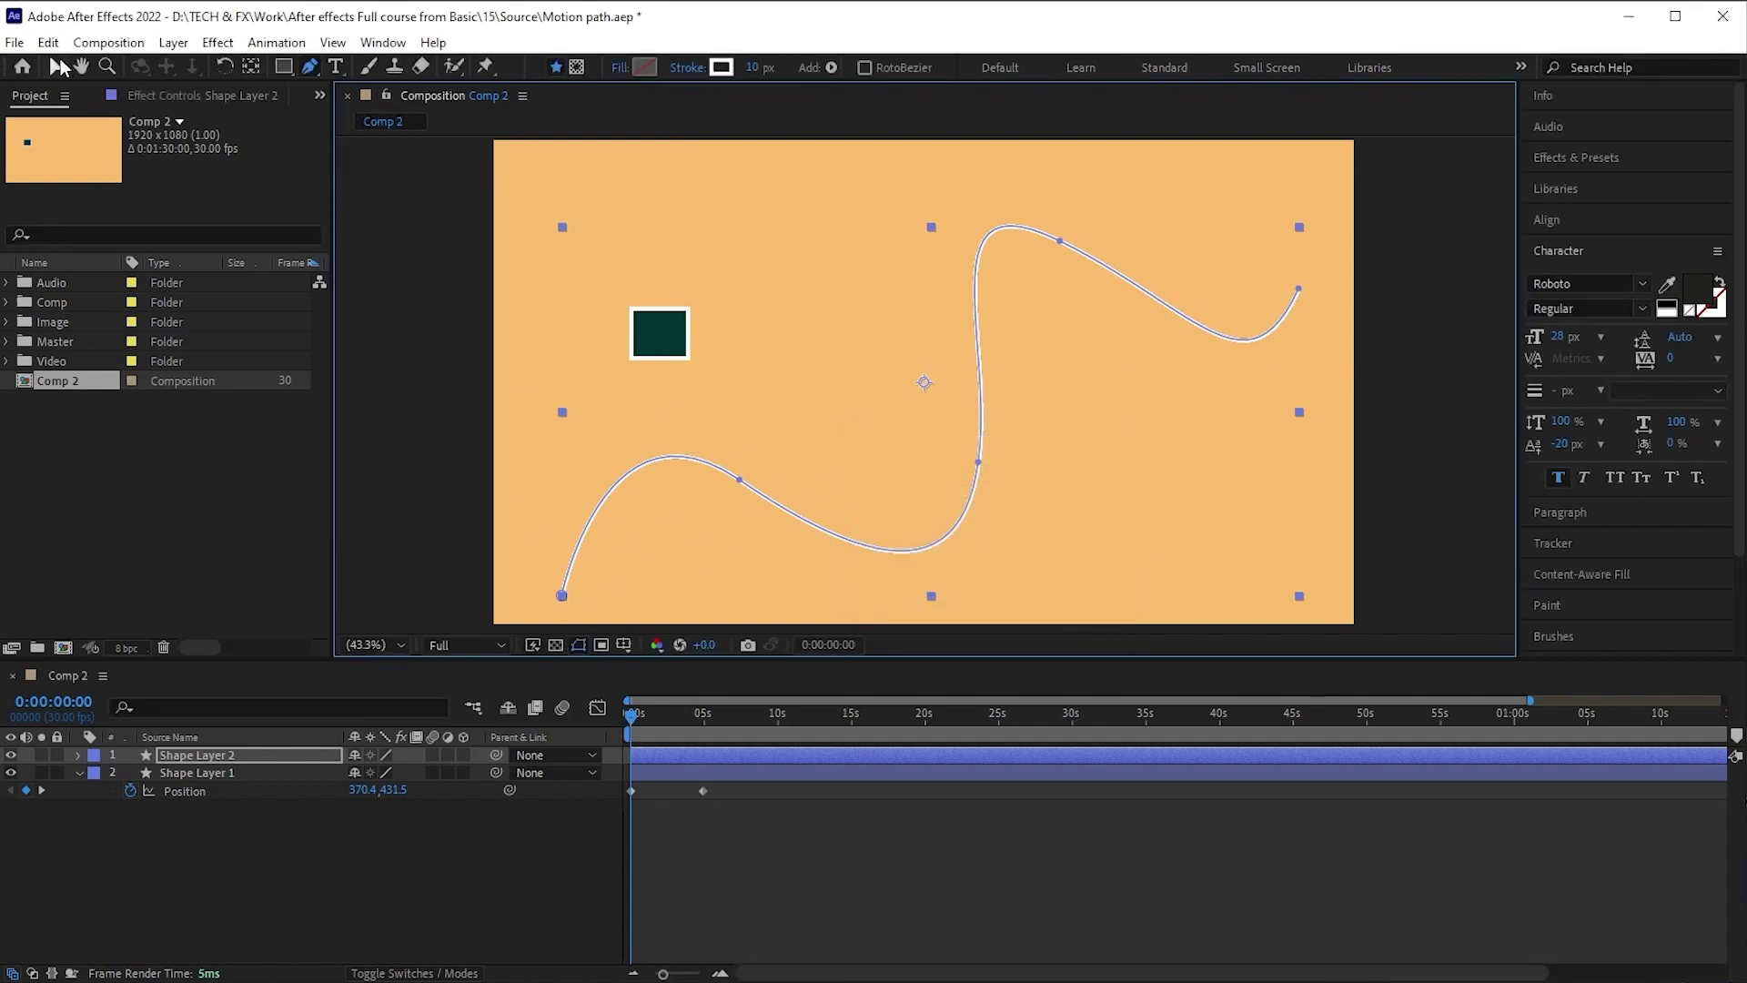
Delete both Position keyframes from Shape Layer 1
{"action": "left_click", "coordinate": [165, 772]}
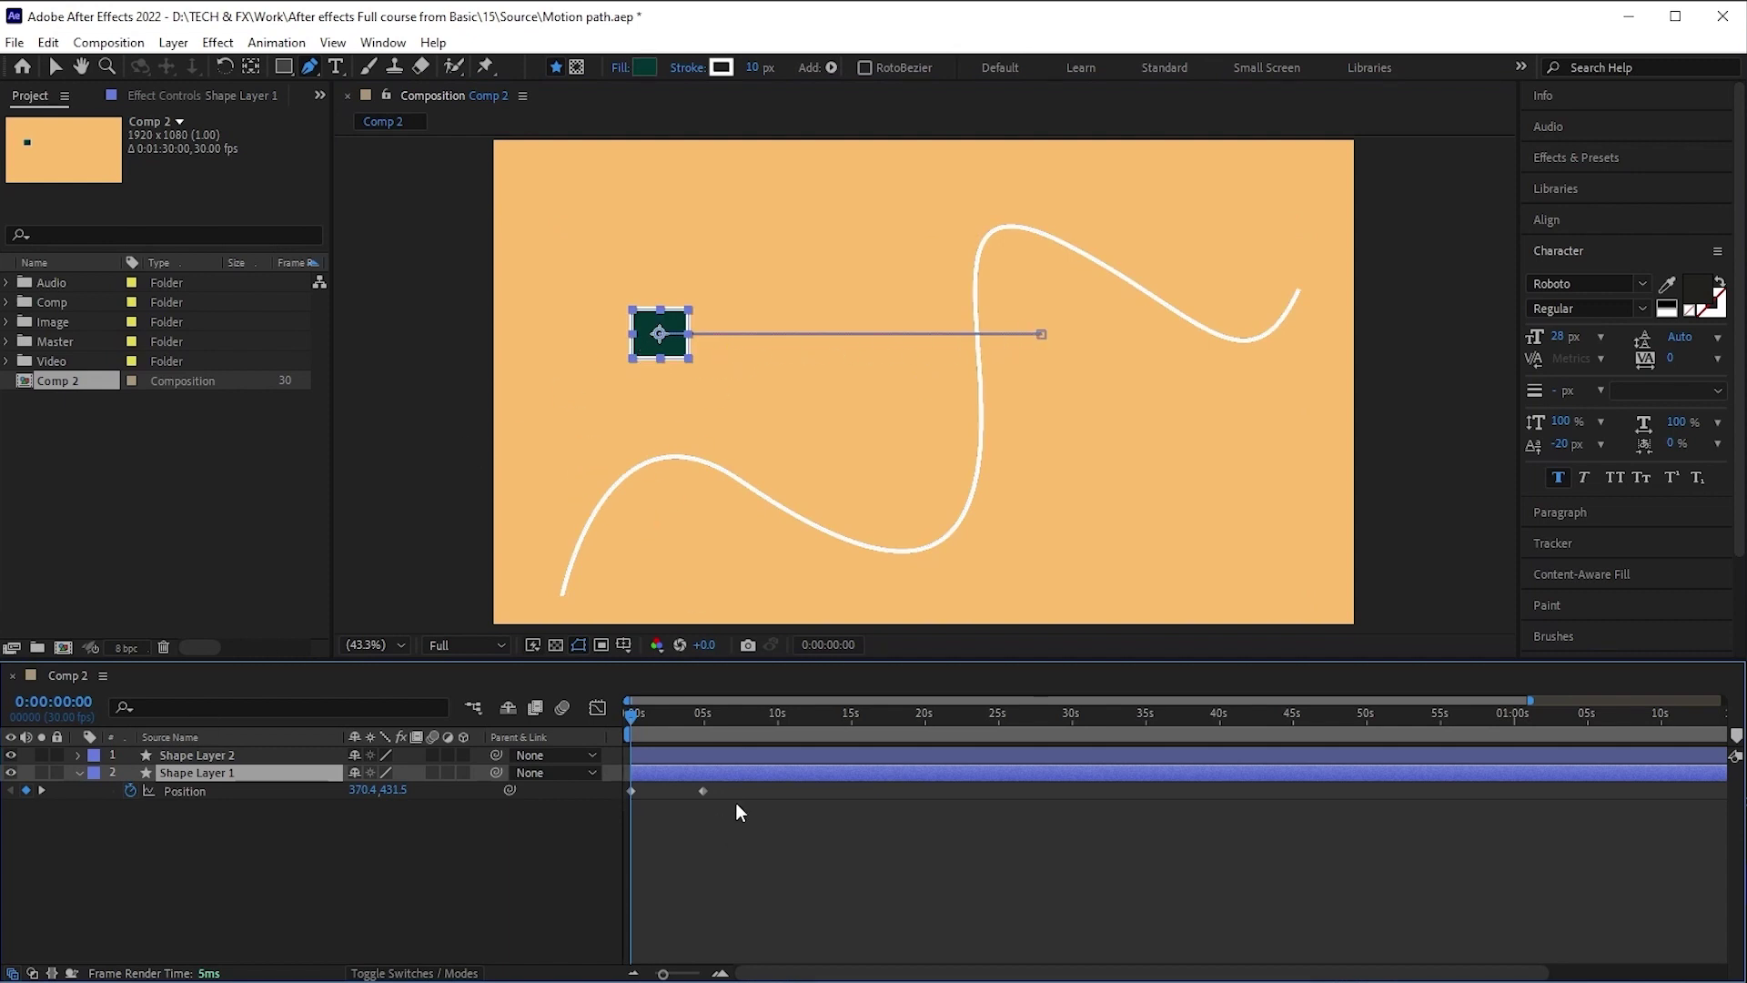
{"action": "left_click", "coordinate": [581, 794]}
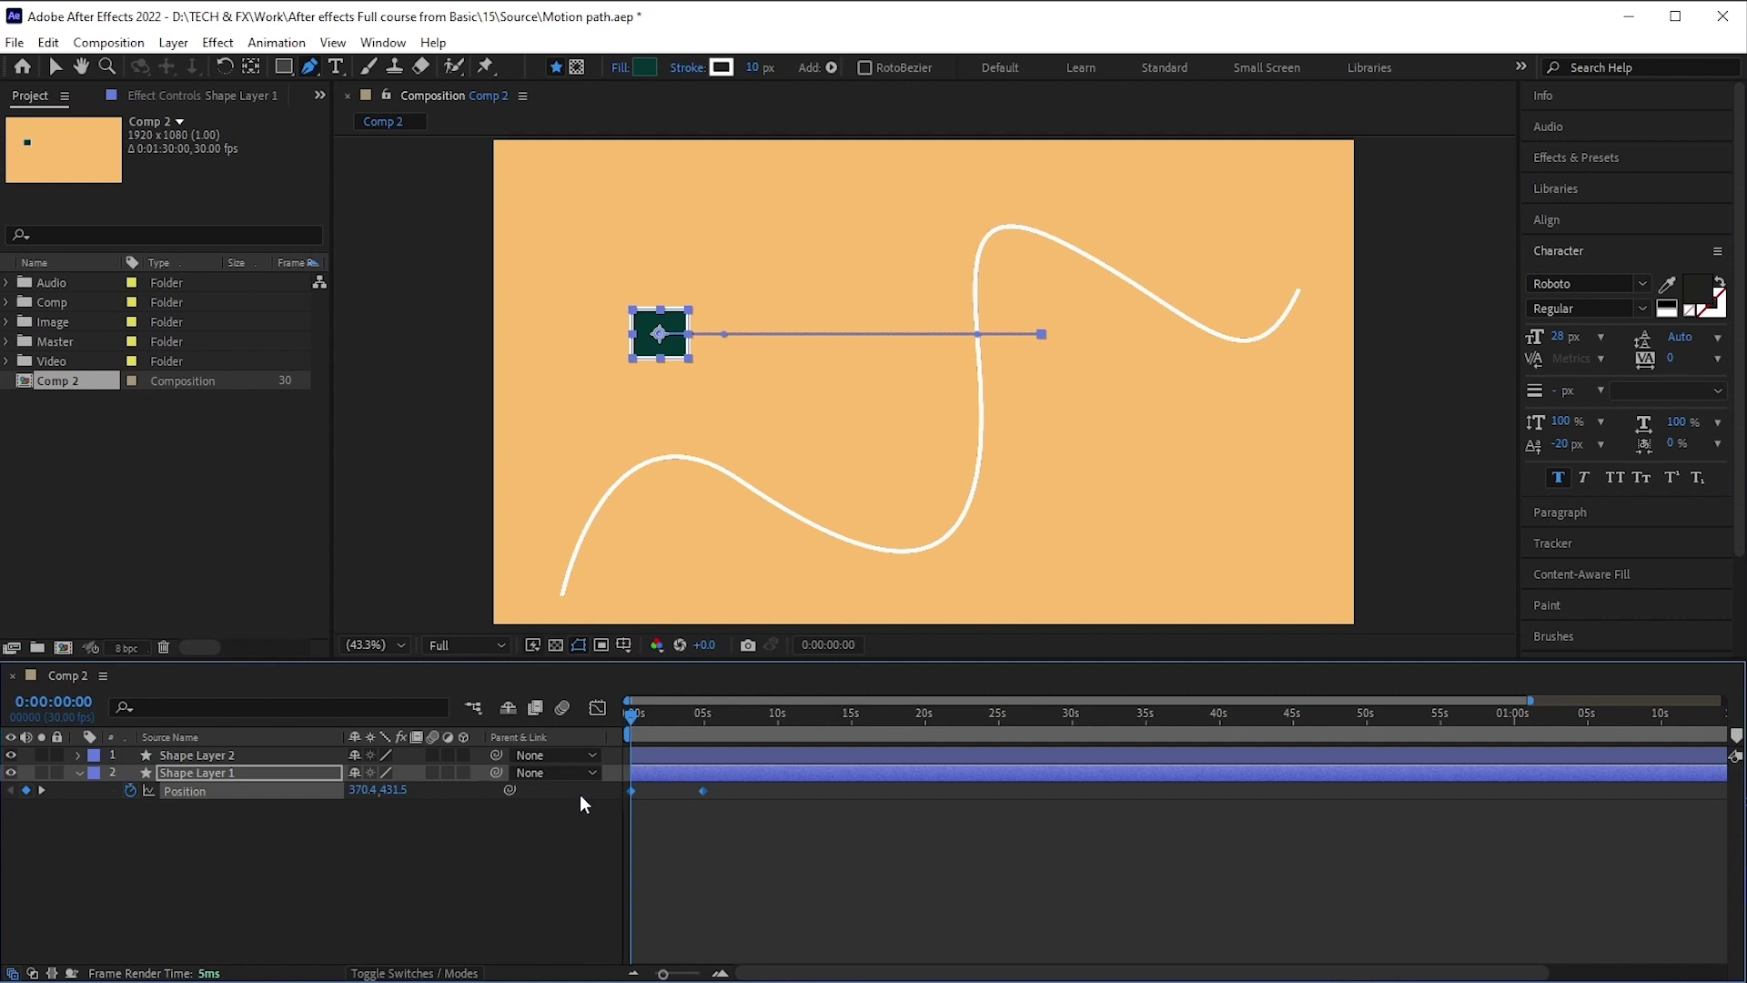
{"action": "key", "text": "Delete"}
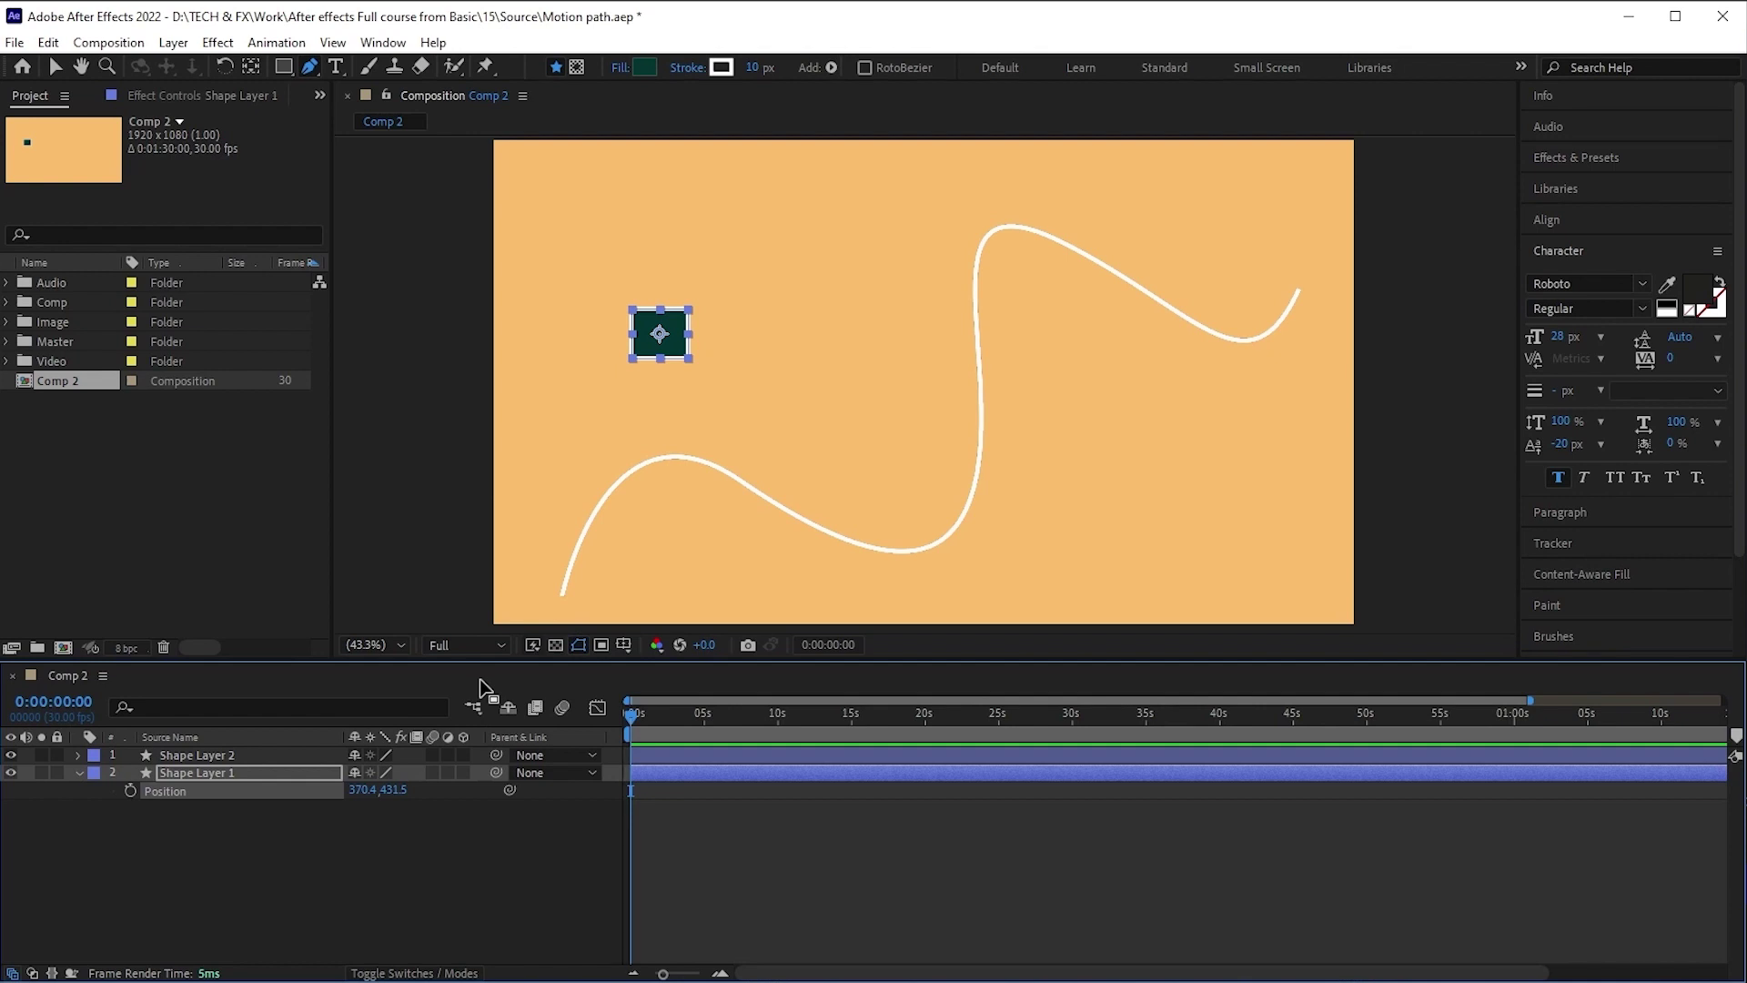
Delete both shape layers and browse to the Car file's folder for import
{"action": "key", "text": "ctrl+a"}
{"action": "key", "text": "Delete"}
{"action": "left_click", "coordinate": [113, 479]}
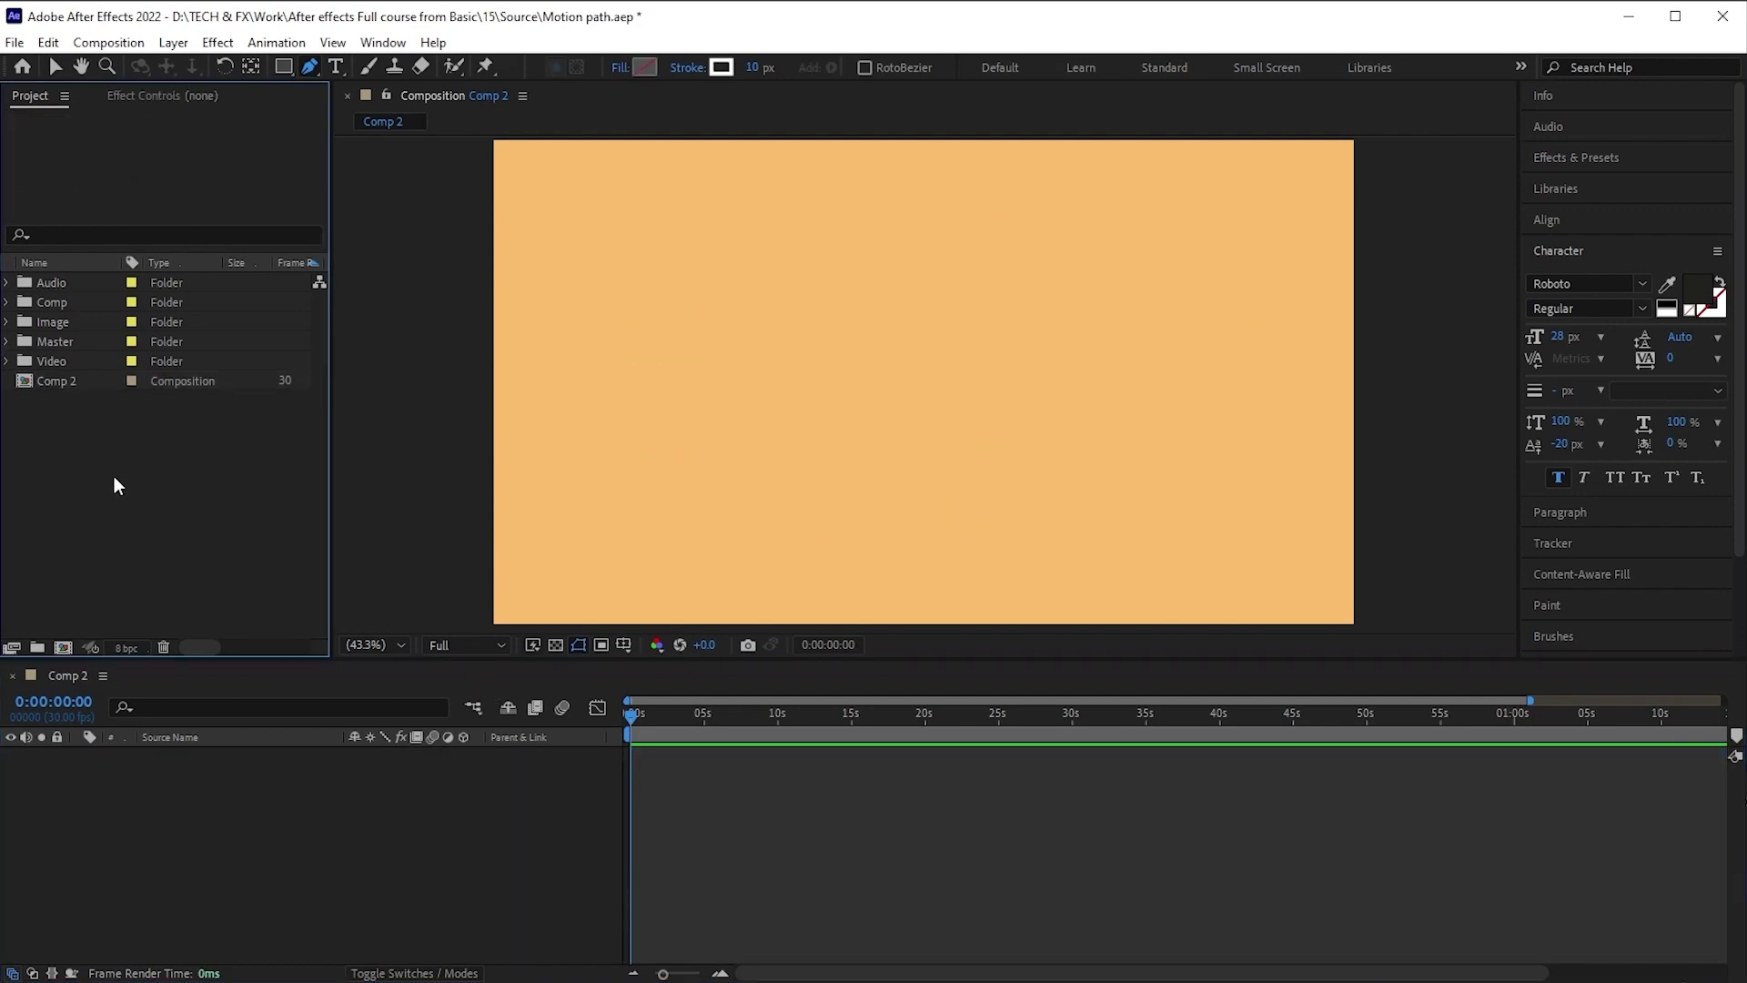
{"action": "double_click", "coordinate": [113, 477]}
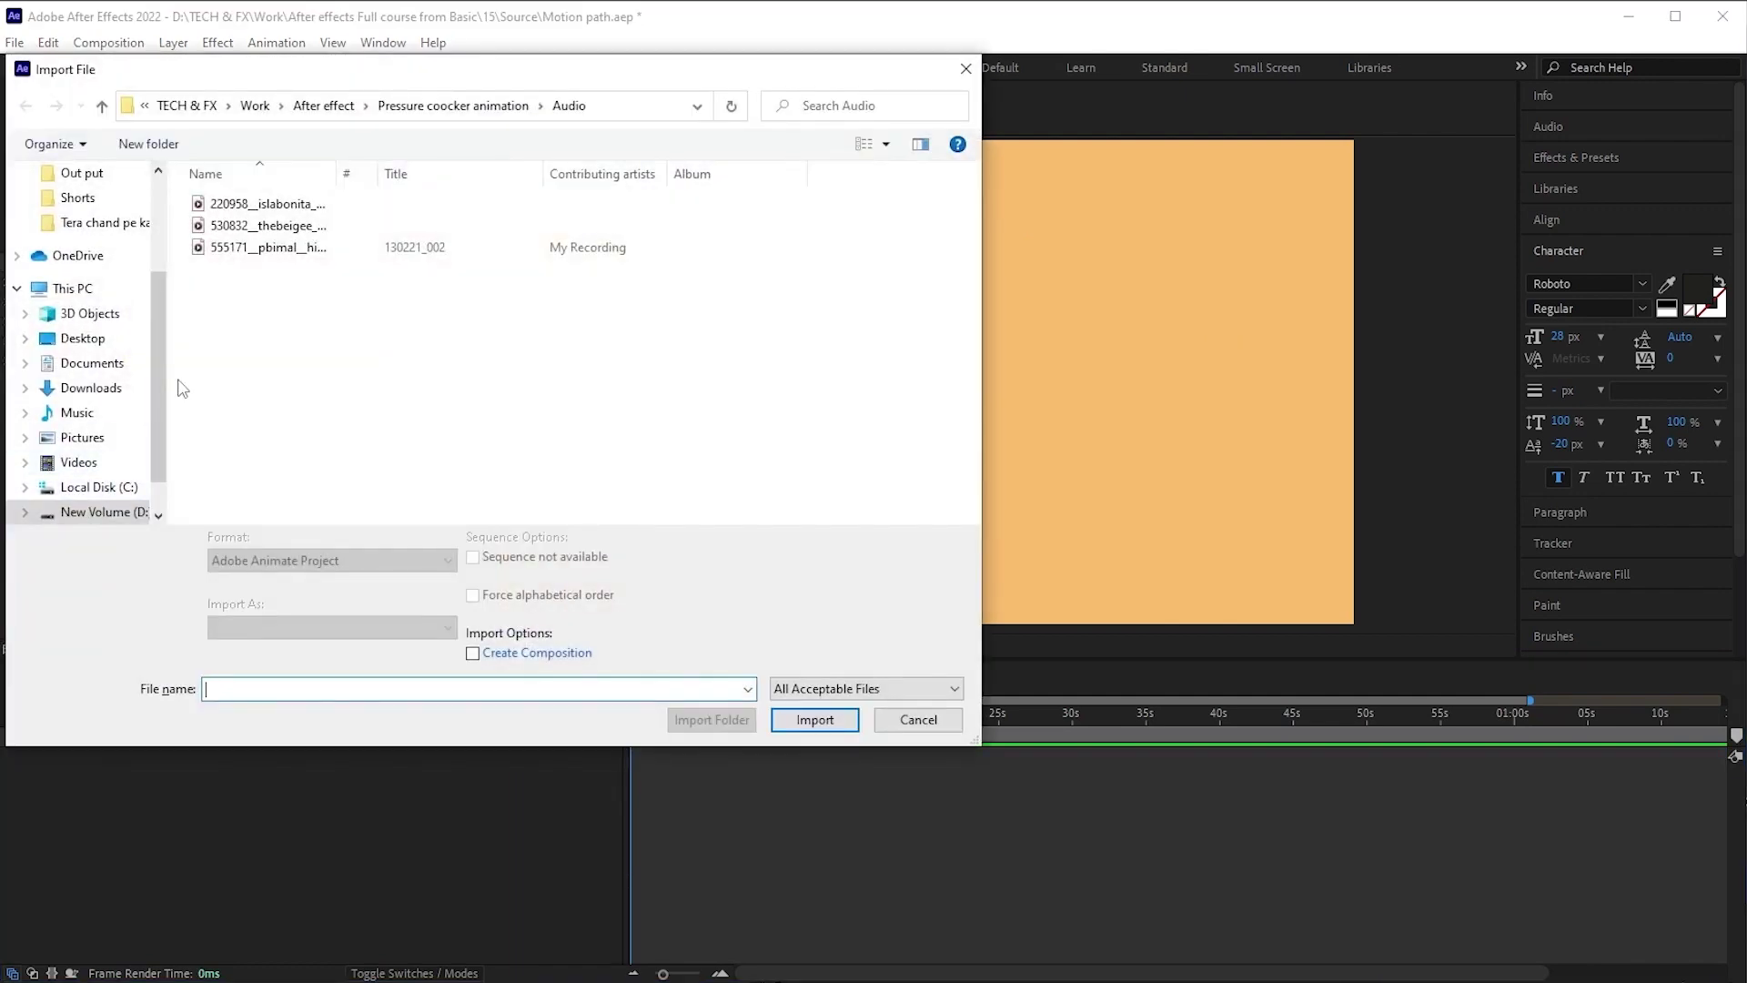
{"action": "key", "text": "alt+Left"}
Import Car as a composition, add it to Comp 2 and enable Collapse Transformations
{"action": "double_click", "coordinate": [378, 273]}
{"action": "key", "text": "Return"}
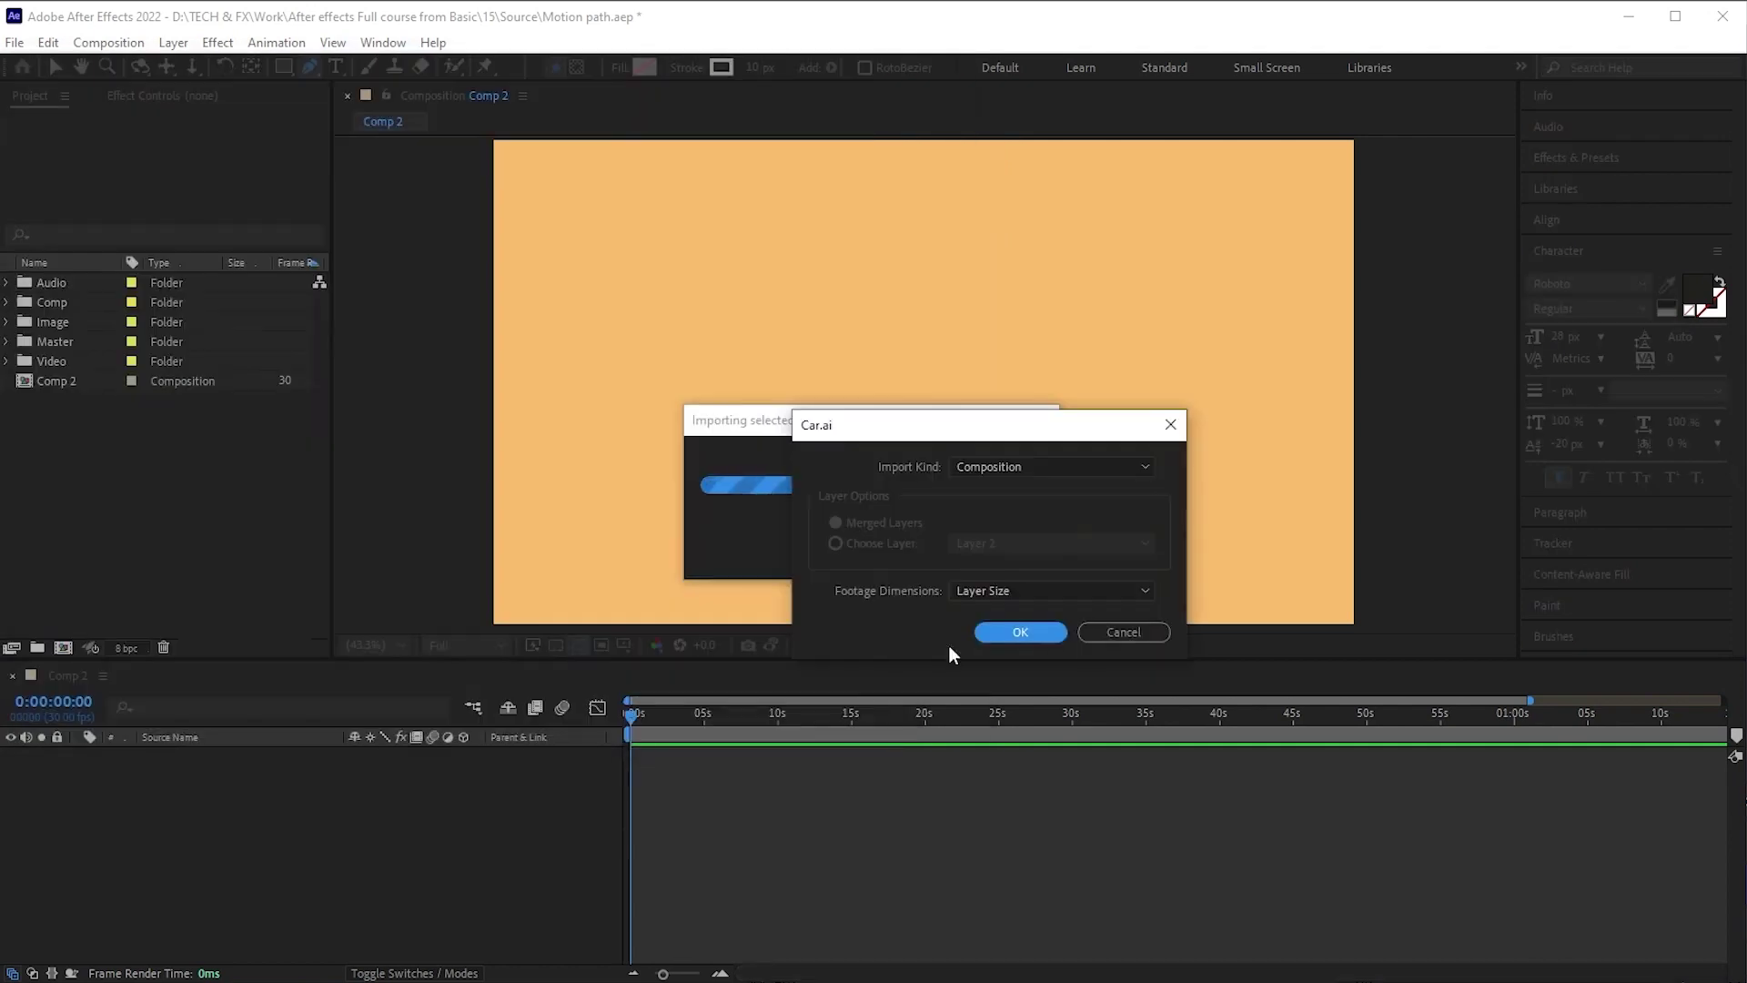
{"action": "key", "text": "Return"}
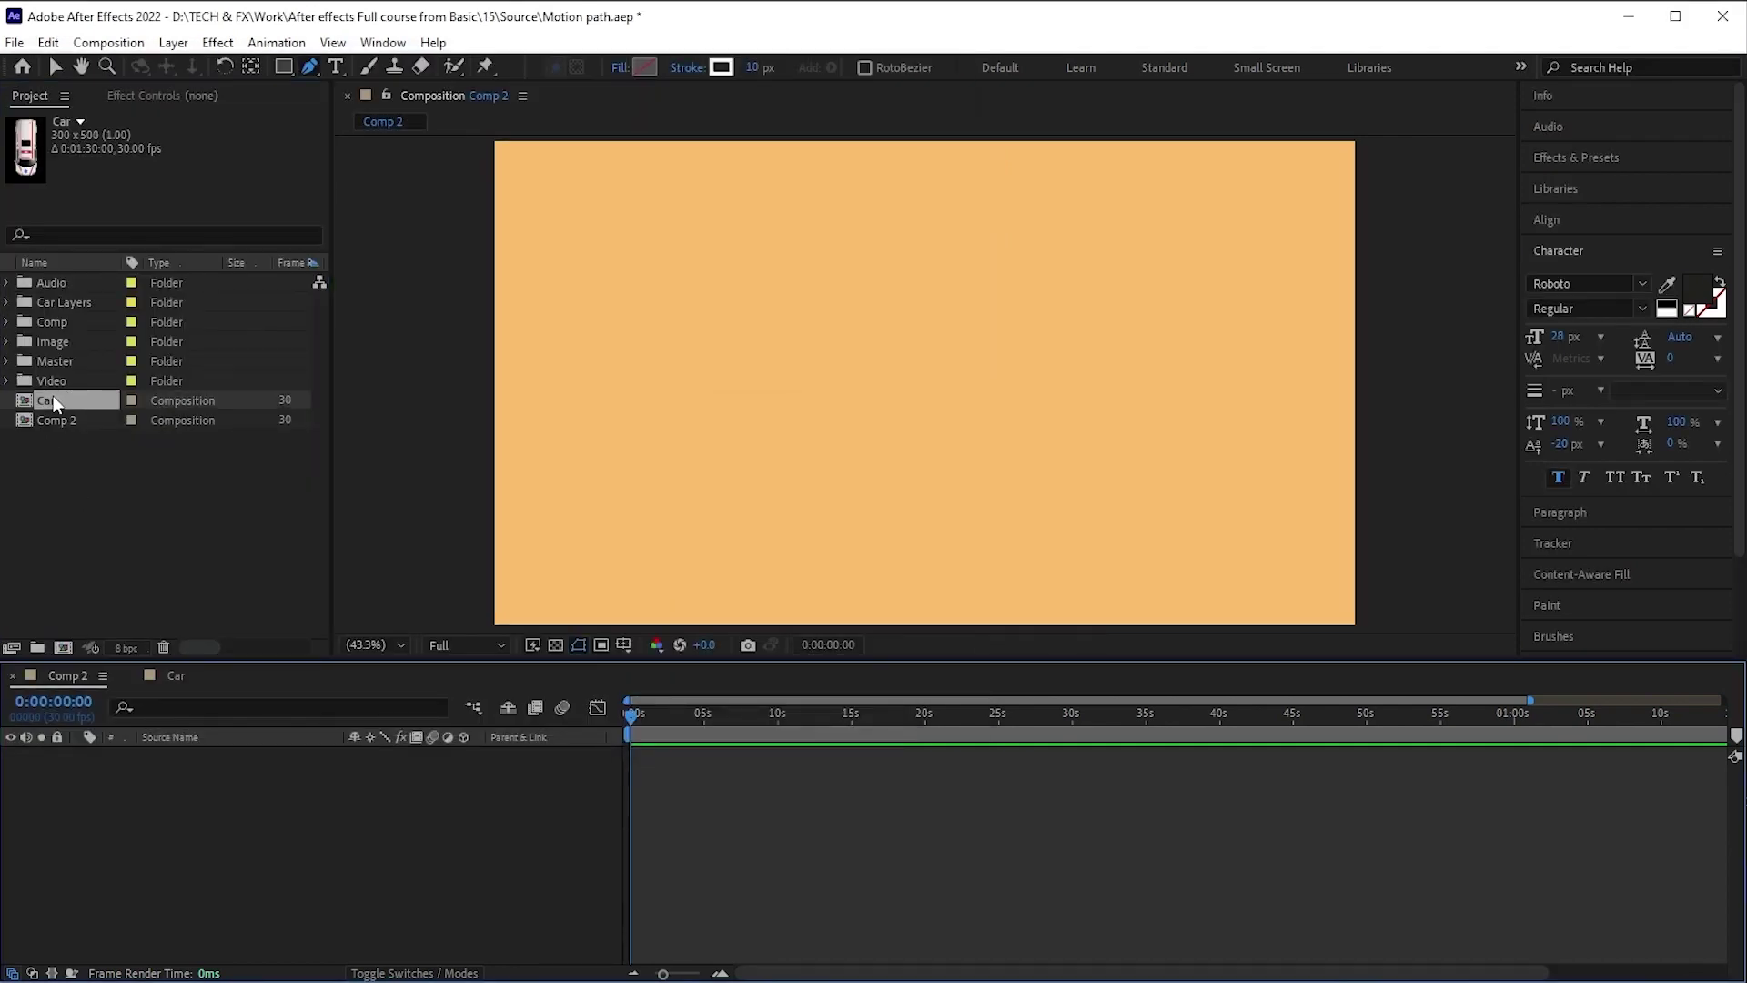
{"action": "left_click_drag", "start_coordinate": [54, 403], "coordinate": [216, 827]}
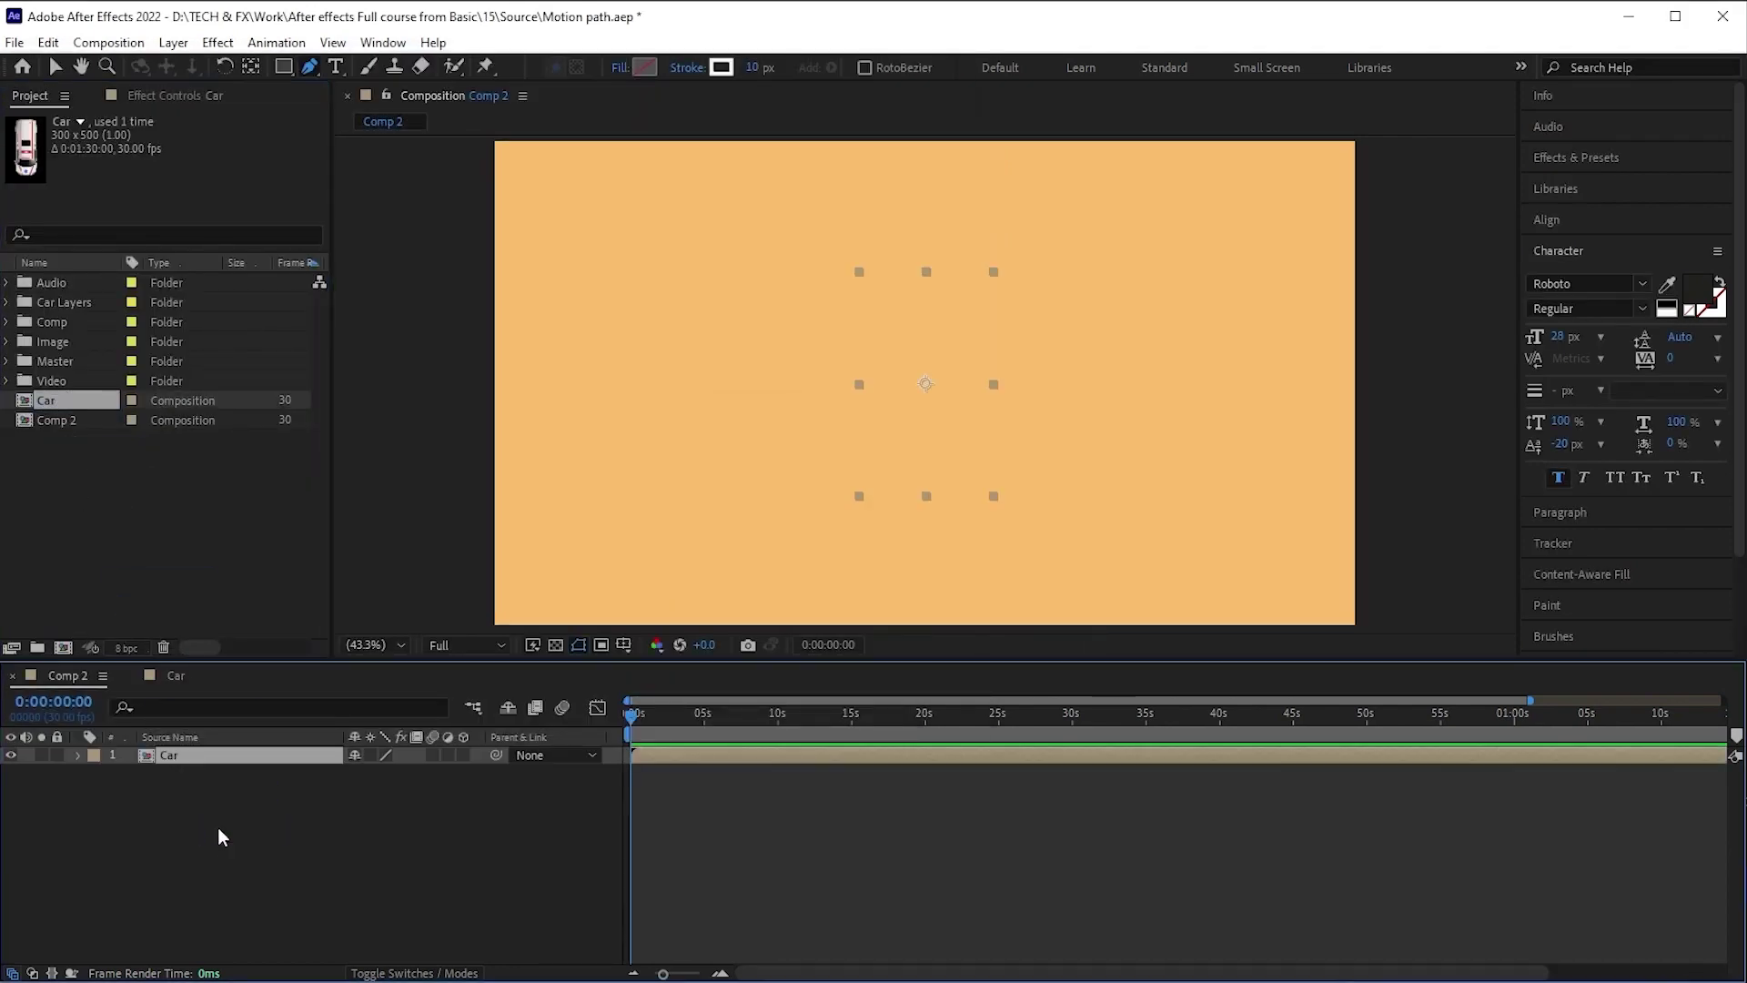
{"action": "left_click", "coordinate": [369, 755]}
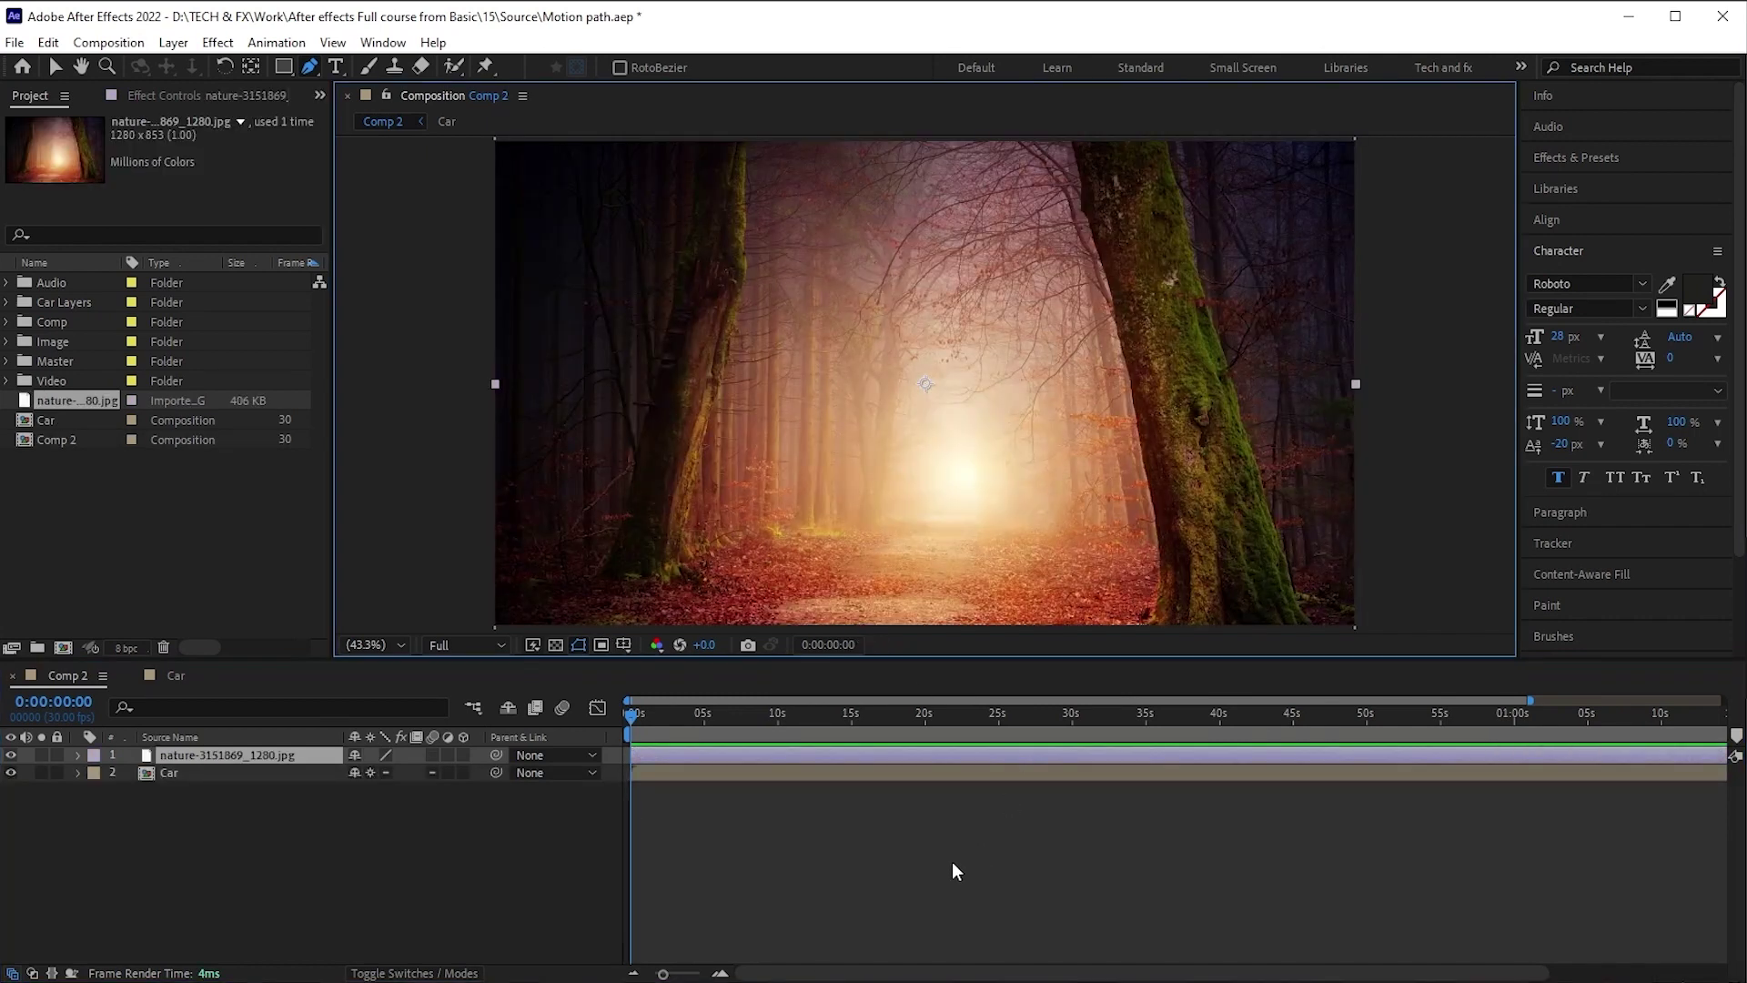
Draw a two-point white test line up the road and nudge its lower point down-left
{"action": "left_click", "coordinate": [952, 861]}
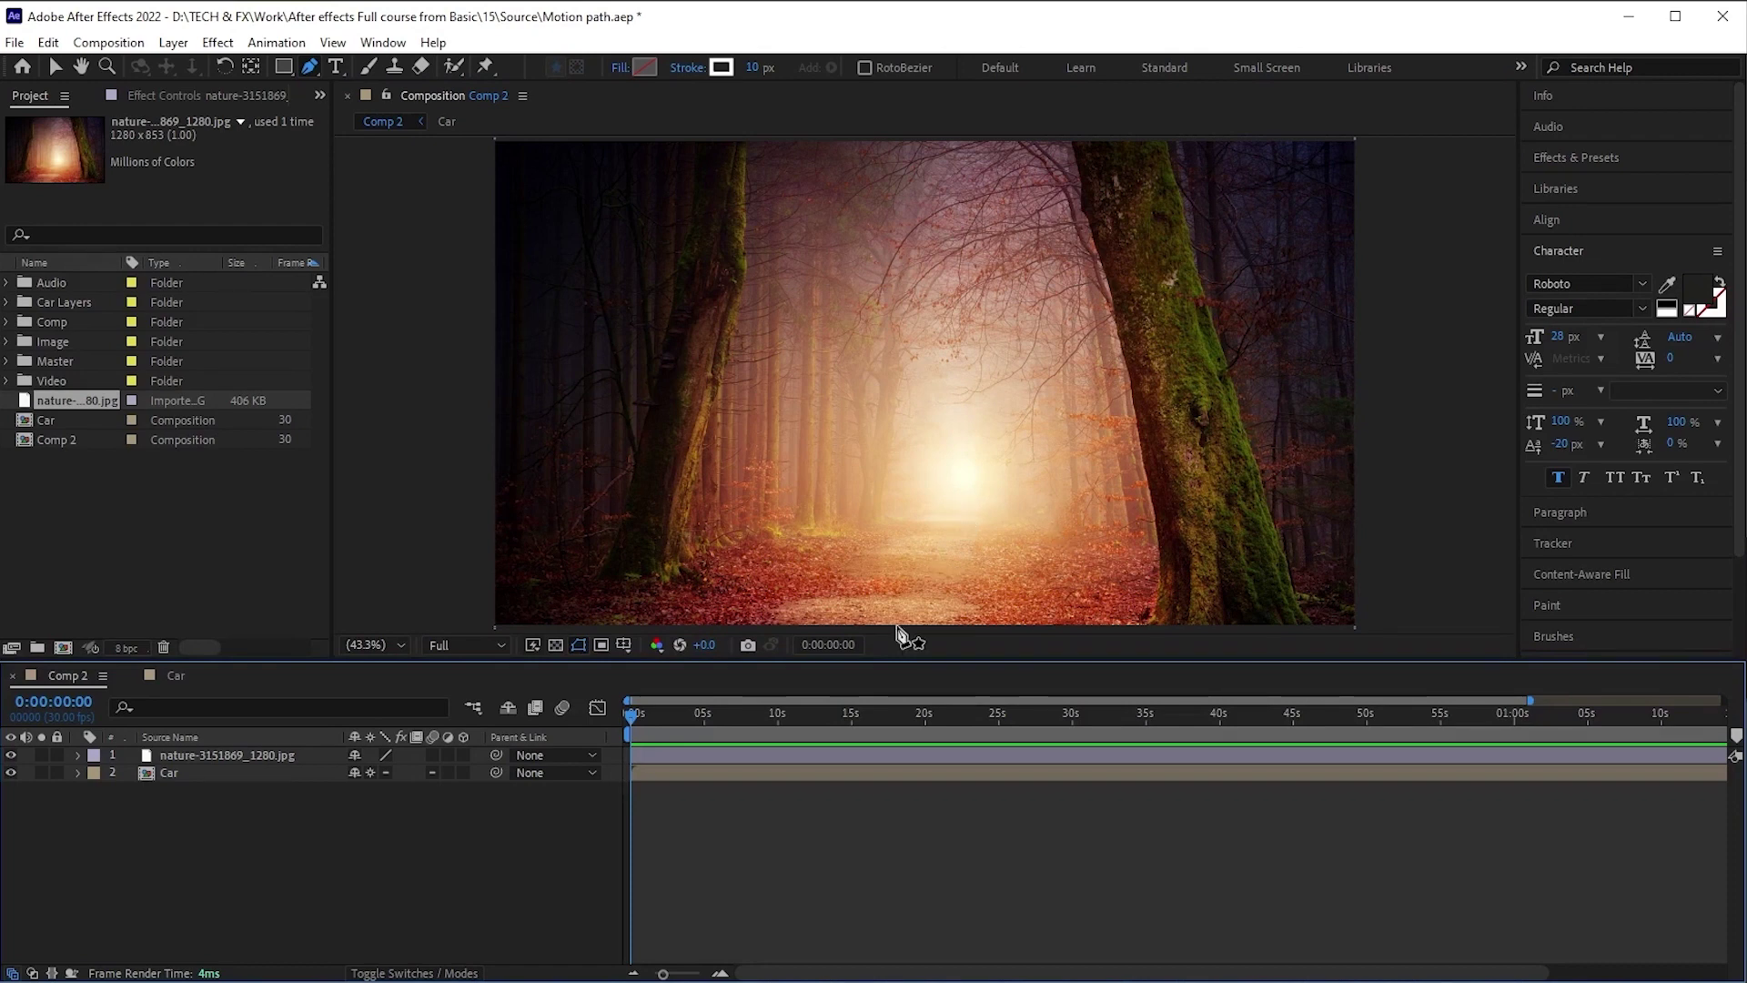
{"action": "left_click", "coordinate": [944, 518]}
{"action": "left_click", "coordinate": [883, 619]}
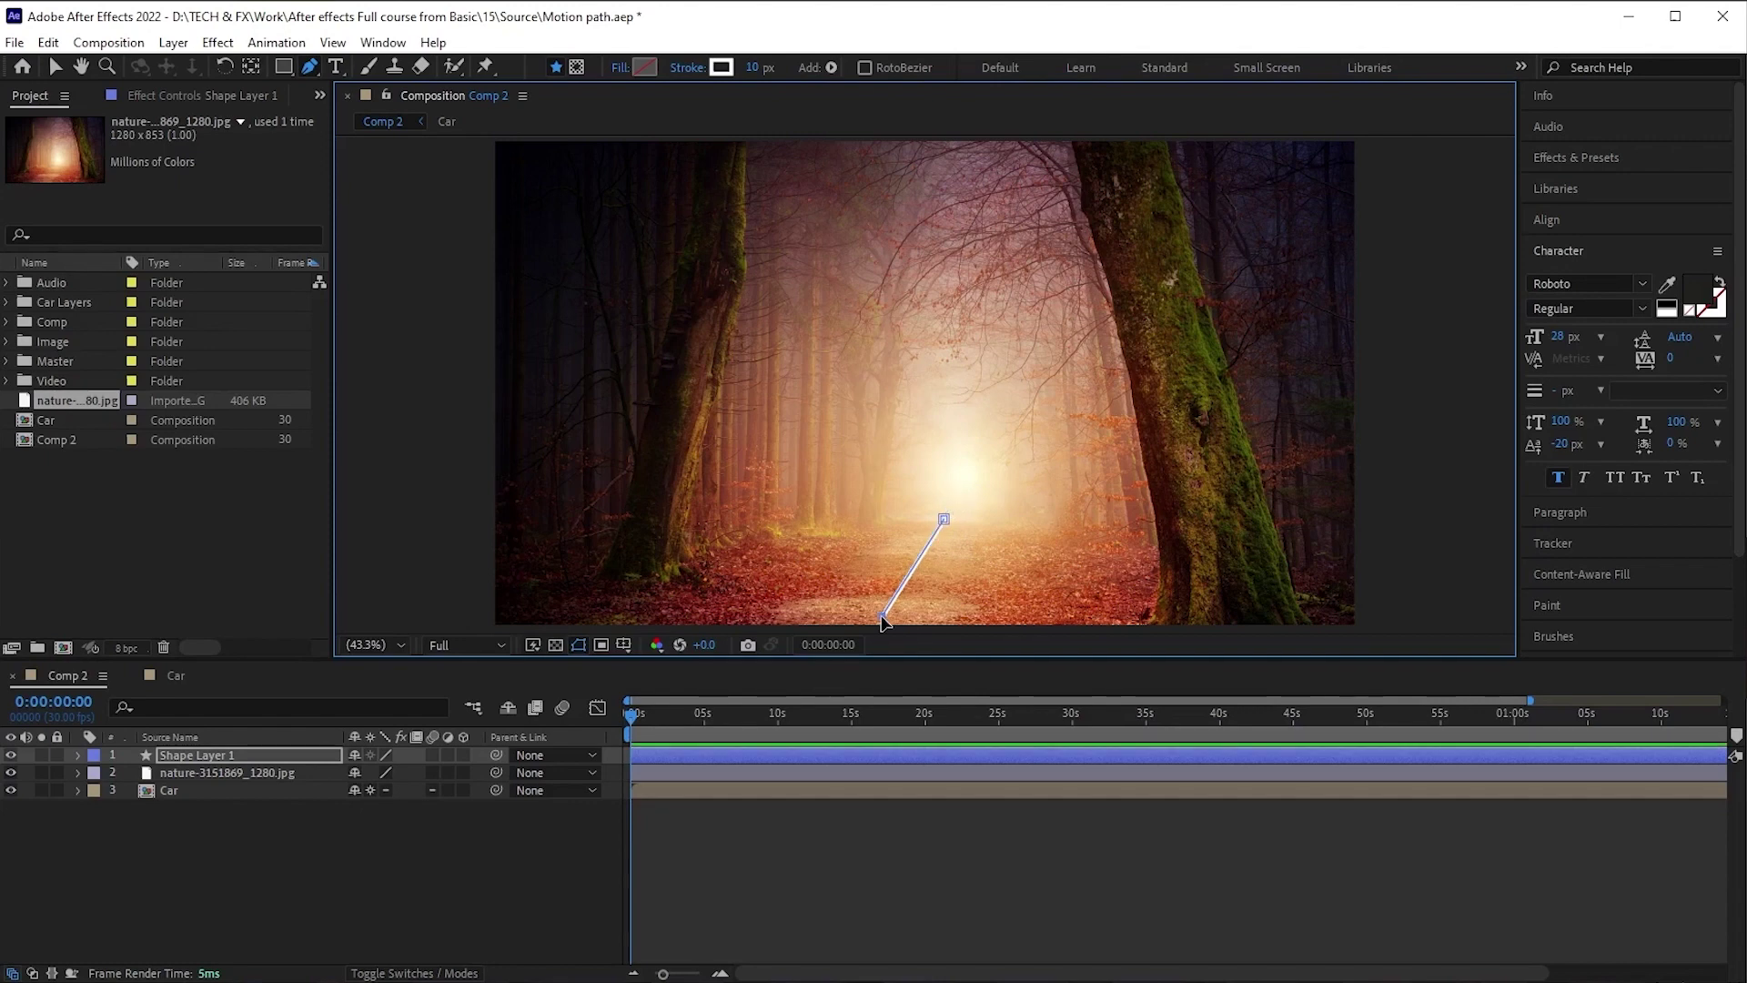
{"action": "left_click_drag", "start_coordinate": [882, 616], "coordinate": [856, 634]}
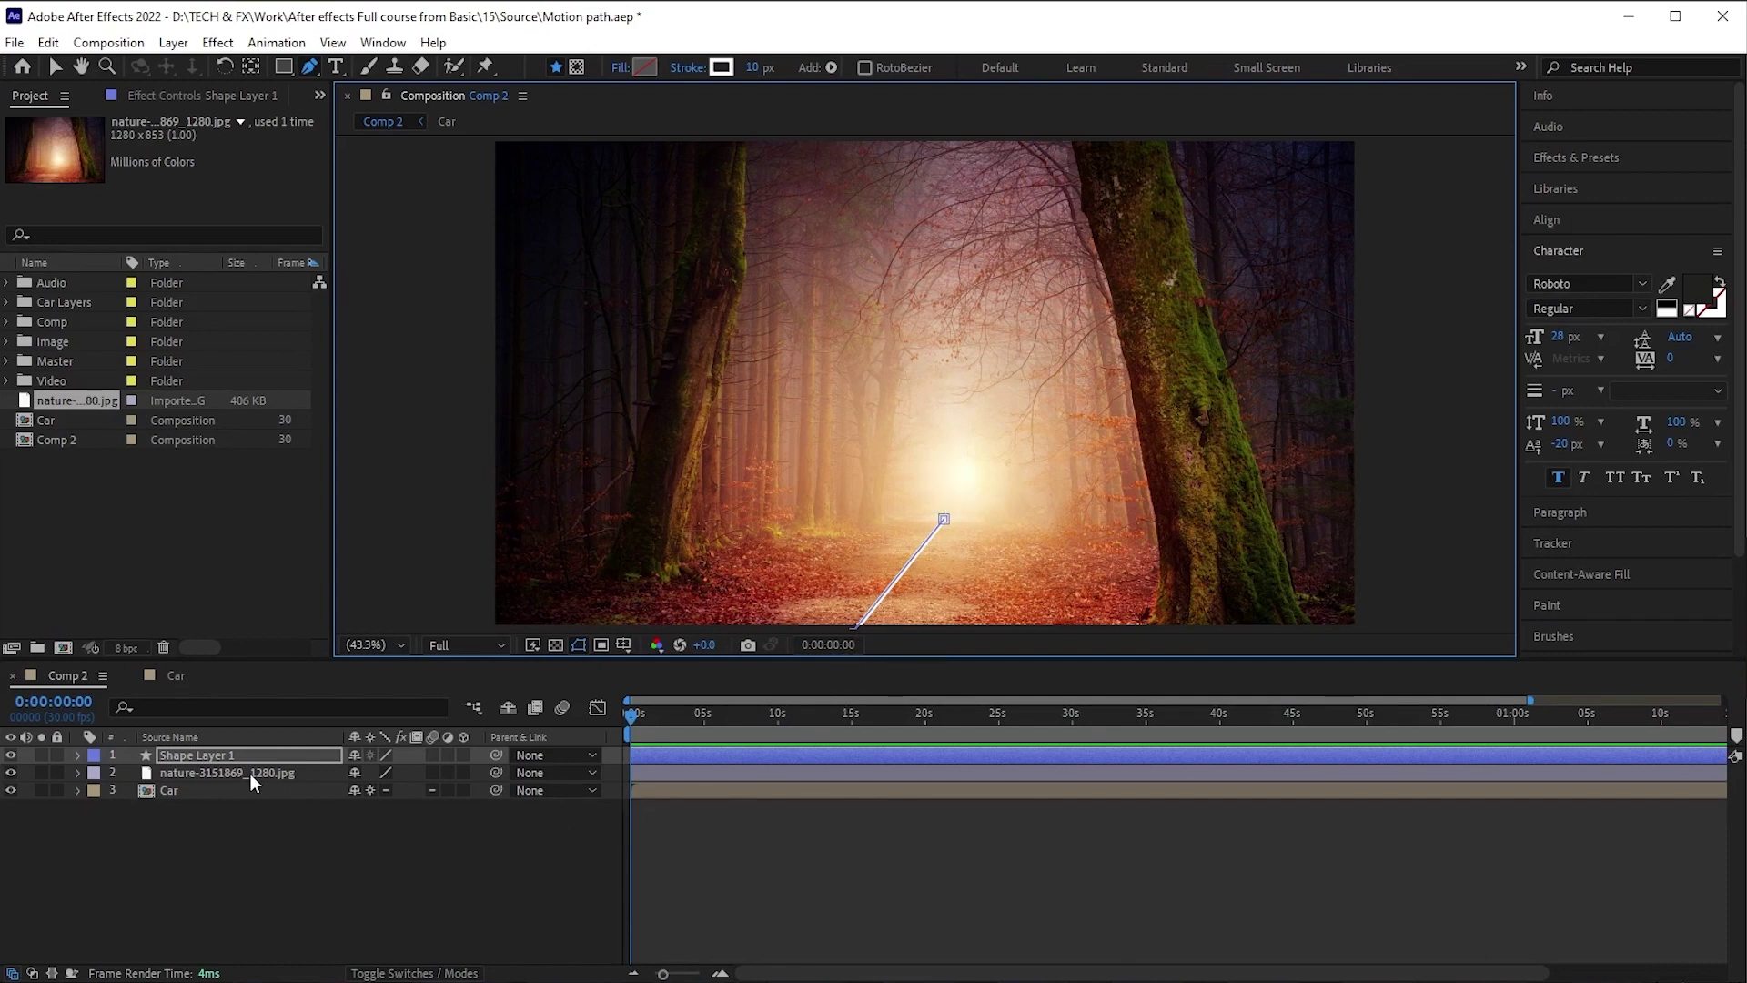
{"action": "left_click", "coordinate": [735, 828]}
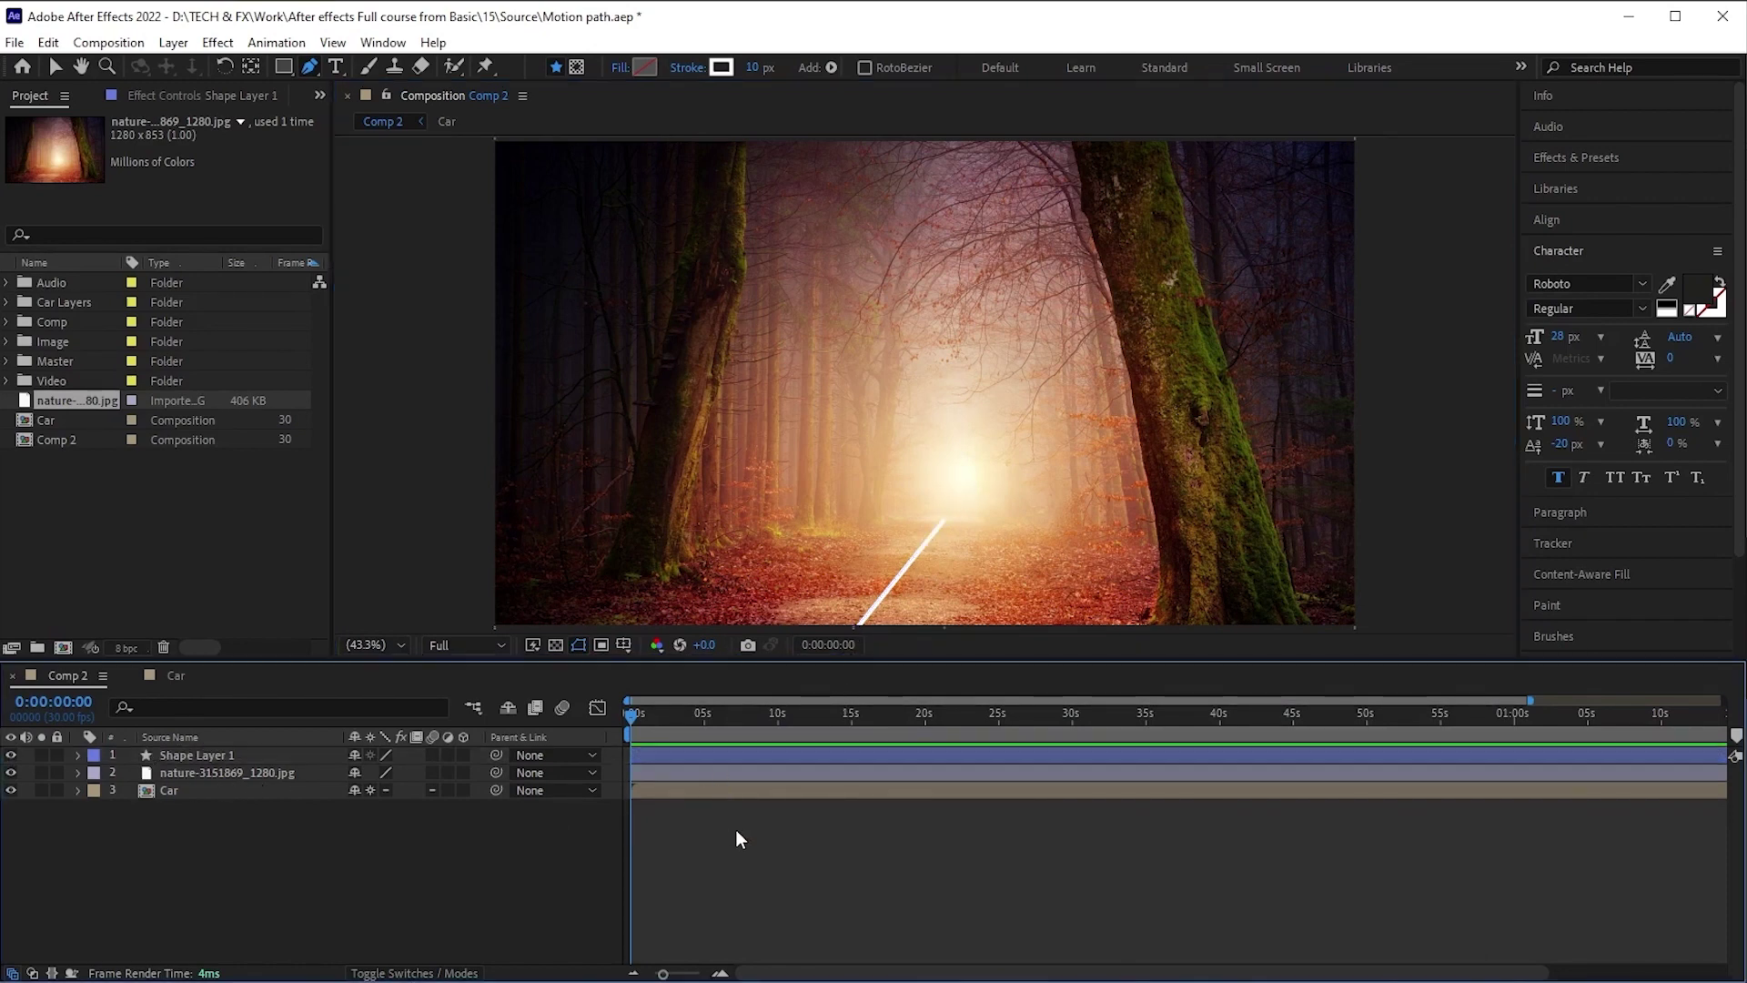
Delete the nature photo and test line layers and hide the Car layer
{"action": "left_click", "coordinate": [739, 772]}
{"action": "key", "text": "Delete"}
{"action": "left_click", "coordinate": [749, 754]}
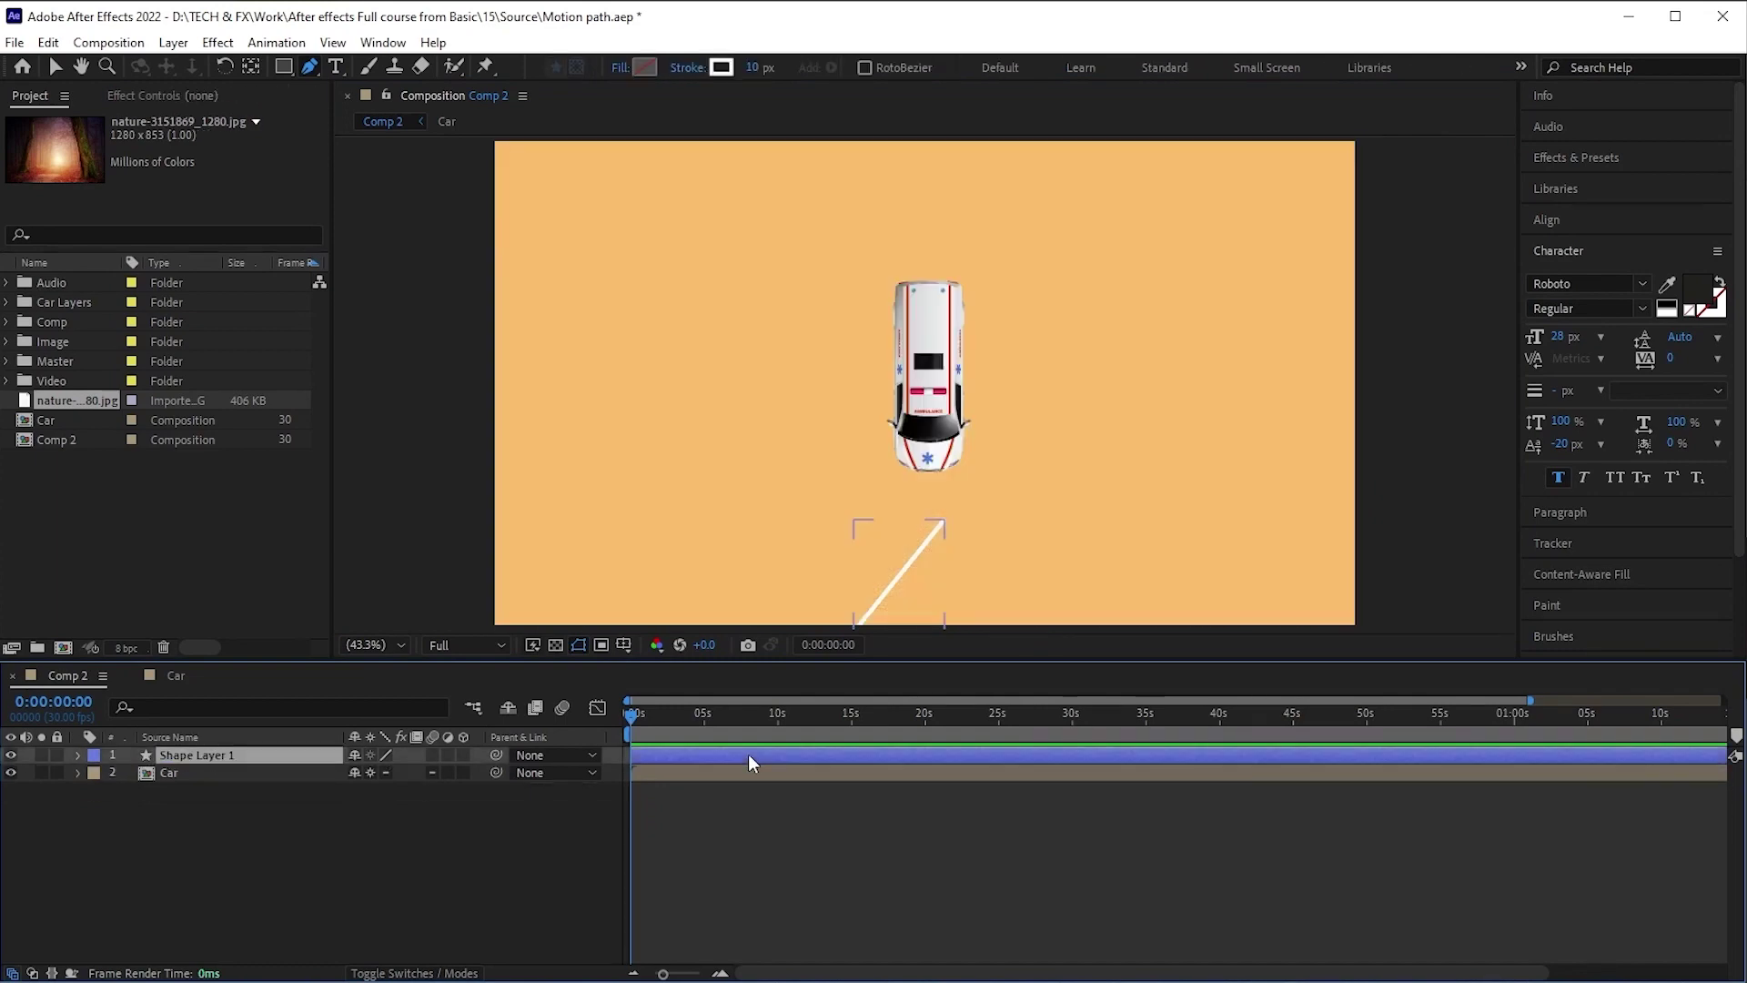
{"action": "key", "text": "Delete"}
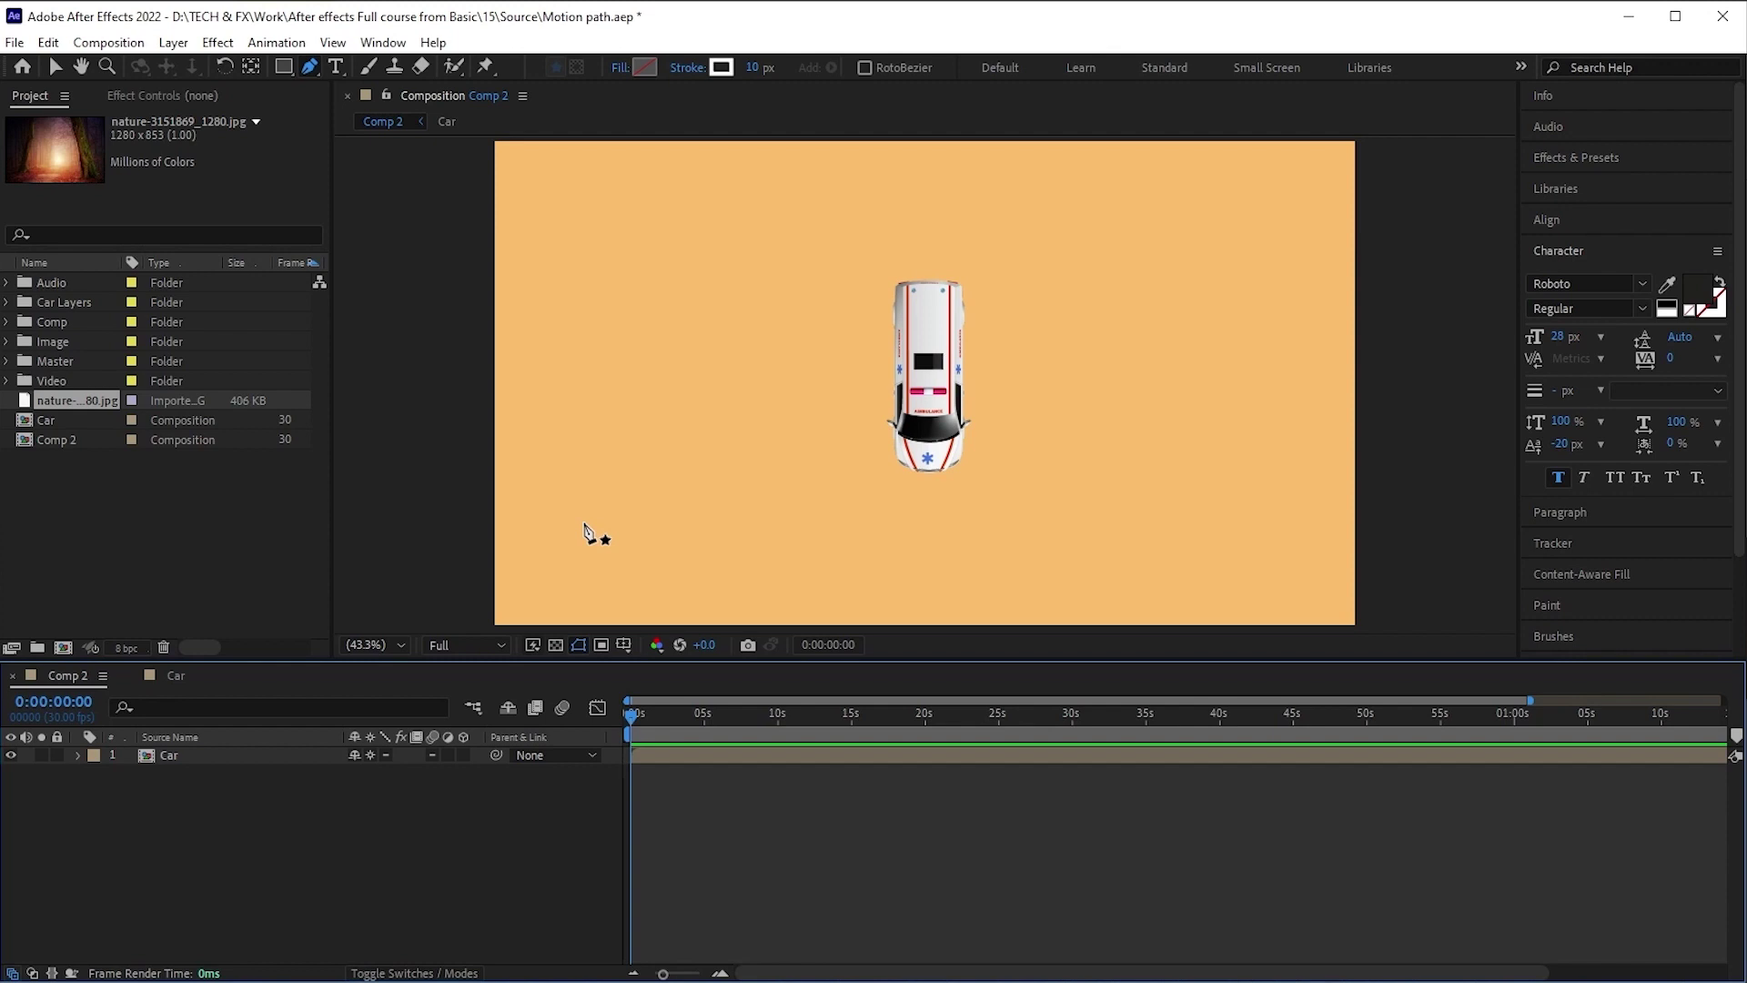
{"action": "left_click", "coordinate": [10, 755]}
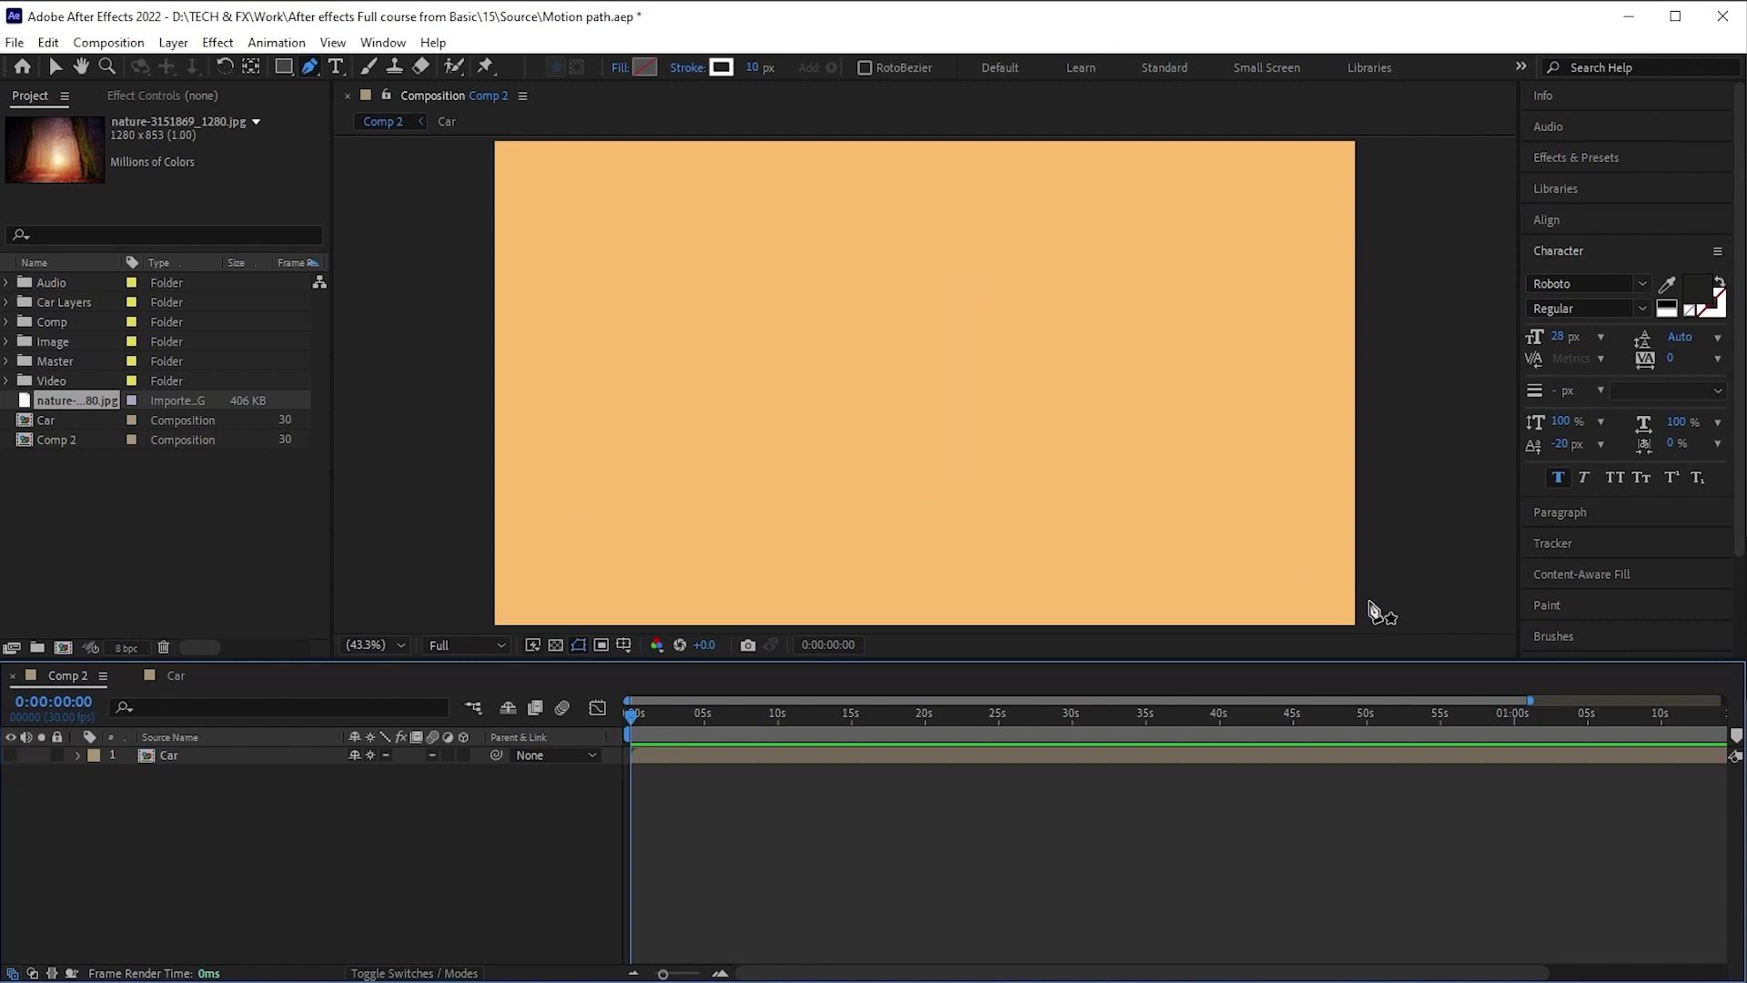
Make the composition viewer taller and set its magnification to 33.3%
{"action": "left_click_drag", "start_coordinate": [867, 660], "coordinate": [867, 722]}
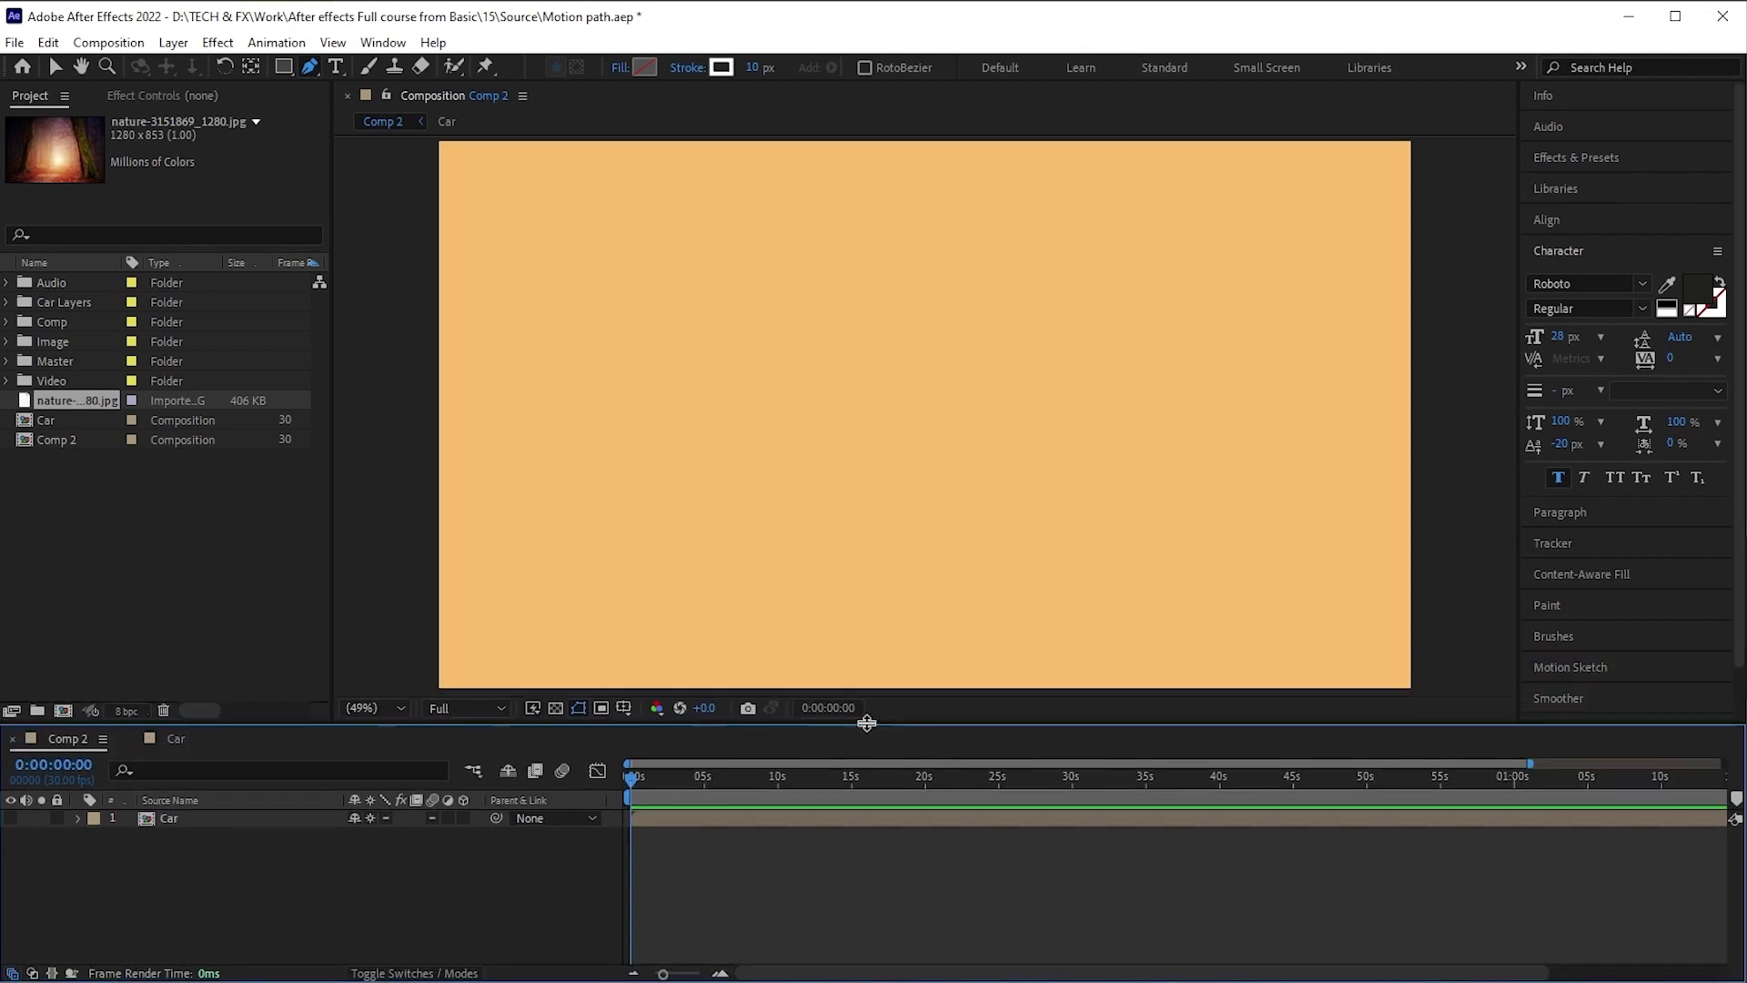
{"action": "left_click", "coordinate": [374, 708]}
{"action": "left_click", "coordinate": [373, 508]}
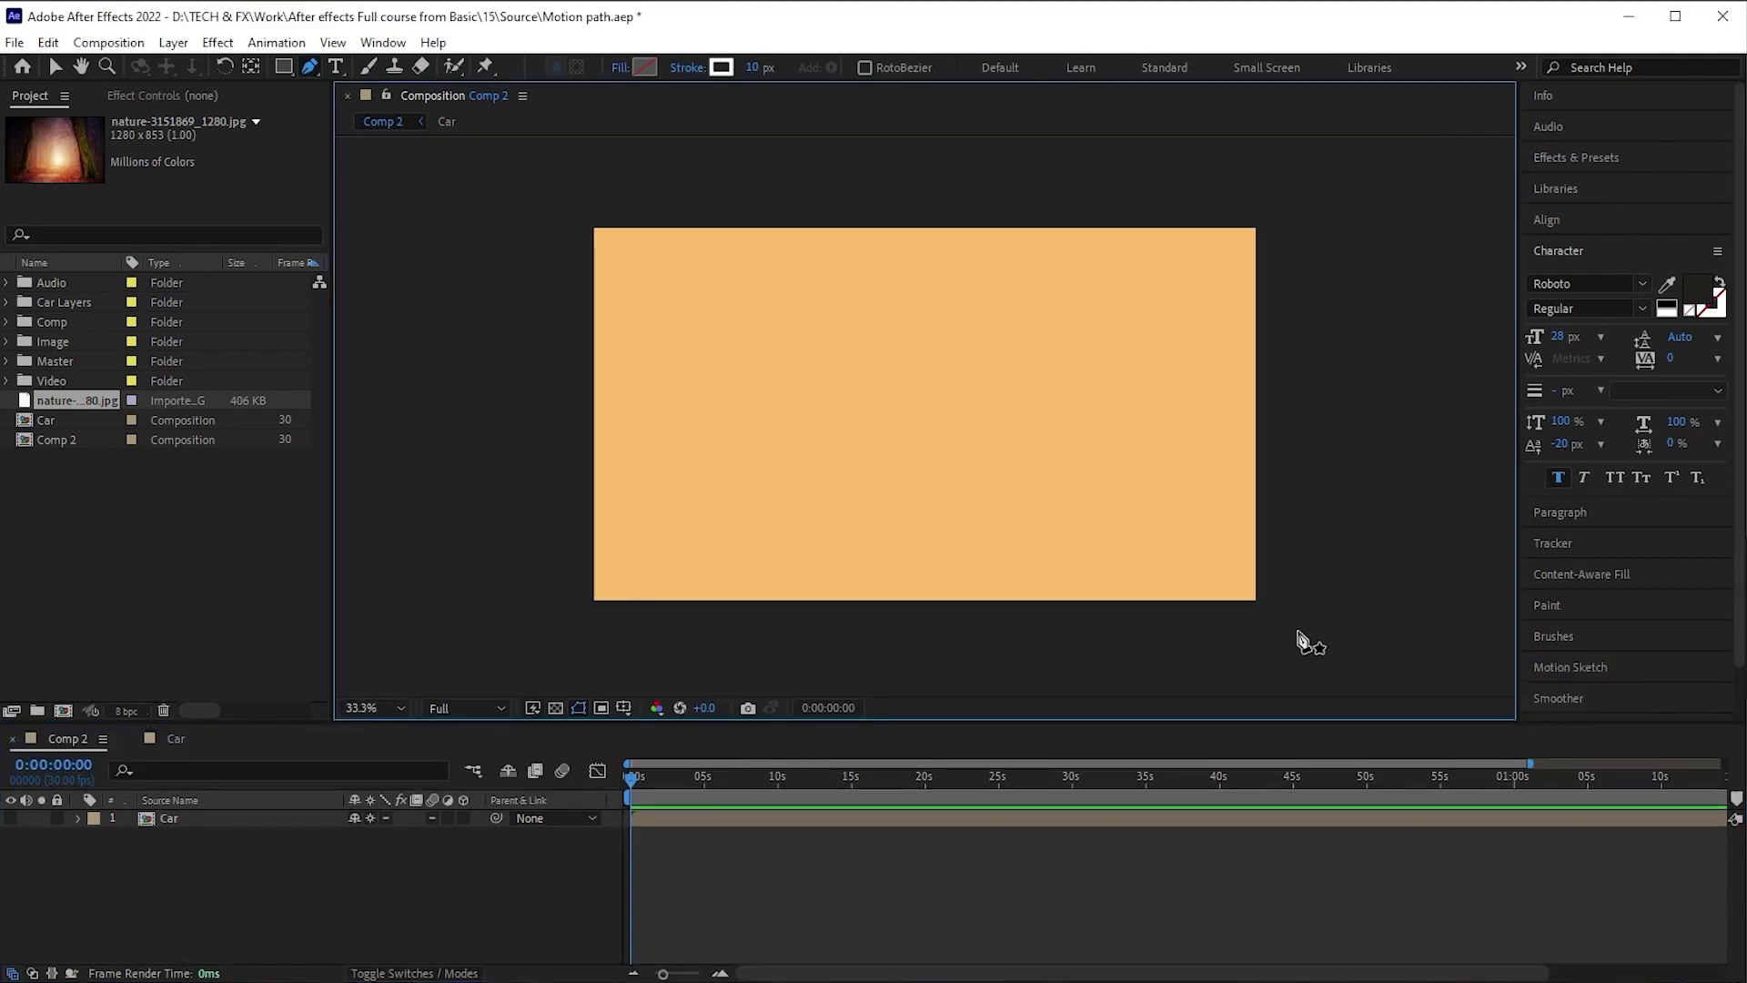
Place the first pen point just past the comp's bottom-right corner
{"action": "left_click", "coordinate": [1286, 626]}
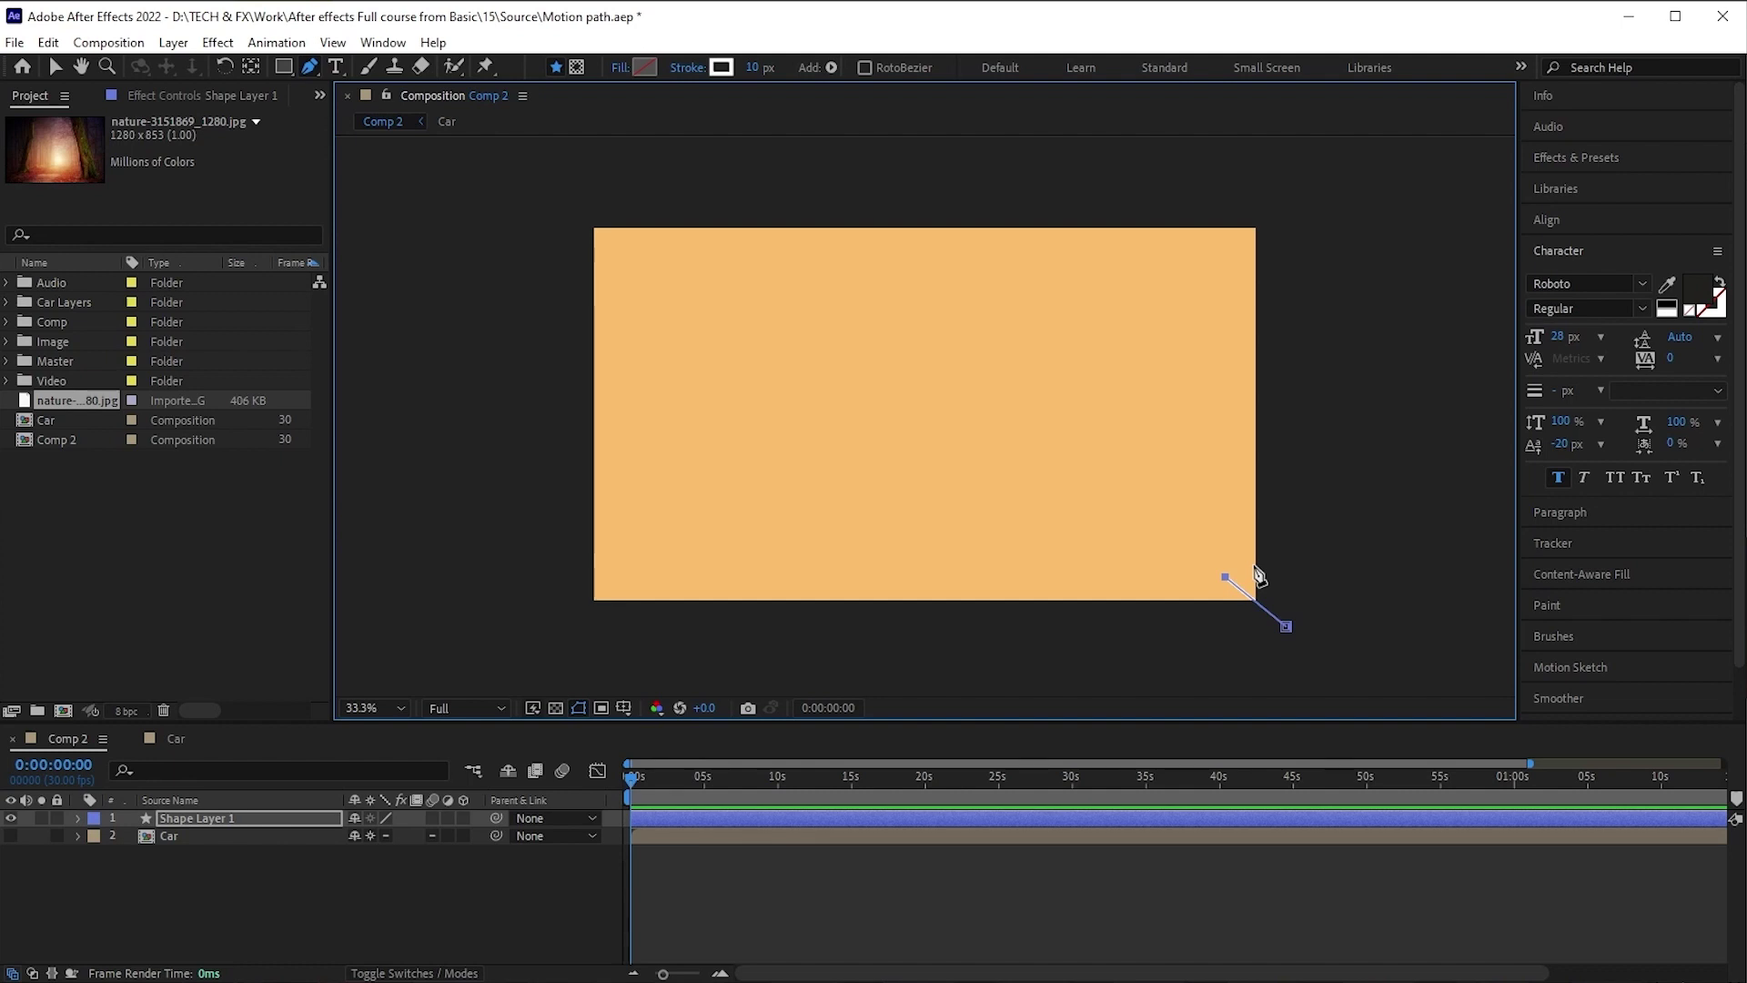
Restart the road path at the bottom-right corner and draw its lower curves through the centre and left
{"action": "left_click", "coordinate": [1288, 626]}
{"action": "left_click", "coordinate": [1287, 620]}
{"action": "left_click_drag", "start_coordinate": [914, 541], "coordinate": [739, 685]}
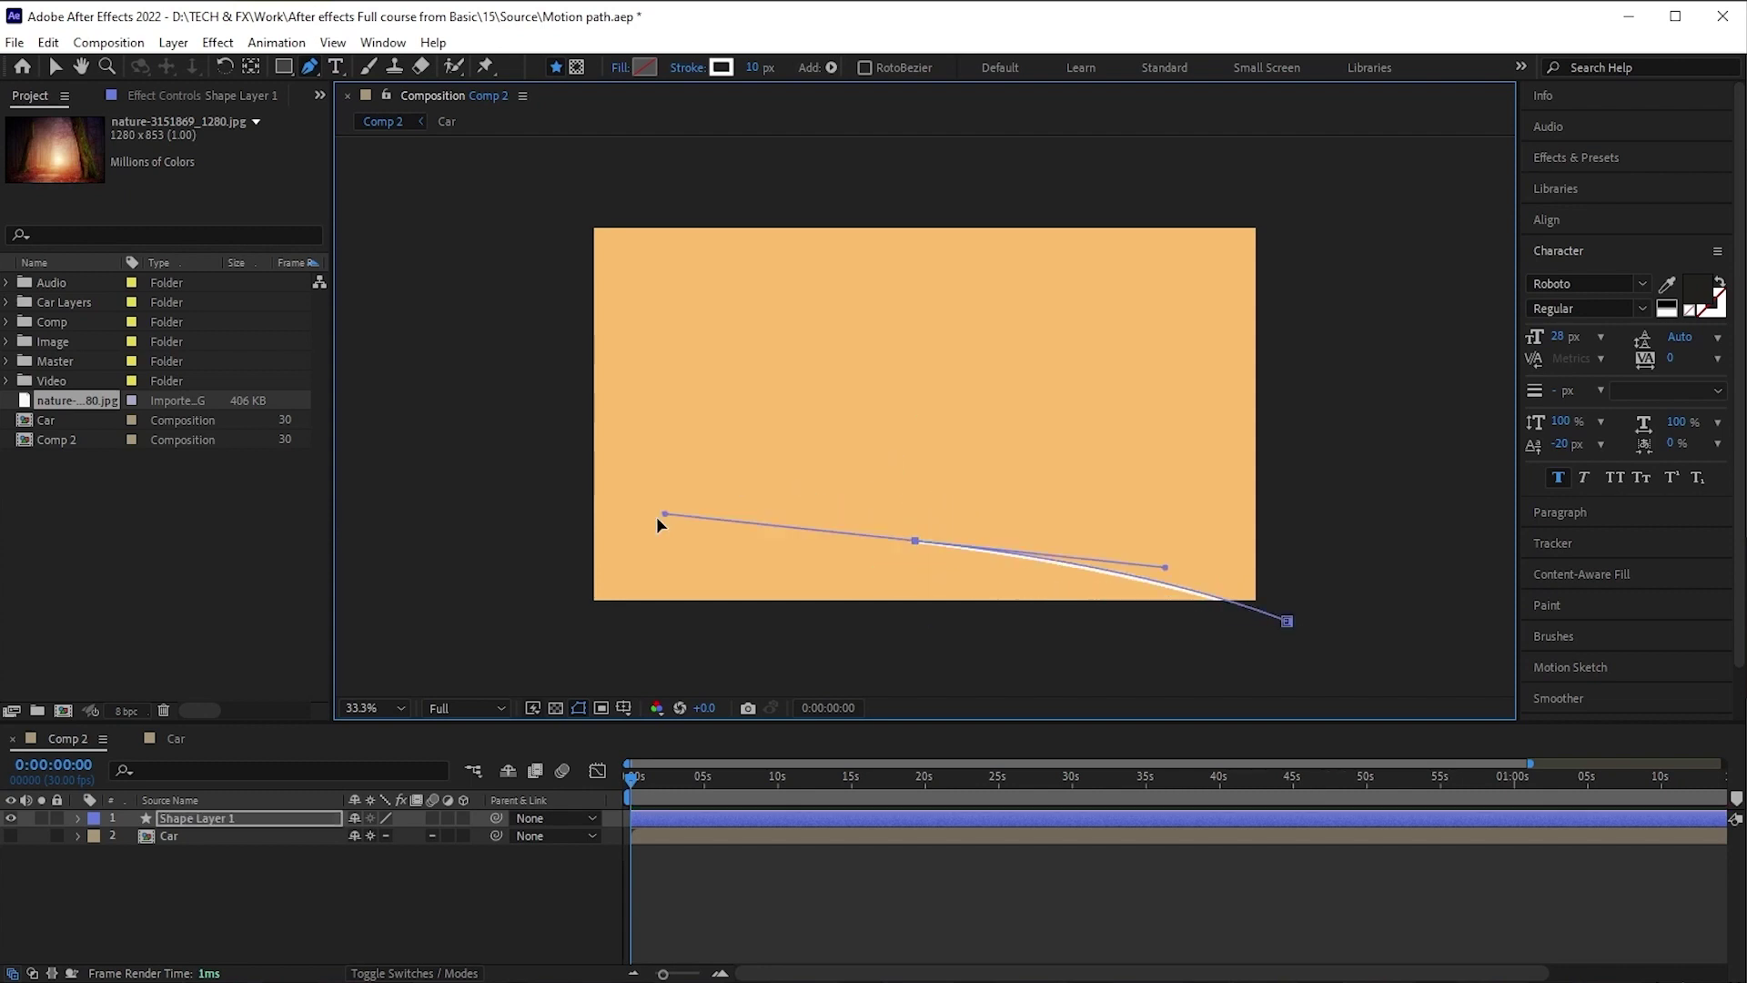
{"action": "left_click", "coordinate": [703, 496]}
{"action": "left_click_drag", "start_coordinate": [700, 458], "coordinate": [733, 435]}
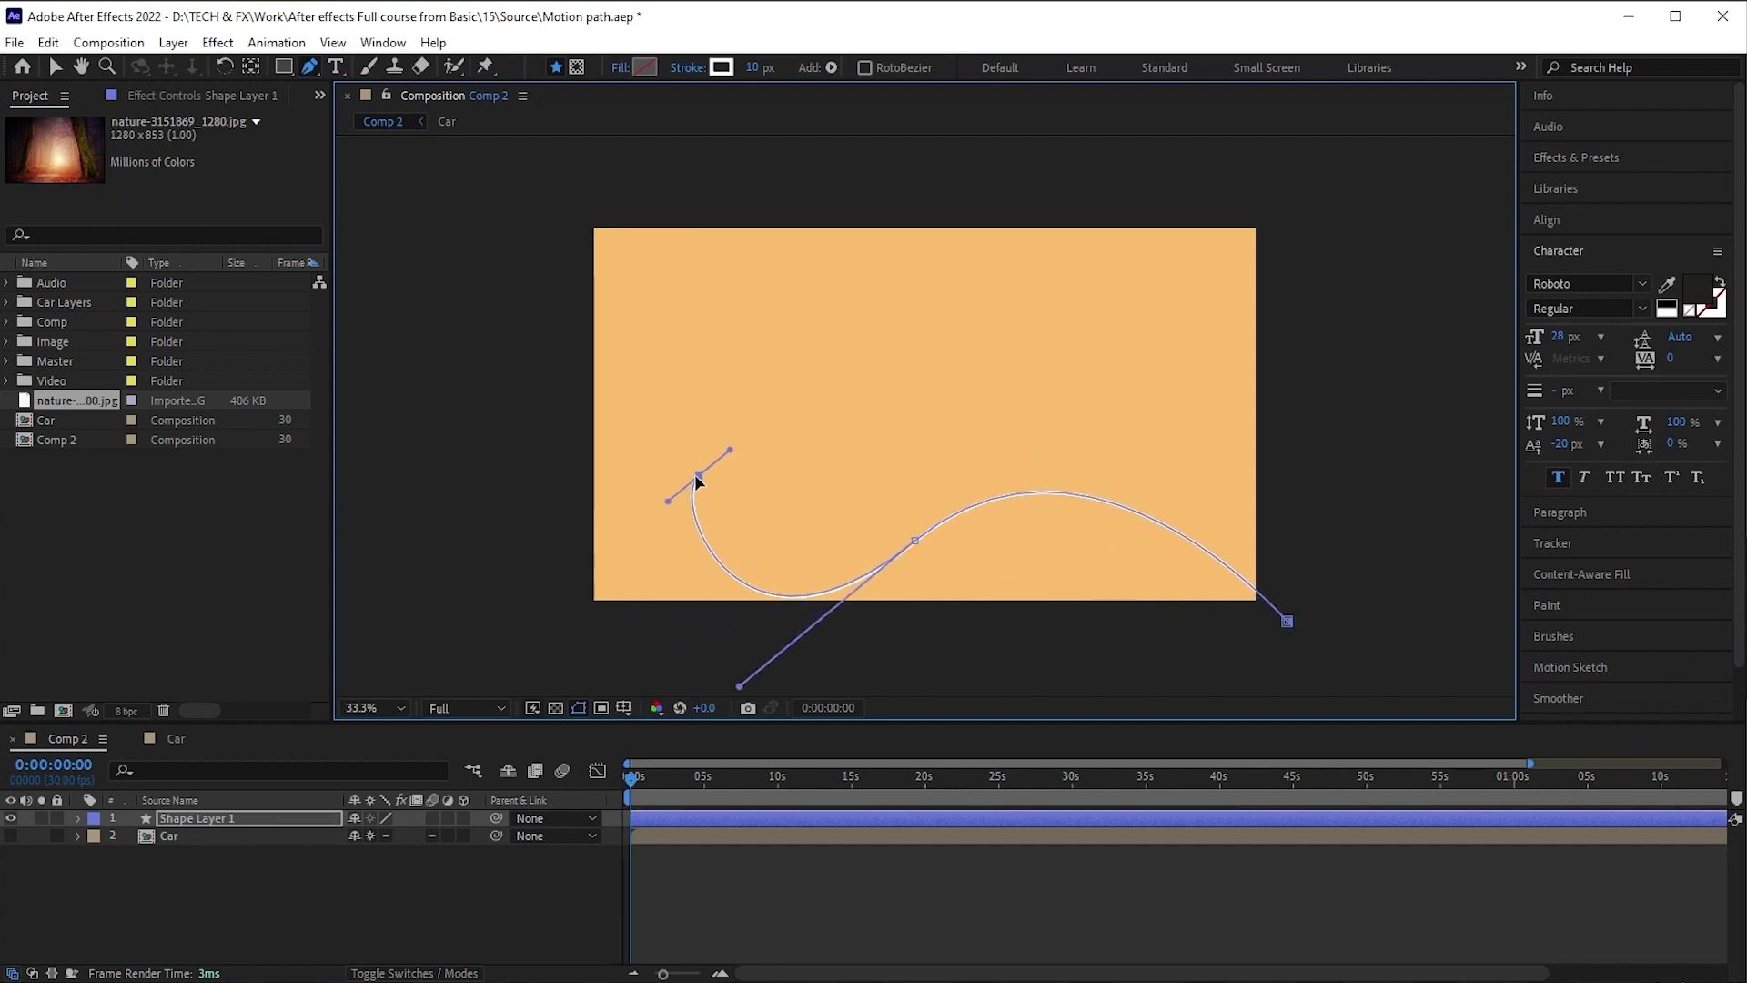
{"action": "left_click_drag", "start_coordinate": [1072, 439], "coordinate": [1156, 404]}
{"action": "left_click_drag", "start_coordinate": [733, 435], "coordinate": [779, 401]}
{"action": "left_click_drag", "start_coordinate": [700, 458], "coordinate": [734, 440]}
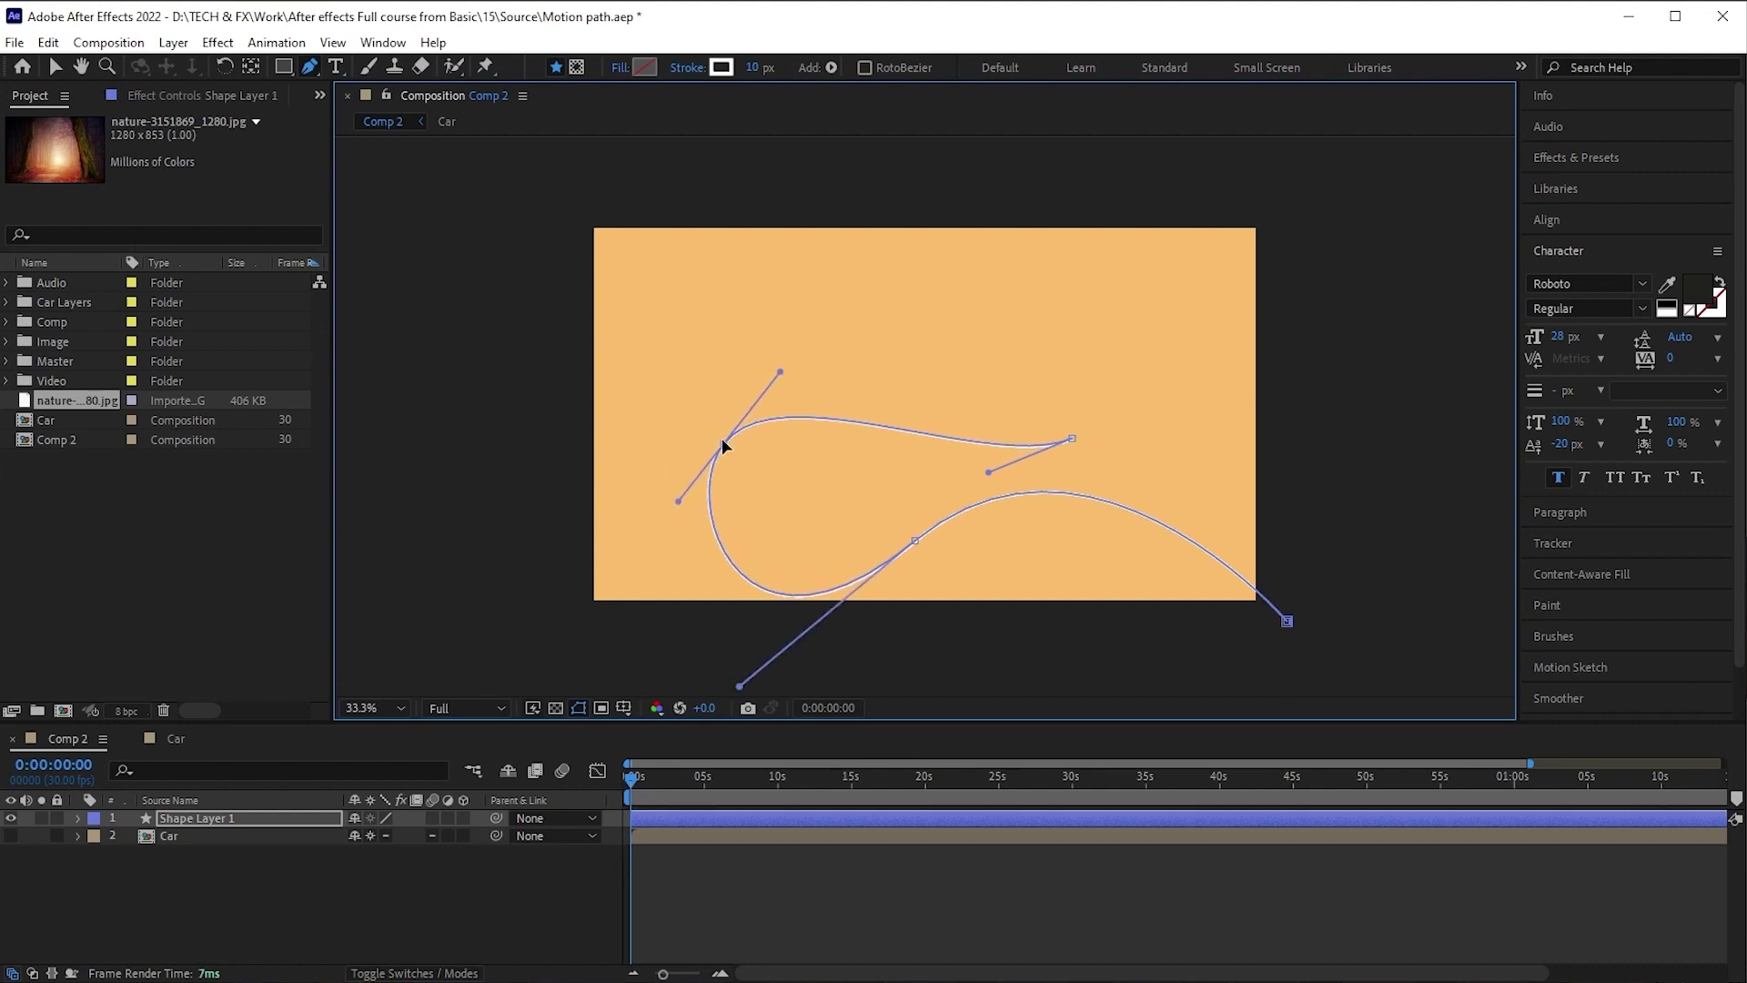
{"action": "left_click_drag", "start_coordinate": [920, 543], "coordinate": [924, 535]}
Continue the path with a loop at upper right, back left, ending above the top edge
{"action": "left_click", "coordinate": [1072, 438]}
{"action": "left_click_drag", "start_coordinate": [1031, 286], "coordinate": [902, 285]}
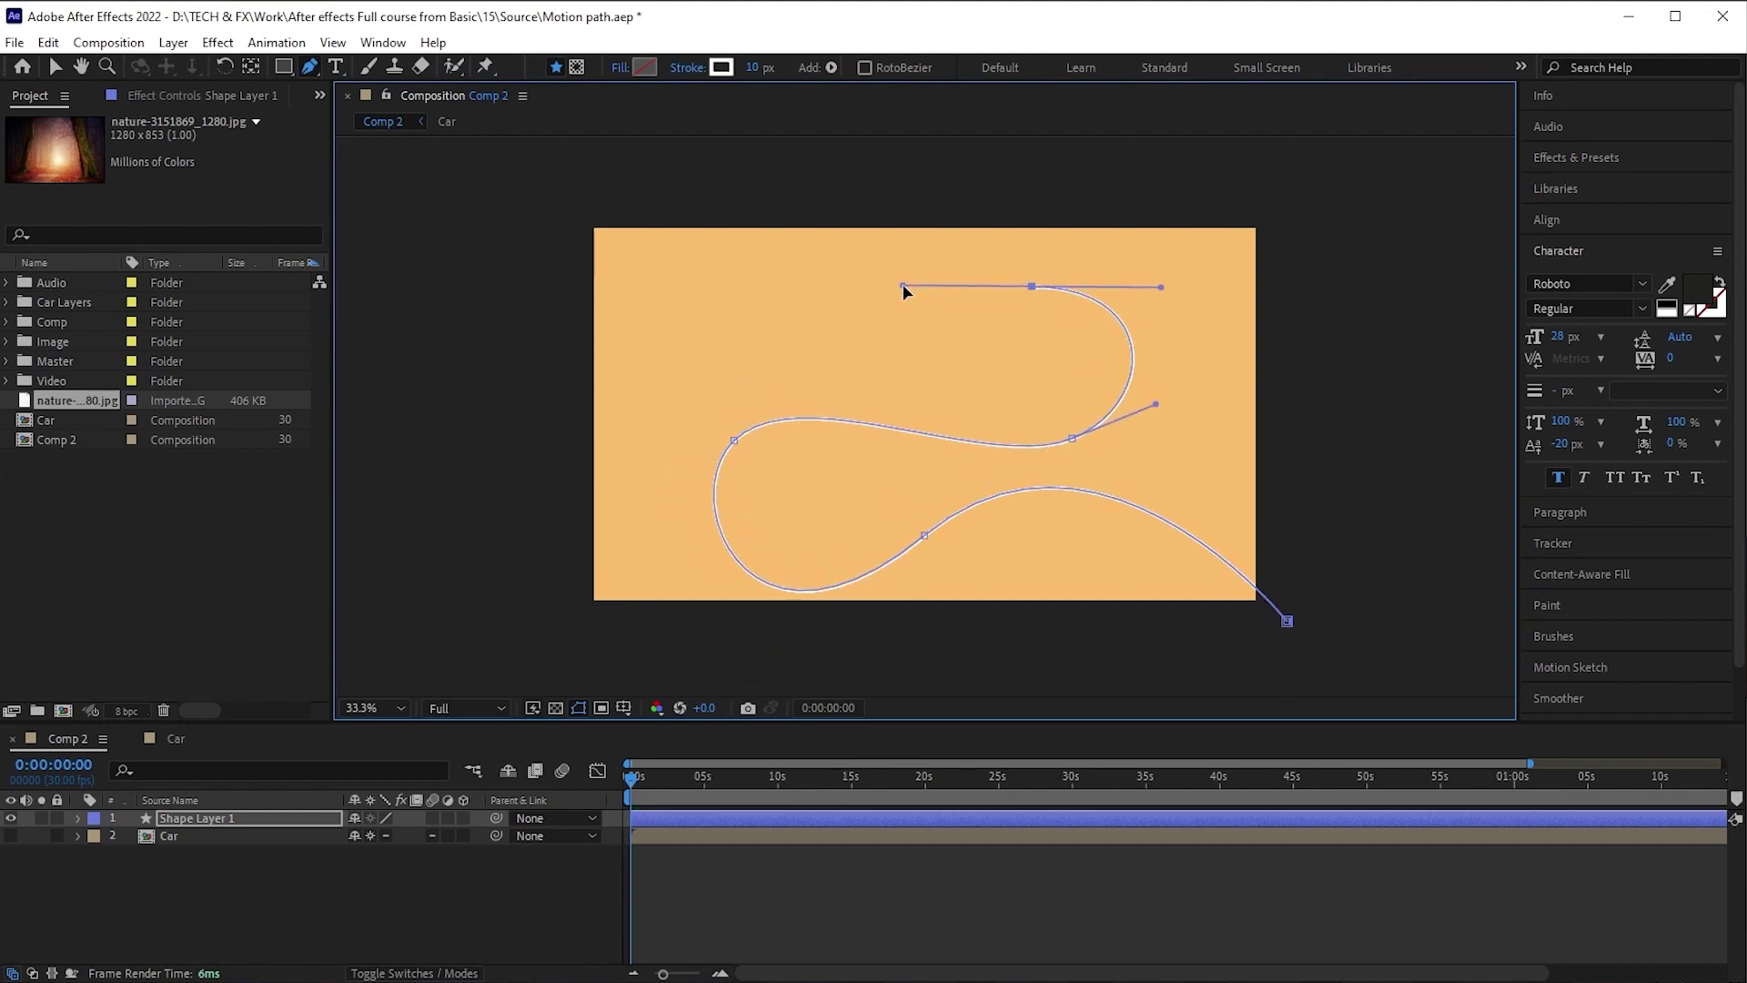
{"action": "left_click_drag", "start_coordinate": [709, 400], "coordinate": [638, 488]}
{"action": "left_click_drag", "start_coordinate": [654, 281], "coordinate": [755, 223]}
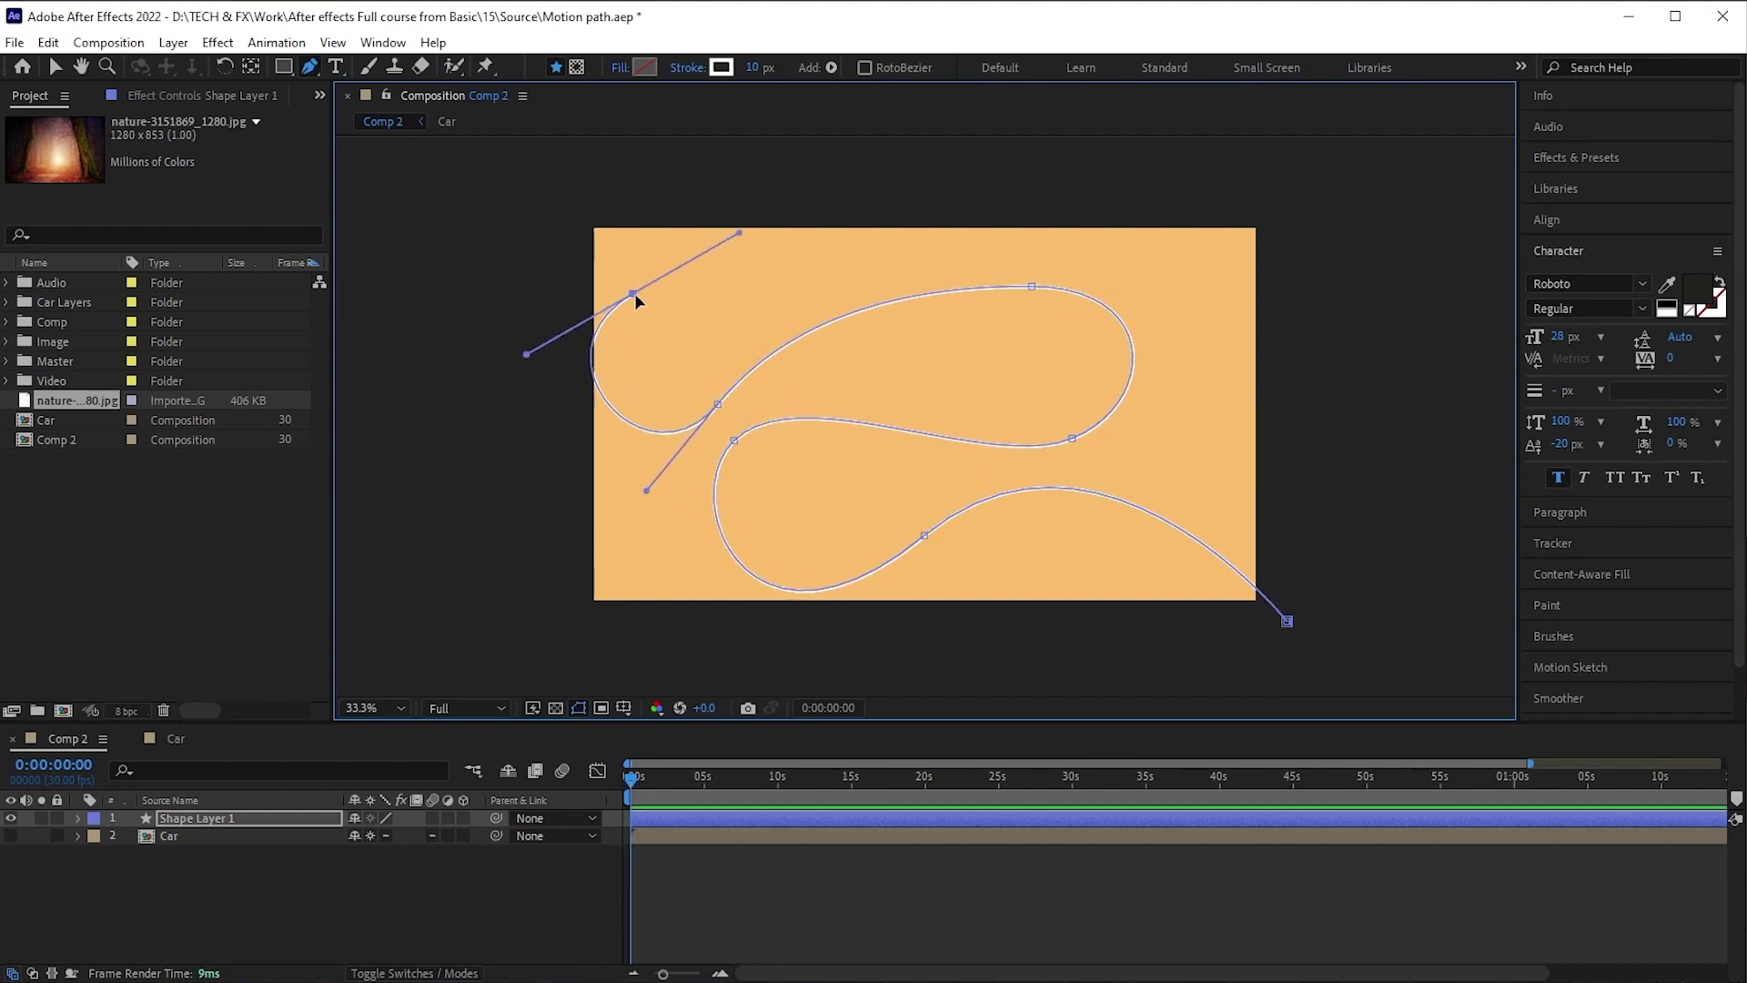
{"action": "left_click_drag", "start_coordinate": [709, 400], "coordinate": [739, 391]}
{"action": "left_click_drag", "start_coordinate": [810, 304], "coordinate": [807, 327]}
{"action": "left_click_drag", "start_coordinate": [913, 232], "coordinate": [986, 192]}
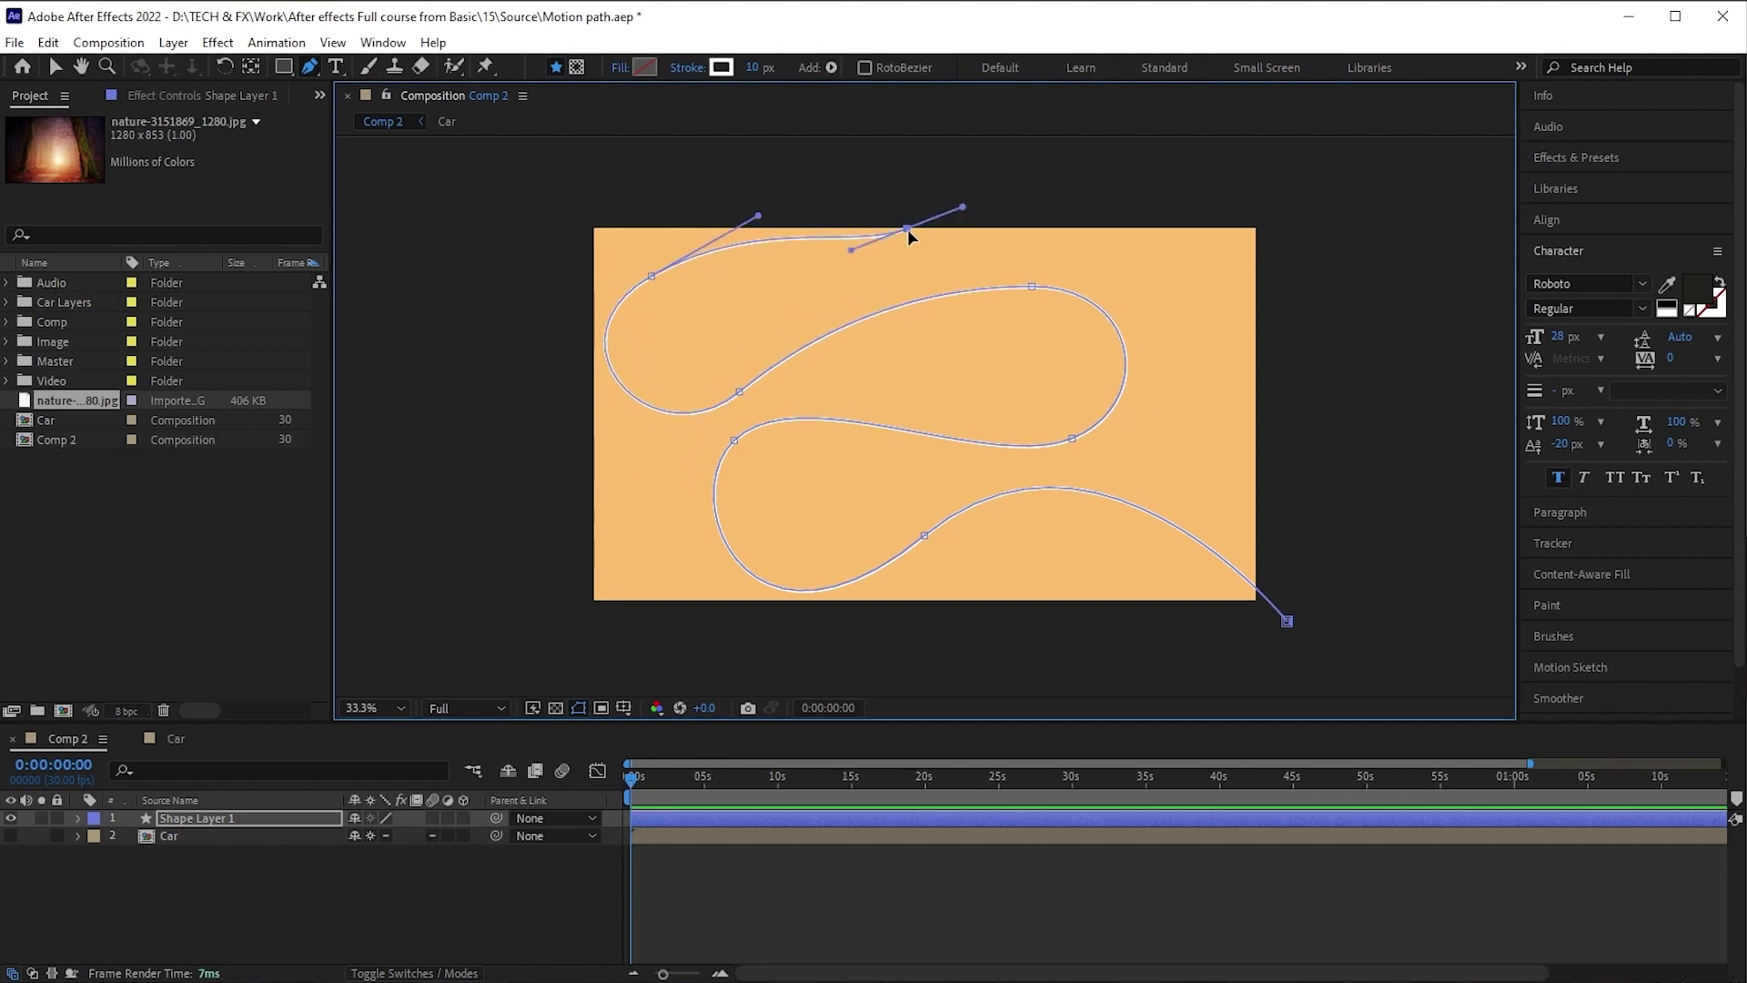
{"action": "left_click_drag", "start_coordinate": [768, 222], "coordinate": [773, 221]}
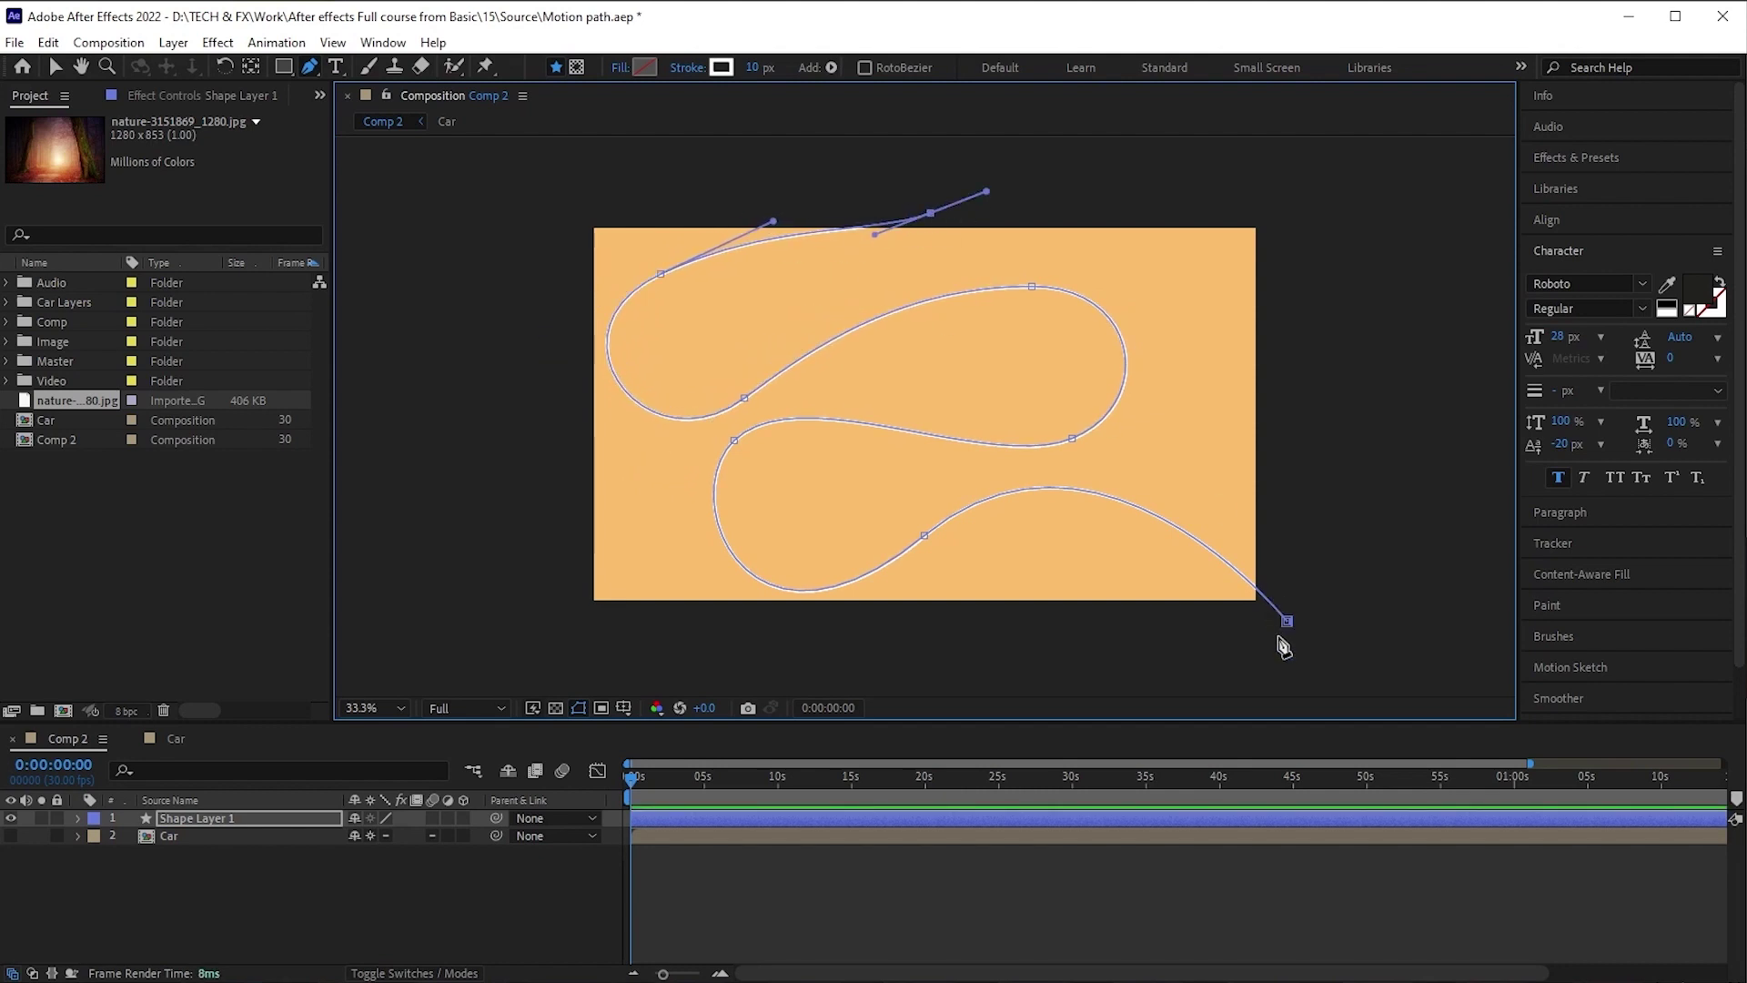
Give the road path a dark grey (#282727) stroke 130 px wide
{"action": "left_click", "coordinate": [720, 67]}
{"action": "left_click_drag", "start_coordinate": [1196, 896], "coordinate": [1166, 928]}
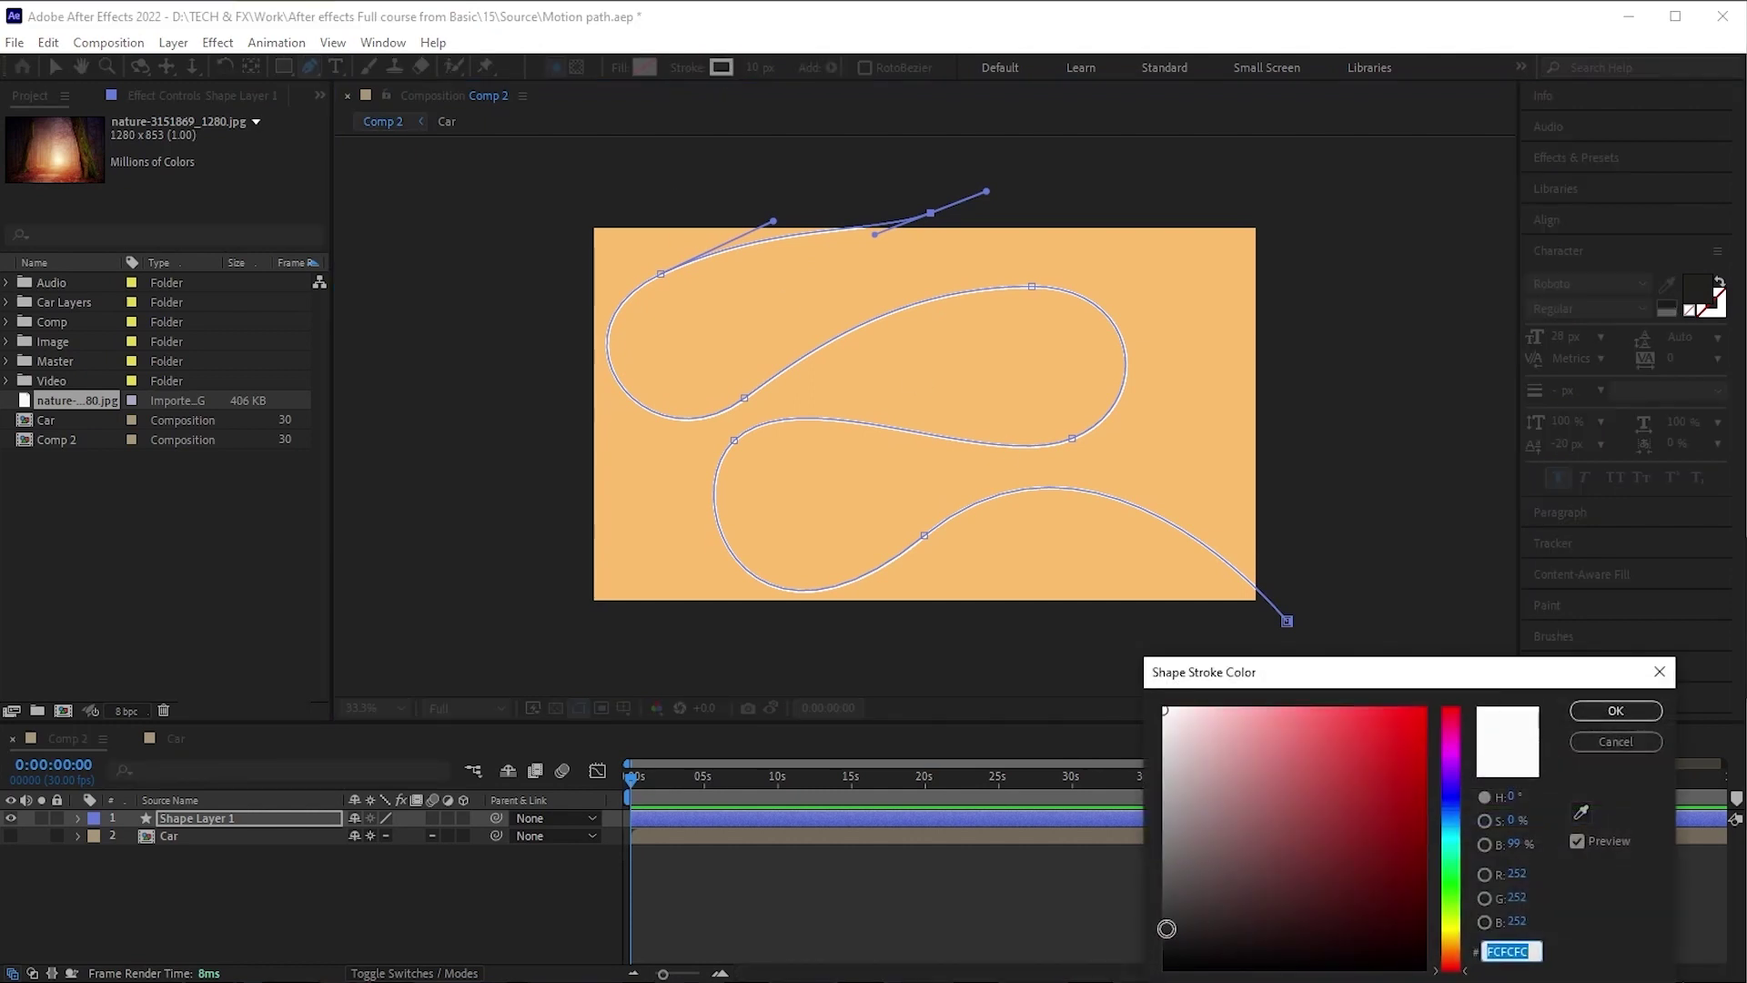
{"action": "left_click", "coordinate": [1612, 716]}
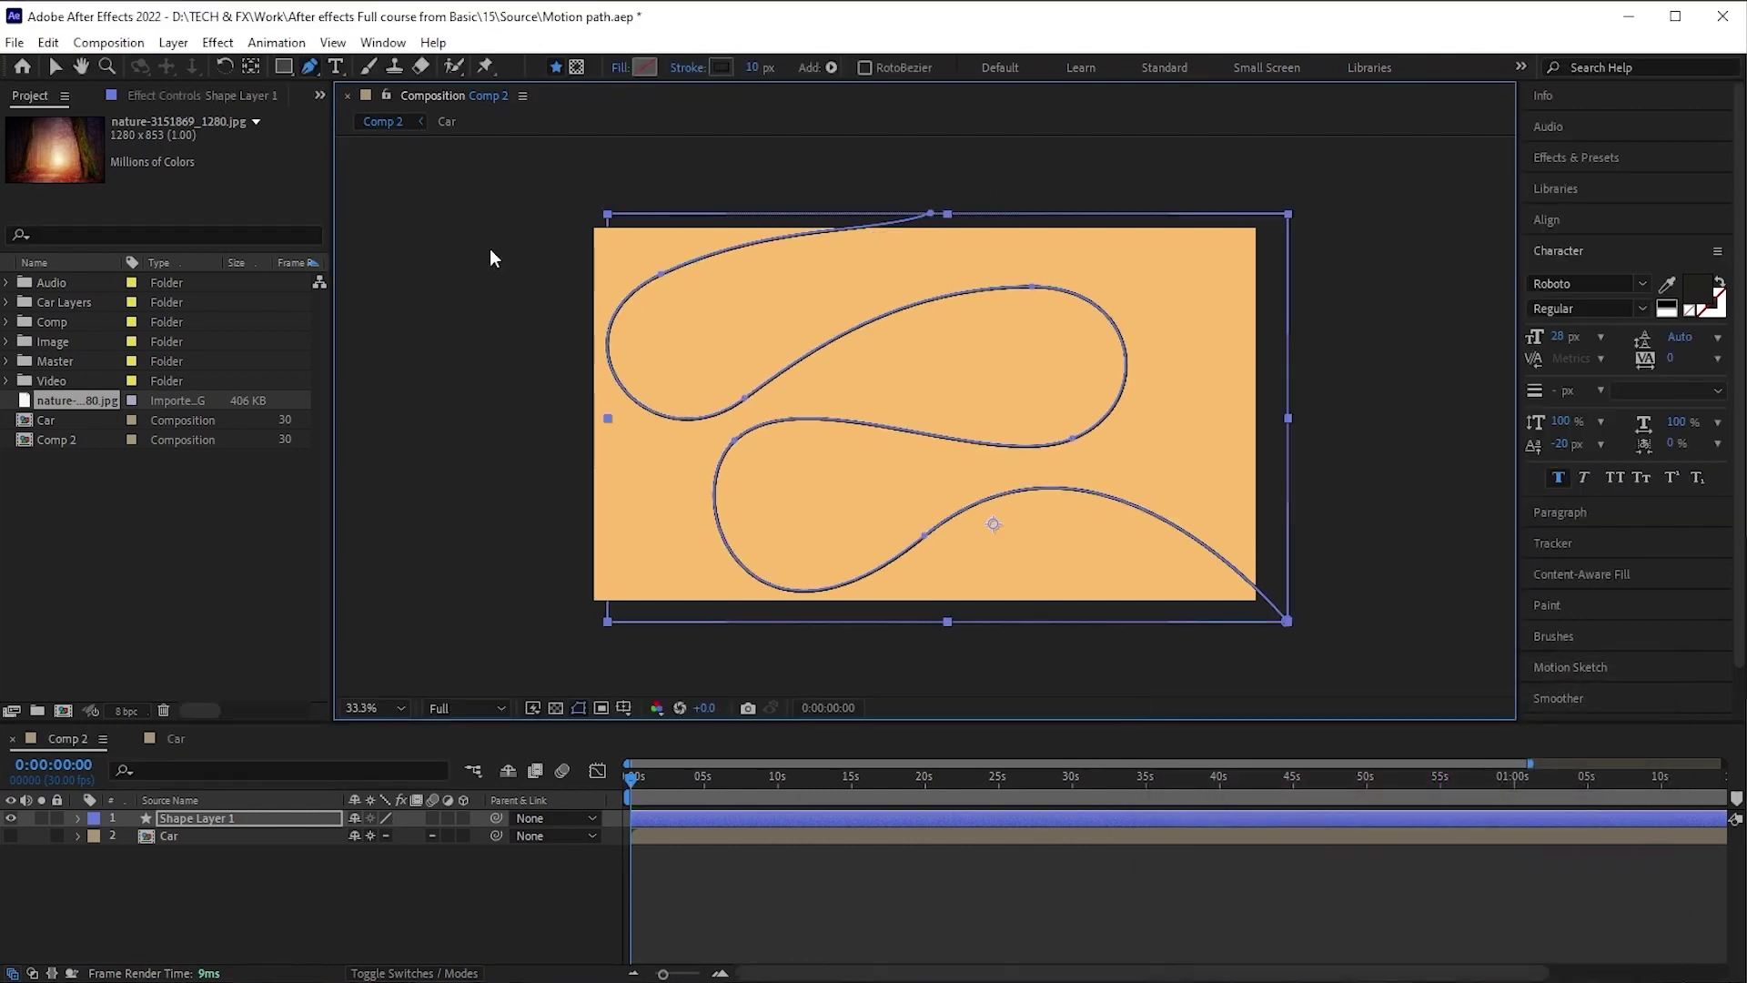
{"action": "left_click", "coordinate": [756, 68]}
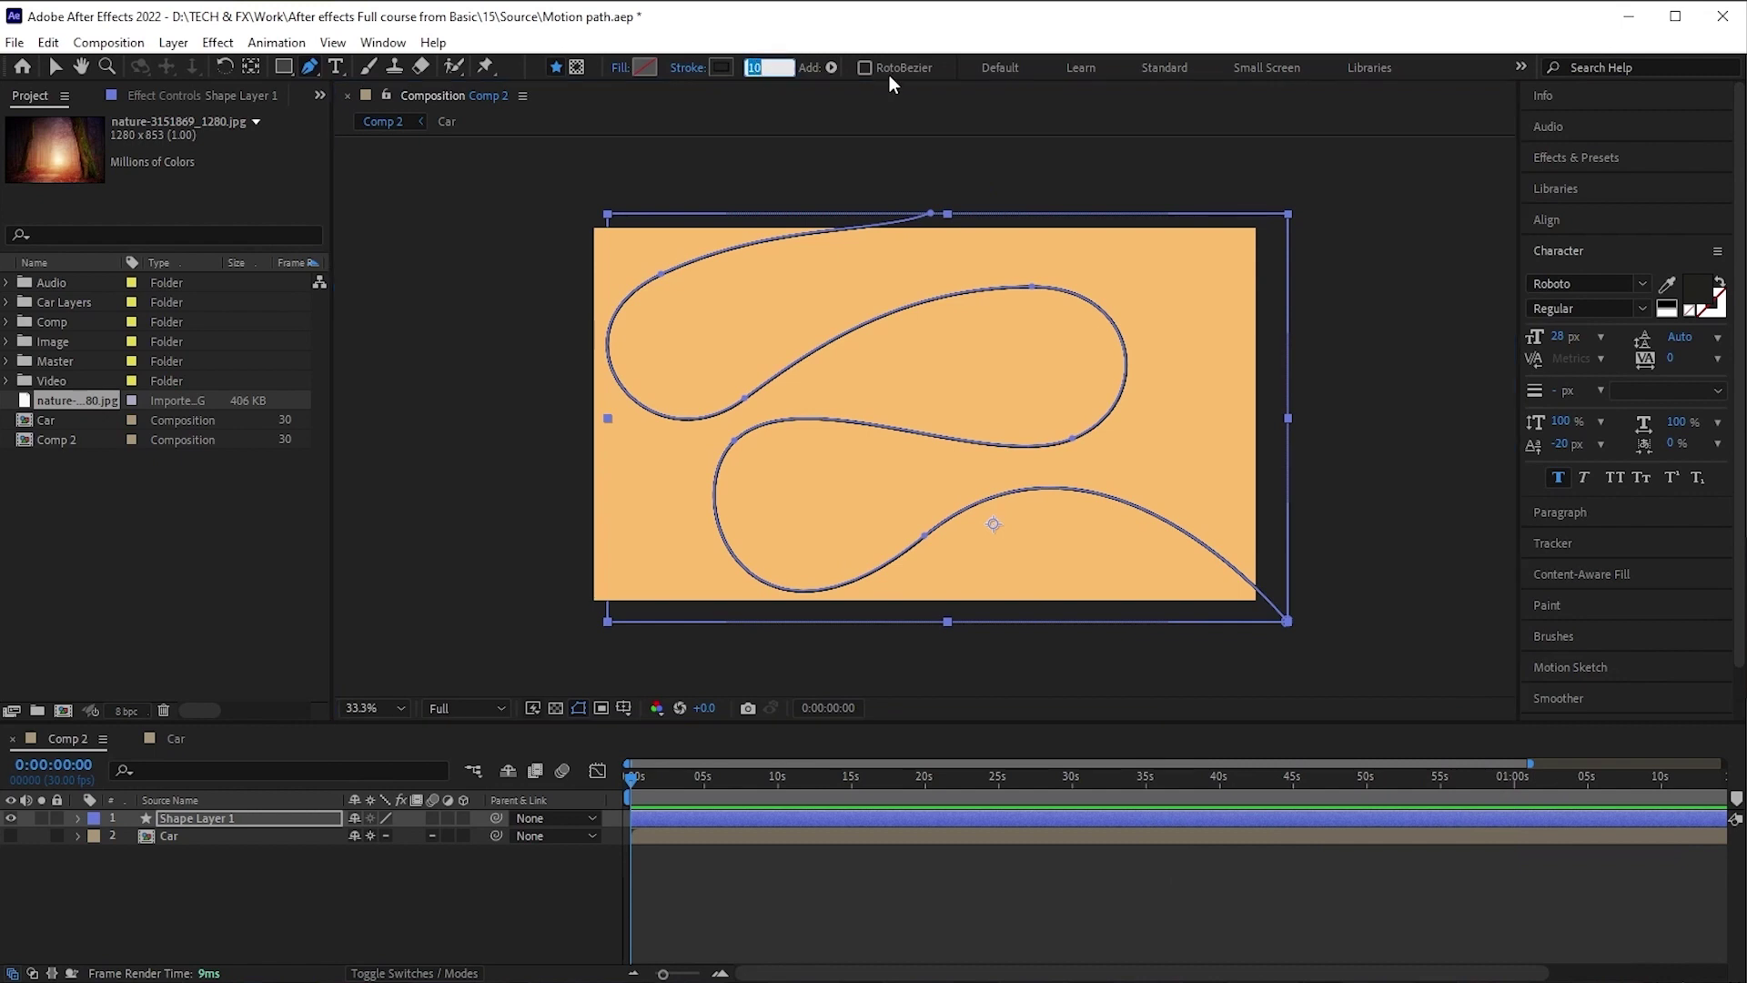
{"action": "type", "text": "130"}
{"action": "key", "text": "Return"}
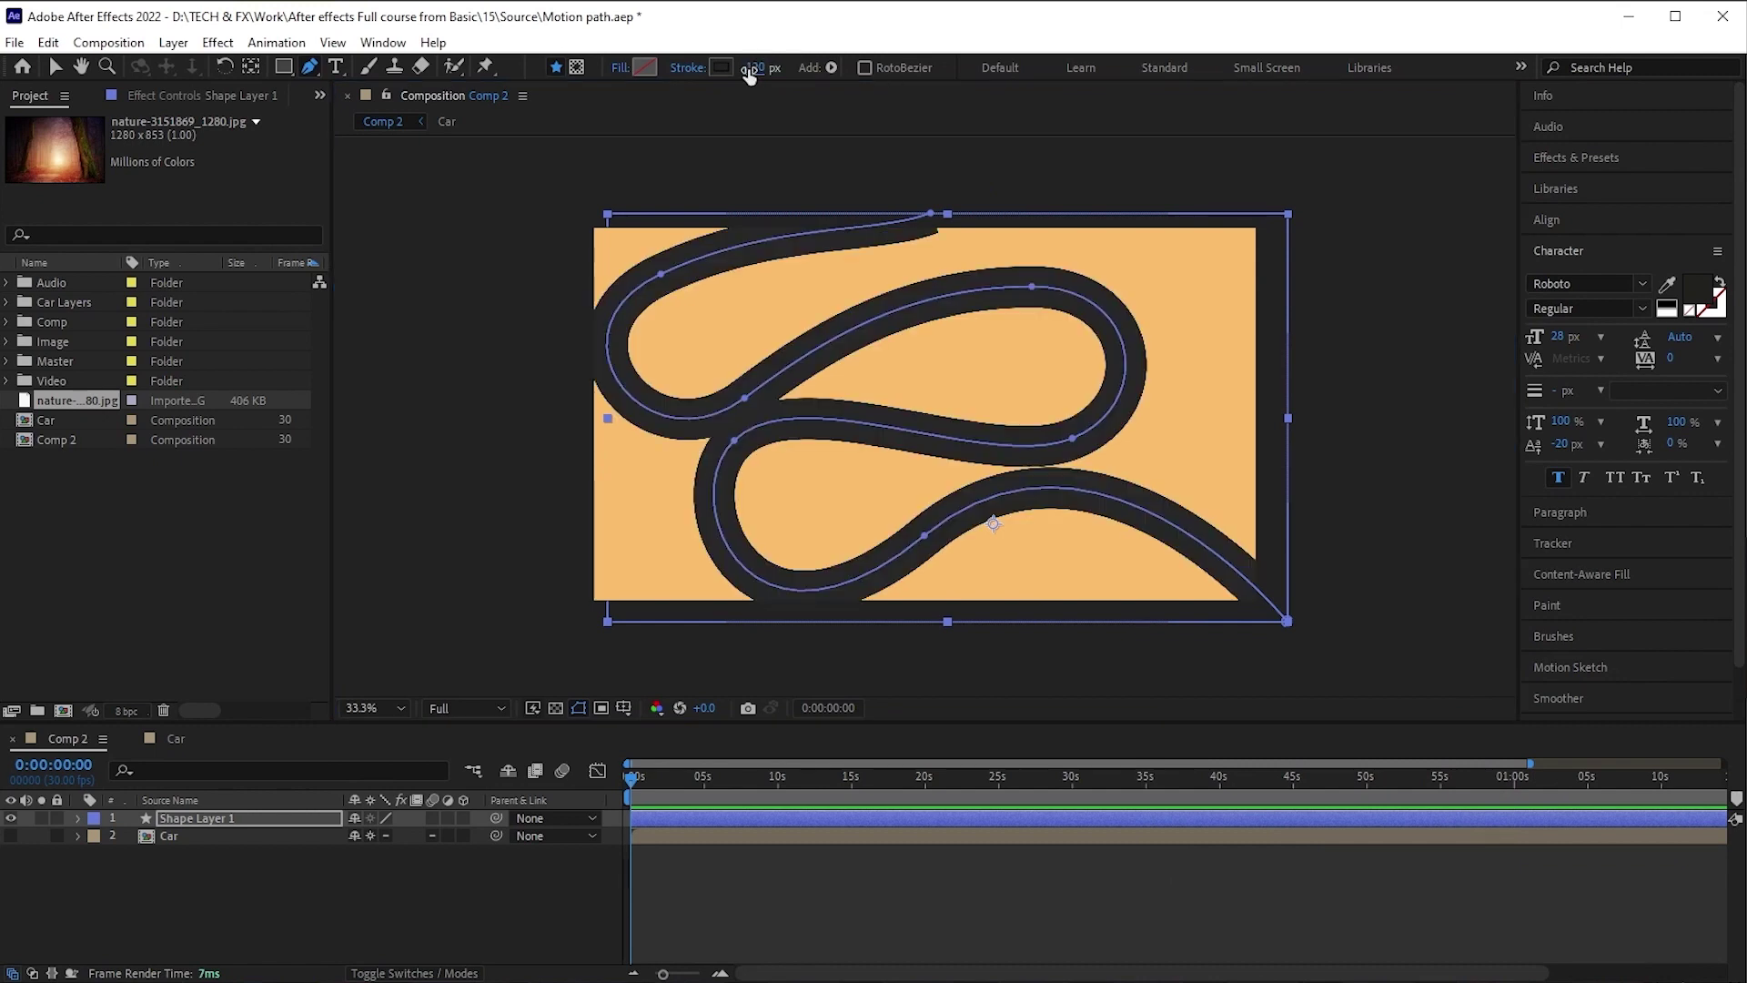
{"action": "left_click", "coordinate": [53, 66]}
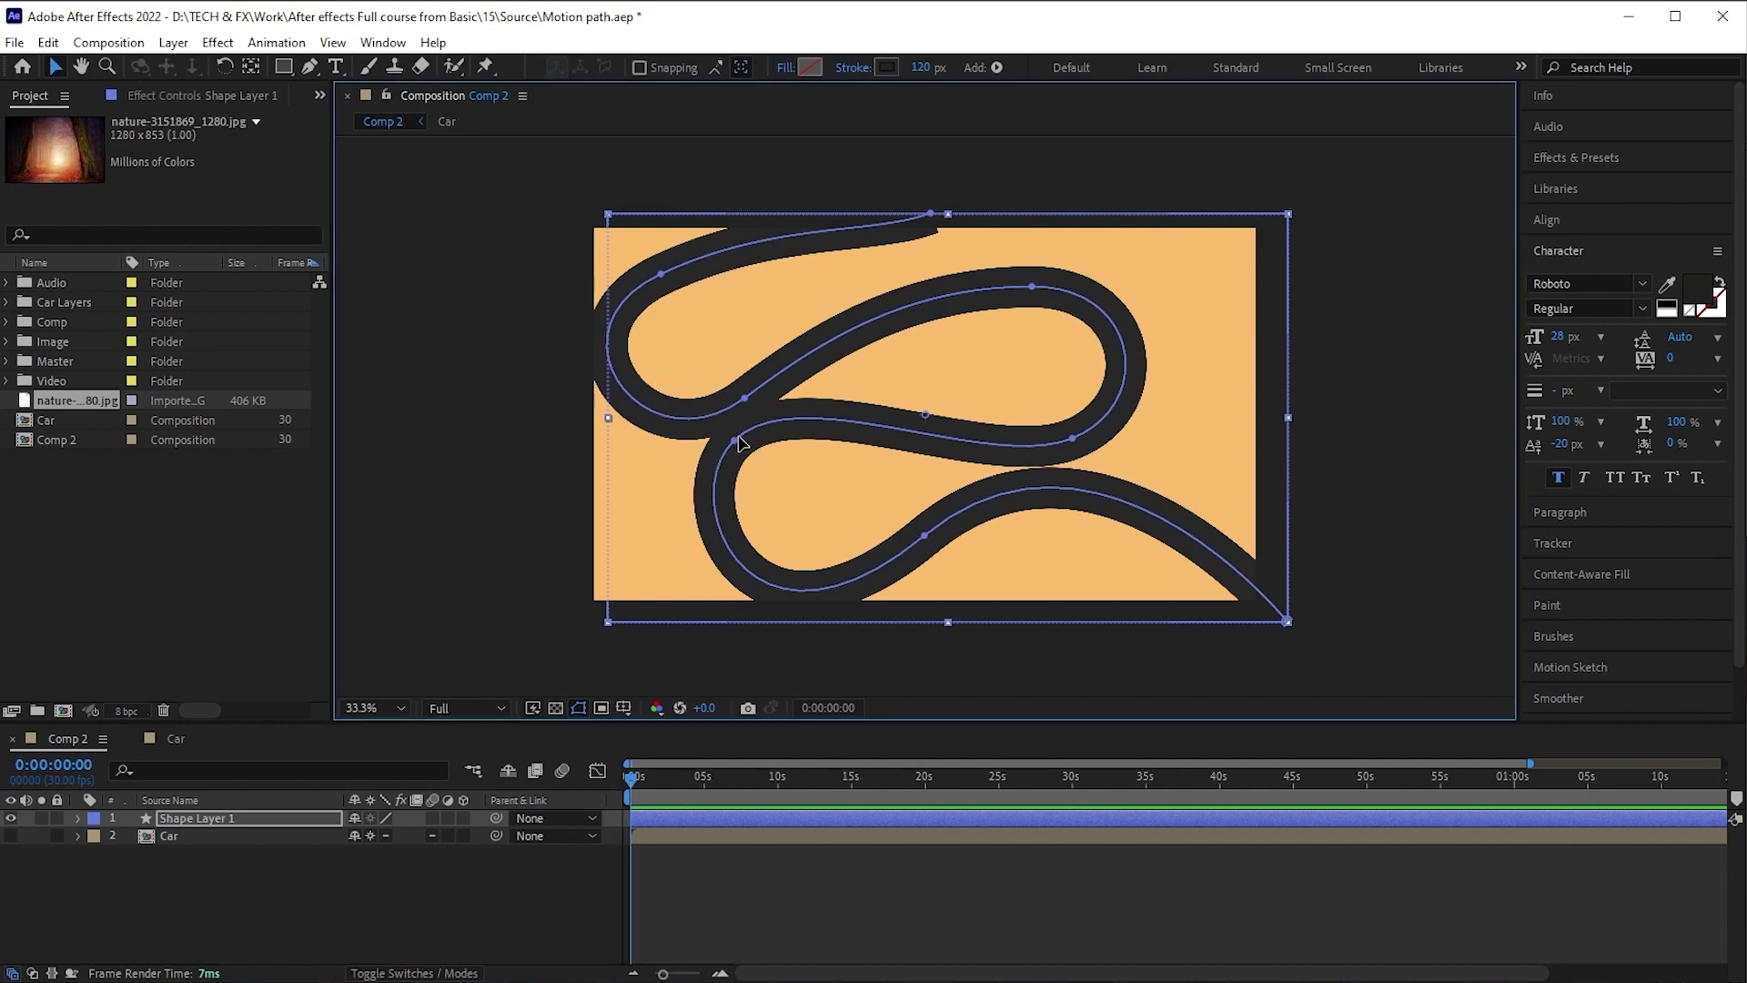
Smooth the road's middle and lower bends and reshape its top curve
{"action": "left_click_drag", "start_coordinate": [735, 441], "coordinate": [749, 386]}
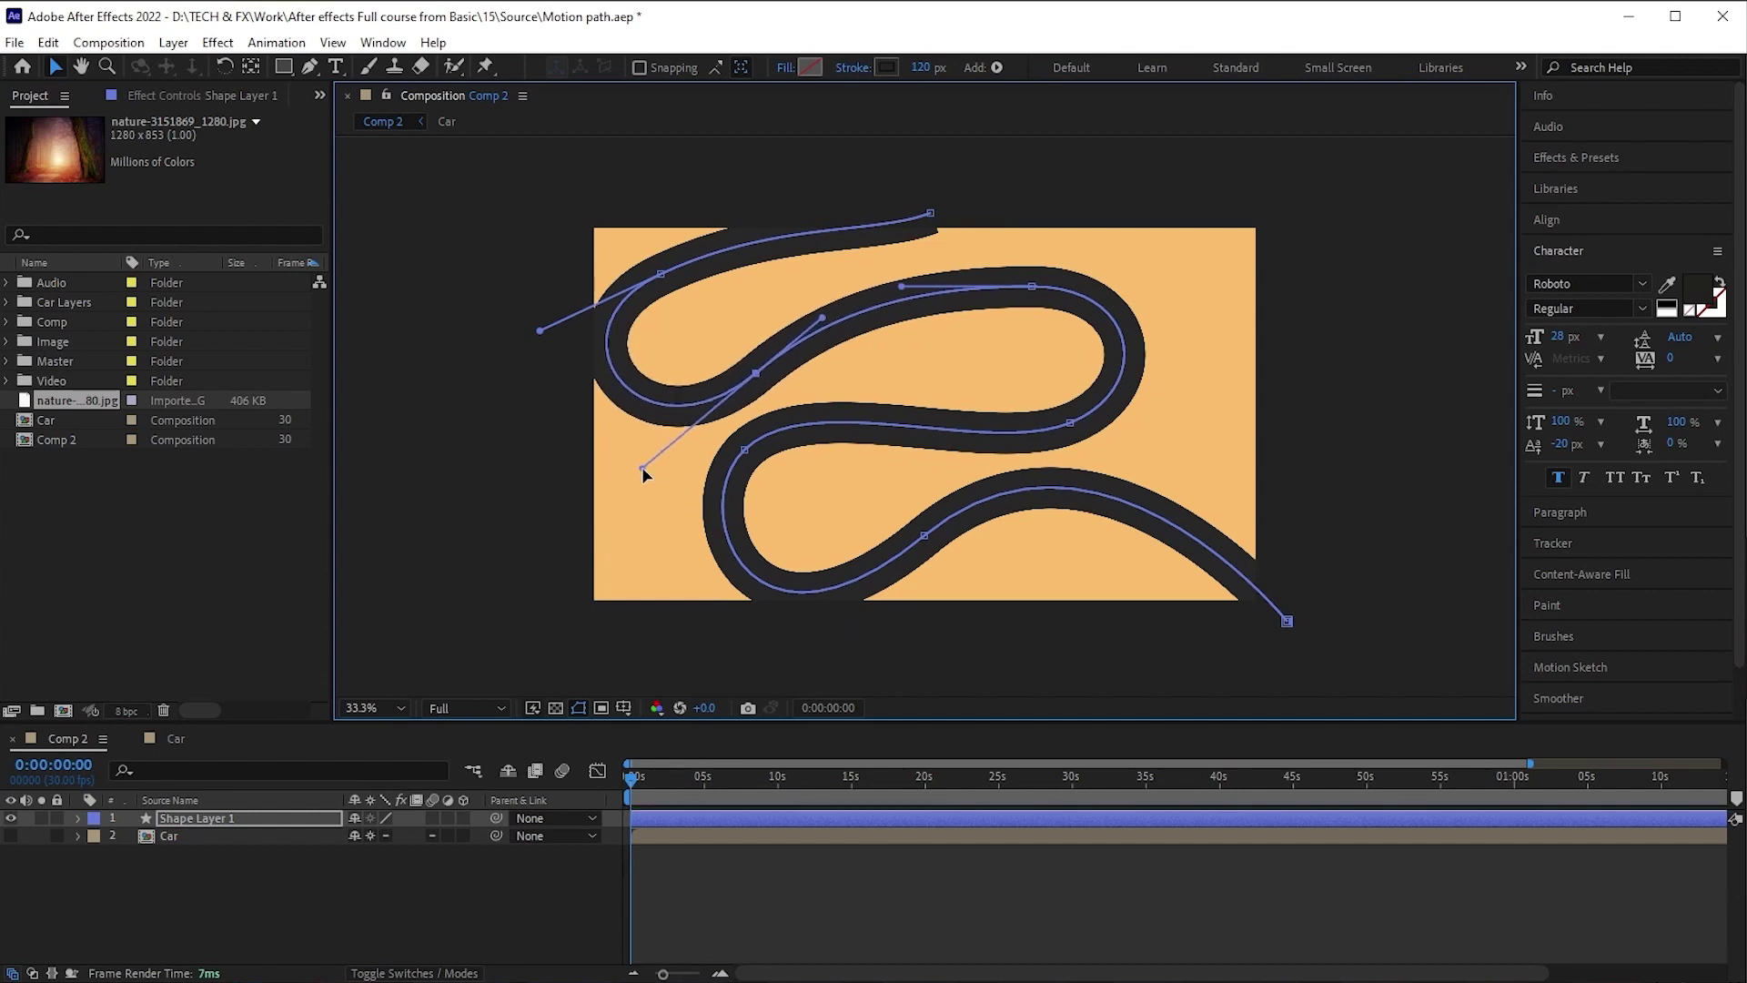
{"action": "left_click", "coordinate": [916, 545]}
{"action": "left_click_drag", "start_coordinate": [1019, 455], "coordinate": [1087, 389]}
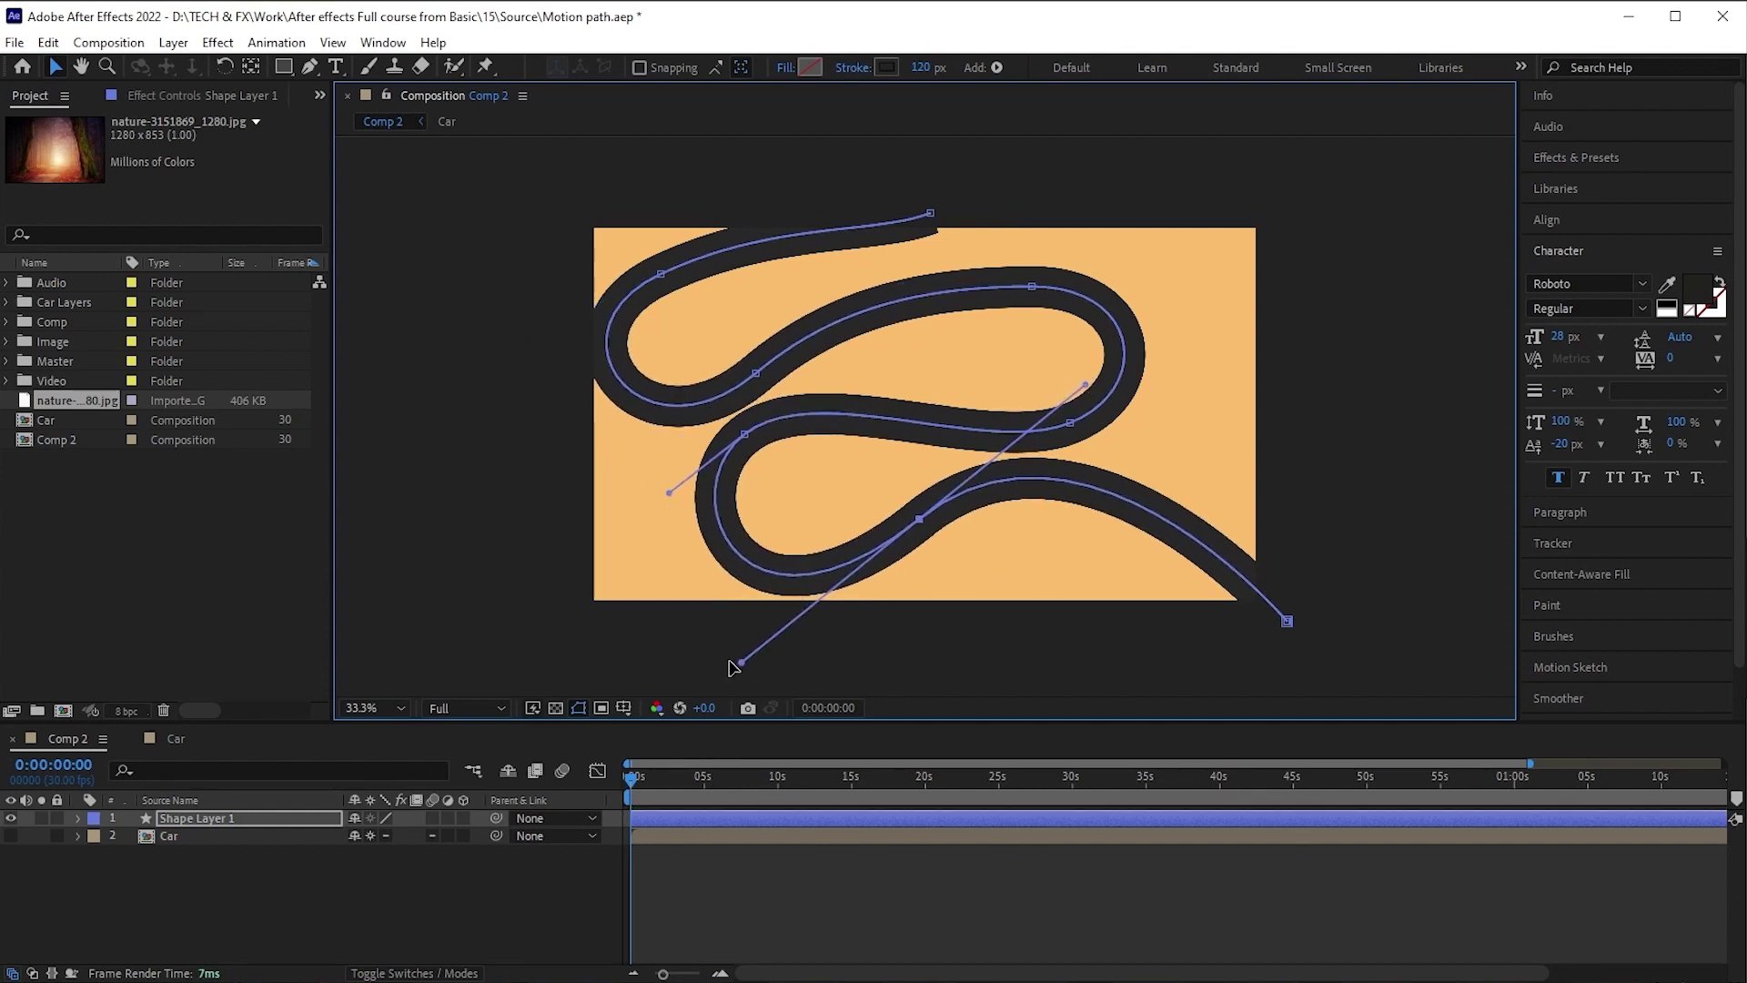
{"action": "left_click_drag", "start_coordinate": [661, 273], "coordinate": [780, 213]}
Expand Shape Layer 1 down to Contents > Shape 1 > Path 1 and select the path
{"action": "left_click", "coordinate": [921, 211]}
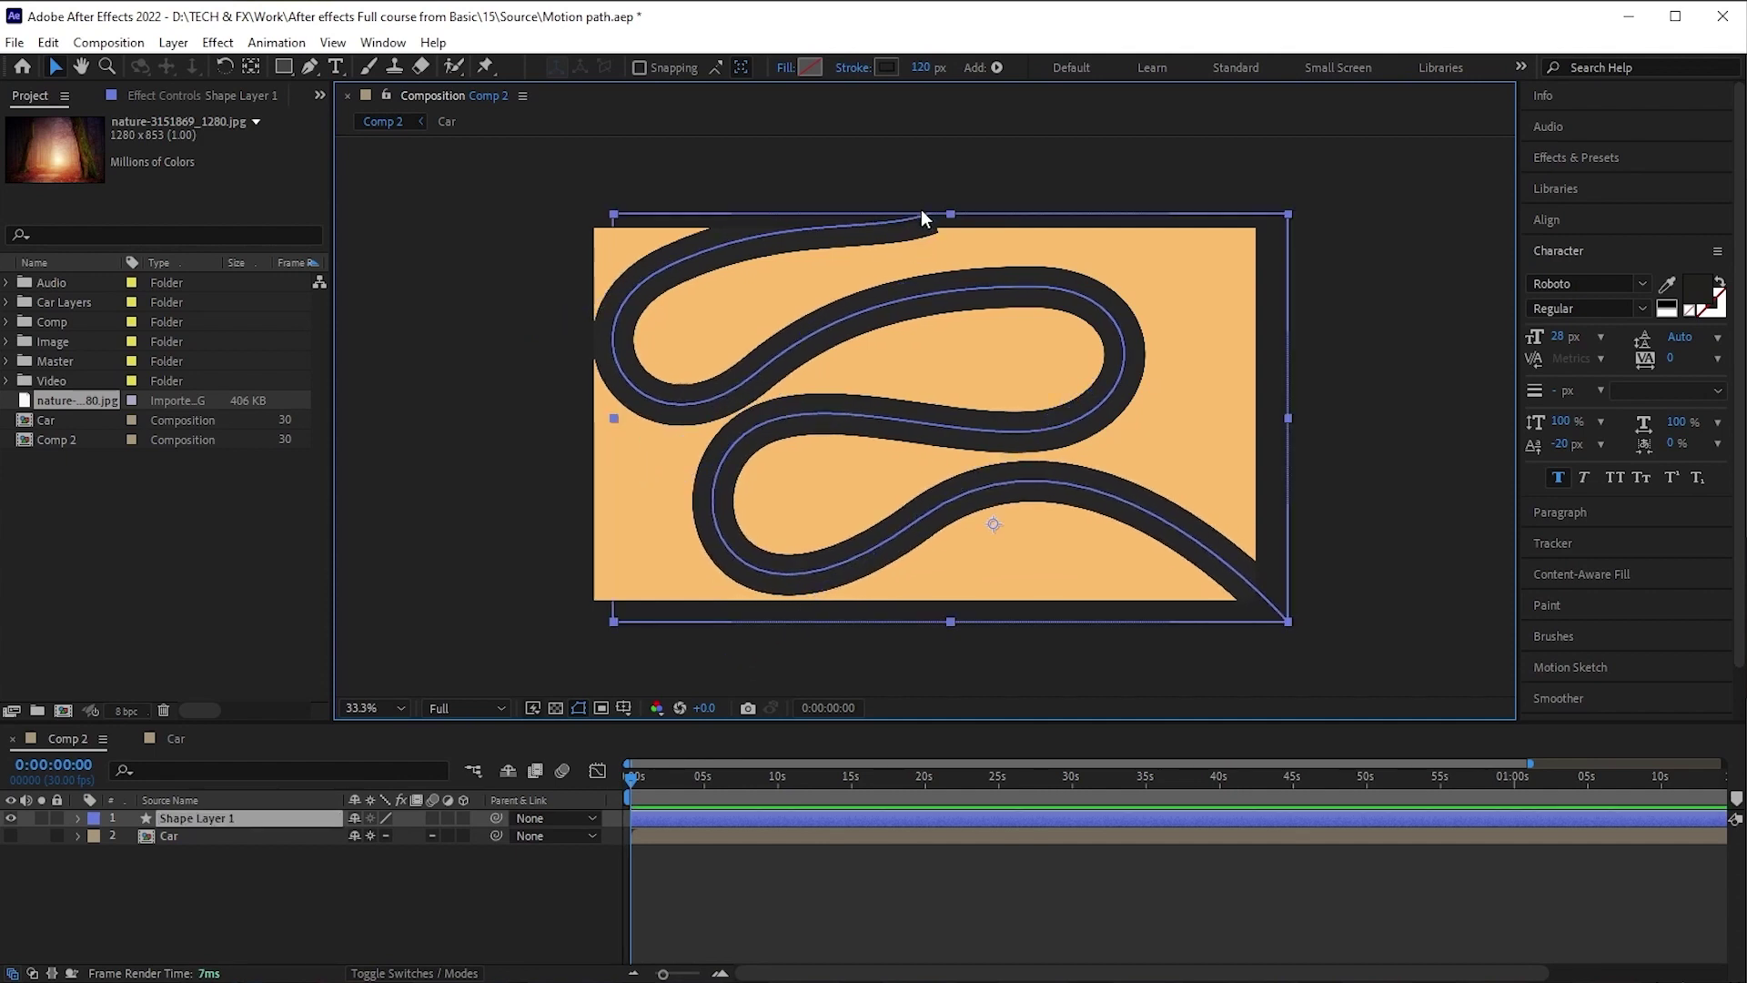
{"action": "left_click", "coordinate": [79, 817]}
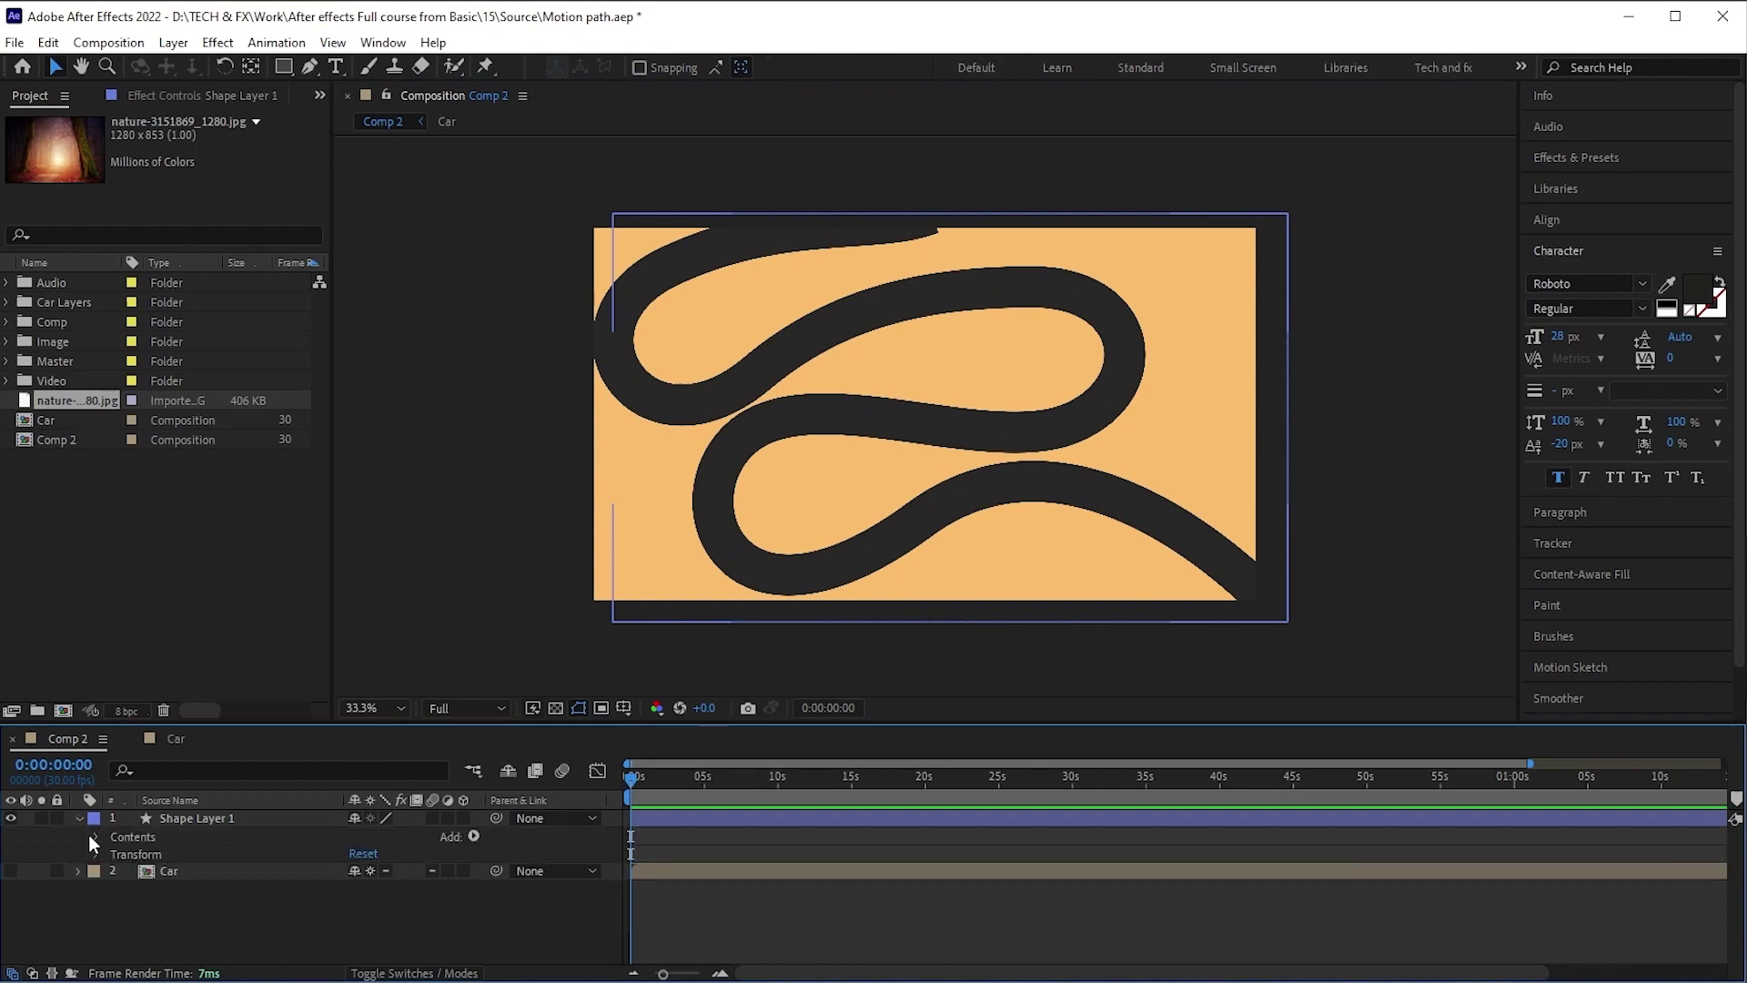
{"action": "left_click", "coordinate": [94, 837]}
{"action": "left_click", "coordinate": [114, 853]}
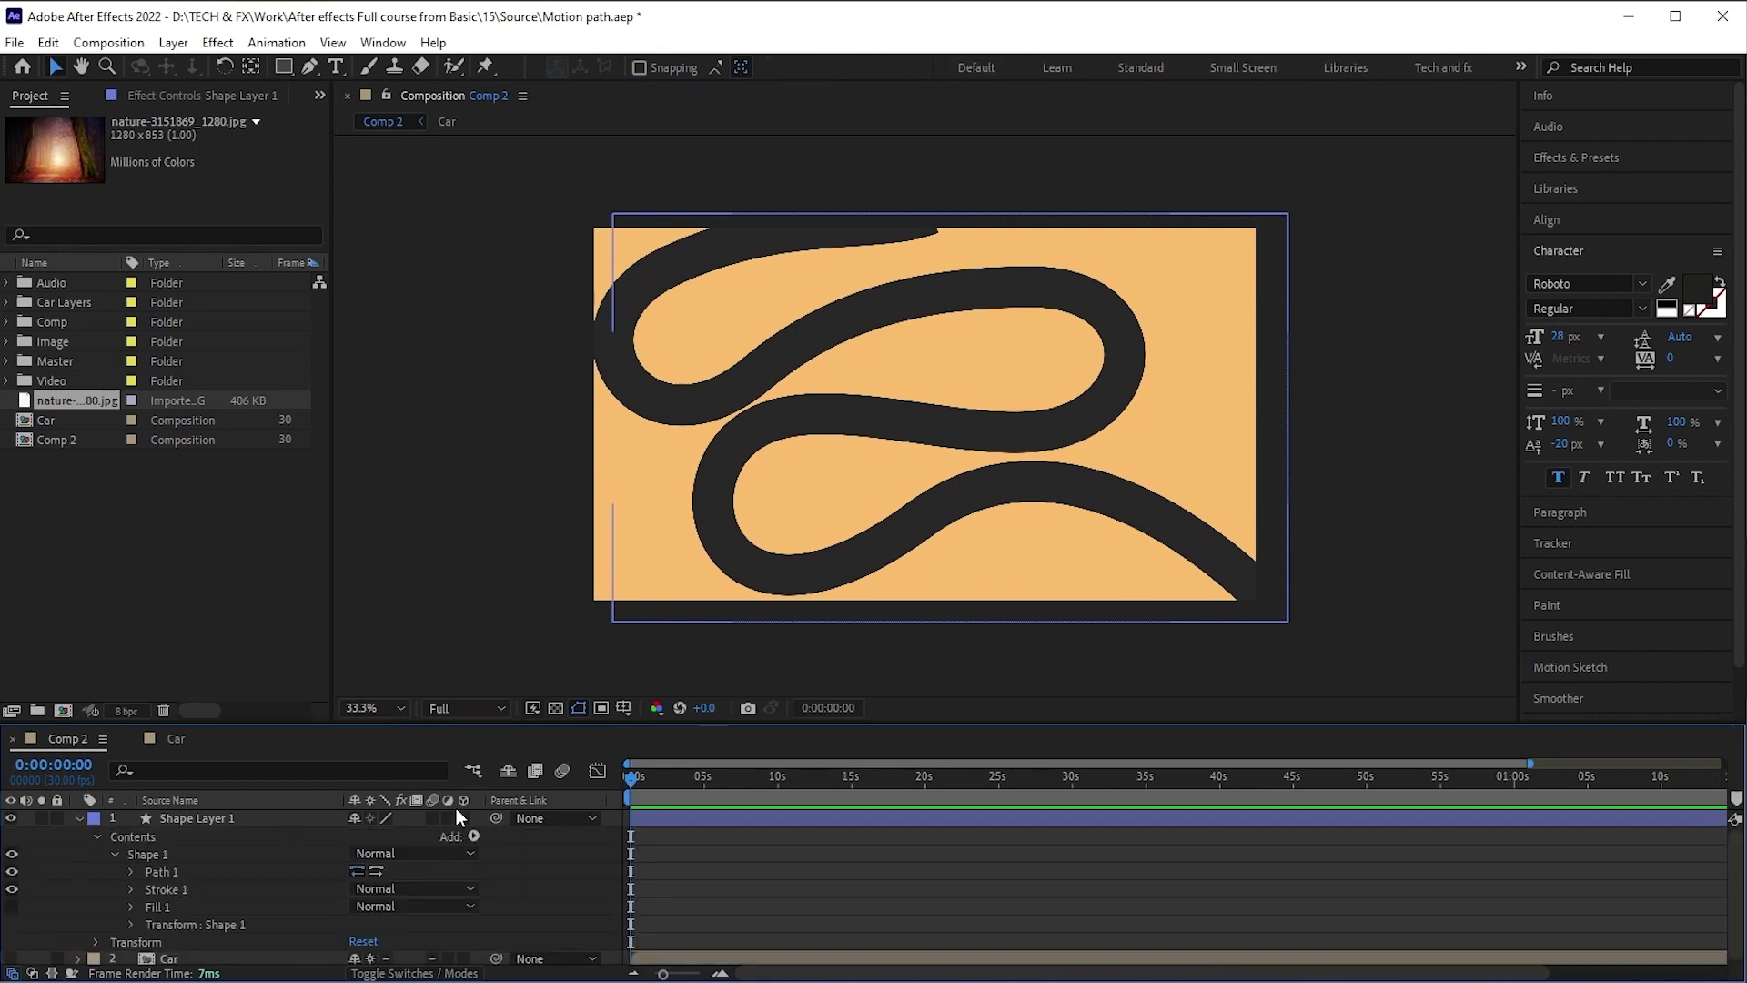
{"action": "left_click", "coordinate": [717, 817]}
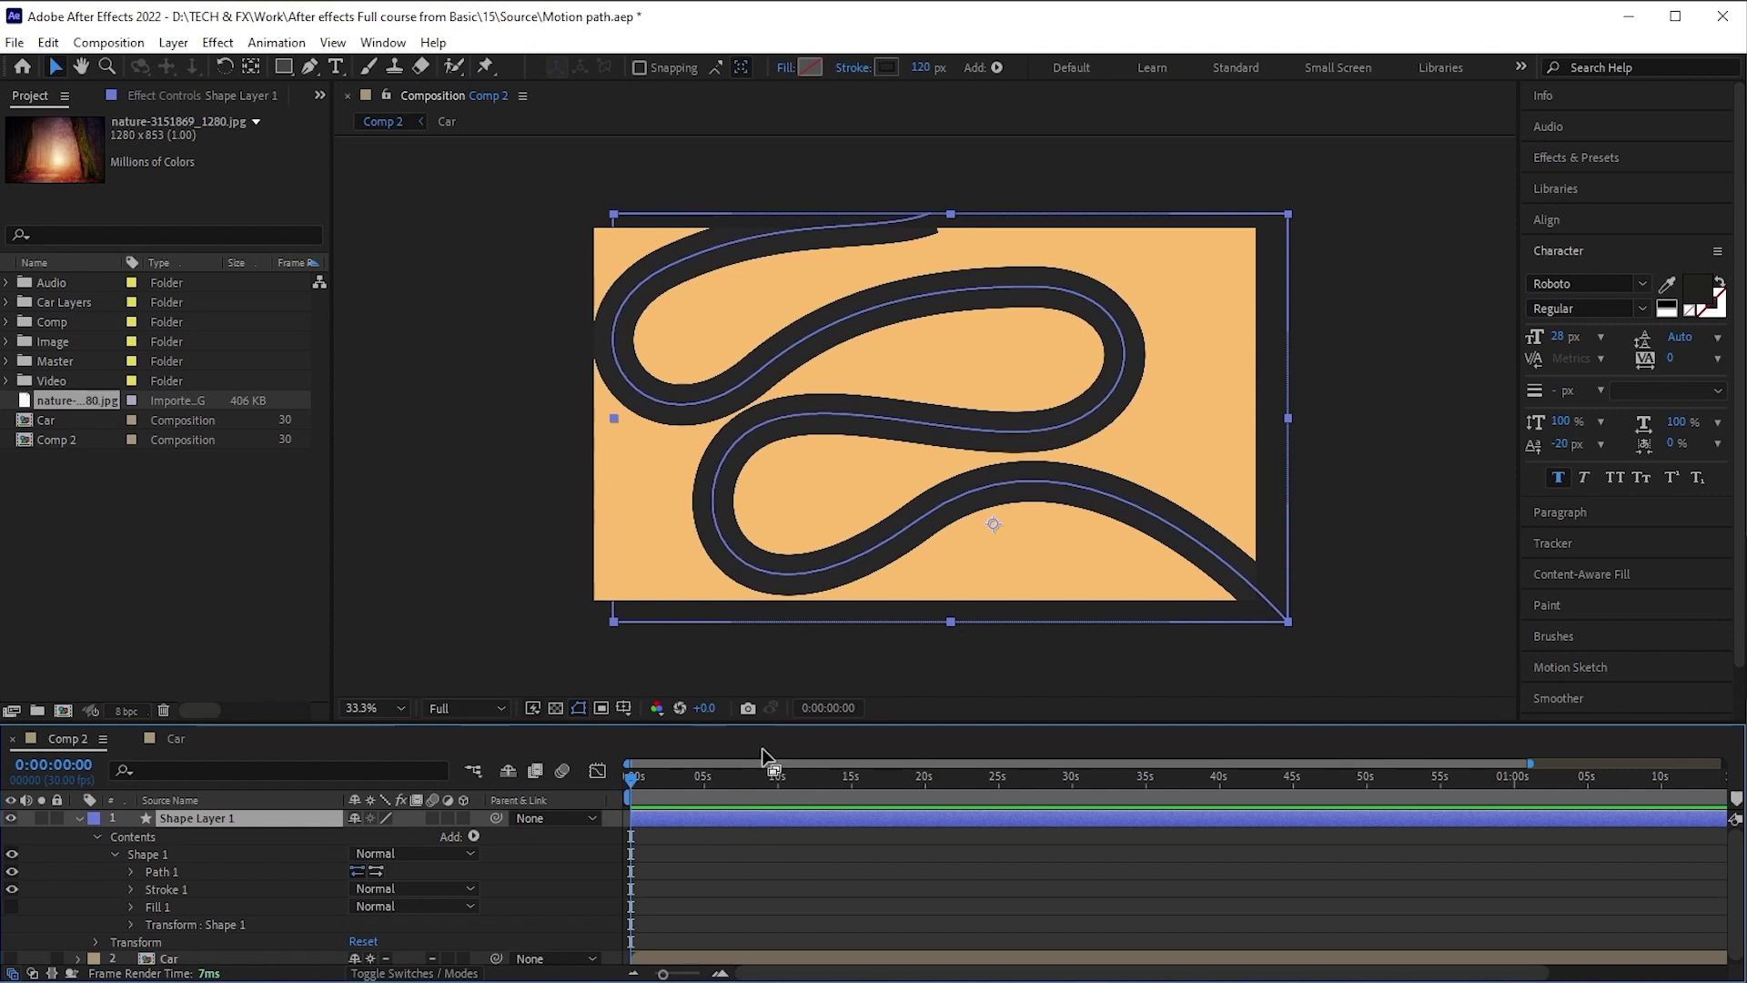
{"action": "left_click", "coordinate": [915, 227]}
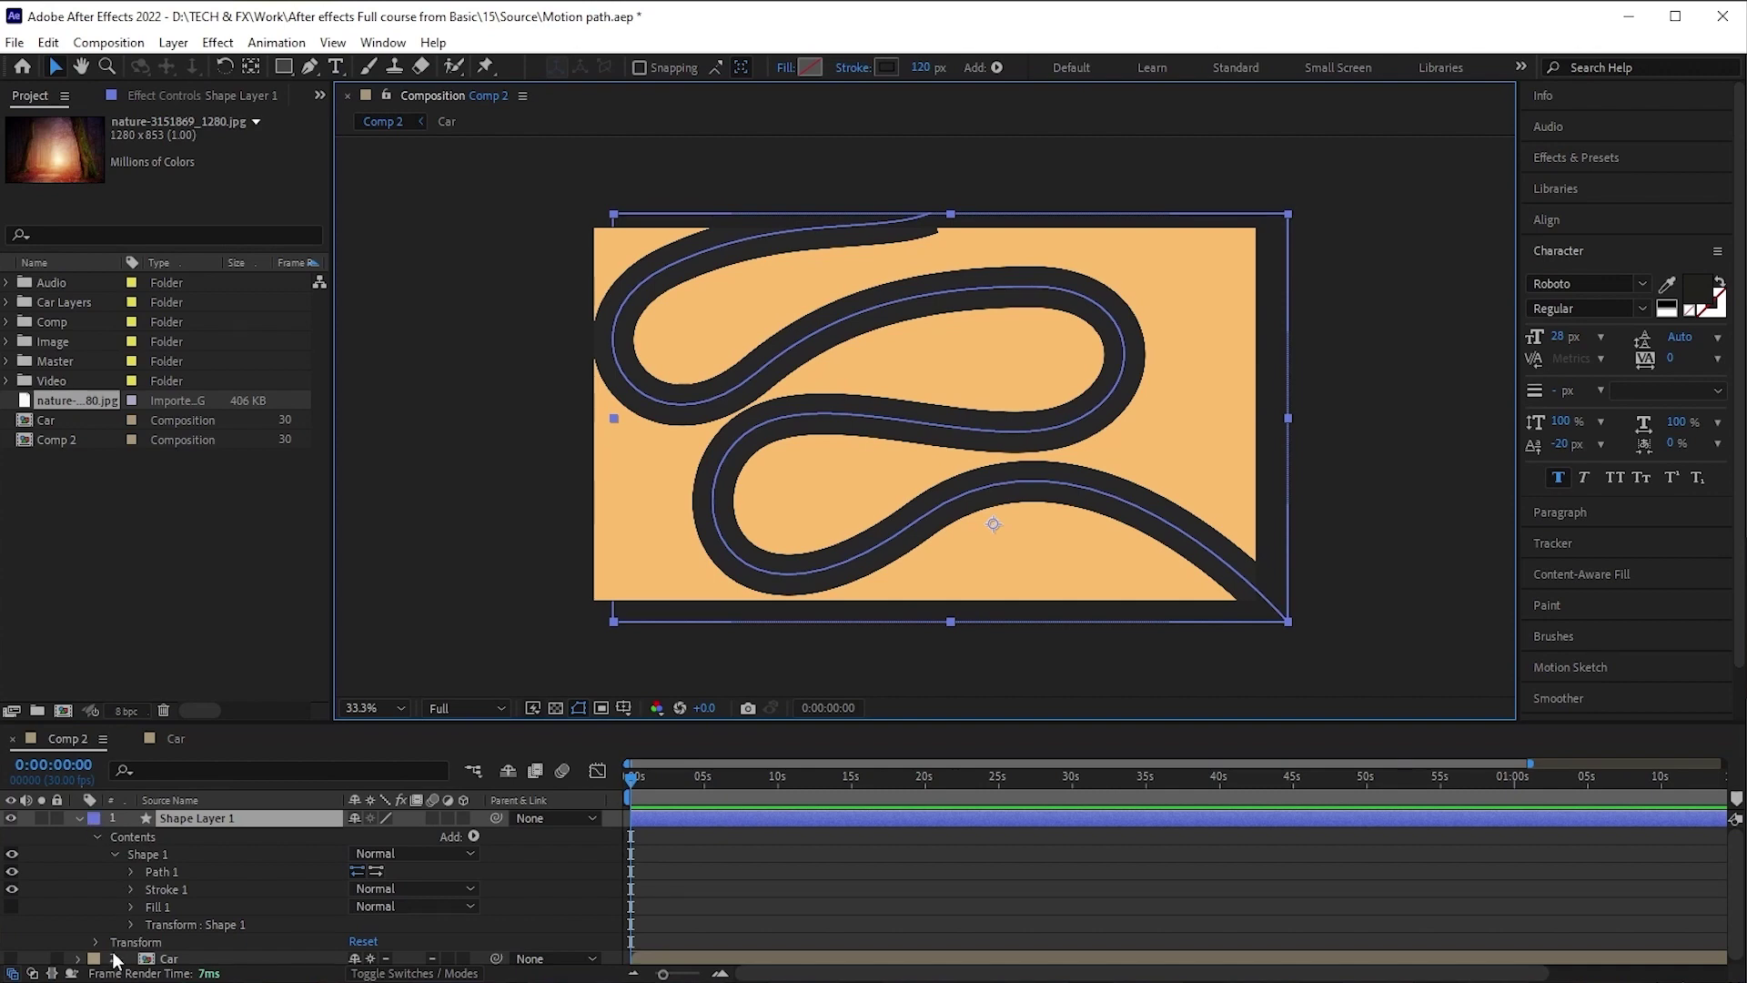
{"action": "left_click", "coordinate": [132, 872]}
{"action": "left_click", "coordinate": [179, 872]}
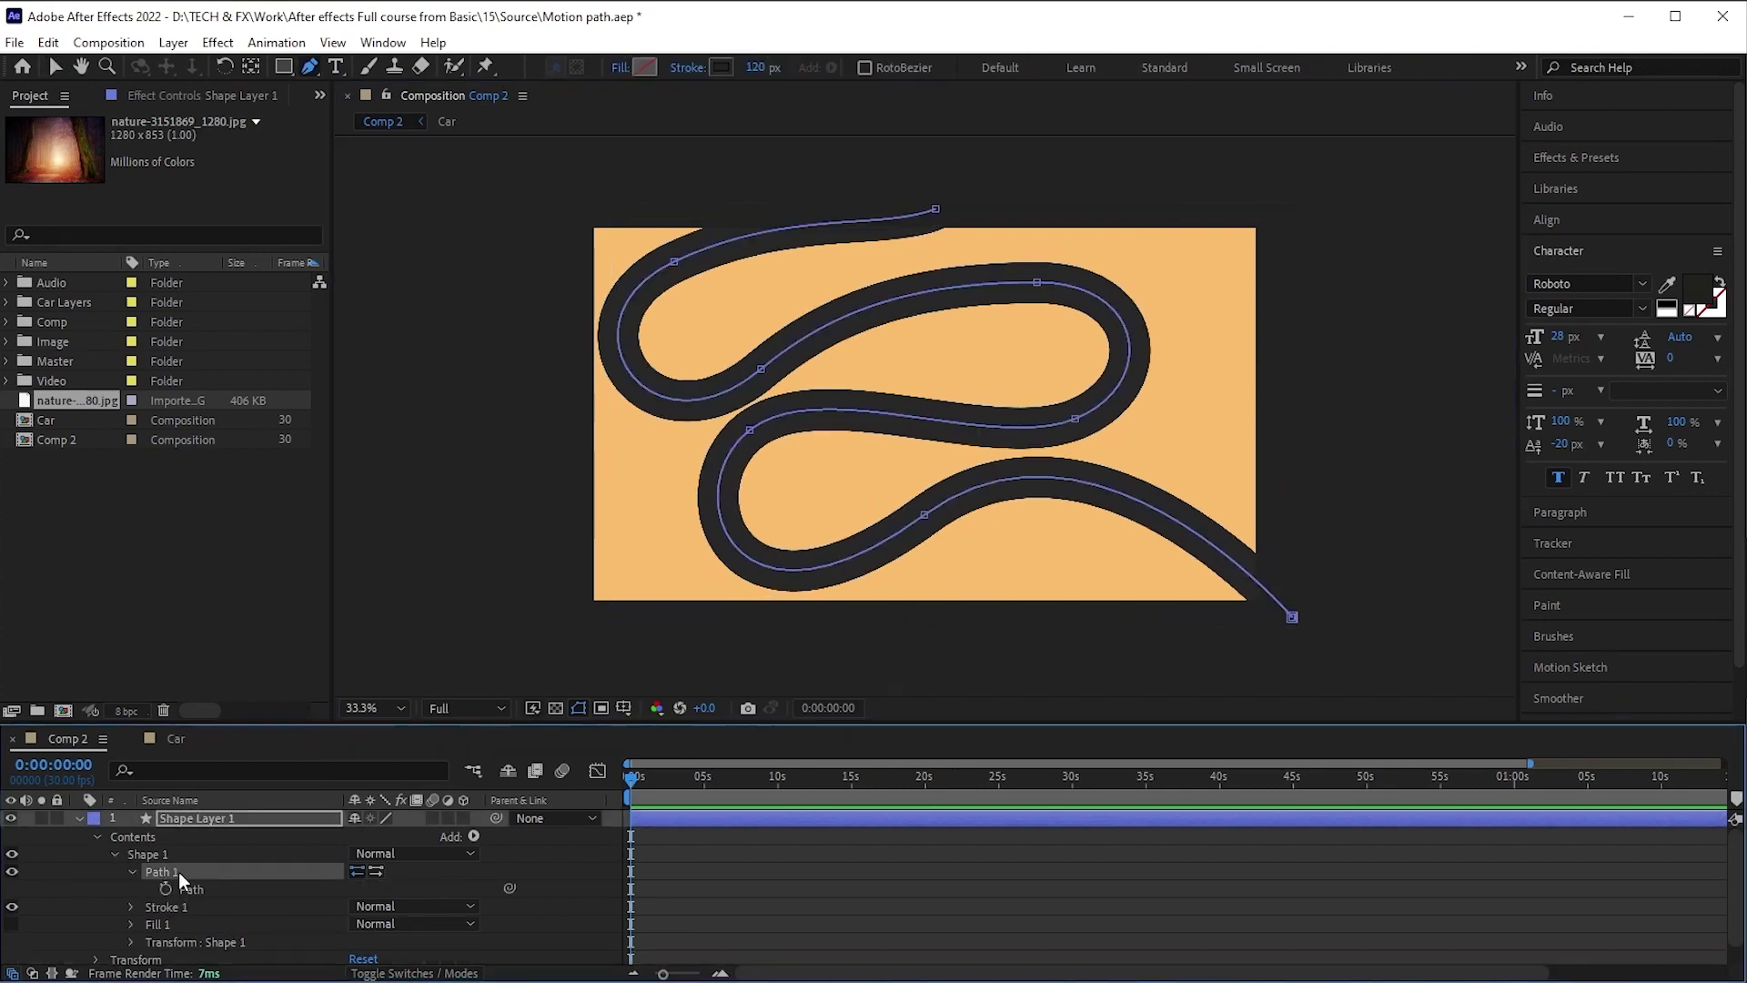
Move the road's top end up and right and rework the bend handles into smoother curves
{"action": "key", "text": "g"}
{"action": "left_click", "coordinate": [937, 211]}
{"action": "left_click_drag", "start_coordinate": [937, 211], "coordinate": [955, 195]}
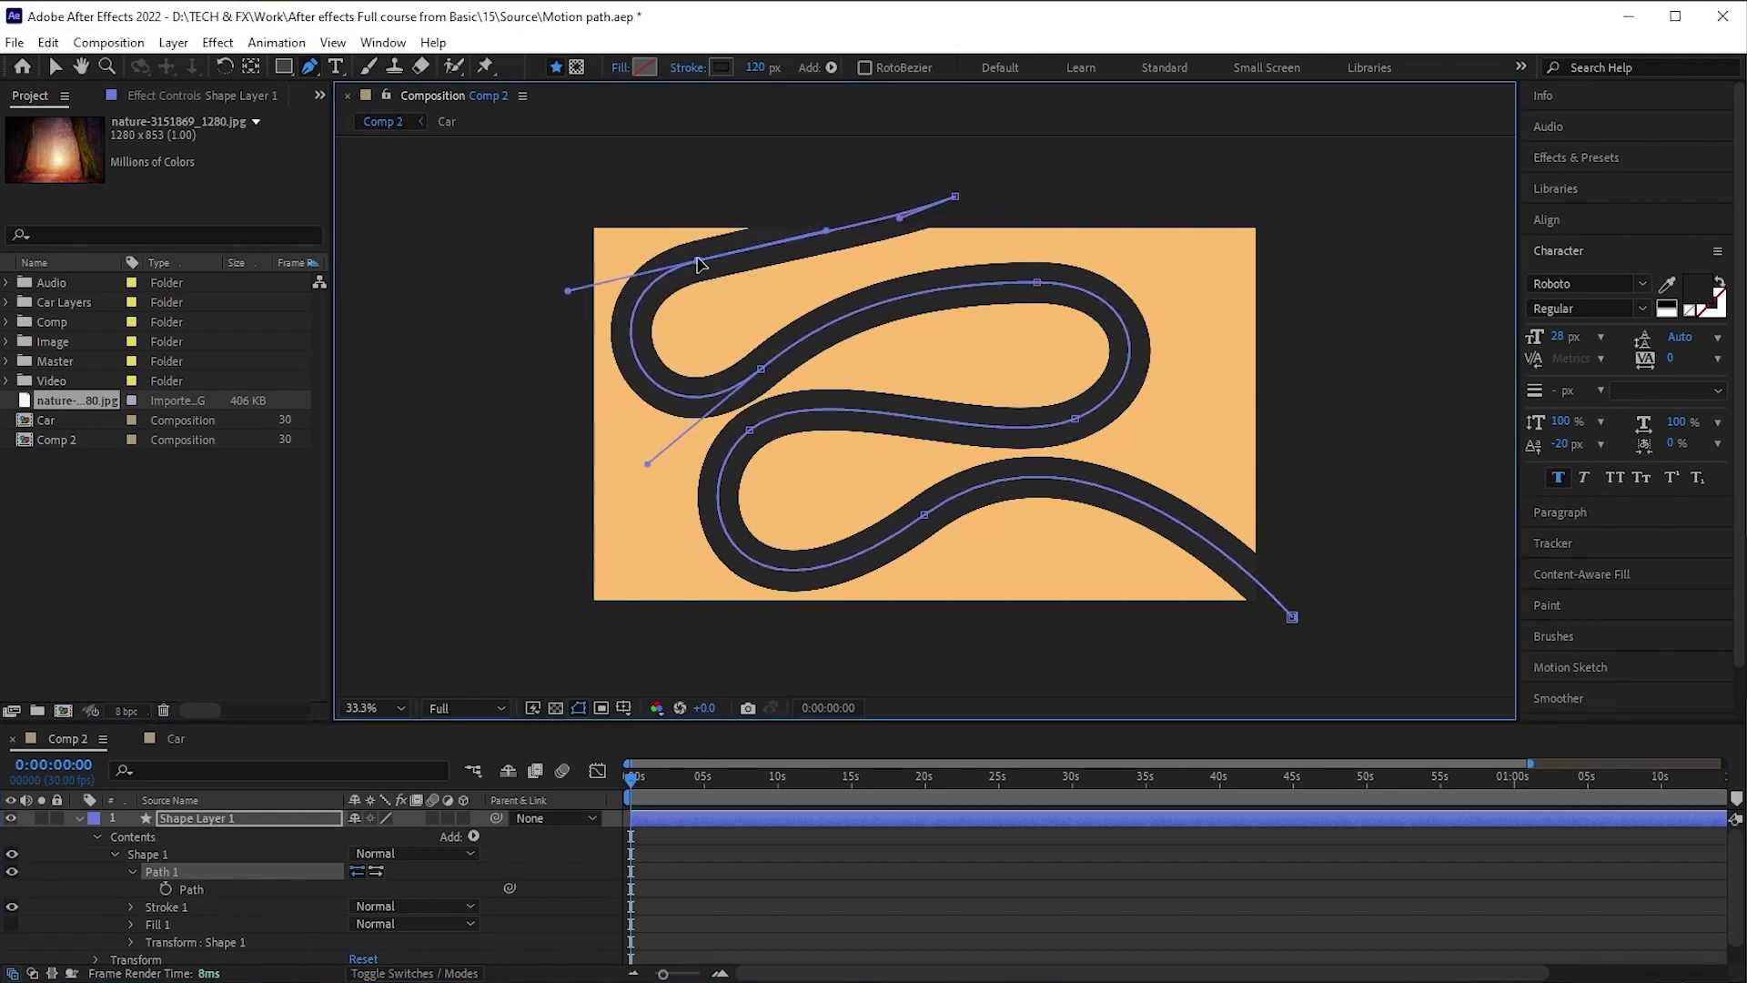
{"action": "left_click_drag", "start_coordinate": [760, 369], "coordinate": [632, 469]}
{"action": "left_click_drag", "start_coordinate": [956, 196], "coordinate": [984, 207]}
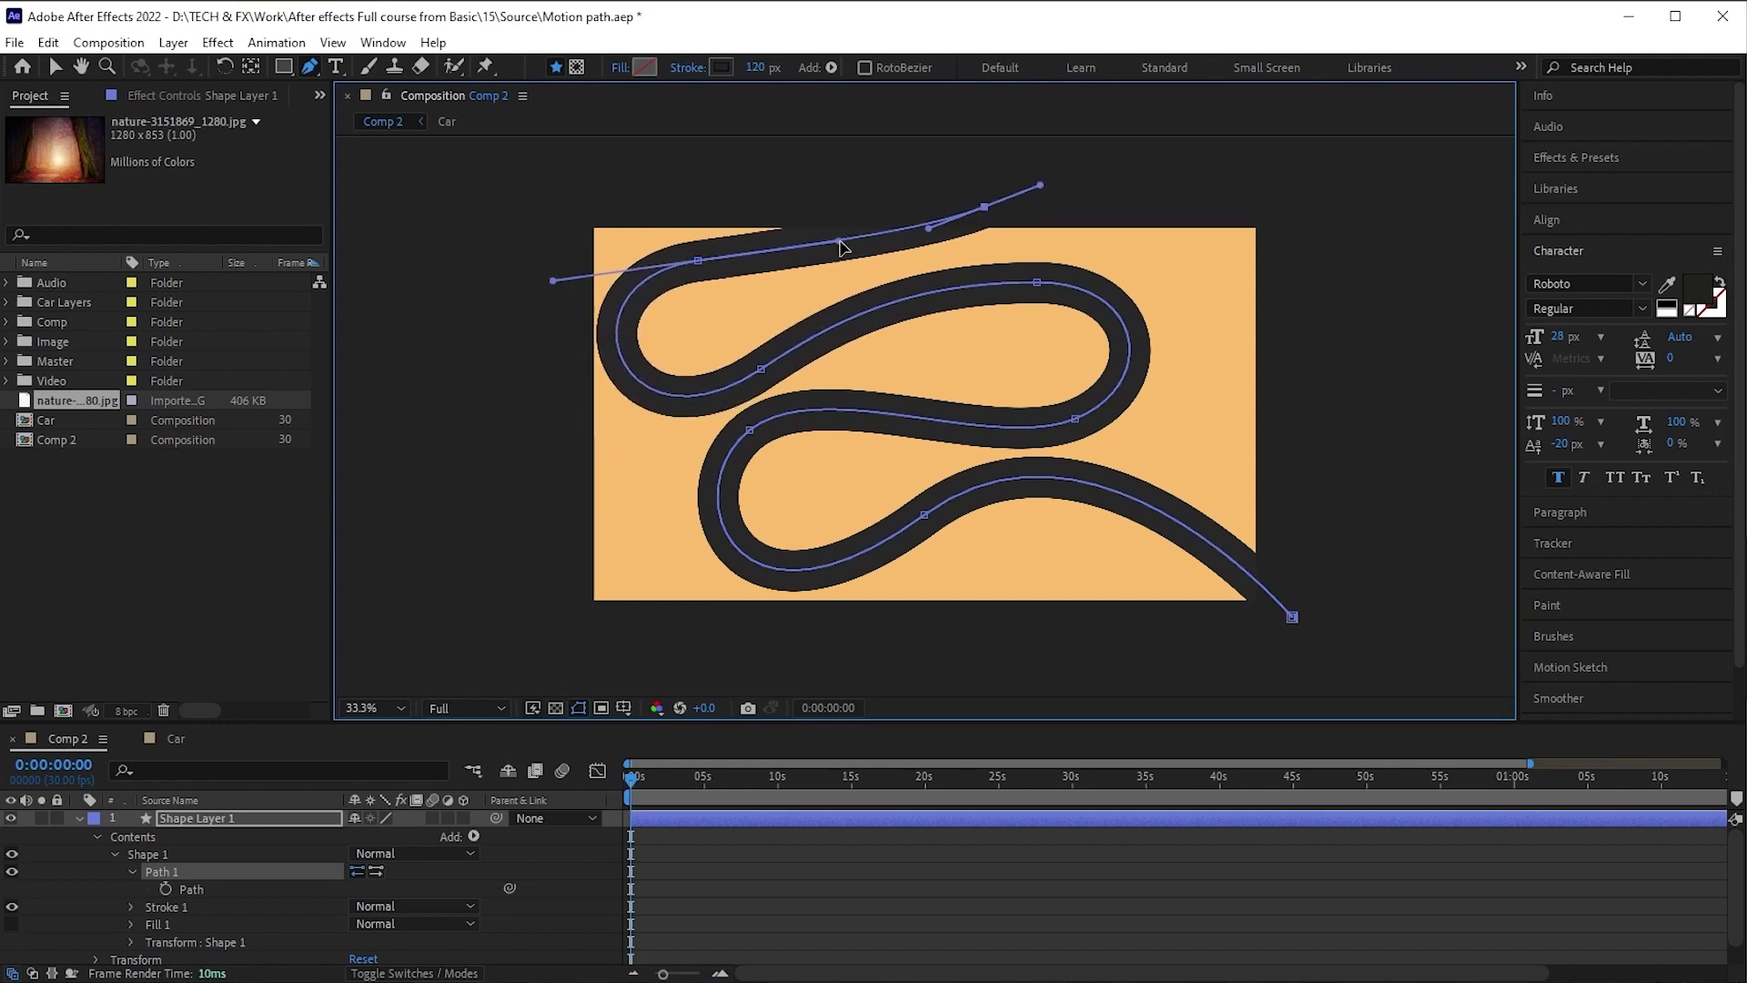
{"action": "left_click_drag", "start_coordinate": [826, 230], "coordinate": [858, 264]}
{"action": "left_click_drag", "start_coordinate": [552, 262], "coordinate": [551, 264]}
{"action": "left_click_drag", "start_coordinate": [749, 430], "coordinate": [663, 486]}
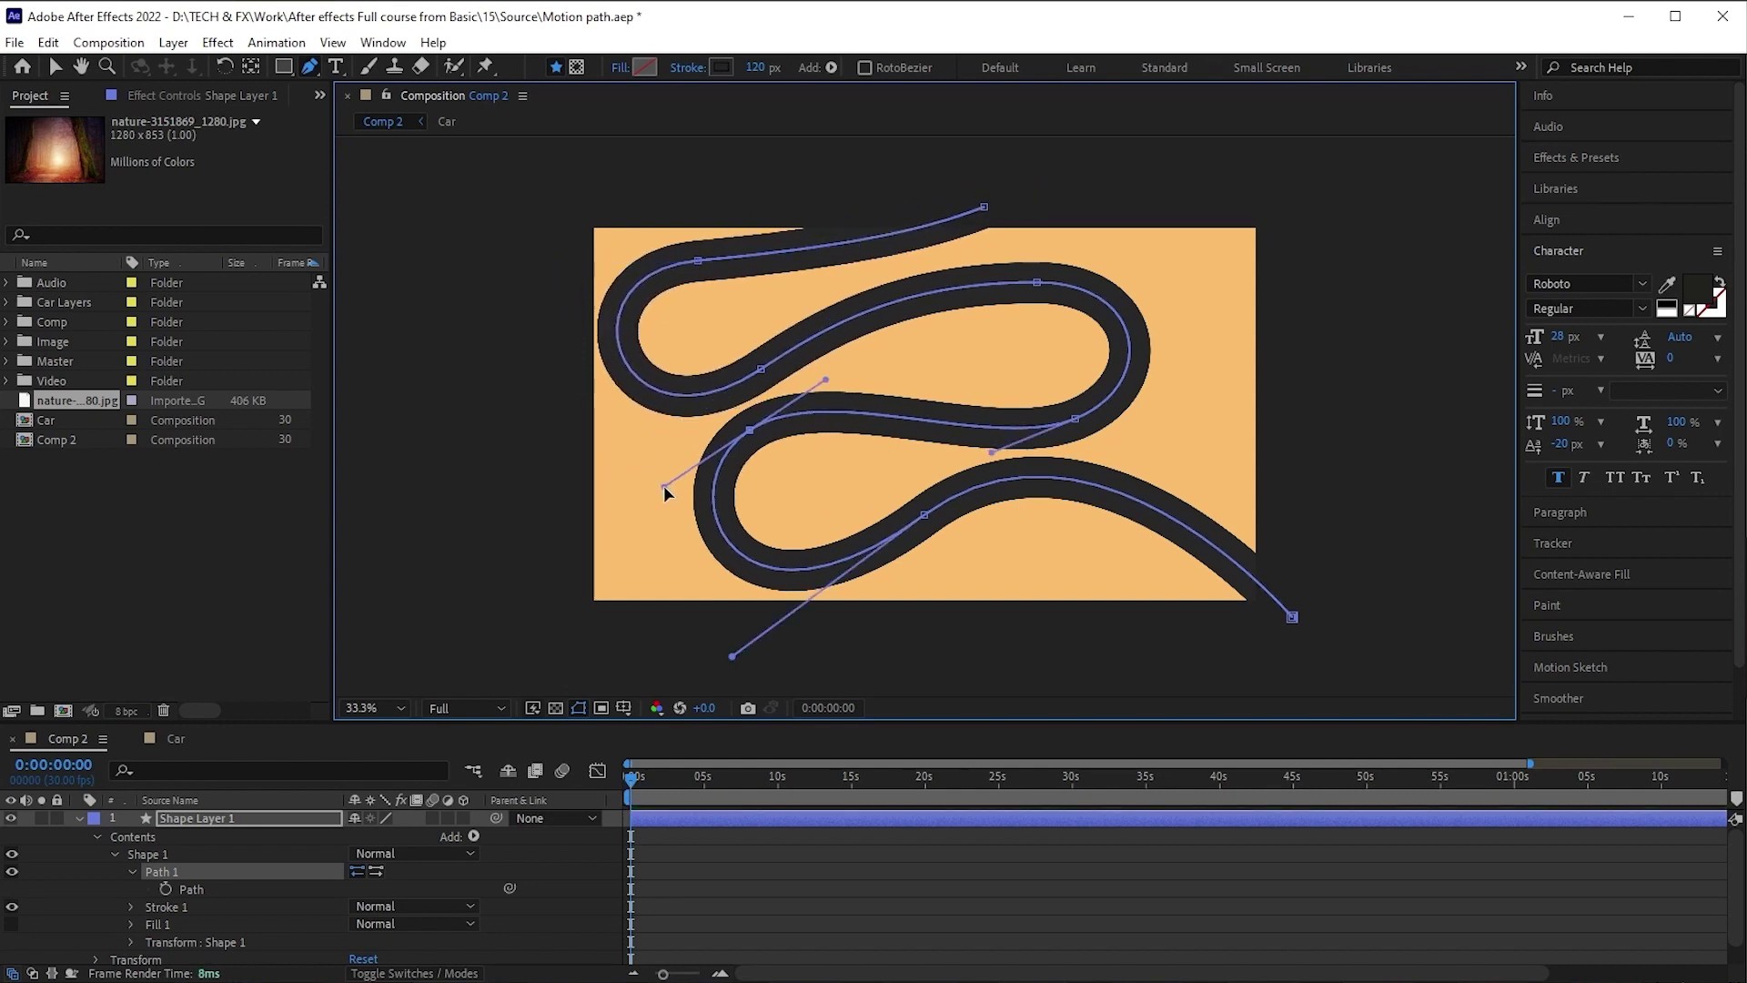
{"action": "key", "text": "v"}
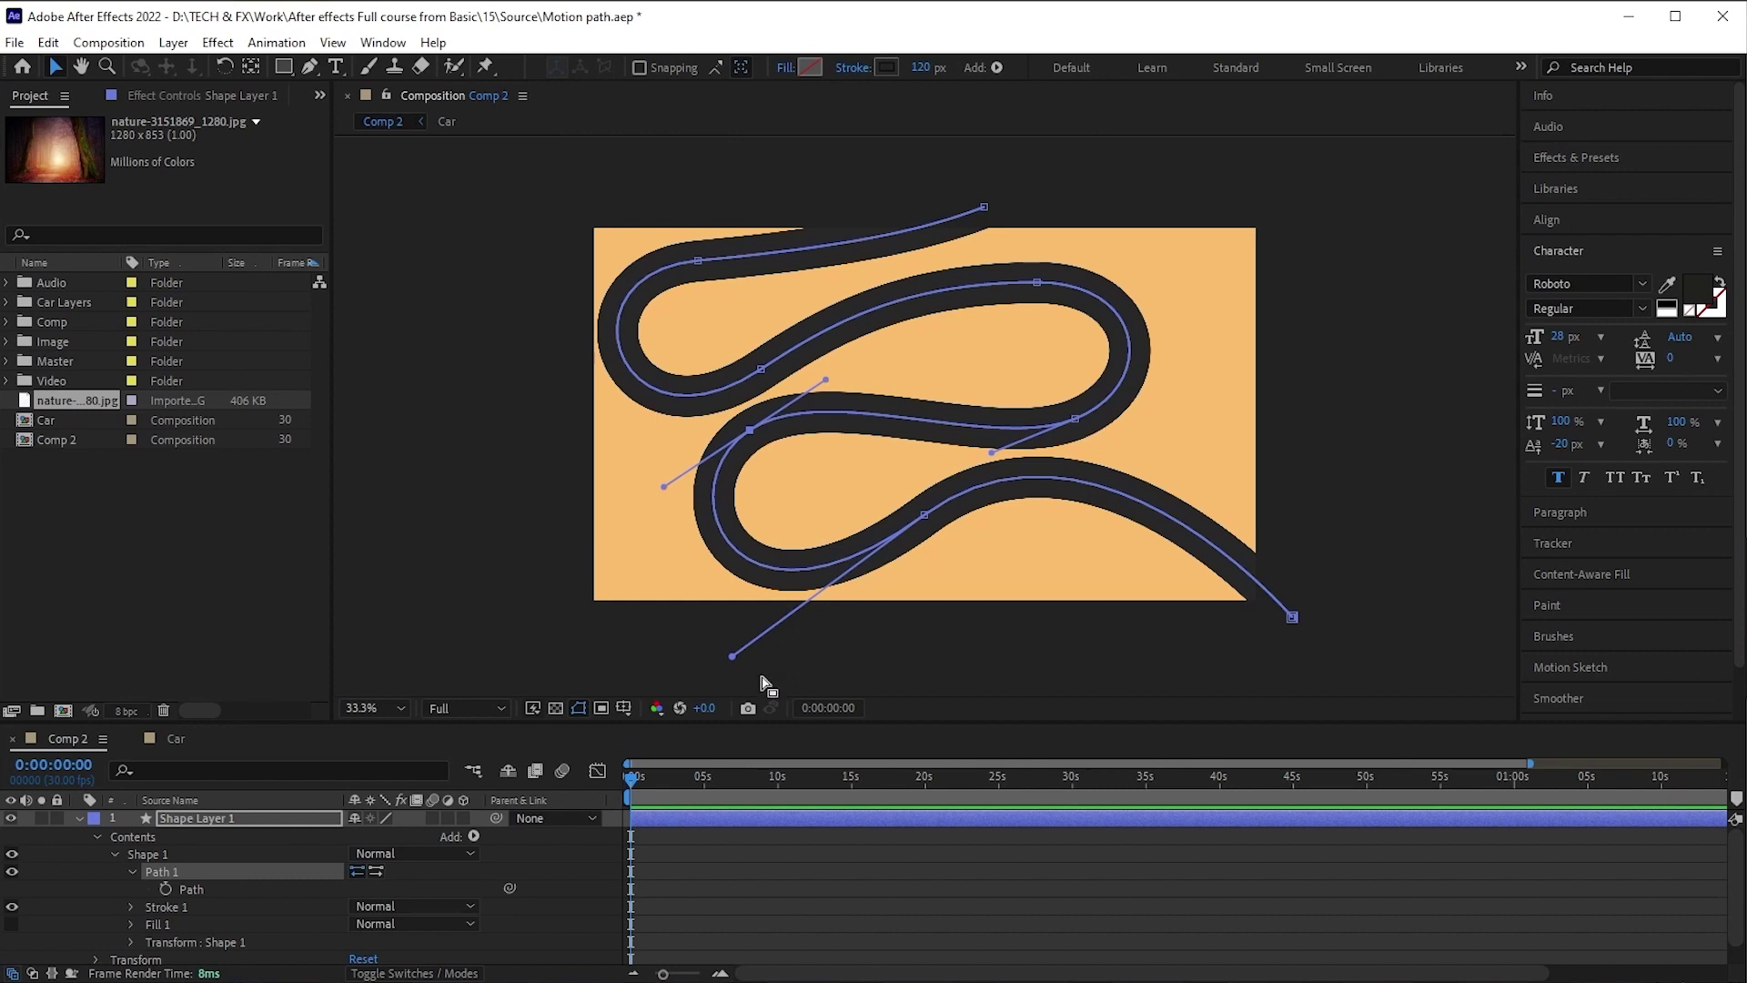
{"action": "left_click", "coordinate": [742, 879]}
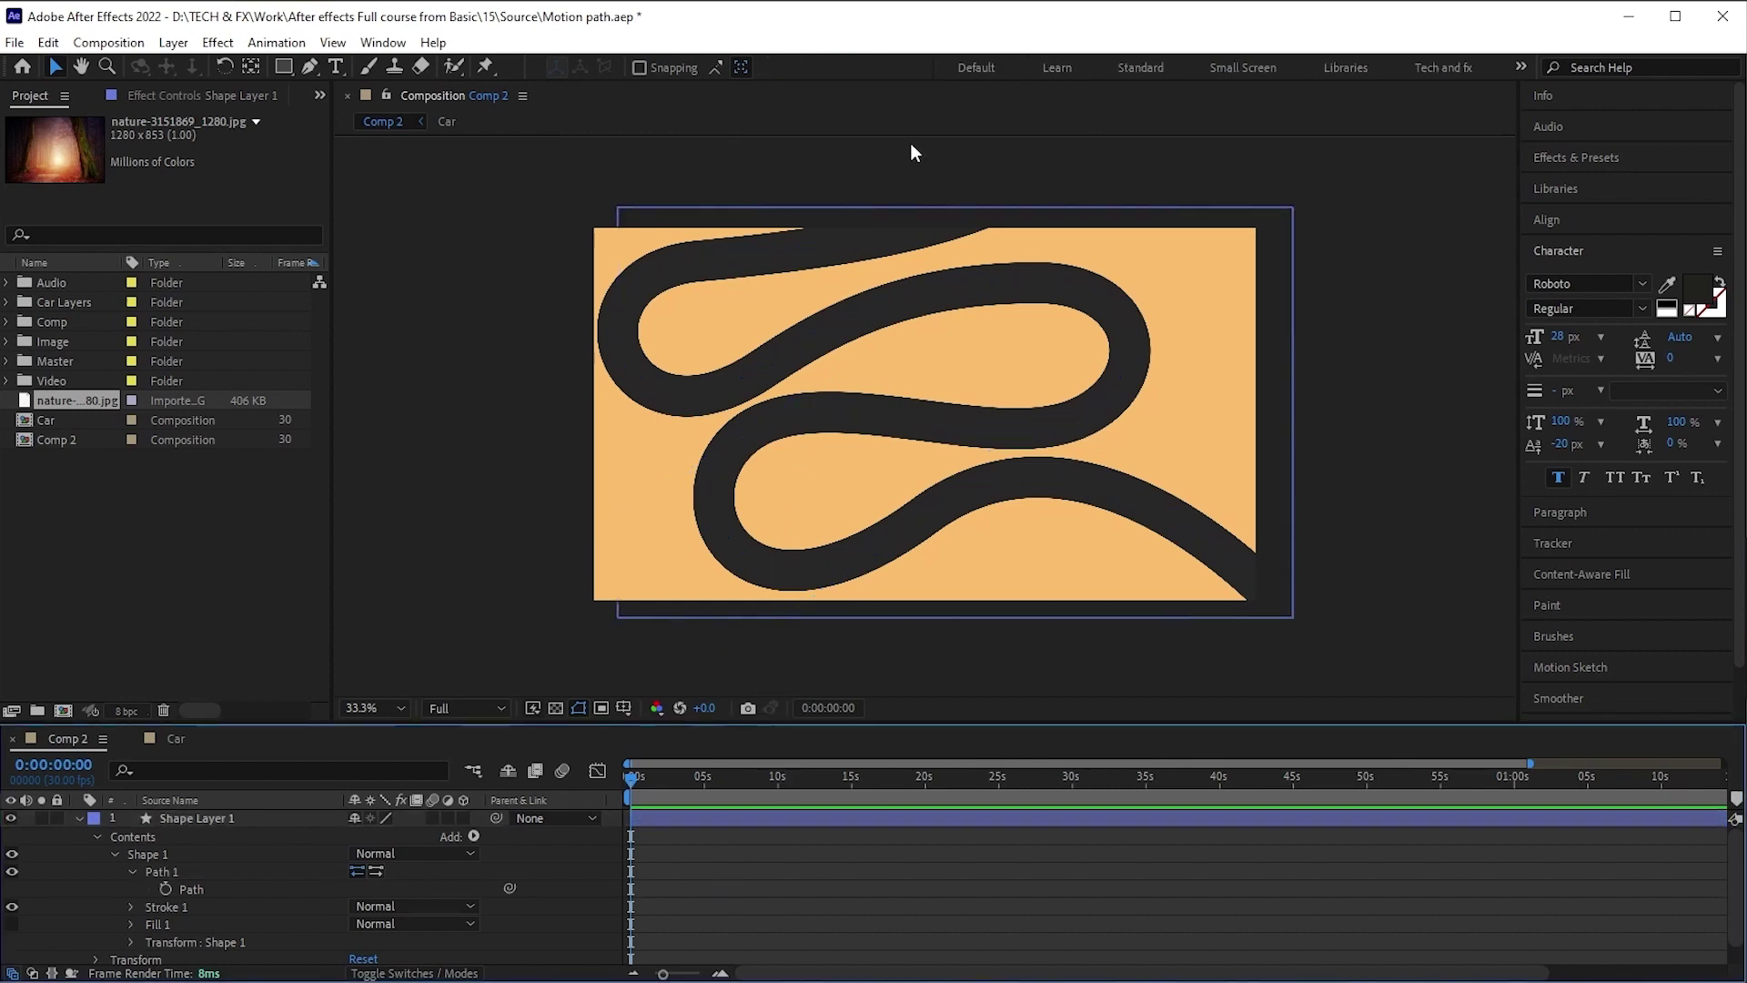
Recolour Shape Layer 1's stroke a lighter dark grey, then collapse and reselect the layer
{"action": "left_click", "coordinate": [260, 817]}
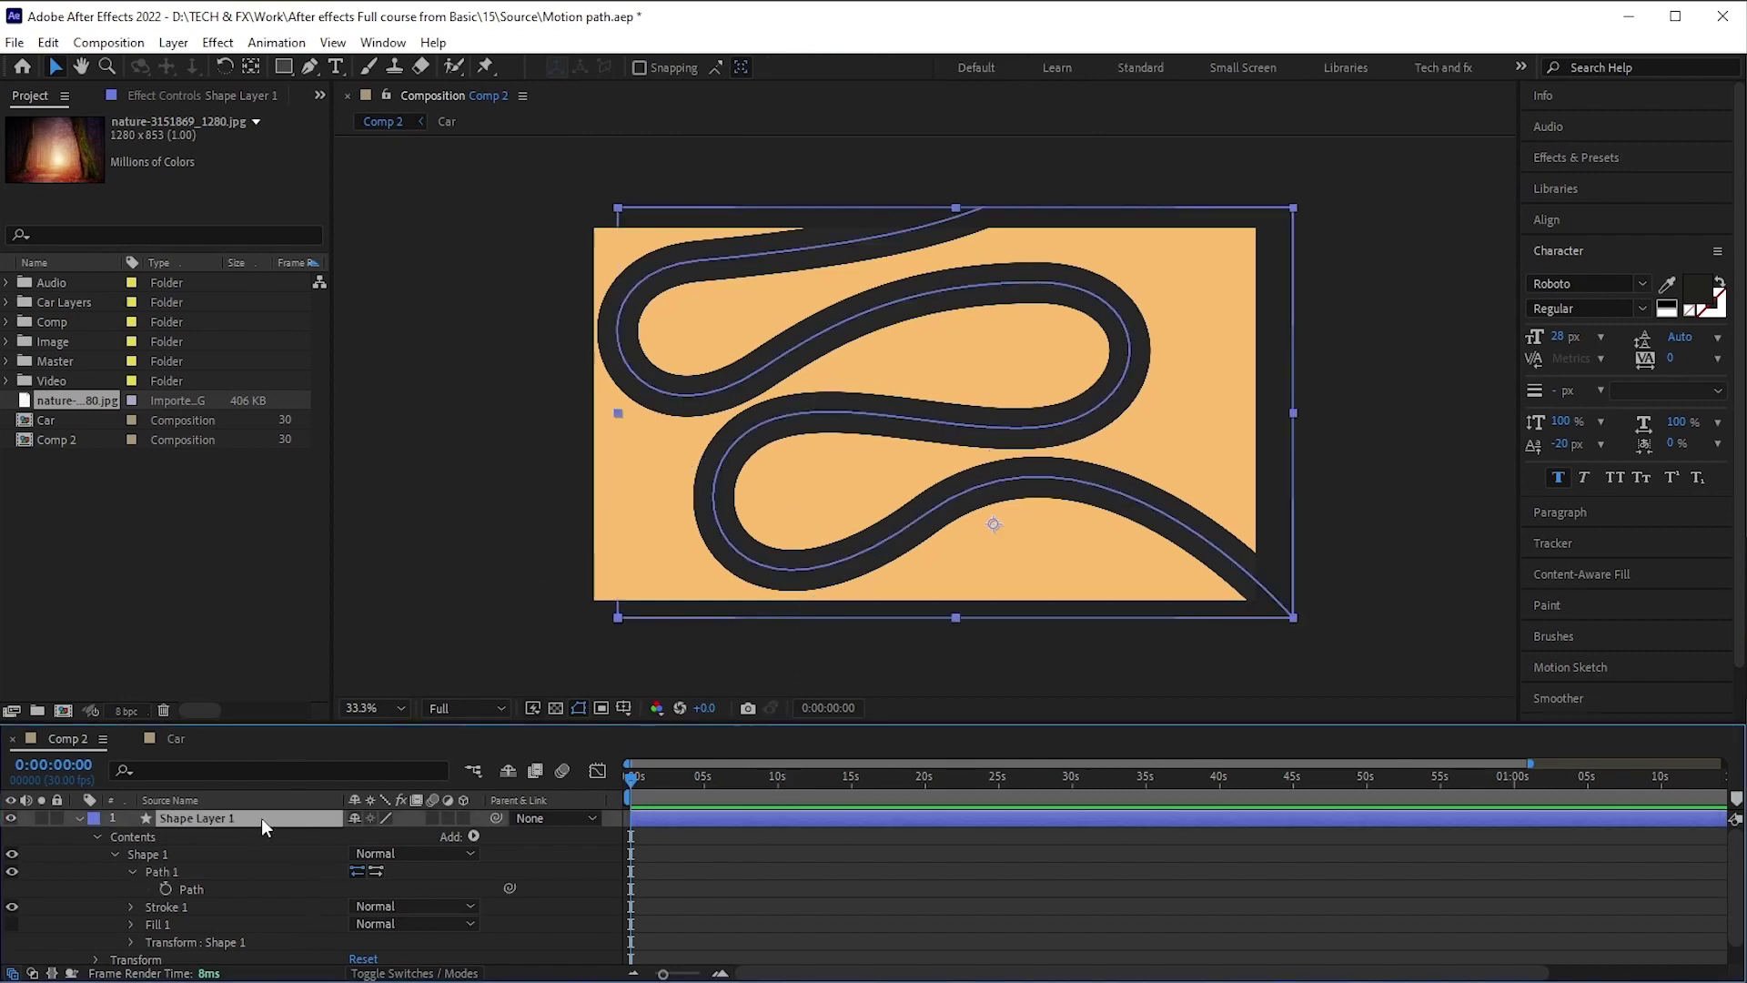
{"action": "left_click", "coordinate": [882, 69]}
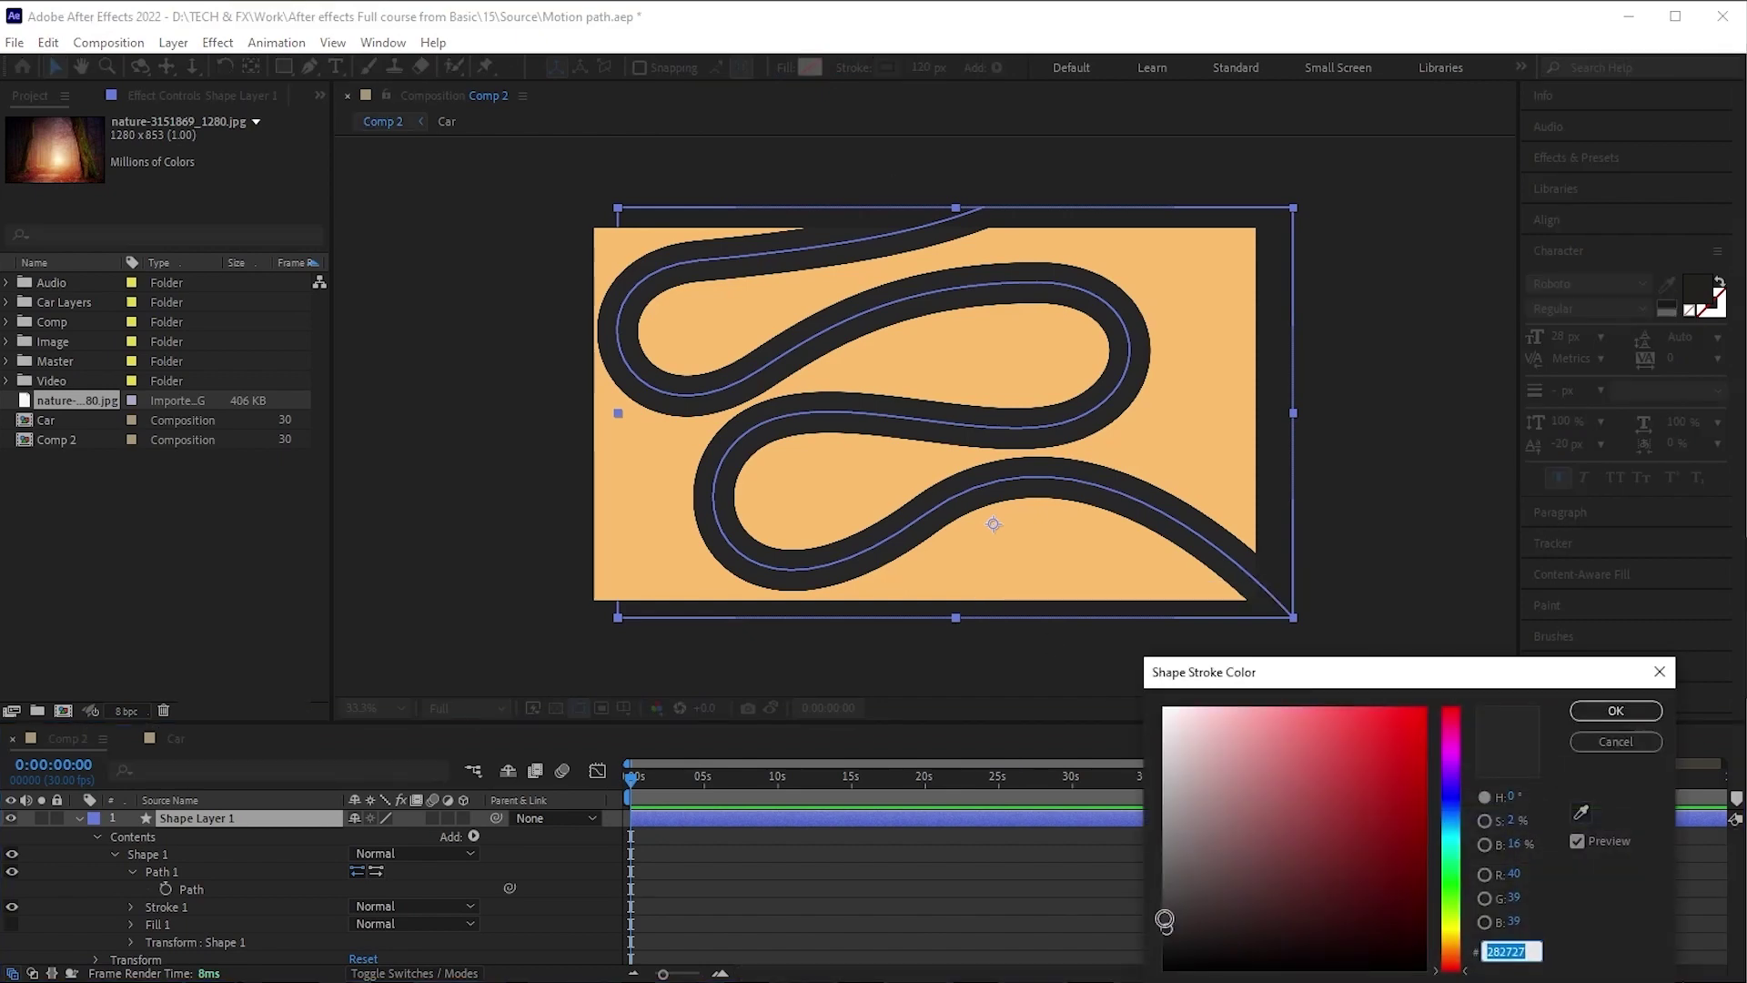
{"action": "left_click_drag", "start_coordinate": [1164, 921], "coordinate": [1400, 795]}
{"action": "left_click", "coordinate": [1616, 711]}
{"action": "left_click", "coordinate": [973, 899]}
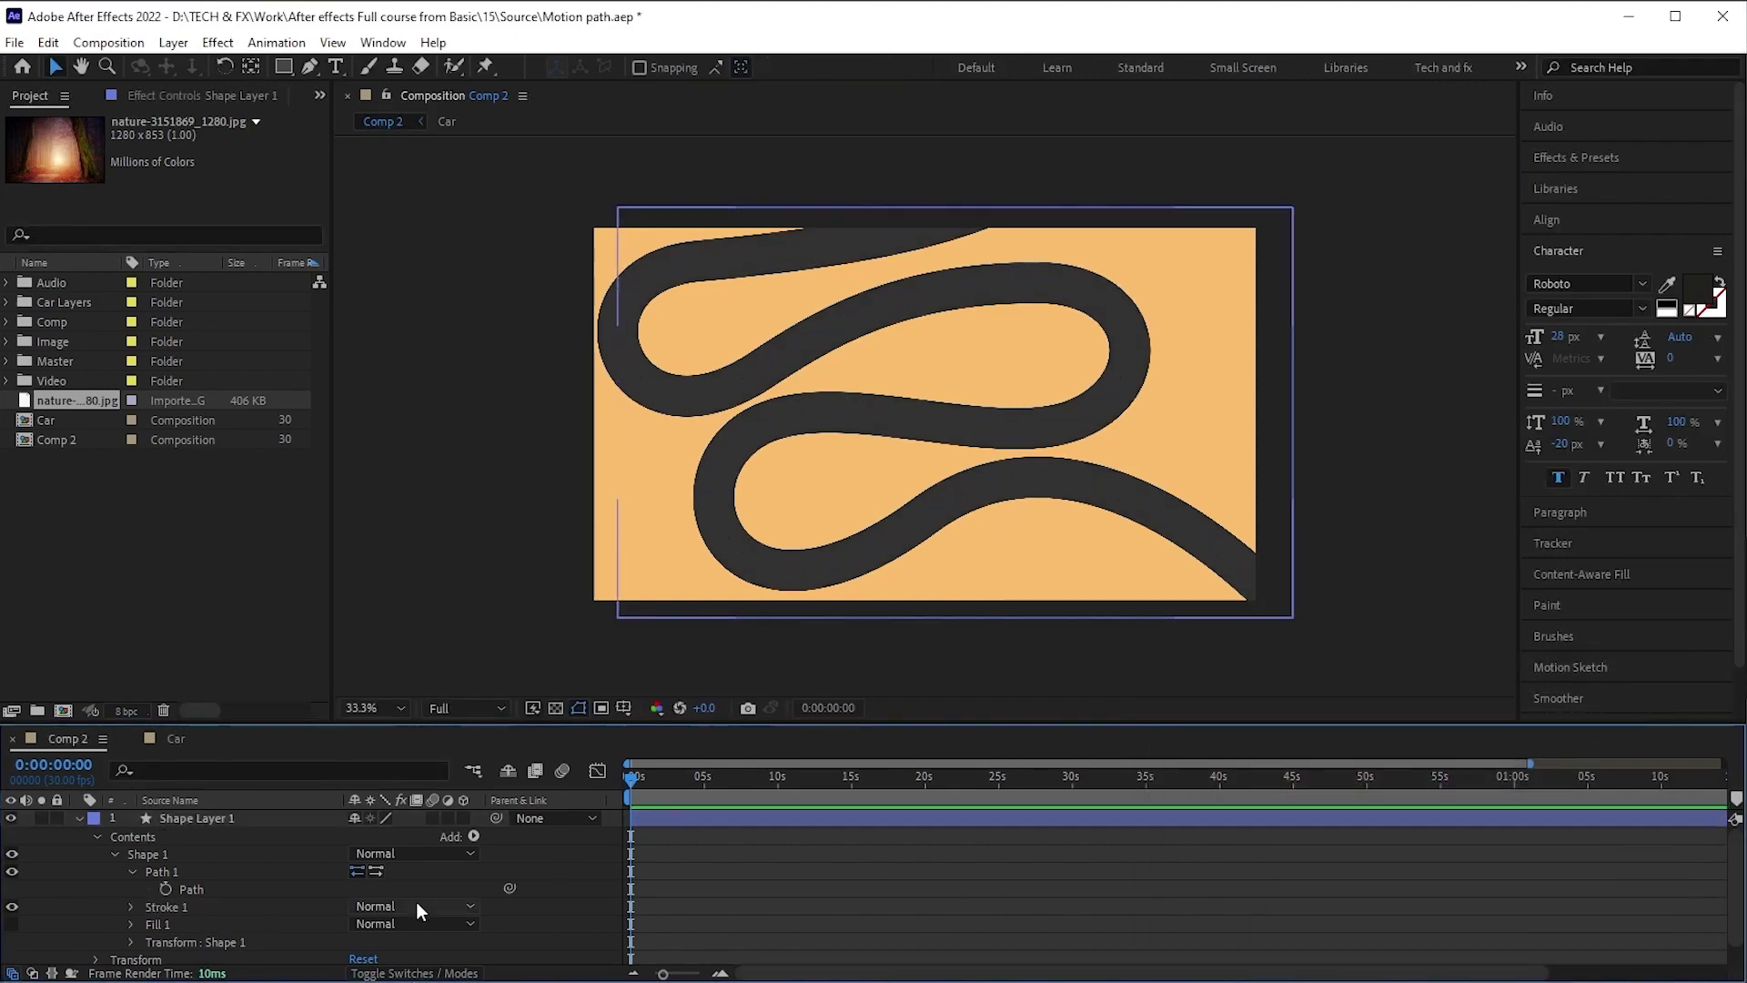
{"action": "left_click", "coordinate": [77, 818]}
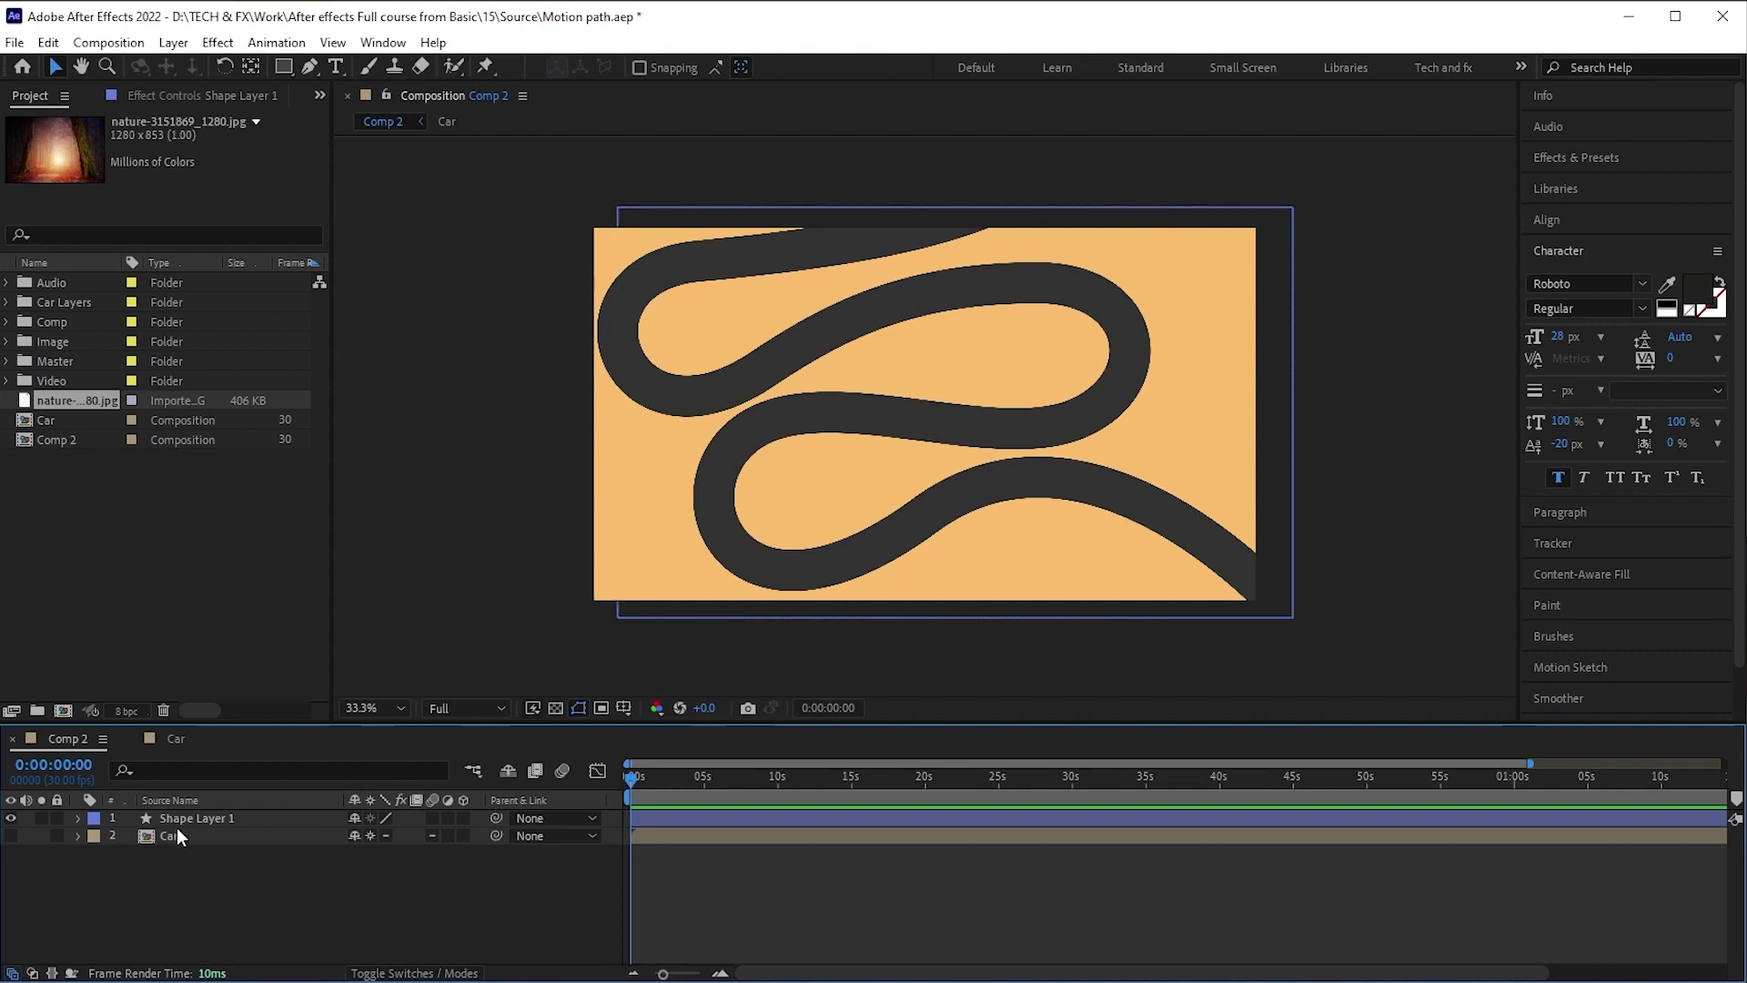
{"action": "left_click", "coordinate": [221, 818]}
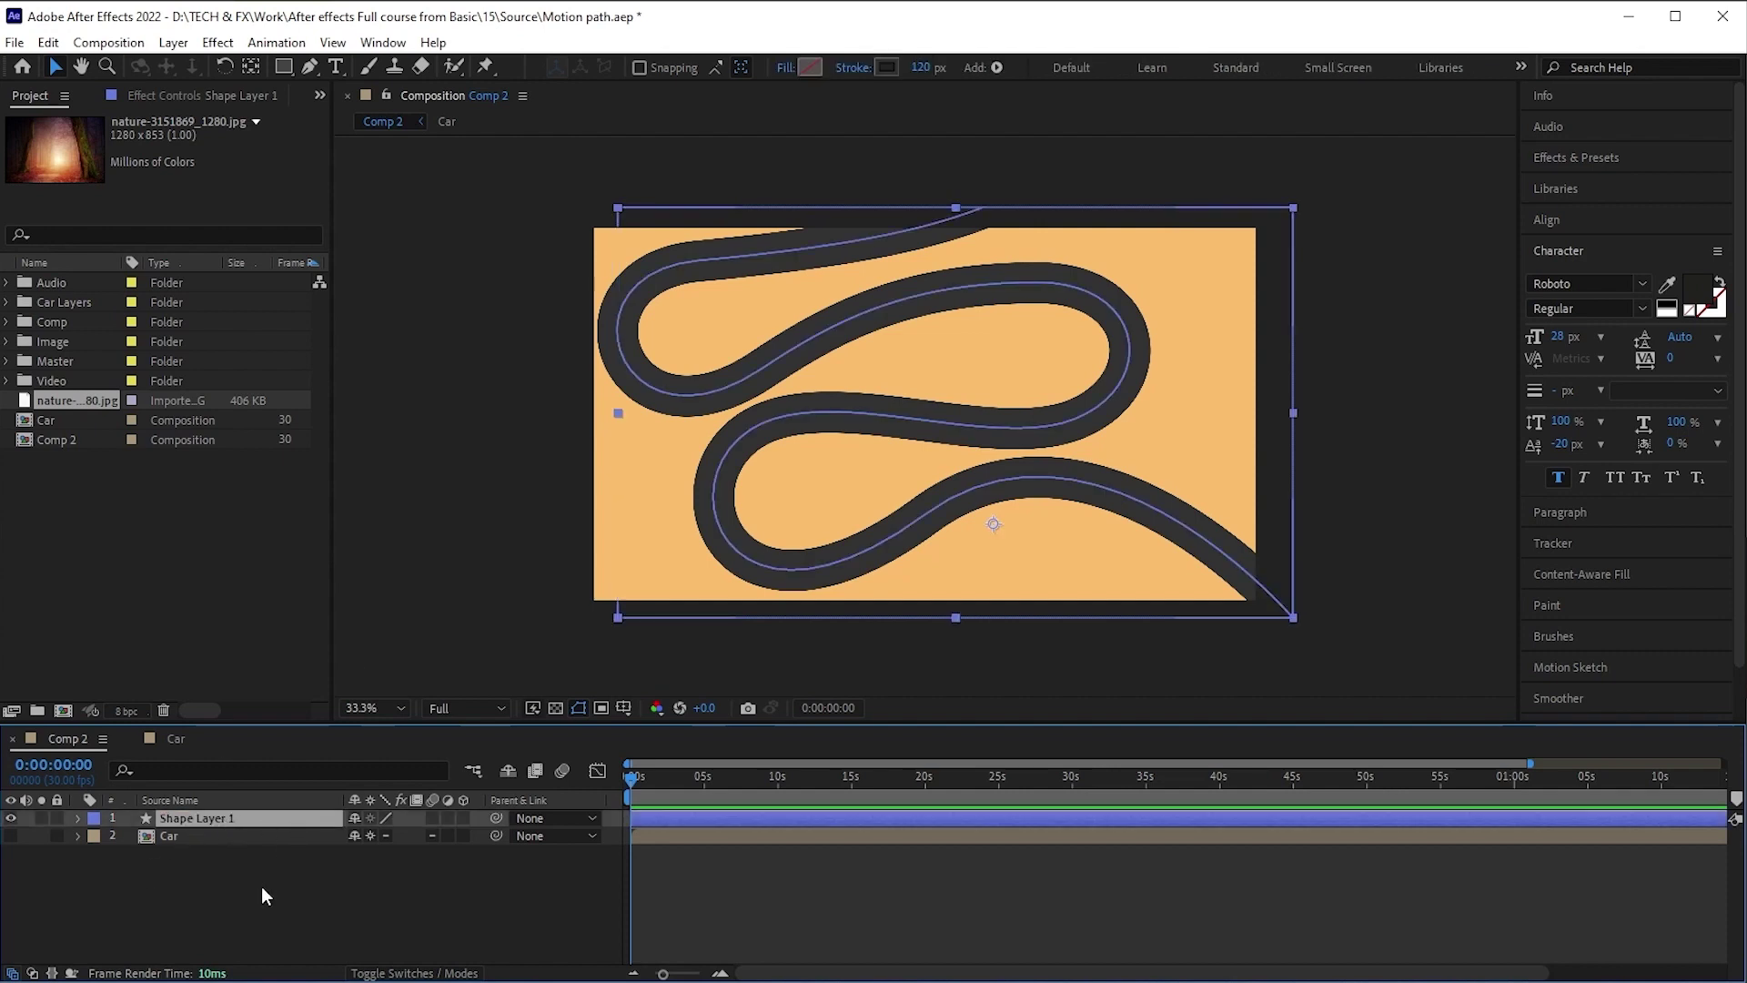
Duplicate Shape Layer 1 and give the copy a near-white stroke colour
{"action": "key", "text": "ctrl+d"}
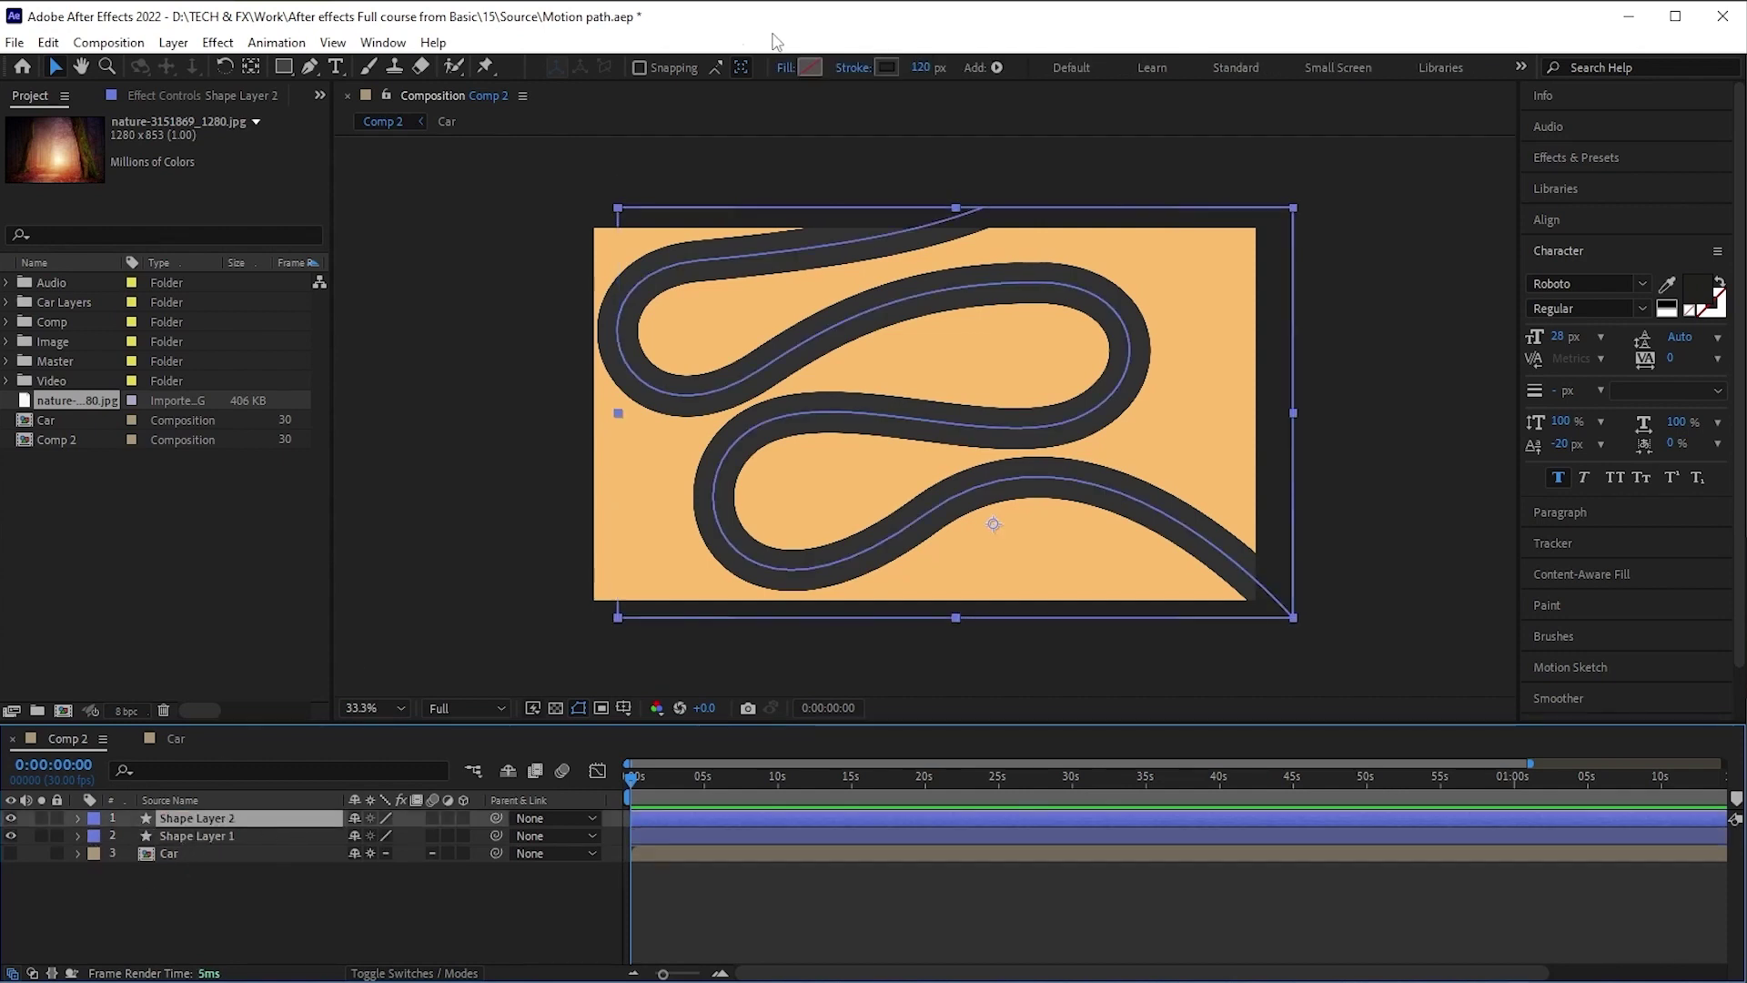
{"action": "left_click", "coordinate": [888, 68]}
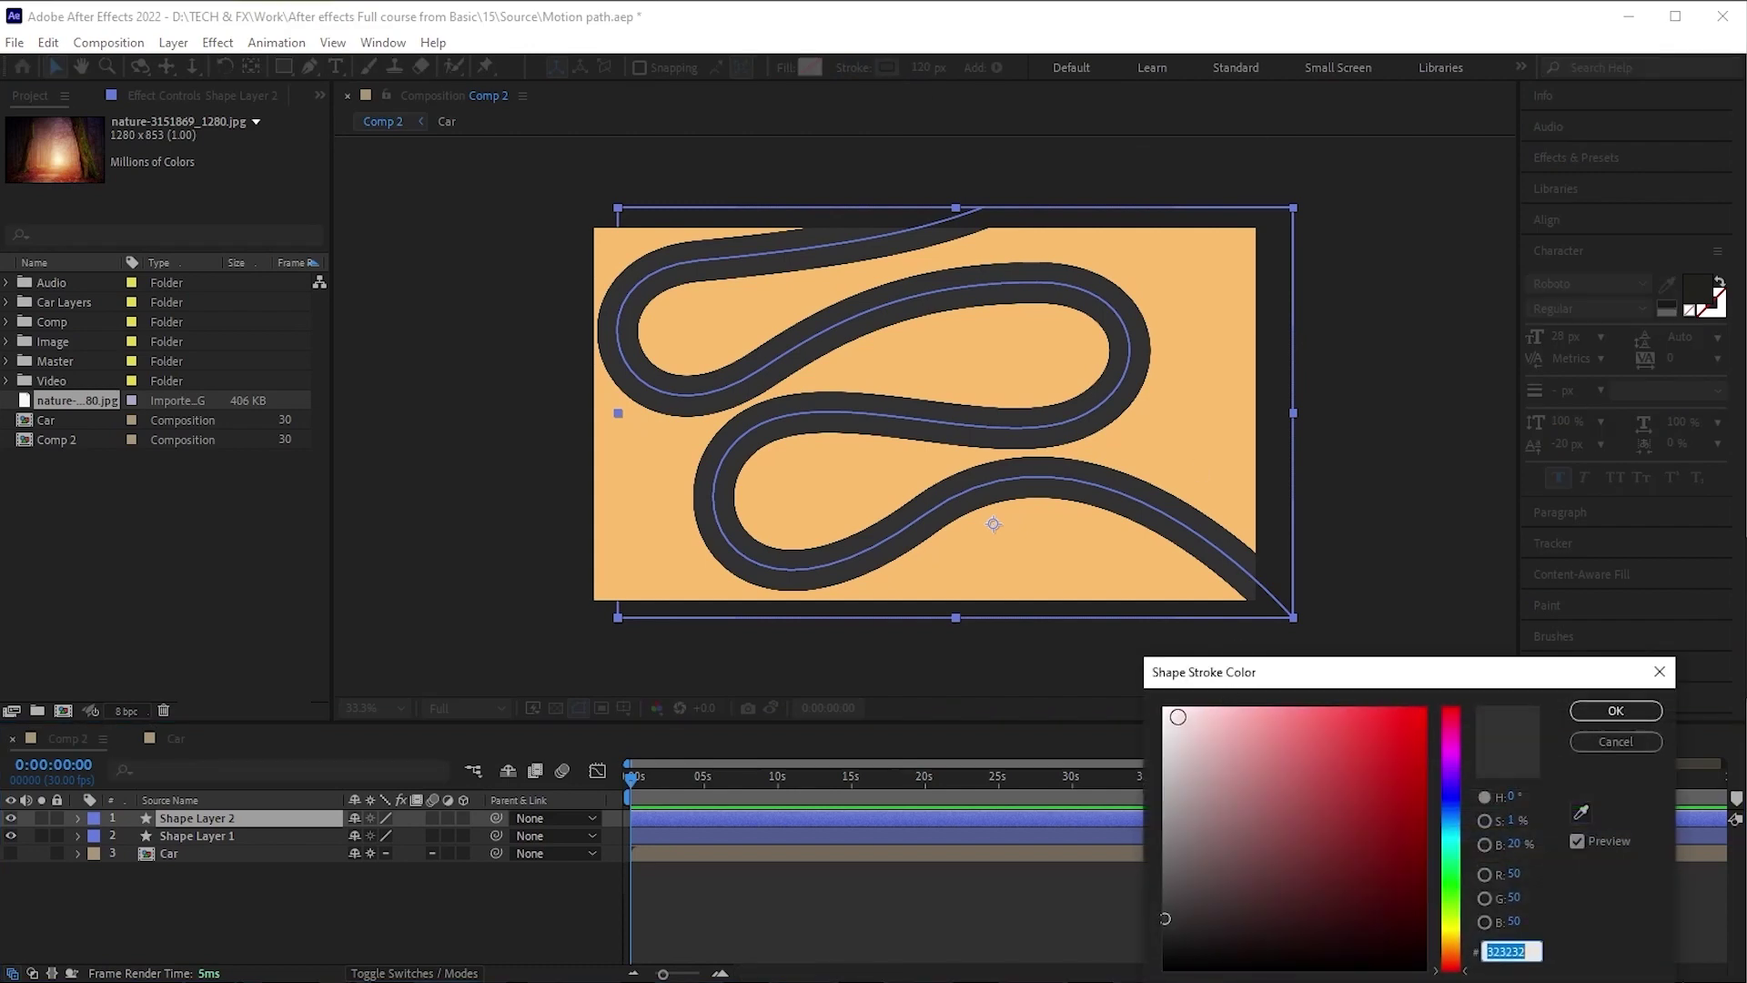
{"action": "left_click", "coordinate": [1177, 717]}
{"action": "key", "text": "Return"}
Set the copy's stroke width to 20 px after first trying 25 px
{"action": "left_click", "coordinate": [924, 68]}
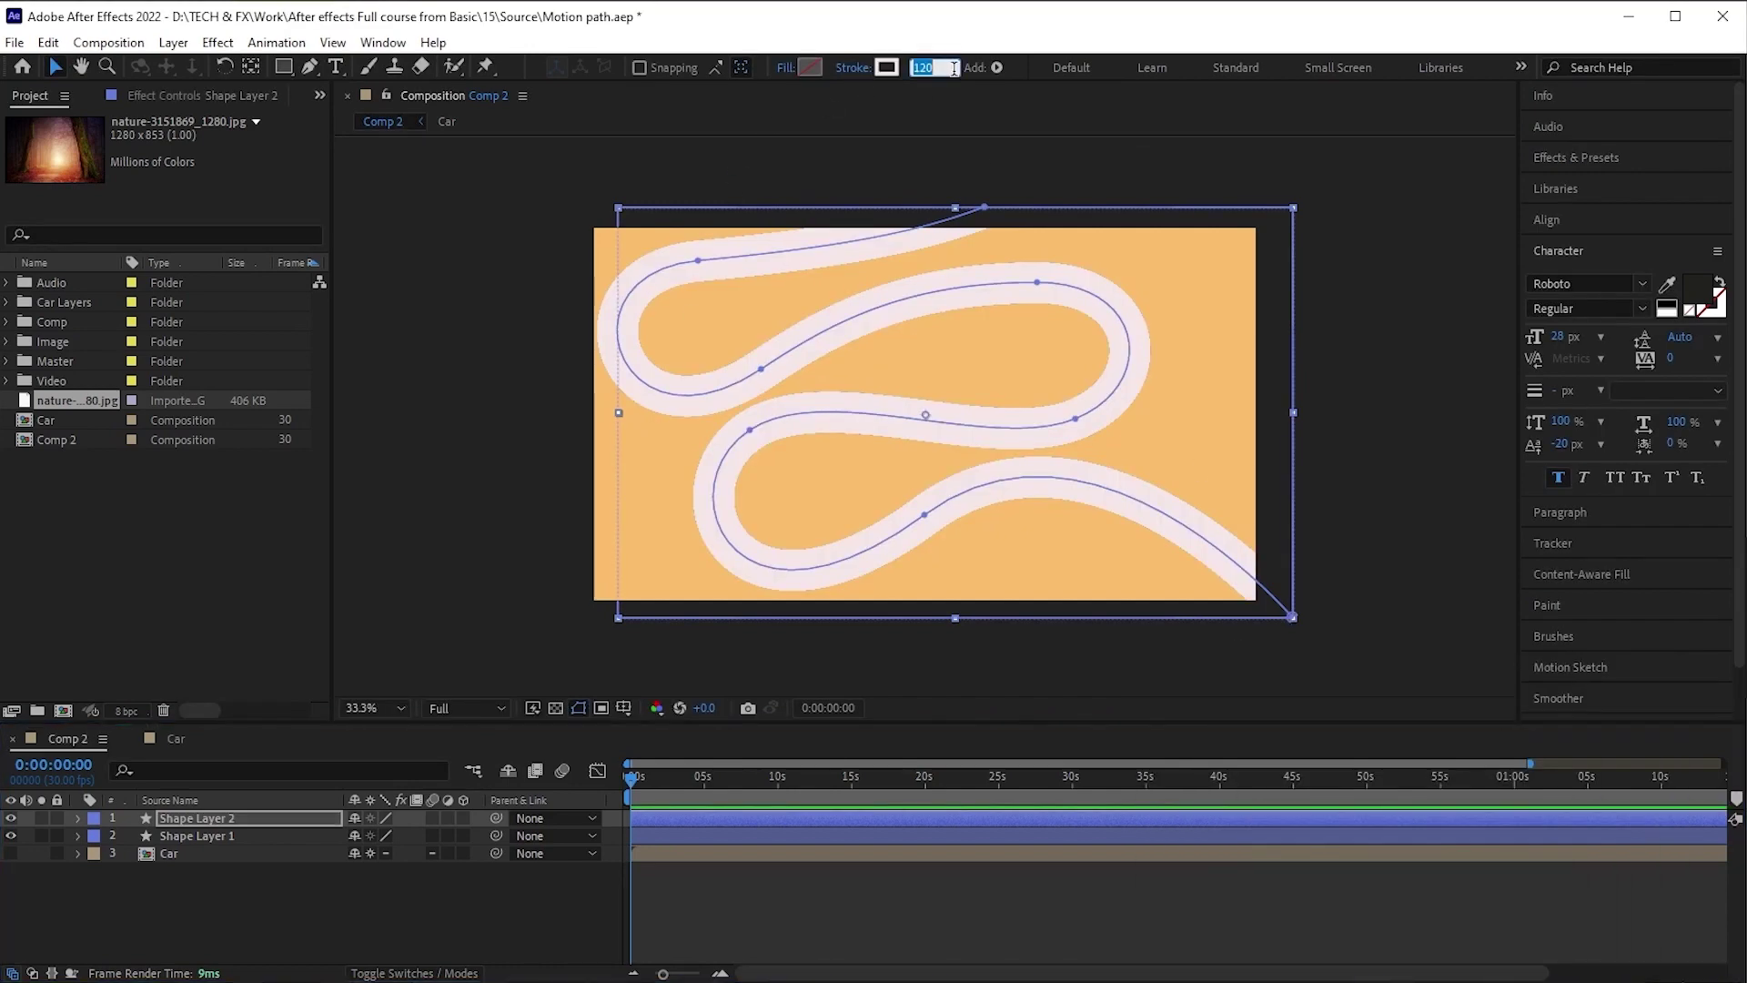
{"action": "type", "text": "25"}
{"action": "key", "text": "Return"}
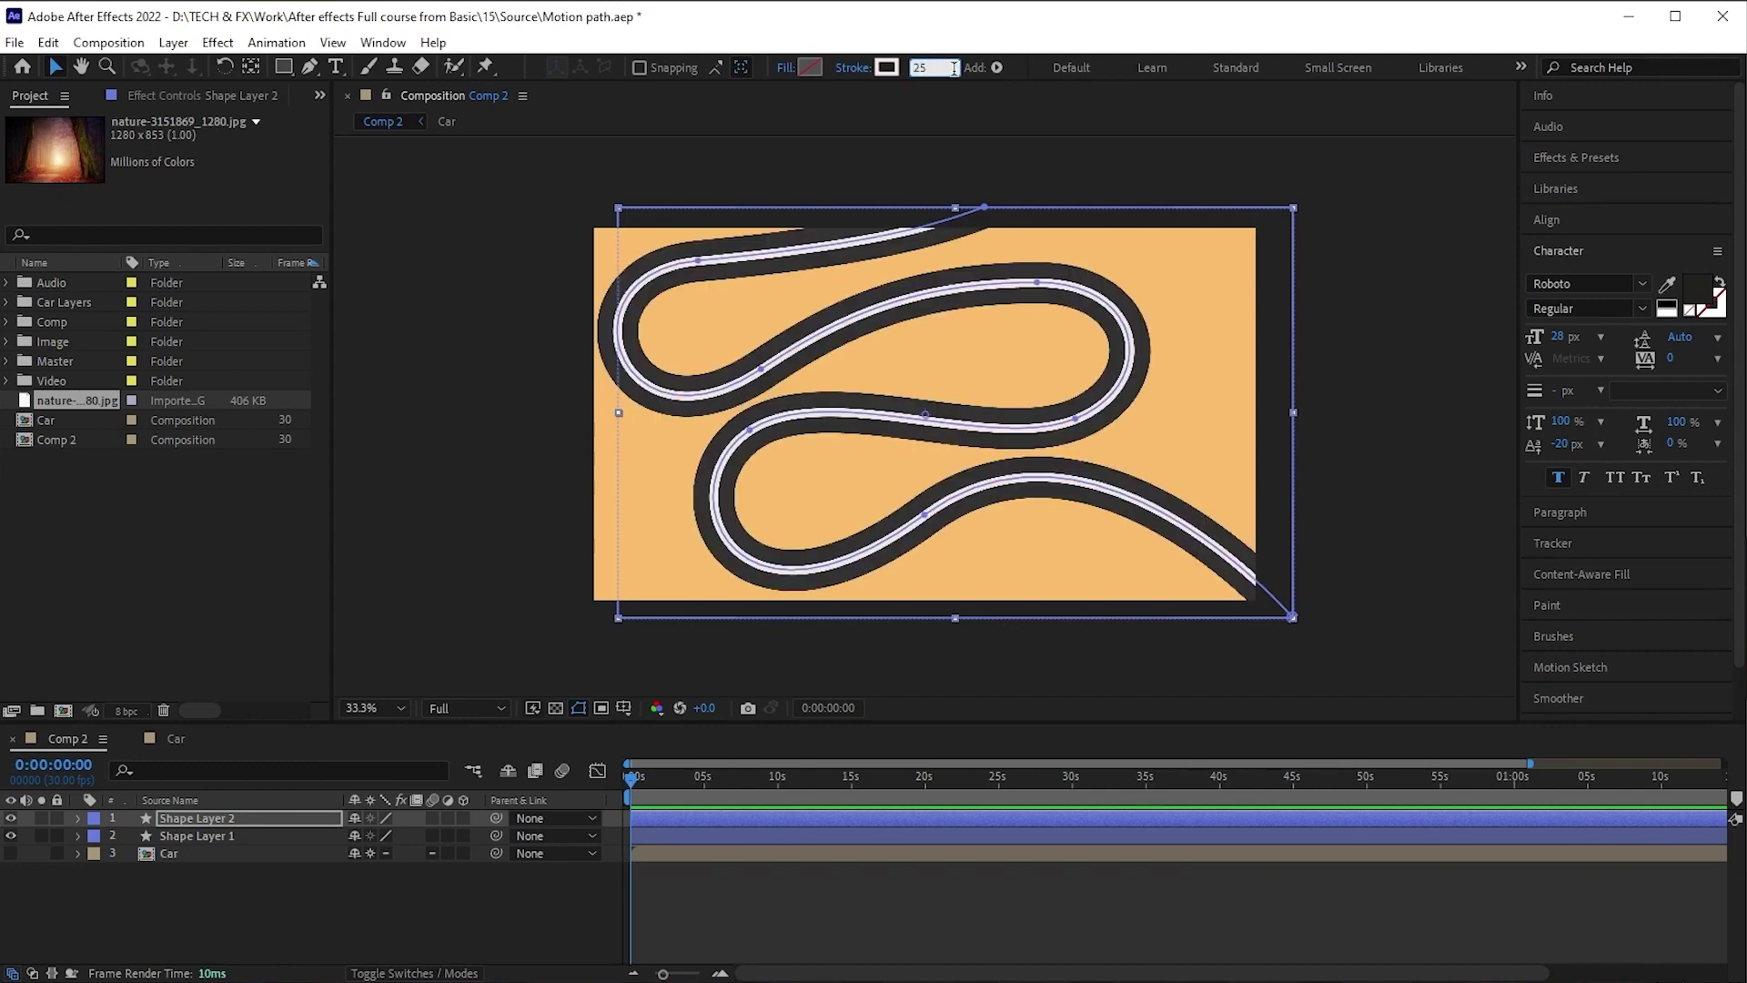
{"action": "type", "text": "20"}
{"action": "key", "text": "Return"}
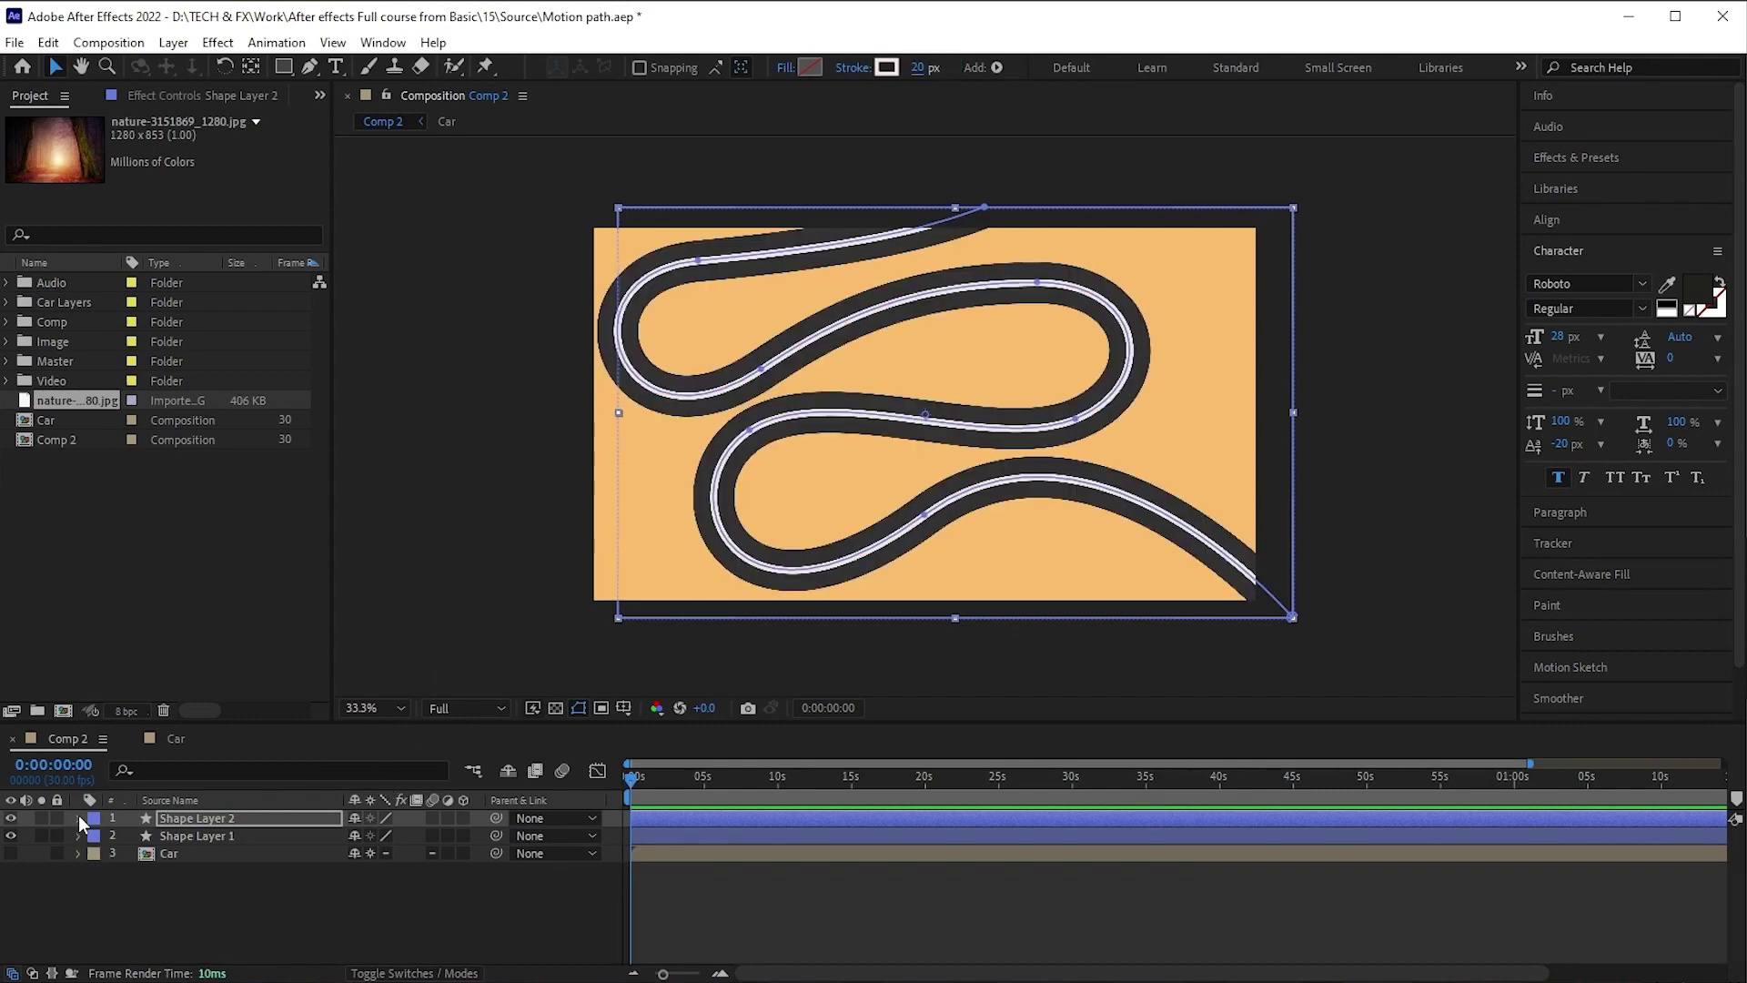
{"action": "left_click", "coordinate": [78, 817]}
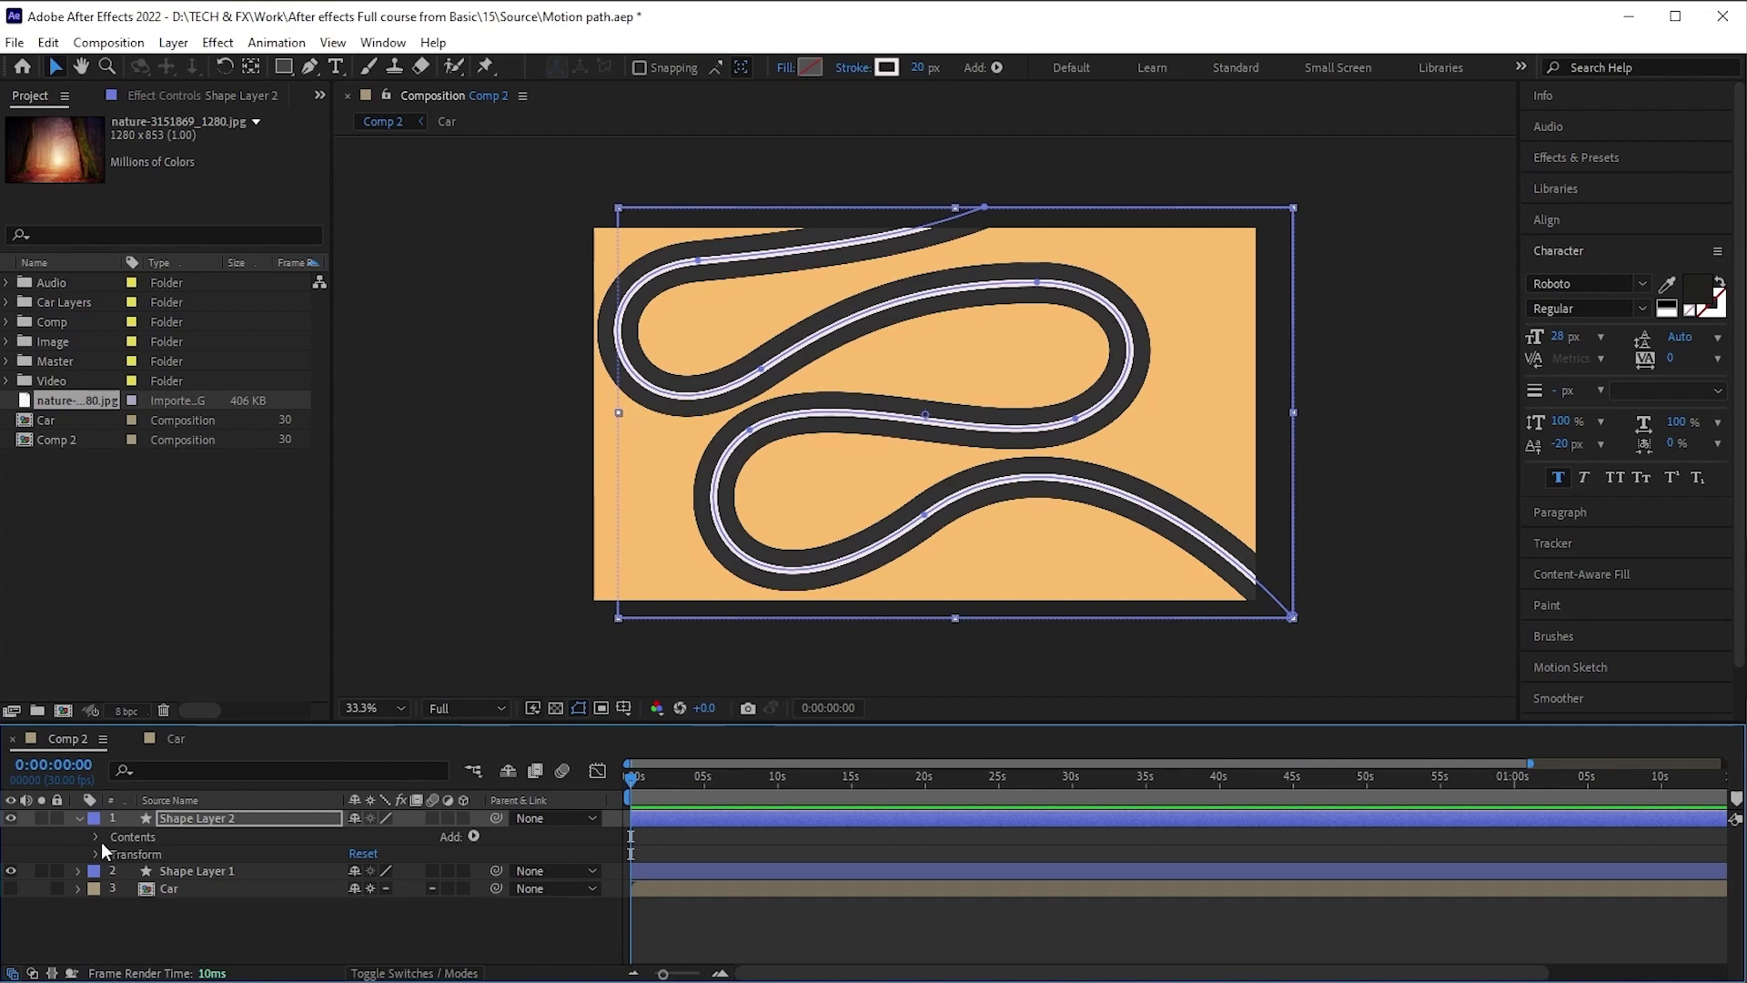
Expand Shape Layer 2's Stroke settings and add dashes to the centre line
{"action": "left_click", "coordinate": [98, 838]}
{"action": "left_click", "coordinate": [112, 855]}
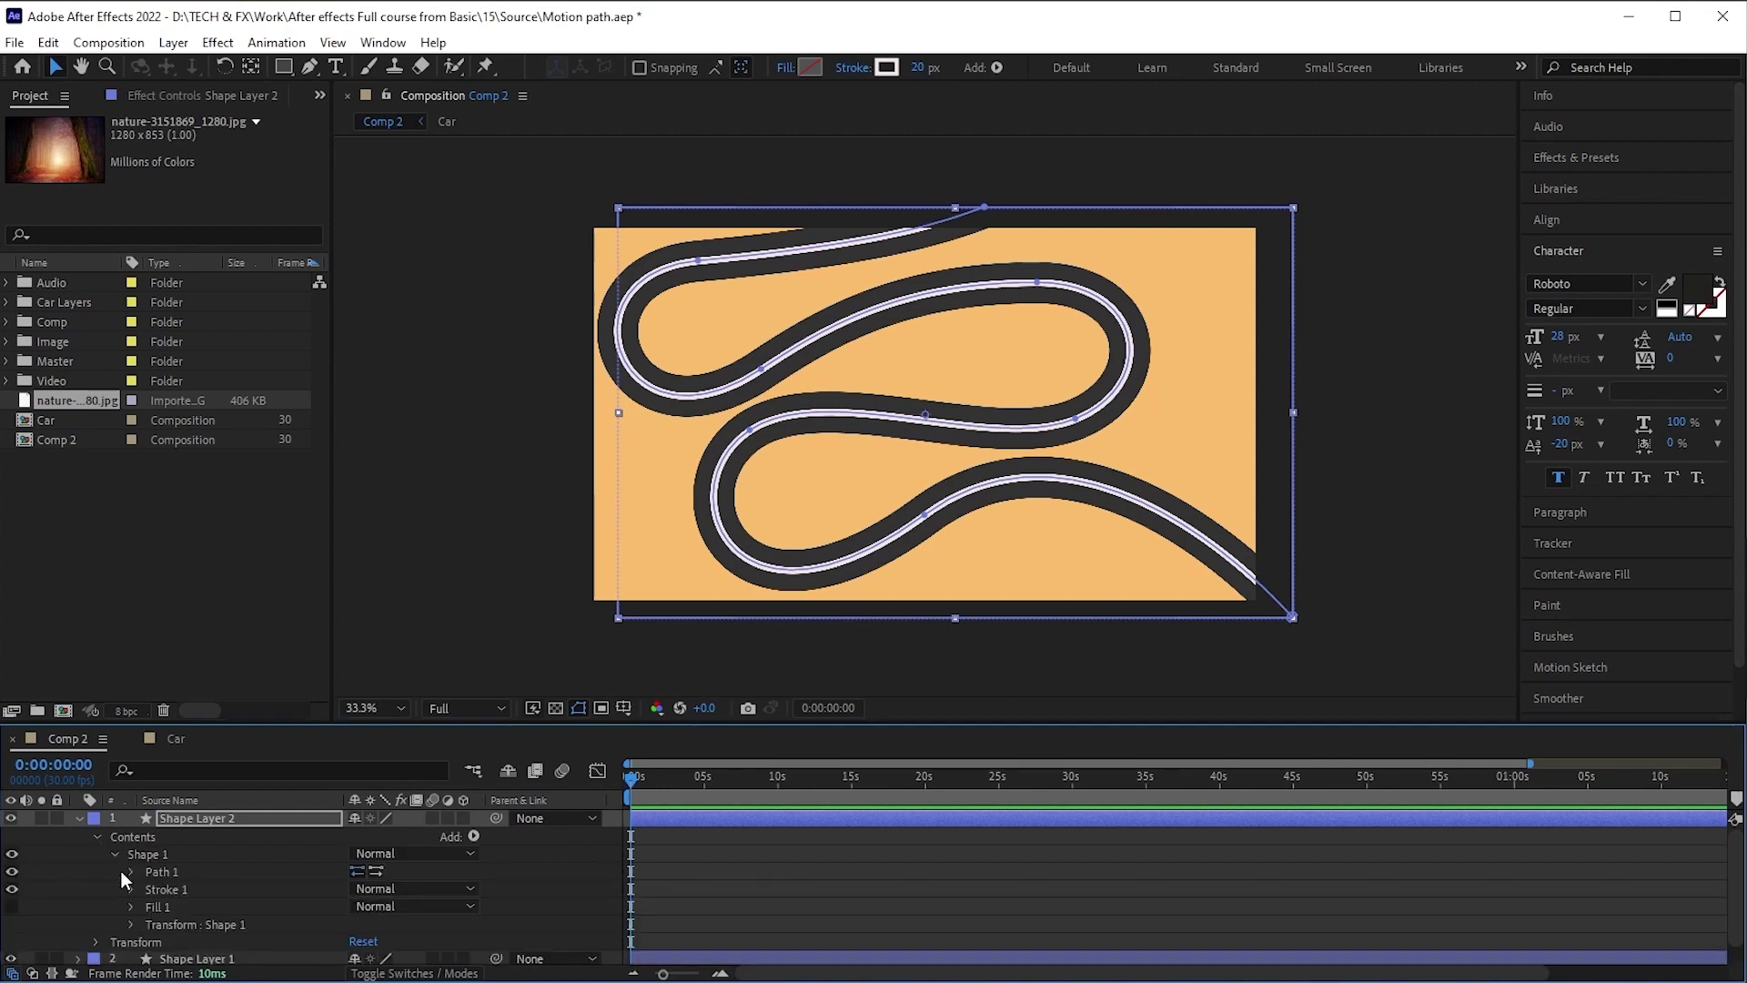
{"action": "left_click", "coordinate": [132, 888]}
{"action": "scroll", "coordinate": [148, 917], "scroll_direction": "down", "scroll_amount": 2}
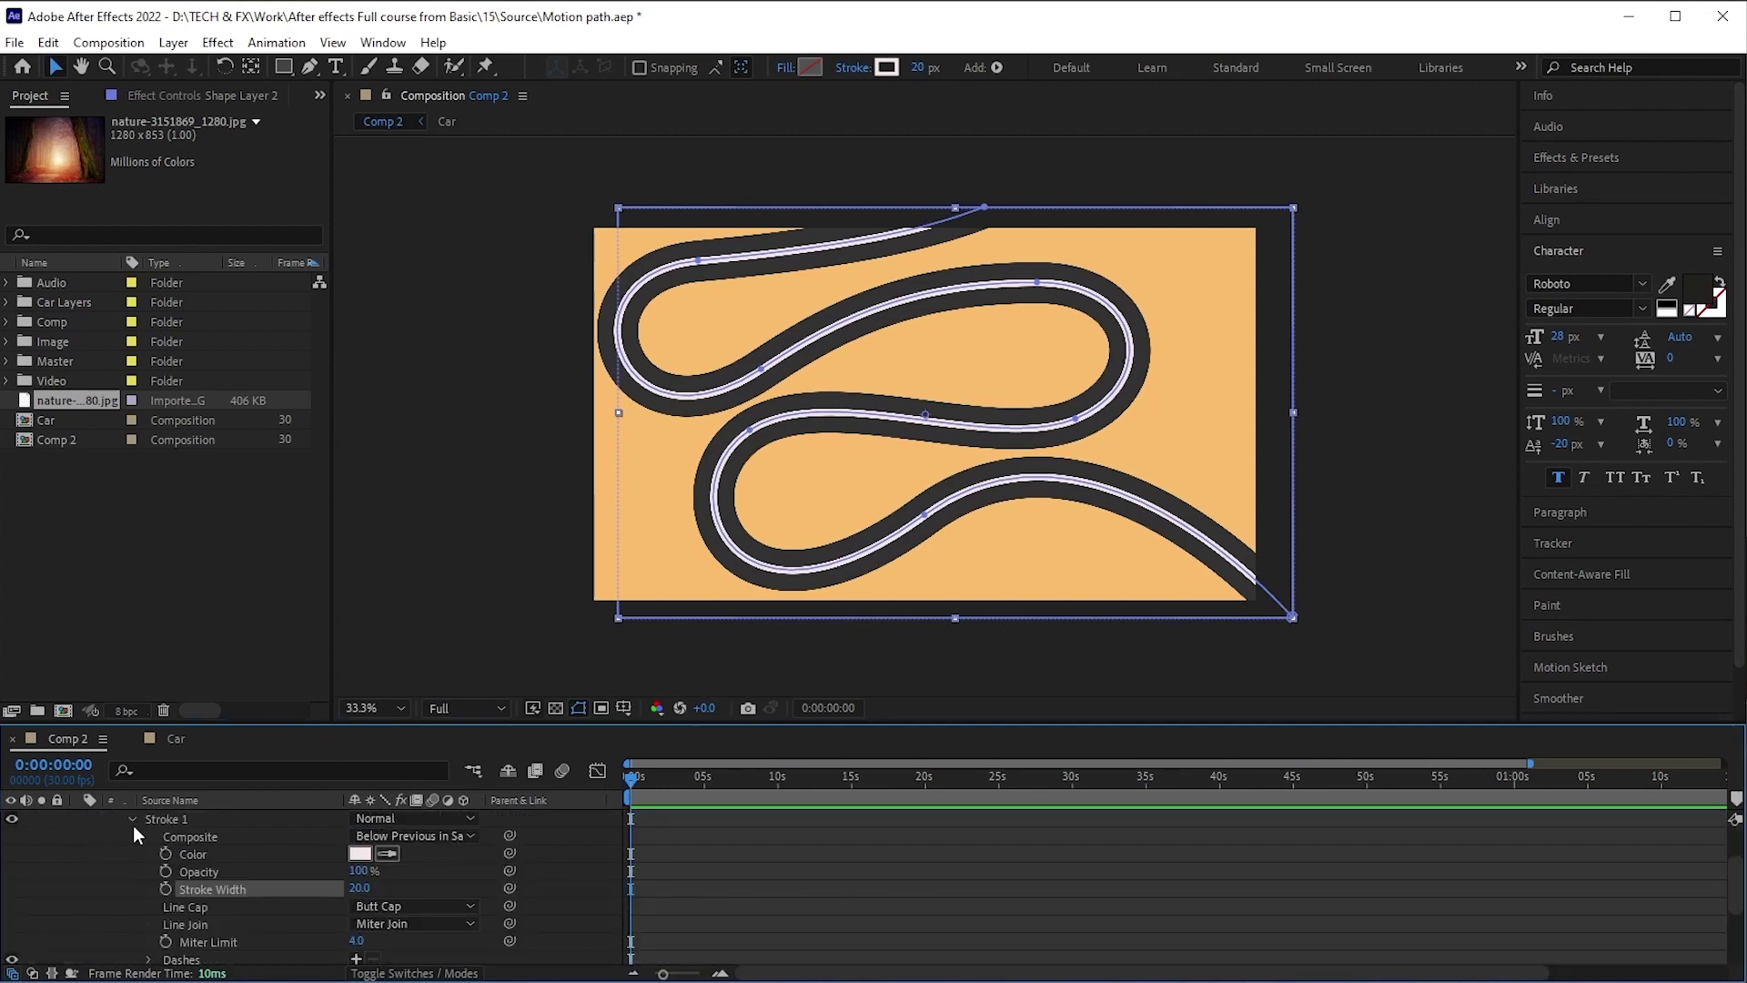
{"action": "scroll", "coordinate": [124, 898], "scroll_direction": "down", "scroll_amount": 2}
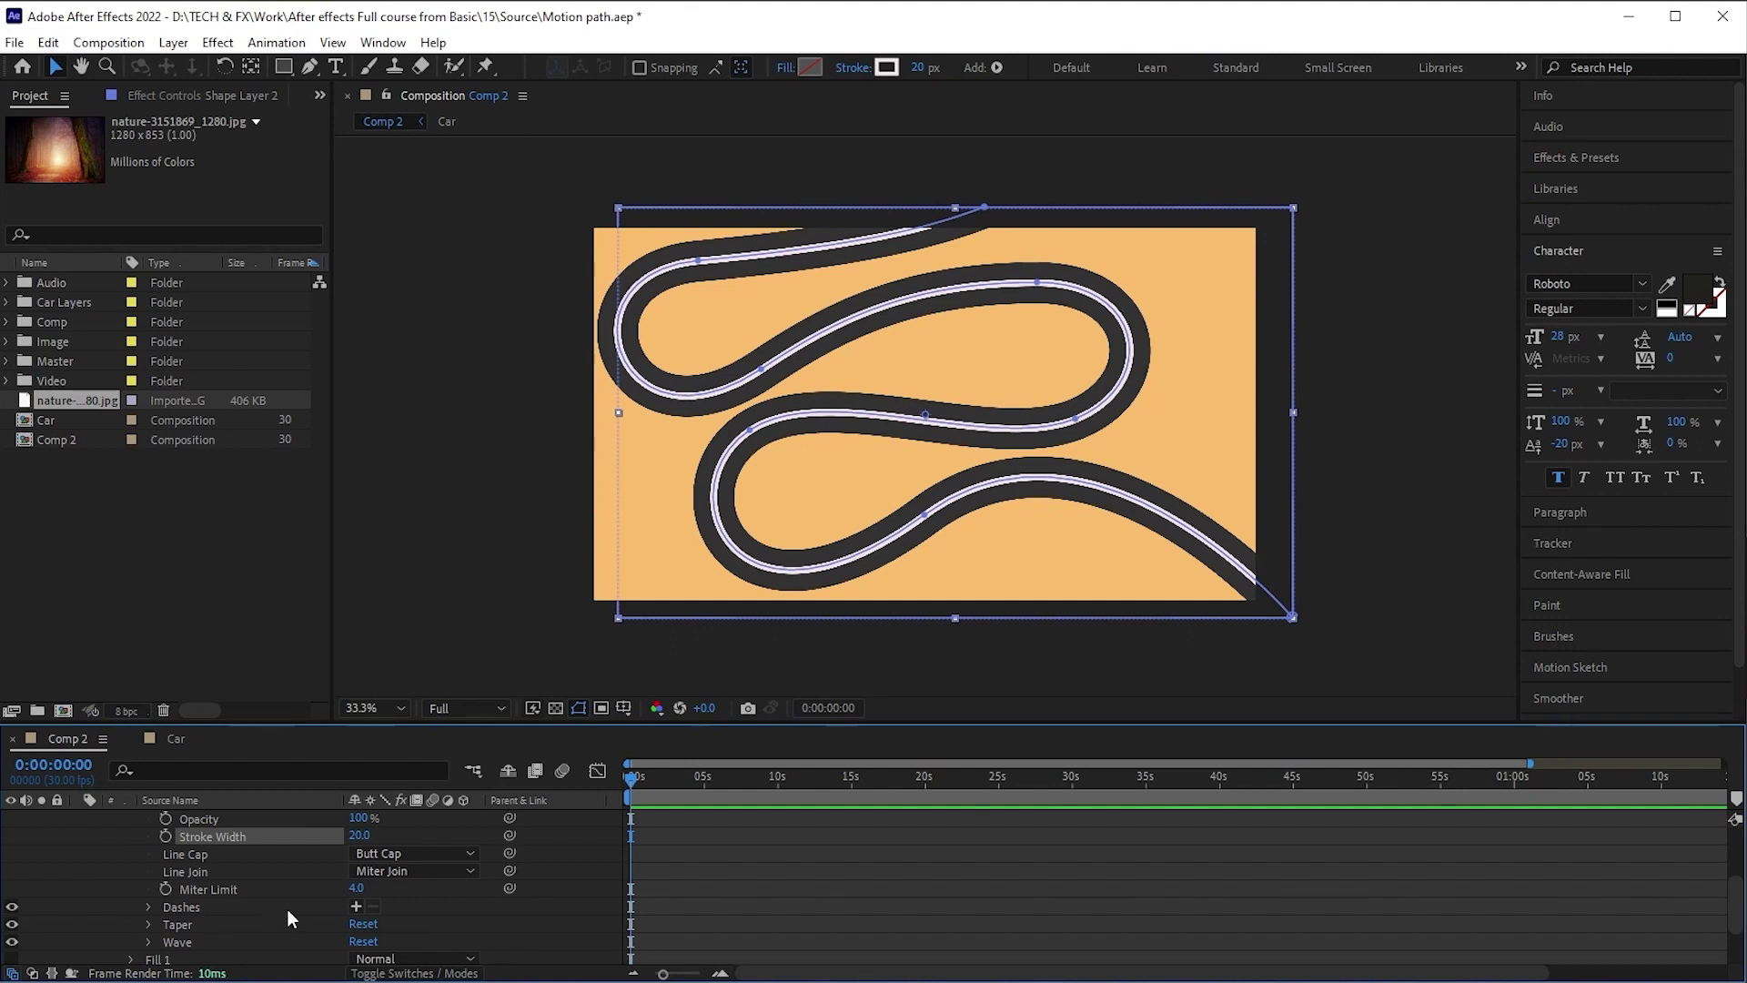
{"action": "left_click", "coordinate": [355, 905]}
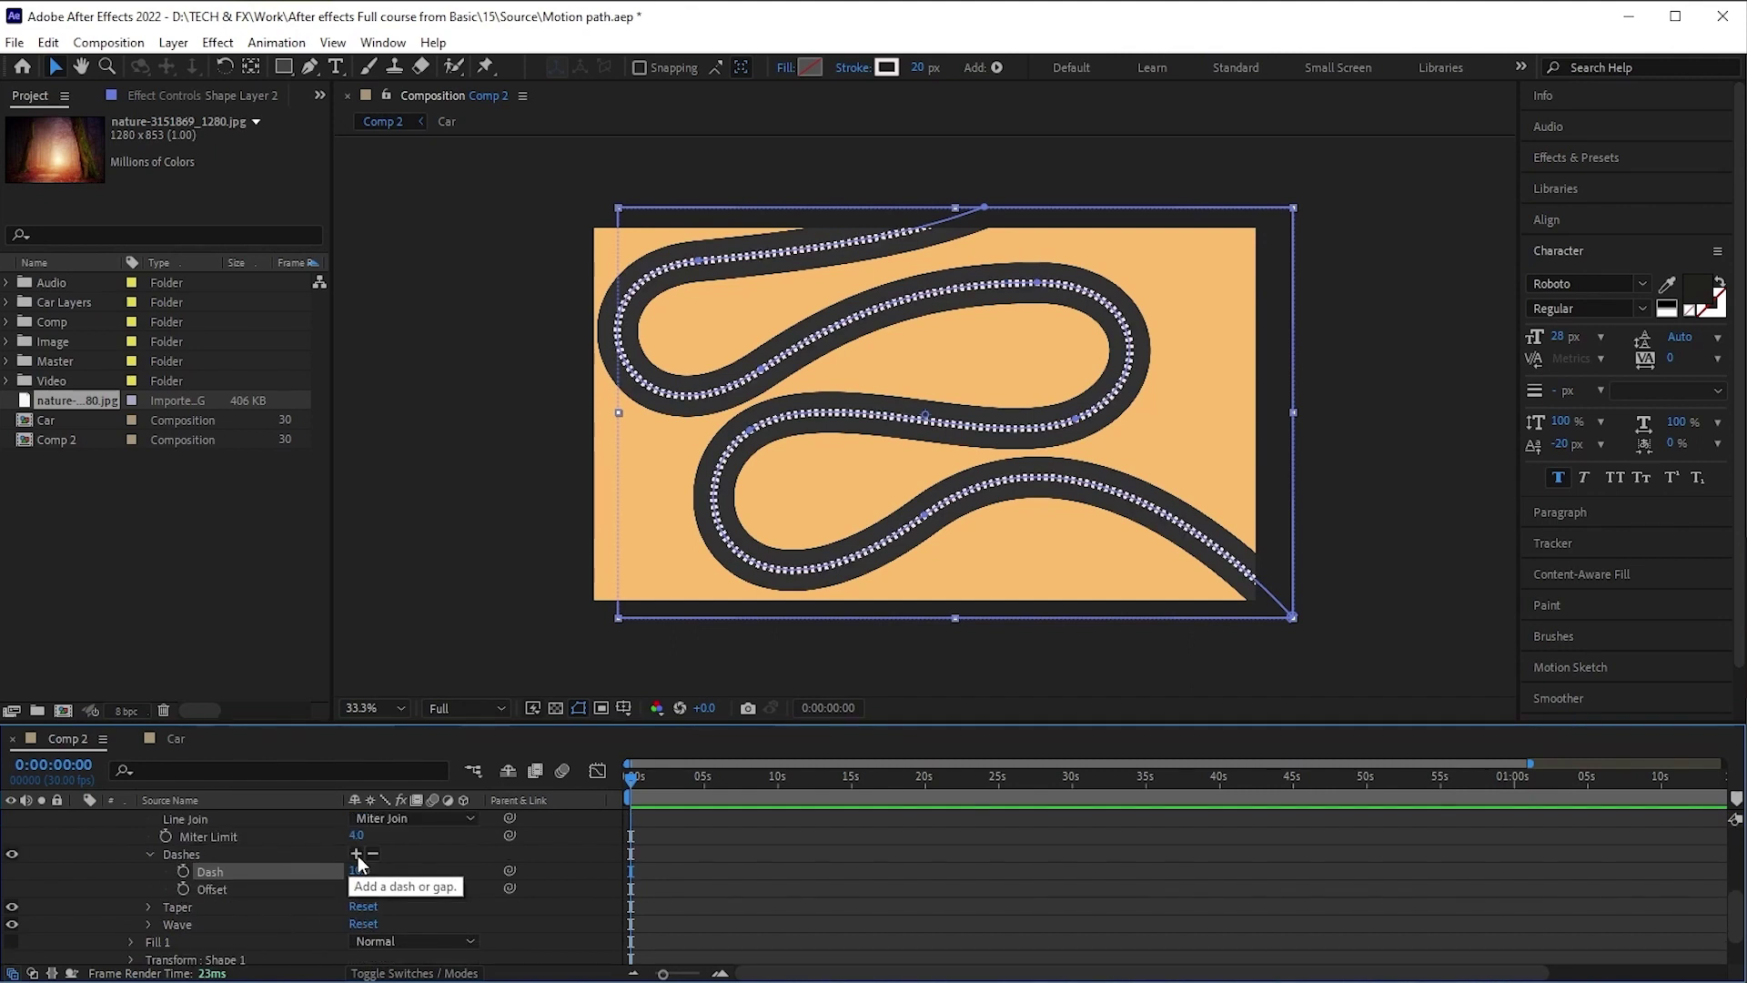
Set the dash pattern to Dash 35 and Gap 40, removing an extra Dash entry
{"action": "left_click", "coordinate": [355, 853]}
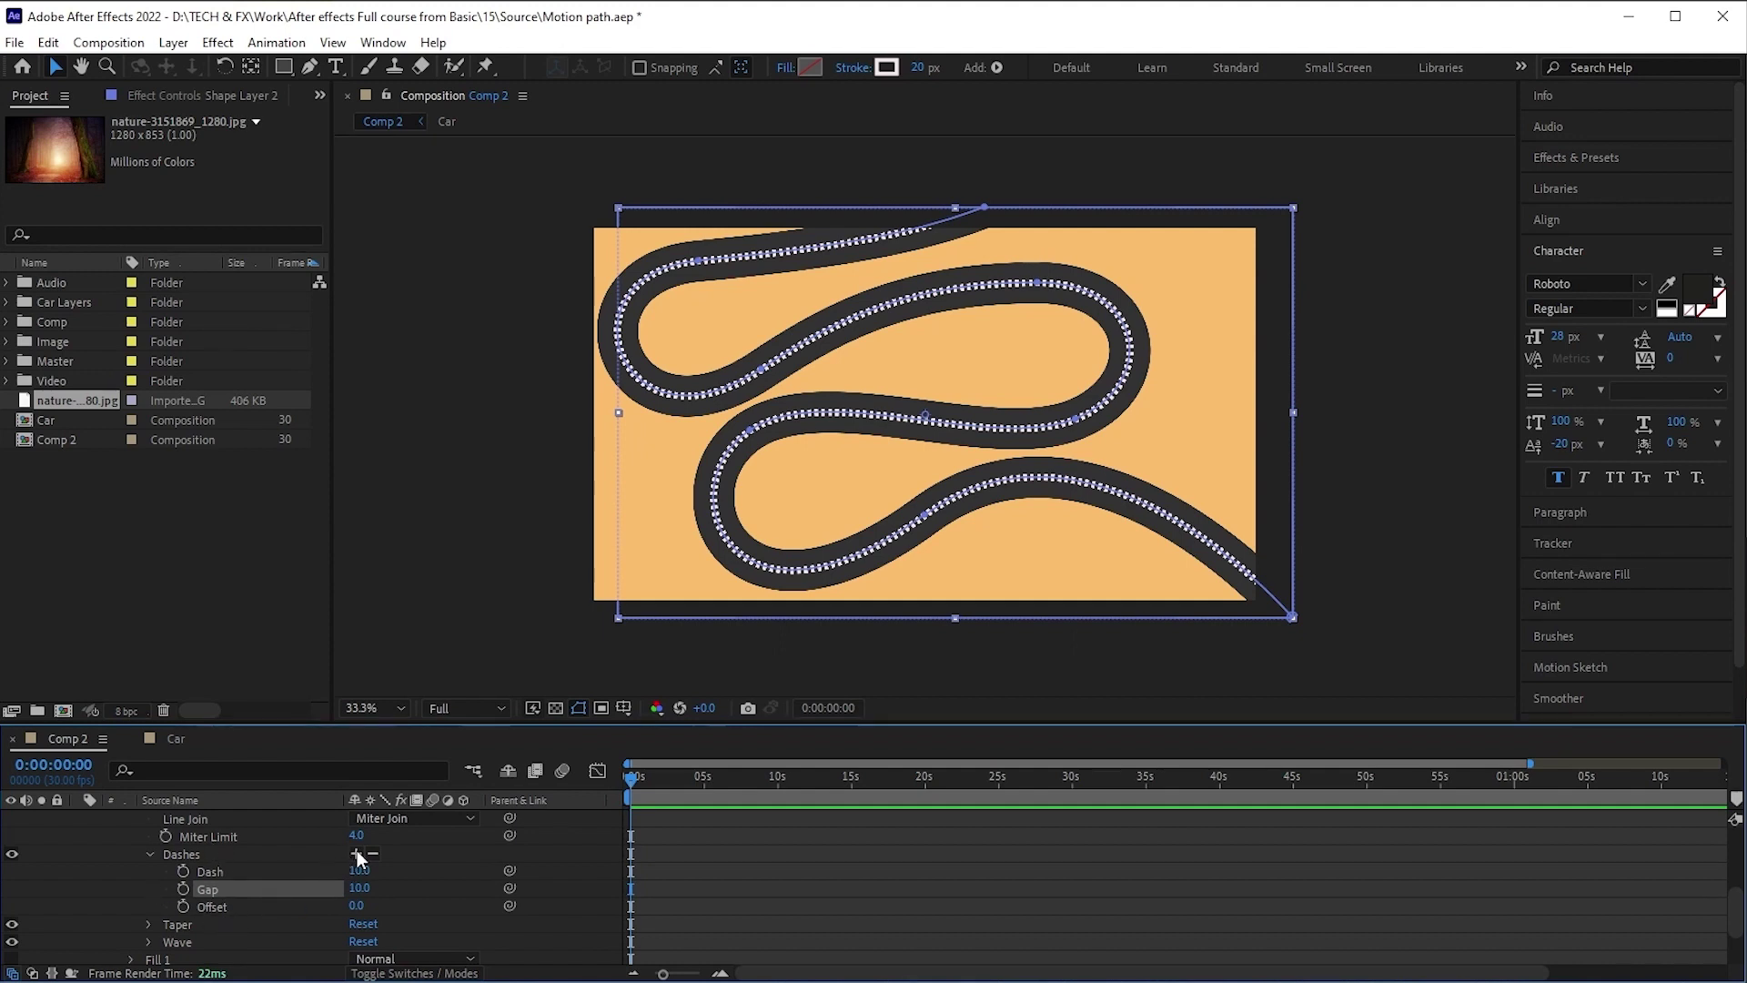
{"action": "left_click", "coordinate": [357, 853]}
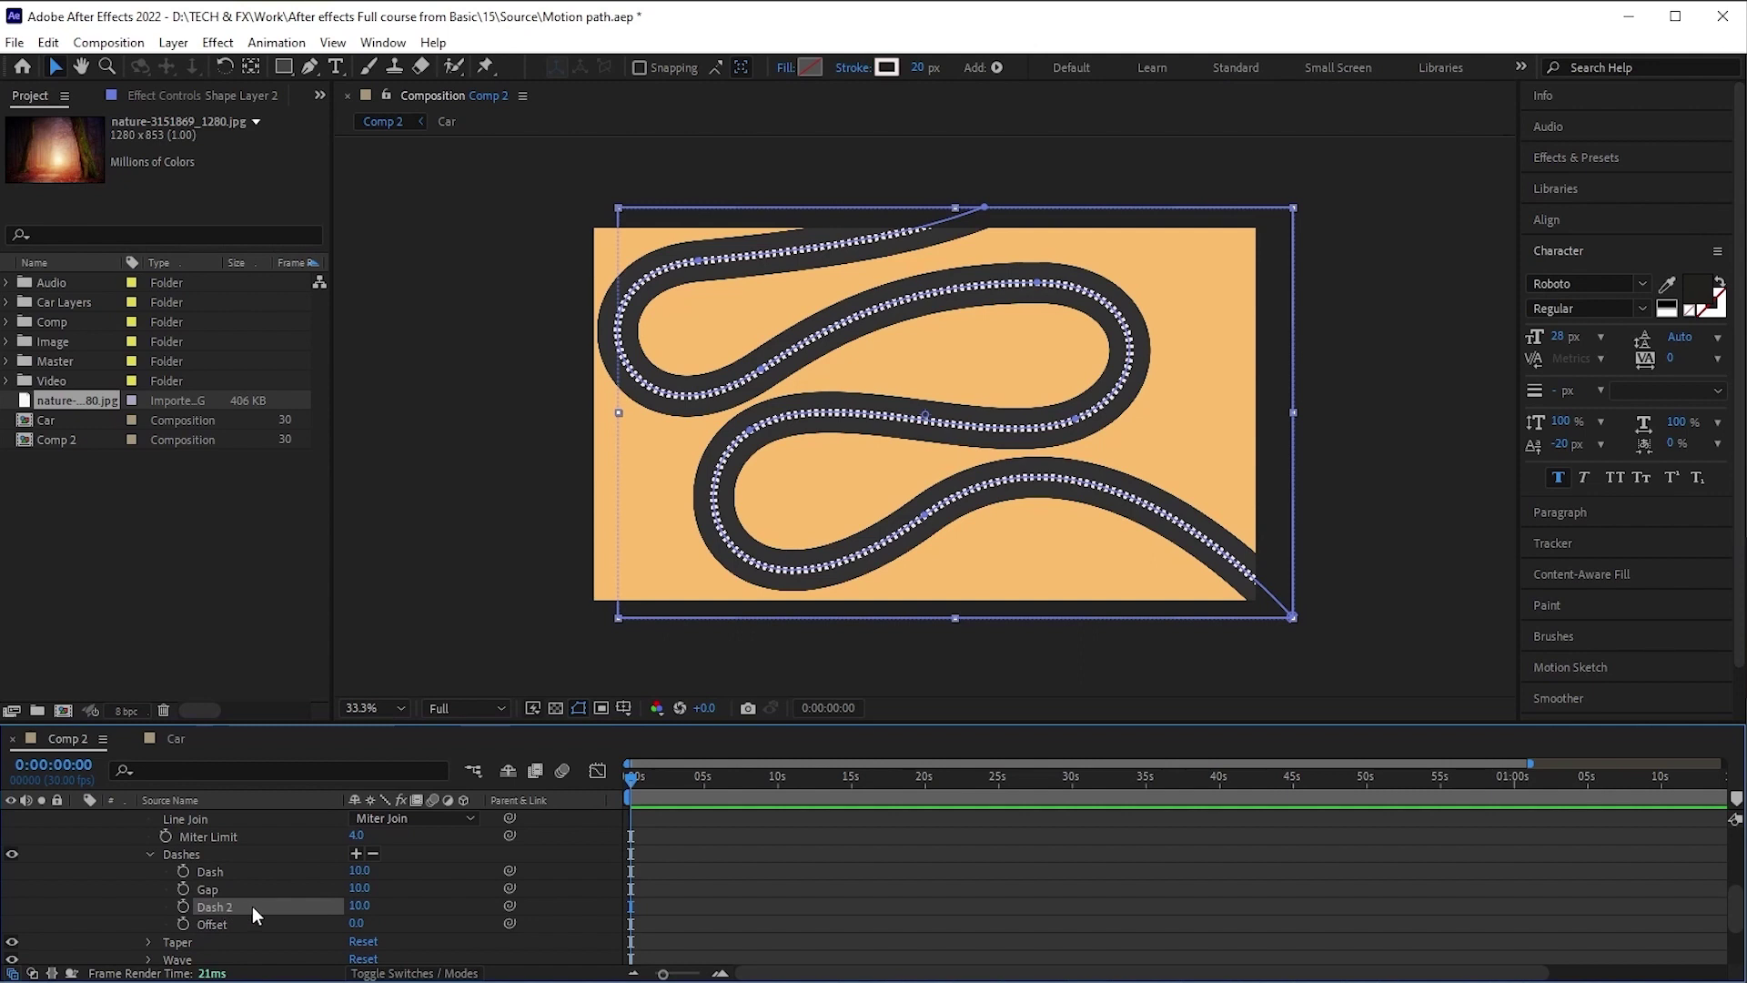
{"action": "key", "text": "Delete"}
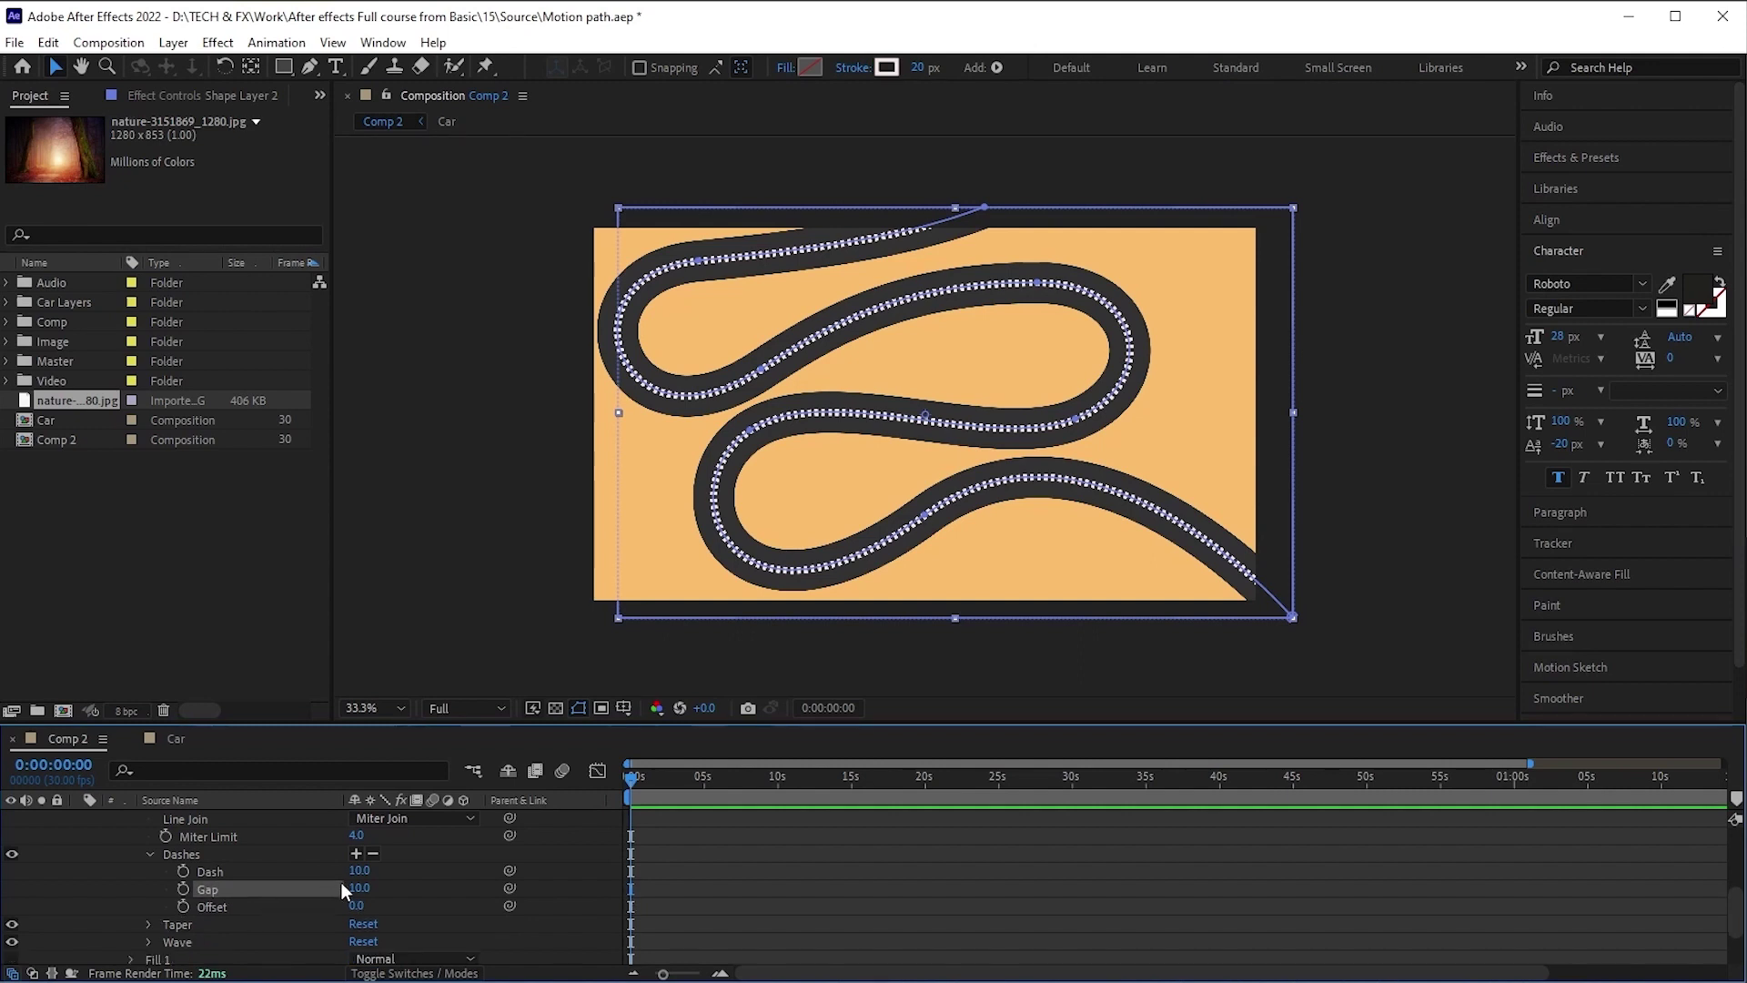
{"action": "left_click_drag", "start_coordinate": [359, 870], "coordinate": [379, 872]}
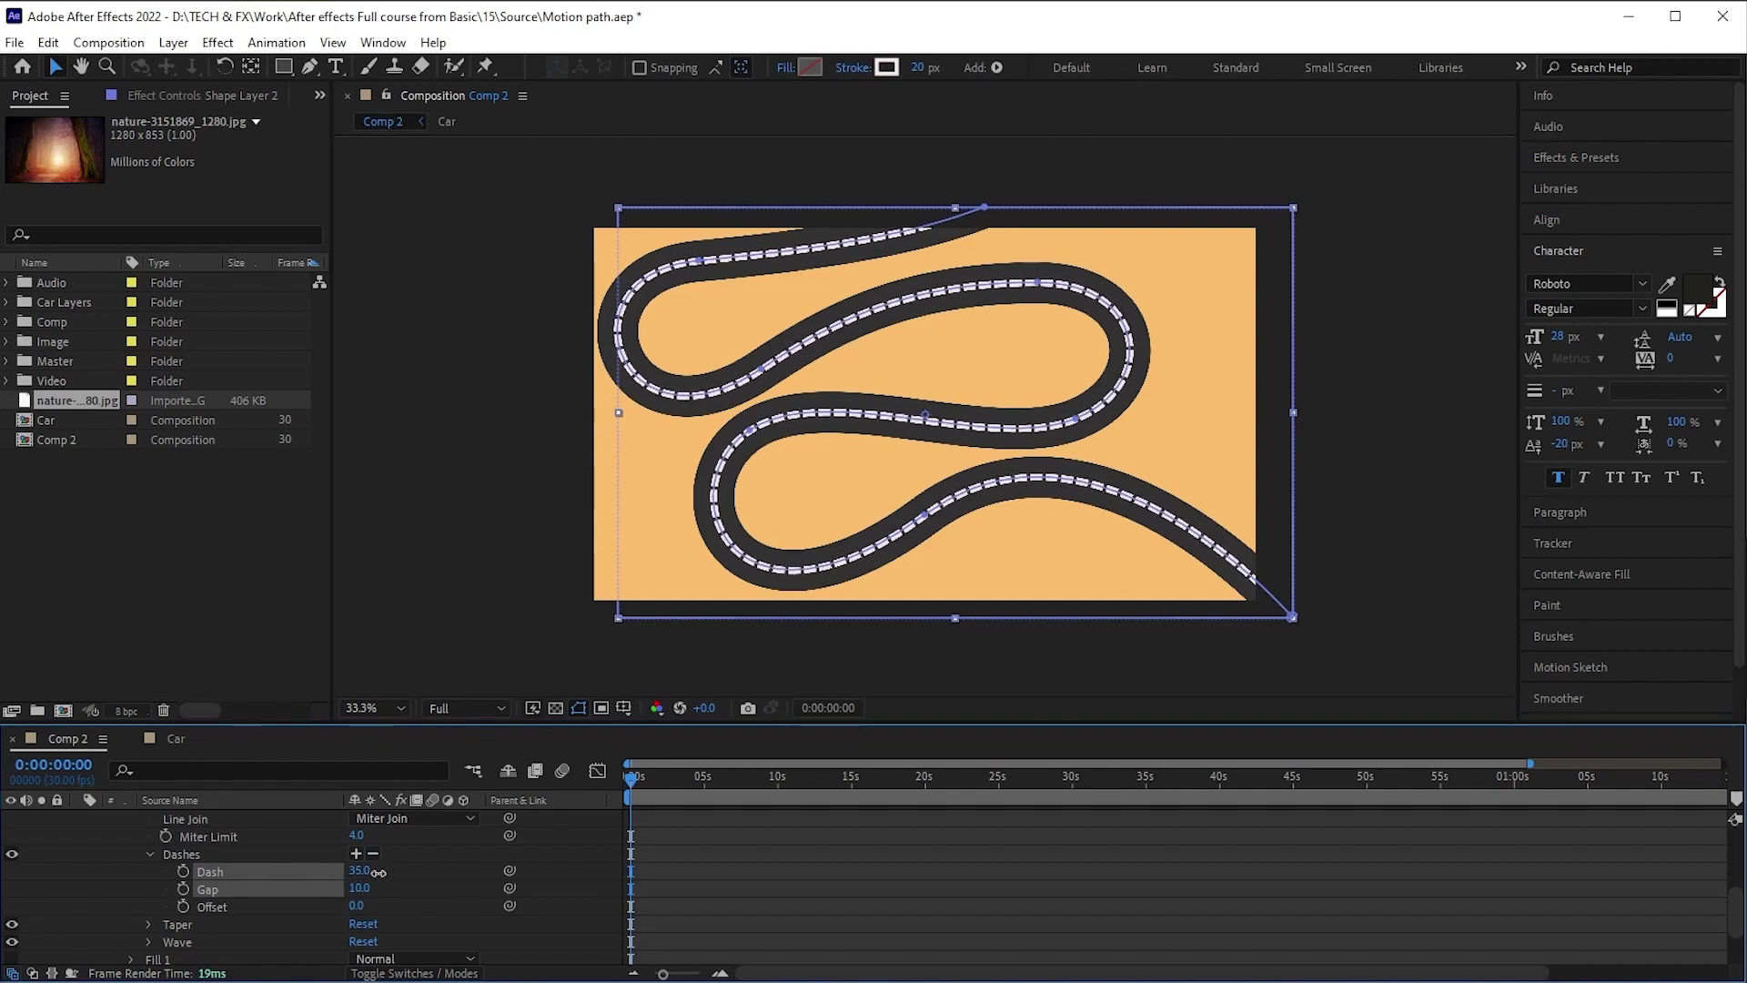
{"action": "mouse_move", "coordinate": [359, 888]}
{"action": "left_mouse_down"}
{"action": "mouse_move", "coordinate": [391, 884]}
{"action": "mouse_move", "coordinate": [375, 884]}
{"action": "left_mouse_up"}
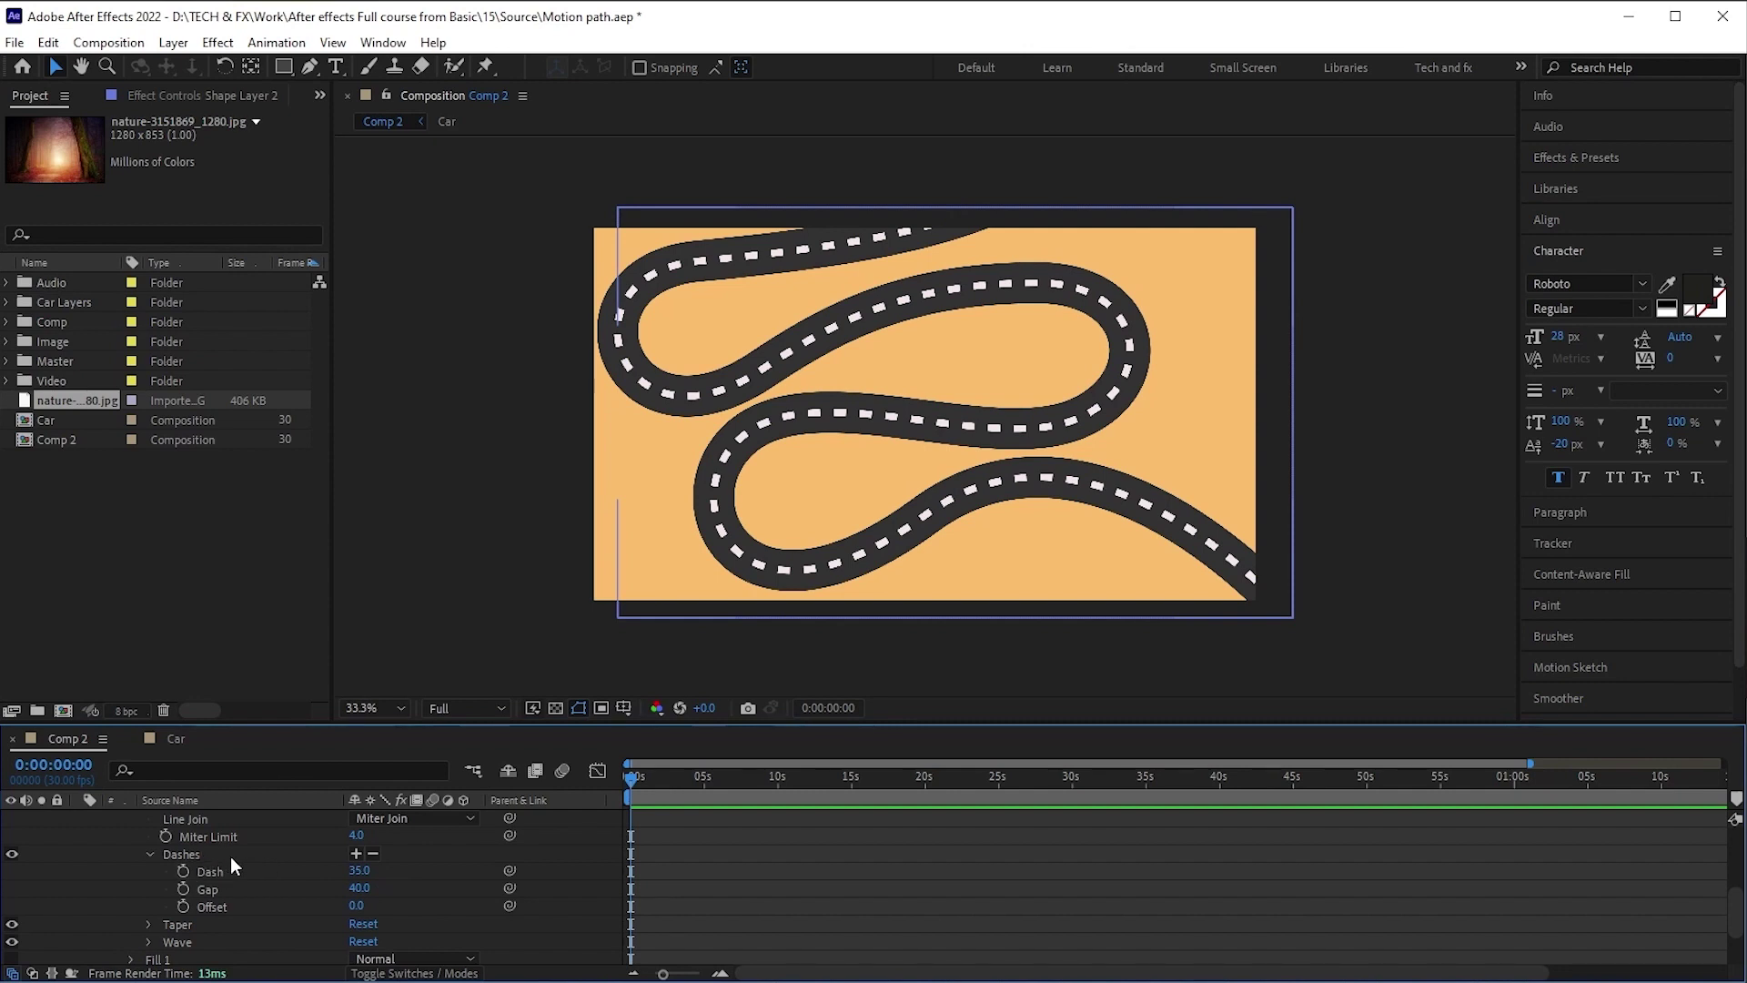
Set Shape Layer 2's stroke width to 15 px
{"action": "scroll", "coordinate": [268, 871], "scroll_direction": "up", "scroll_amount": 5}
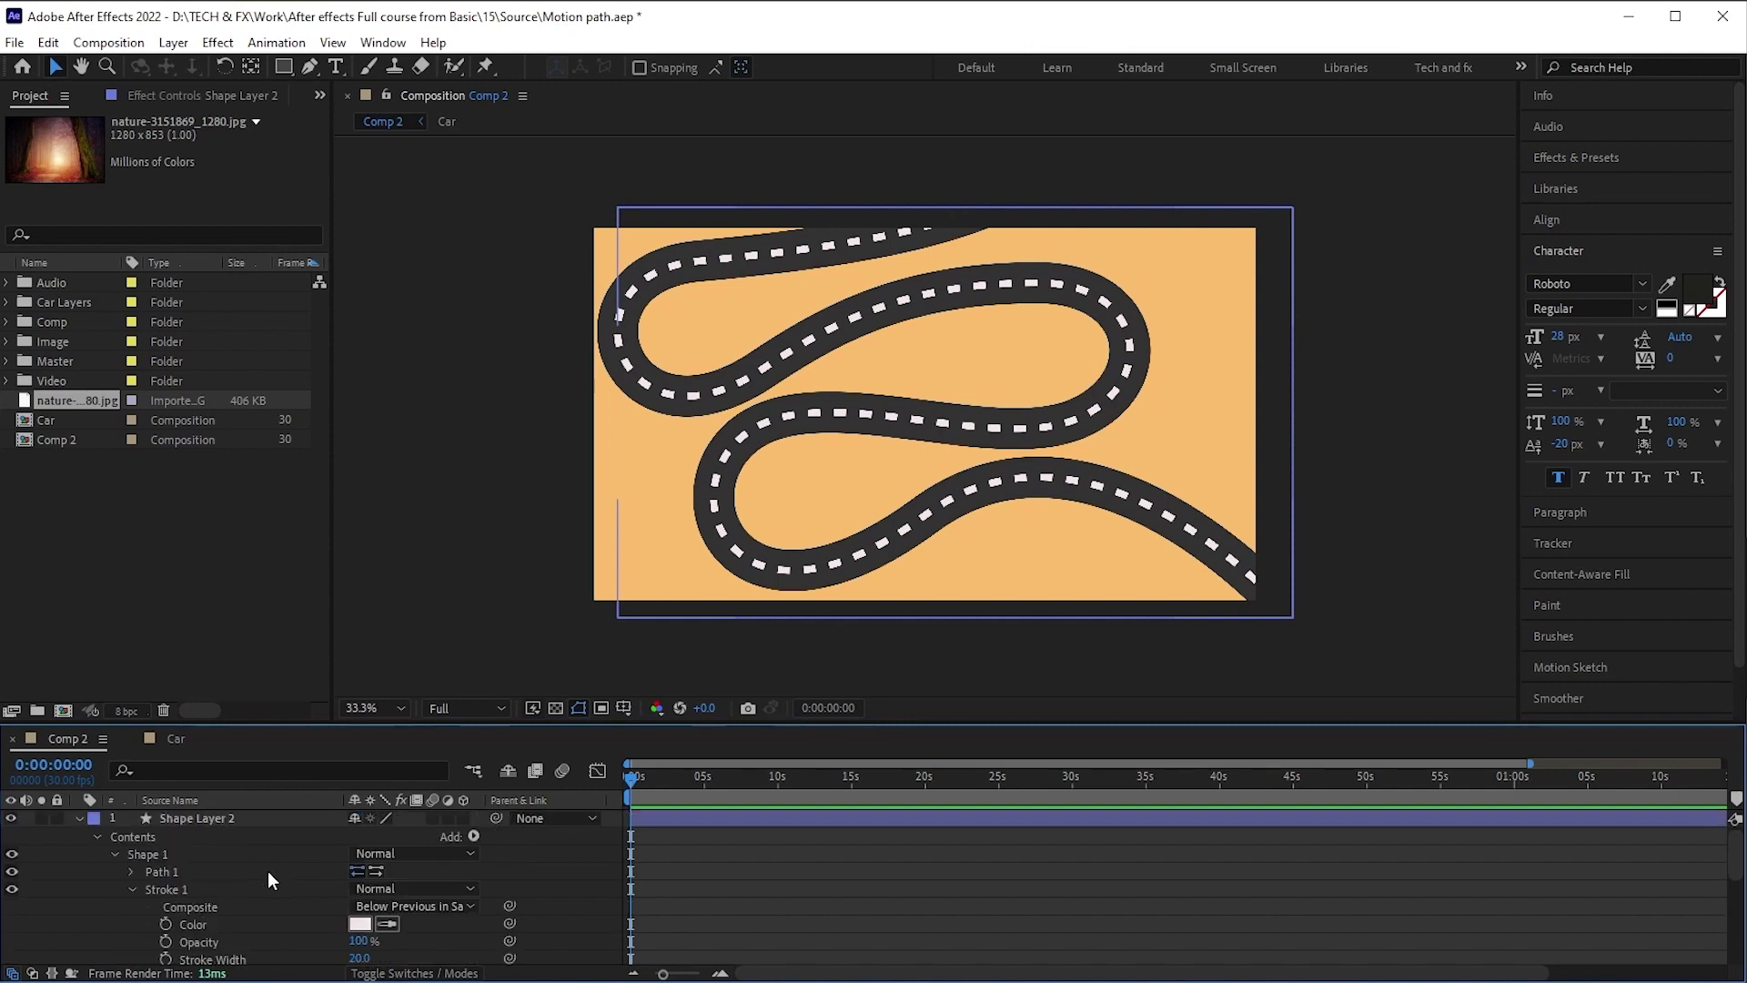
{"action": "left_click", "coordinate": [226, 816]}
{"action": "left_click", "coordinate": [919, 66]}
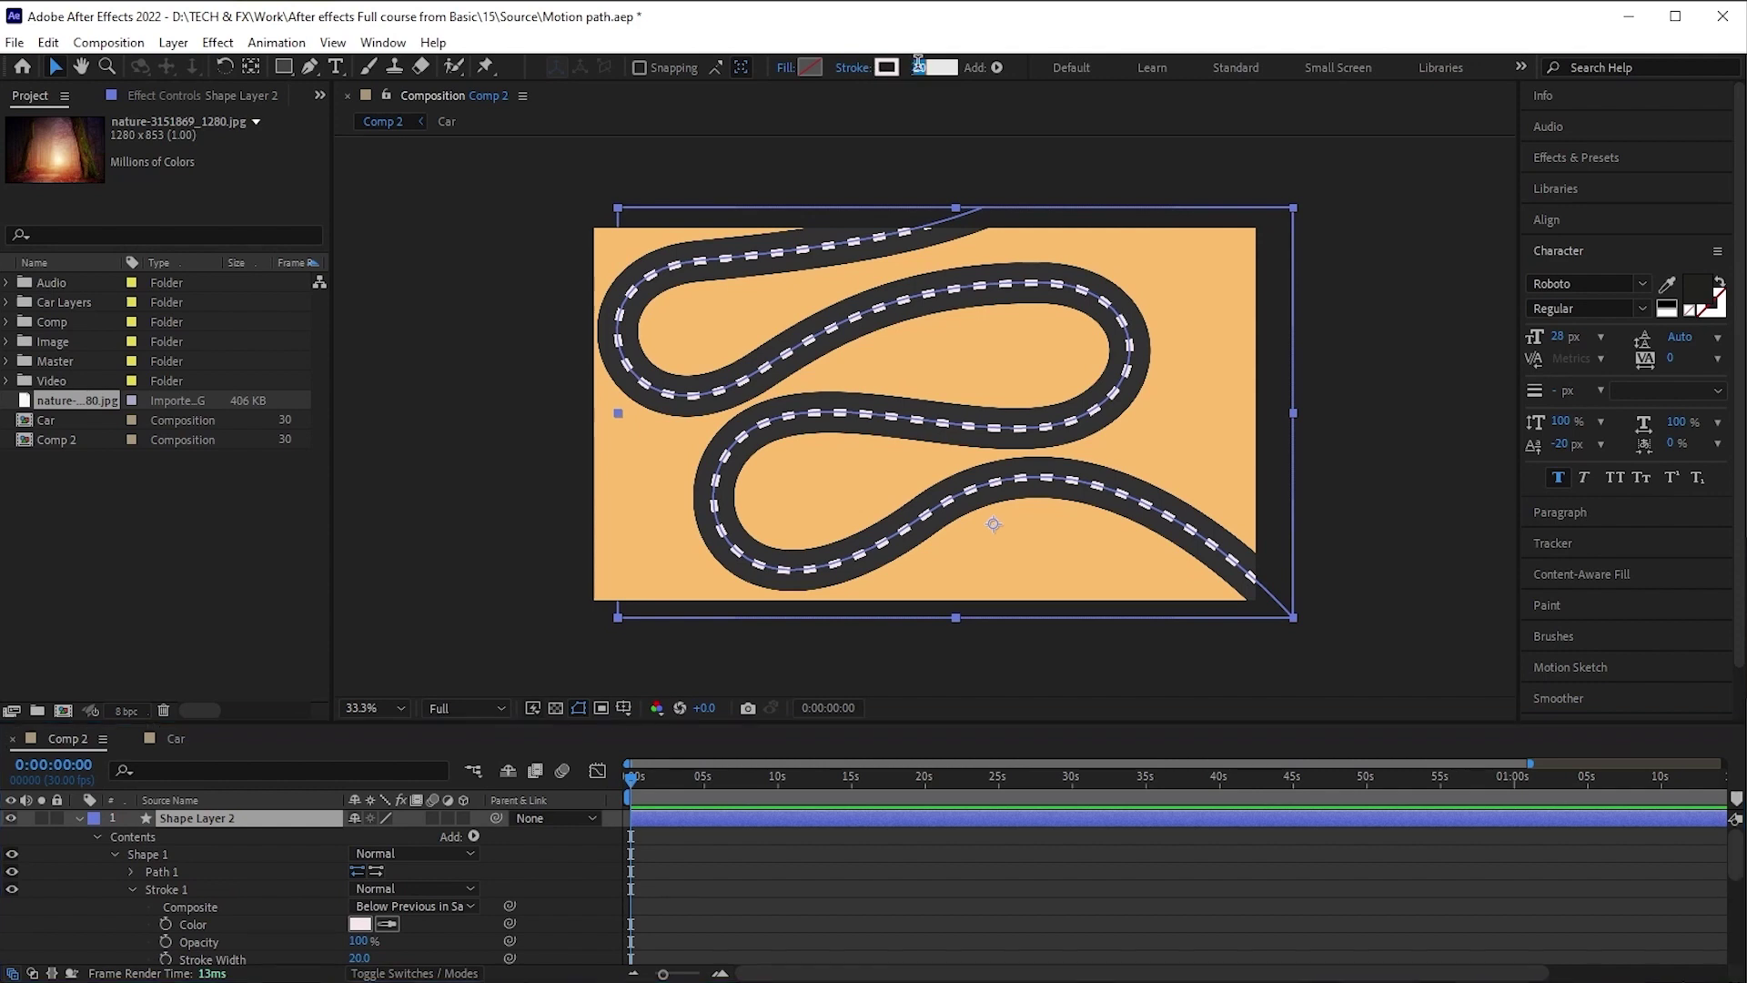
{"action": "type", "text": "15"}
{"action": "key", "text": "Return"}
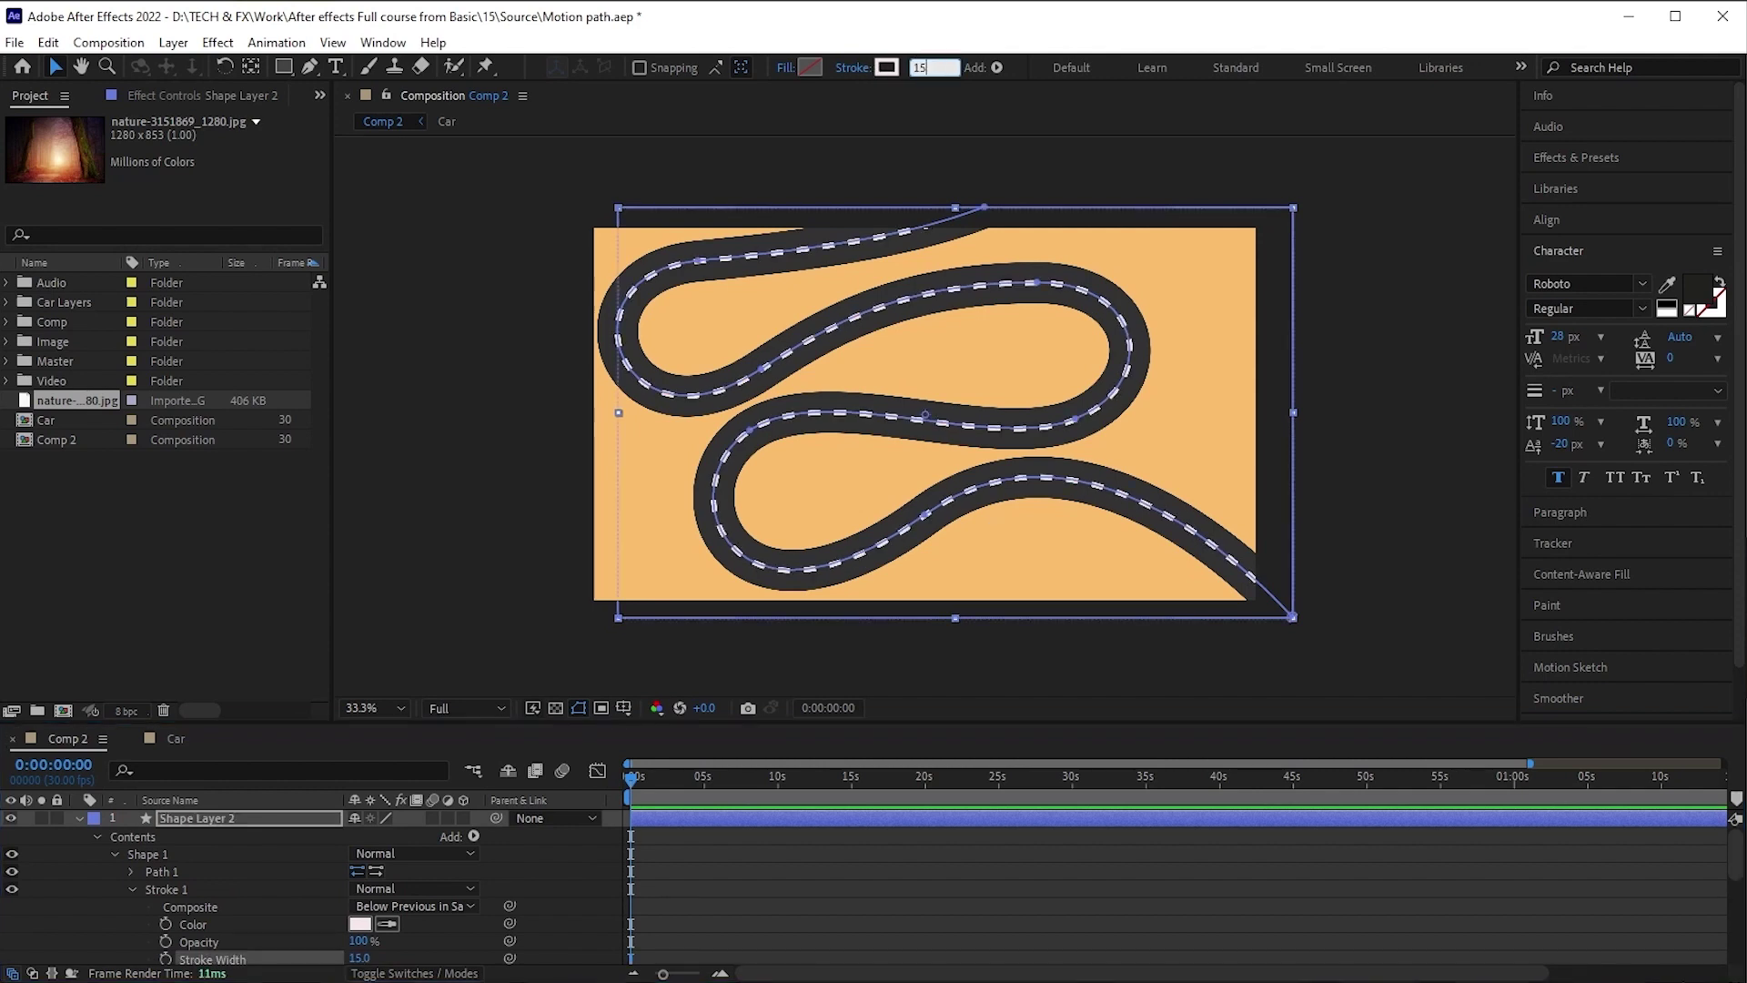
{"action": "left_click", "coordinate": [579, 900]}
Widen the dash Gap to 58 and collapse the layer's properties
{"action": "scroll", "coordinate": [578, 900], "scroll_direction": "down", "scroll_amount": 3}
{"action": "scroll", "coordinate": [579, 900], "scroll_direction": "down", "scroll_amount": 3}
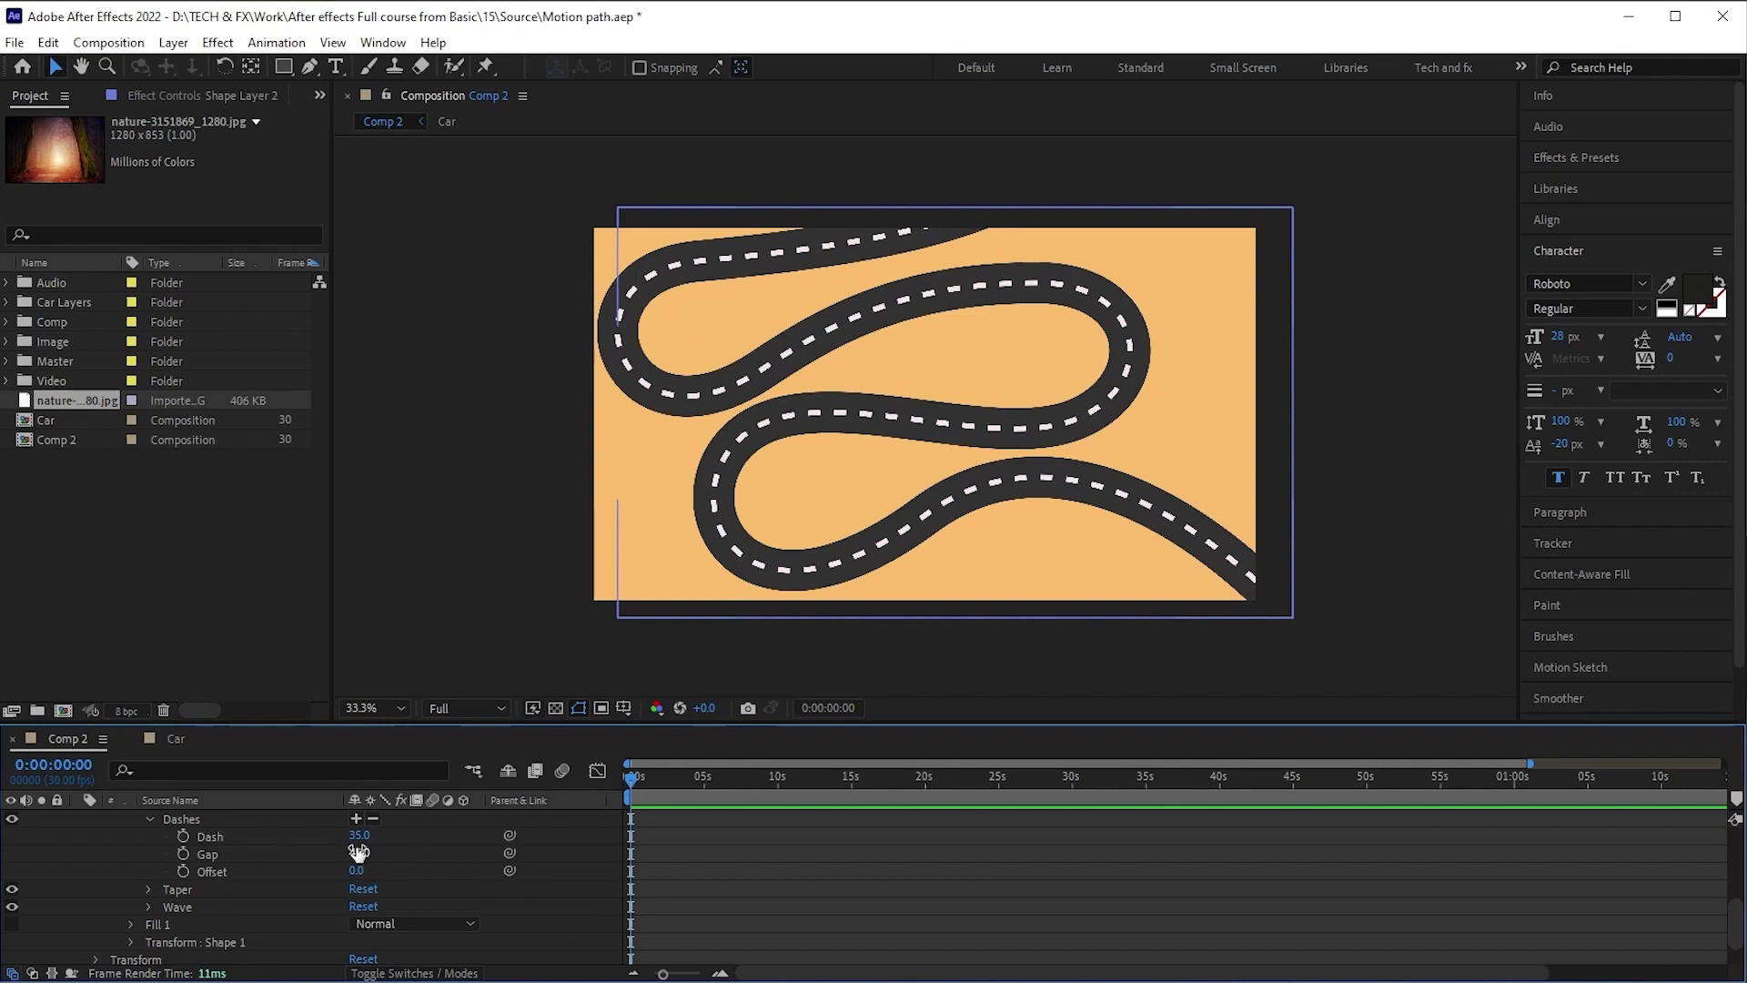
{"action": "left_click_drag", "start_coordinate": [358, 852], "coordinate": [559, 891]}
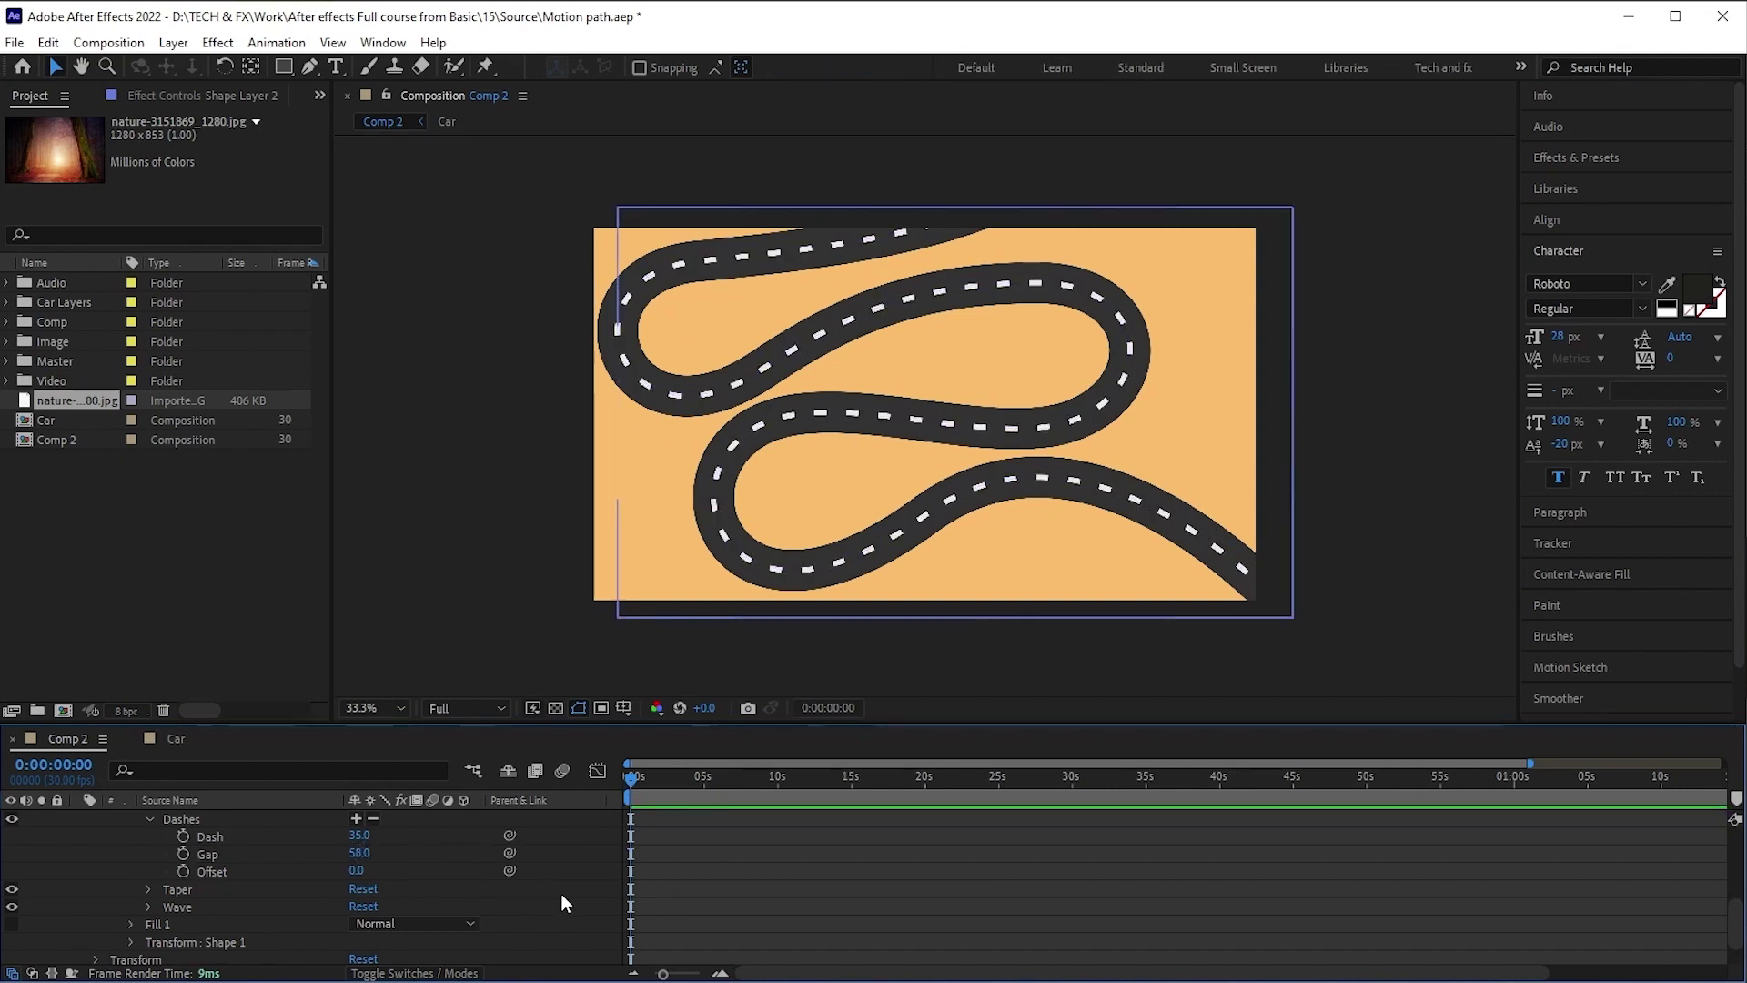
{"action": "key", "text": "u"}
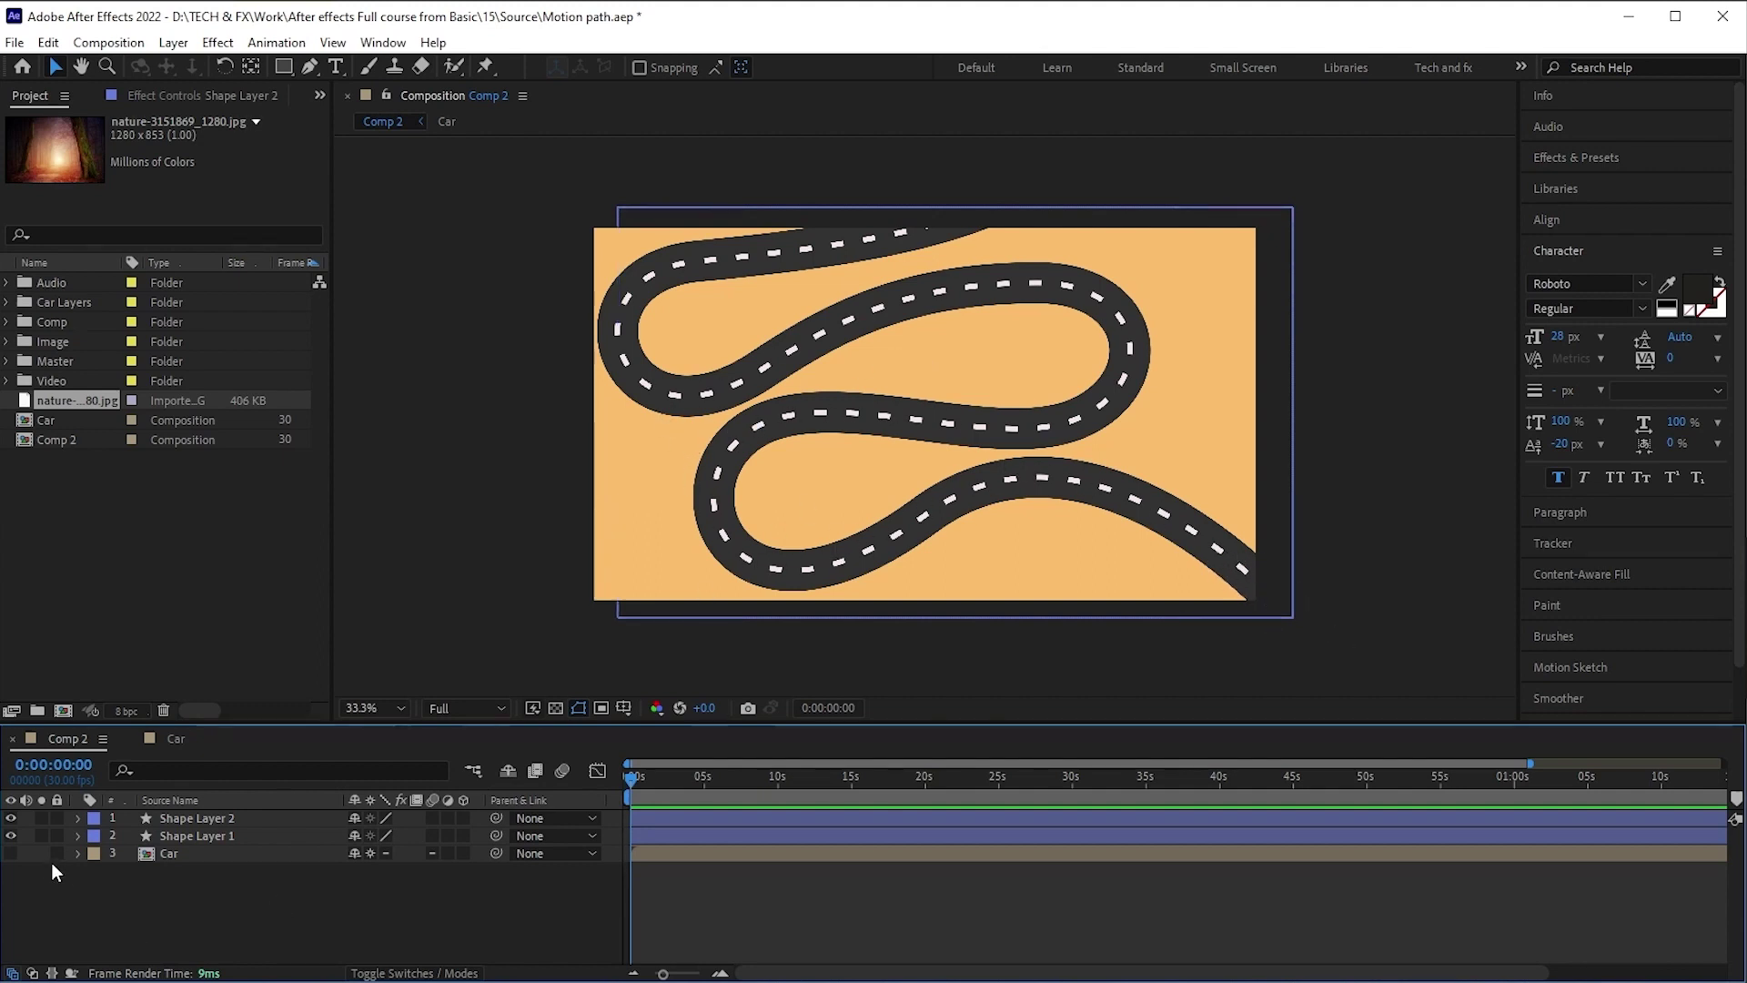
Make the Car layer visible, move it to the top, and scale it to 53%
{"action": "left_click", "coordinate": [11, 852]}
{"action": "left_click", "coordinate": [199, 856]}
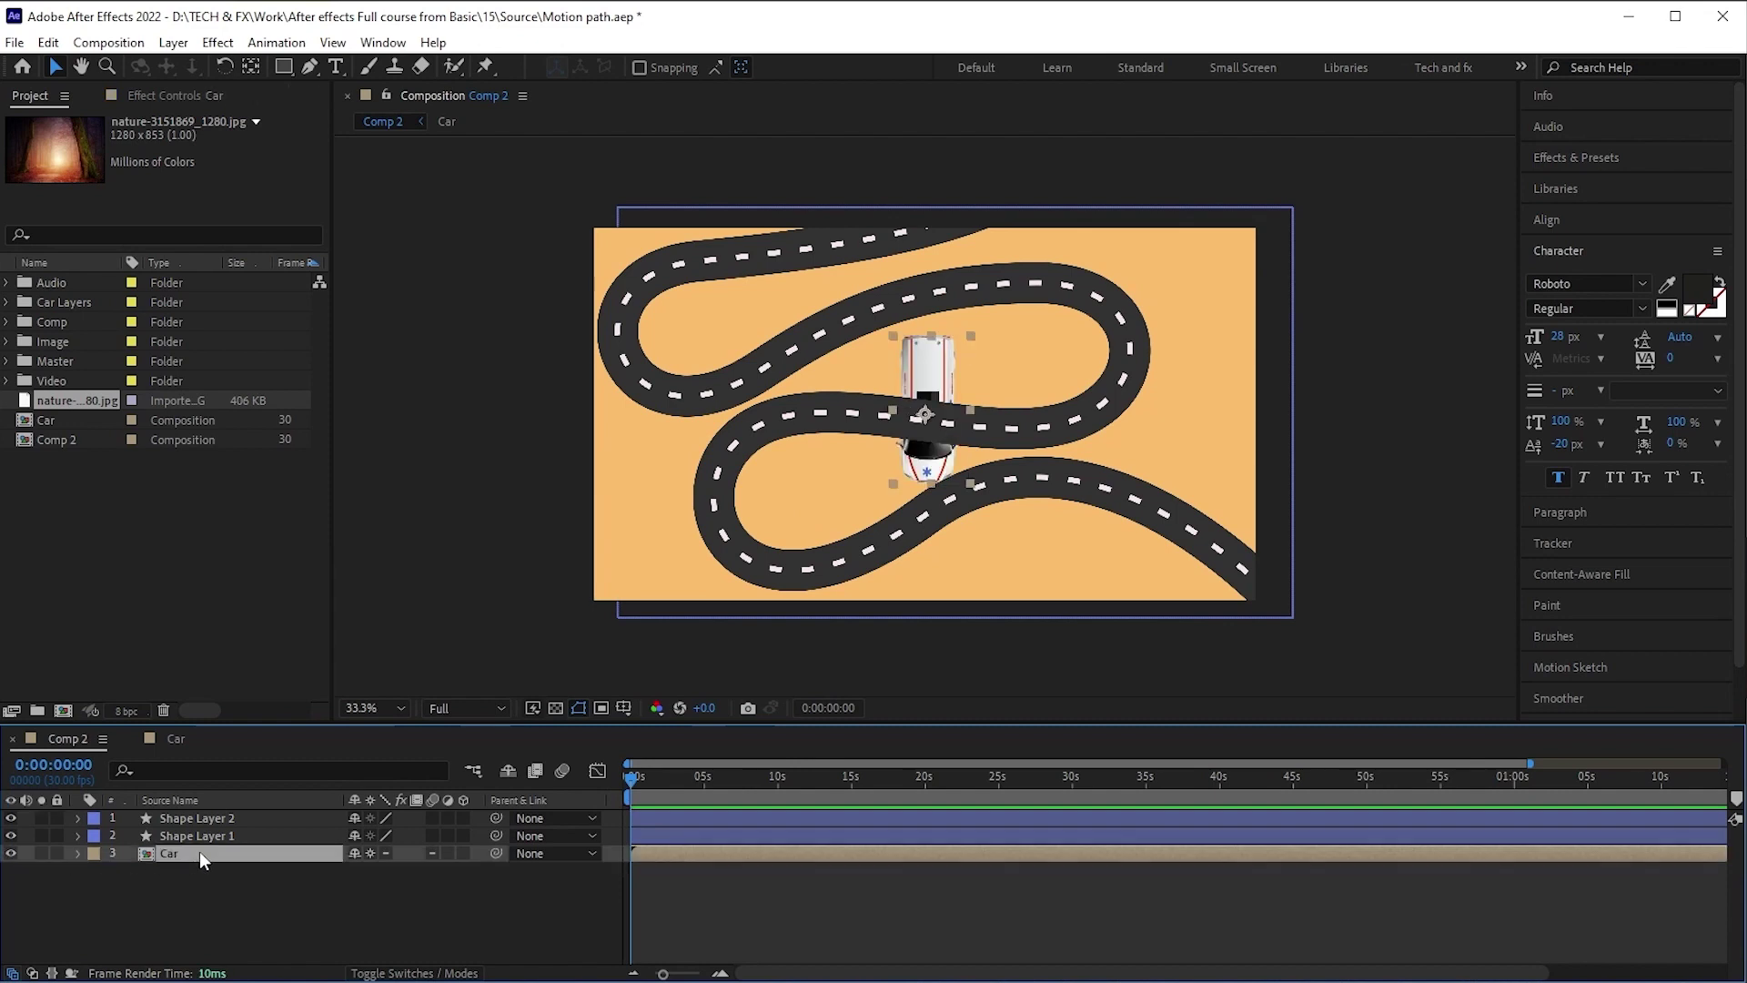
{"action": "key", "text": "ctrl+bracketright"}
{"action": "key", "text": "ctrl+bracketright"}
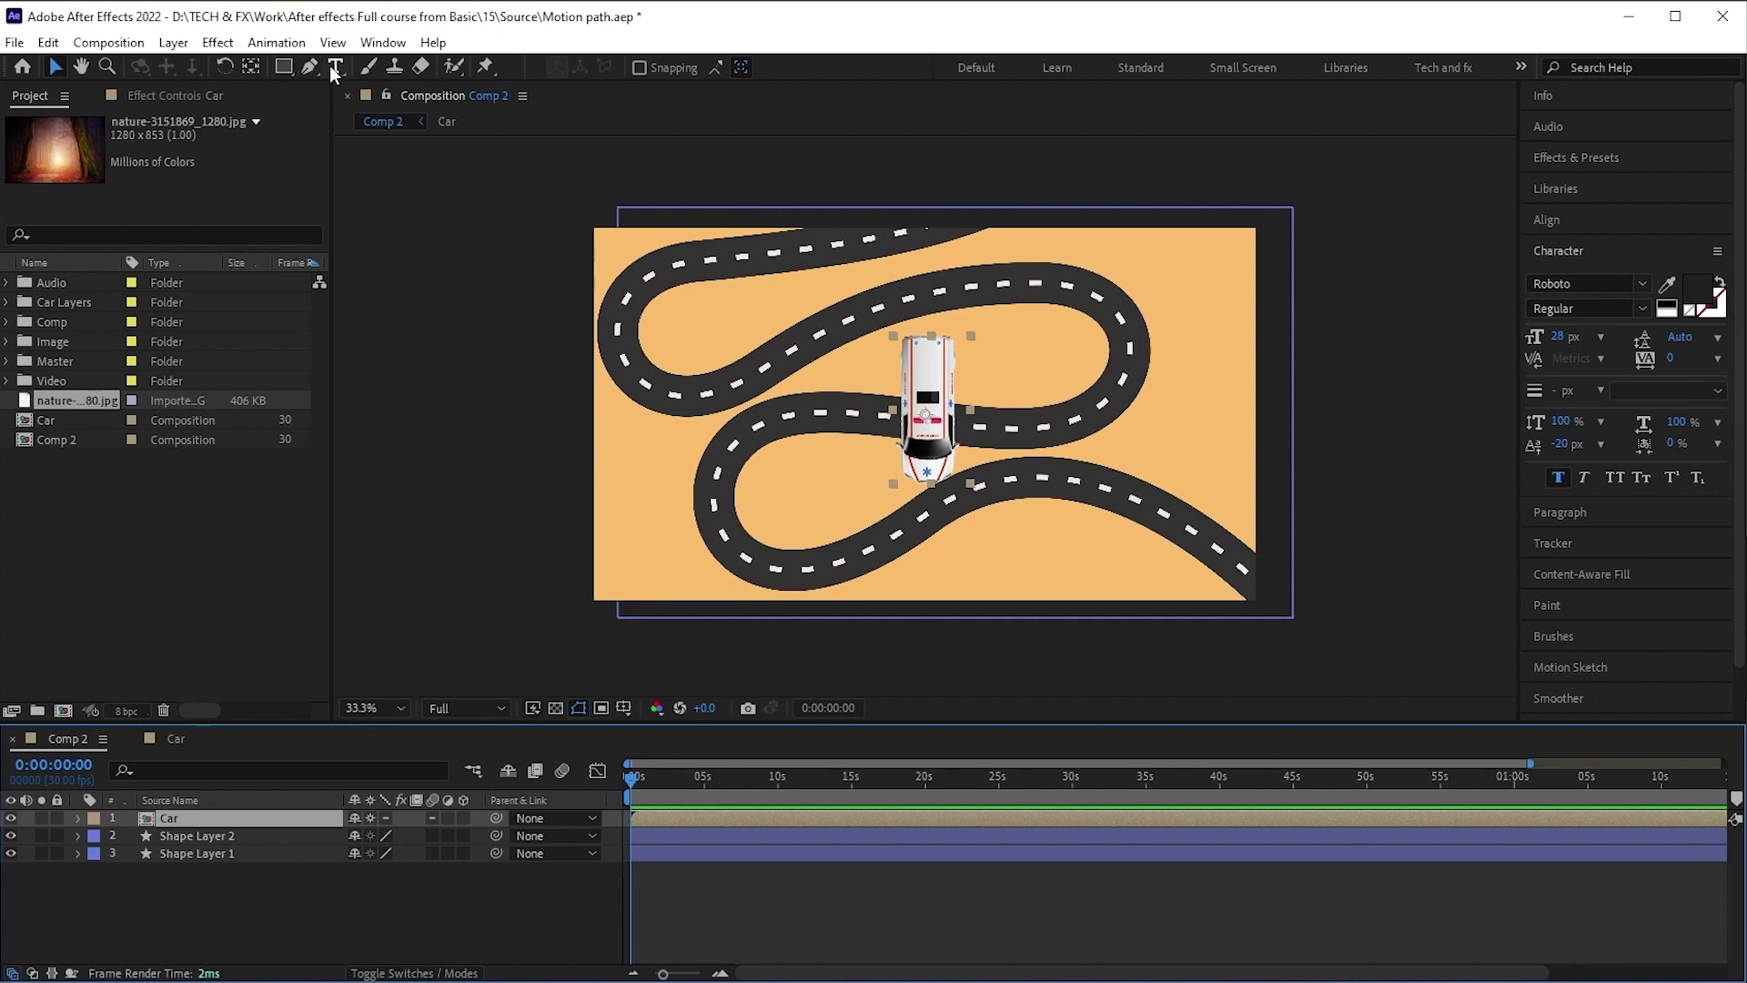
{"action": "key", "text": "s"}
{"action": "left_click_drag", "start_coordinate": [377, 835], "coordinate": [319, 846]}
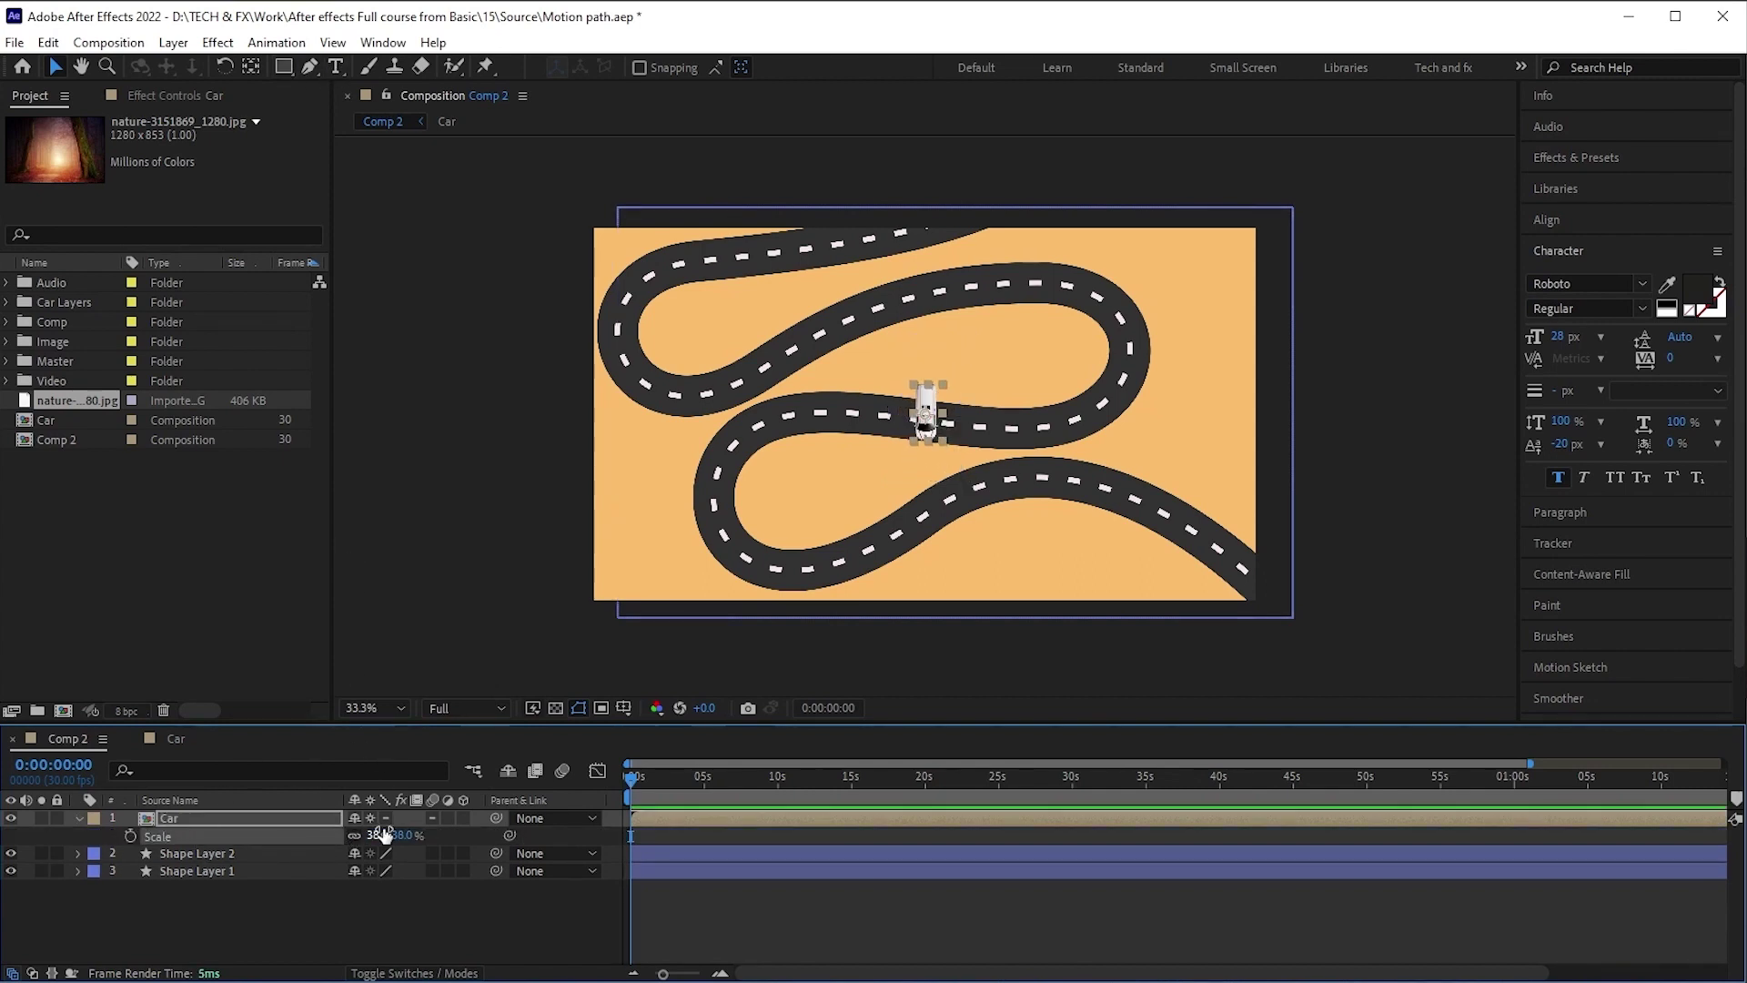
Rotate the car to 123° at position 1780,907 and fit the composition in the viewer
{"action": "key", "text": "r"}
{"action": "mouse_move", "coordinate": [375, 835]}
{"action": "left_mouse_down"}
{"action": "mouse_move", "coordinate": [320, 855]}
{"action": "mouse_move", "coordinate": [557, 811]}
{"action": "mouse_move", "coordinate": [397, 853]}
{"action": "left_mouse_up"}
{"action": "key", "text": "shift+p"}
{"action": "scroll", "coordinate": [936, 555], "scroll_direction": "up", "scroll_amount": 3}
{"action": "key", "text": "shift+s"}
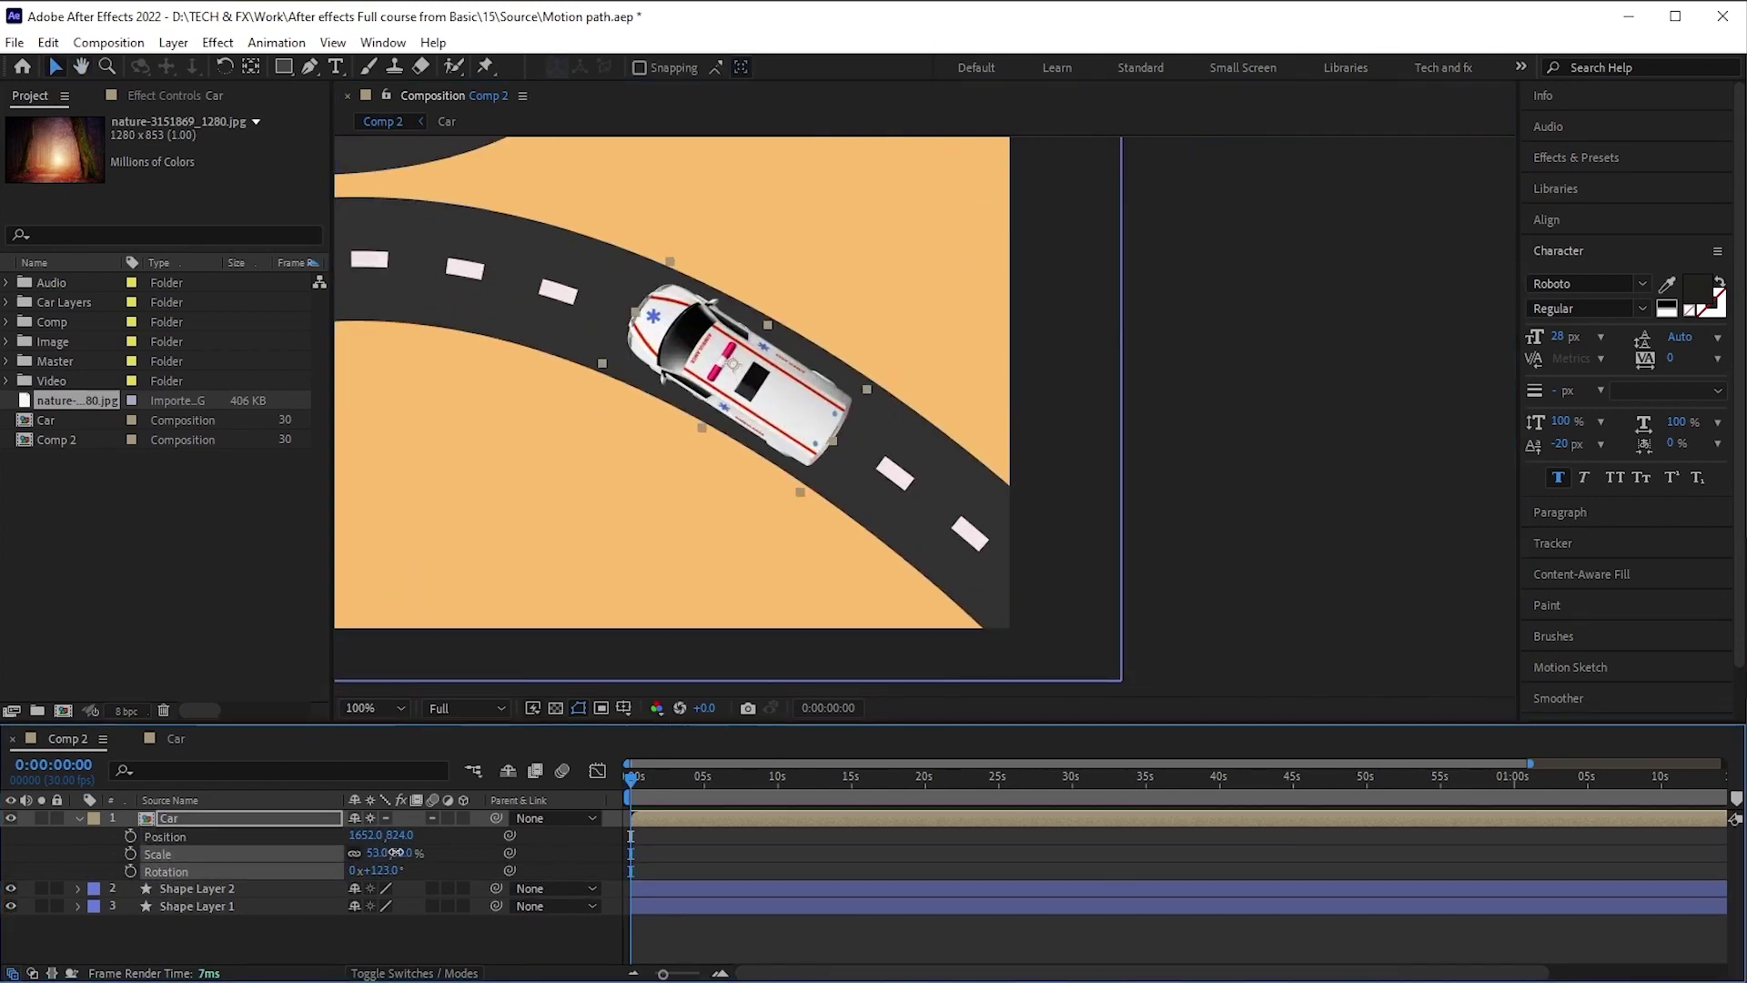
{"action": "scroll", "coordinate": [726, 462], "scroll_direction": "down", "scroll_amount": 2}
{"action": "scroll", "coordinate": [726, 462], "scroll_direction": "down", "scroll_amount": 2}
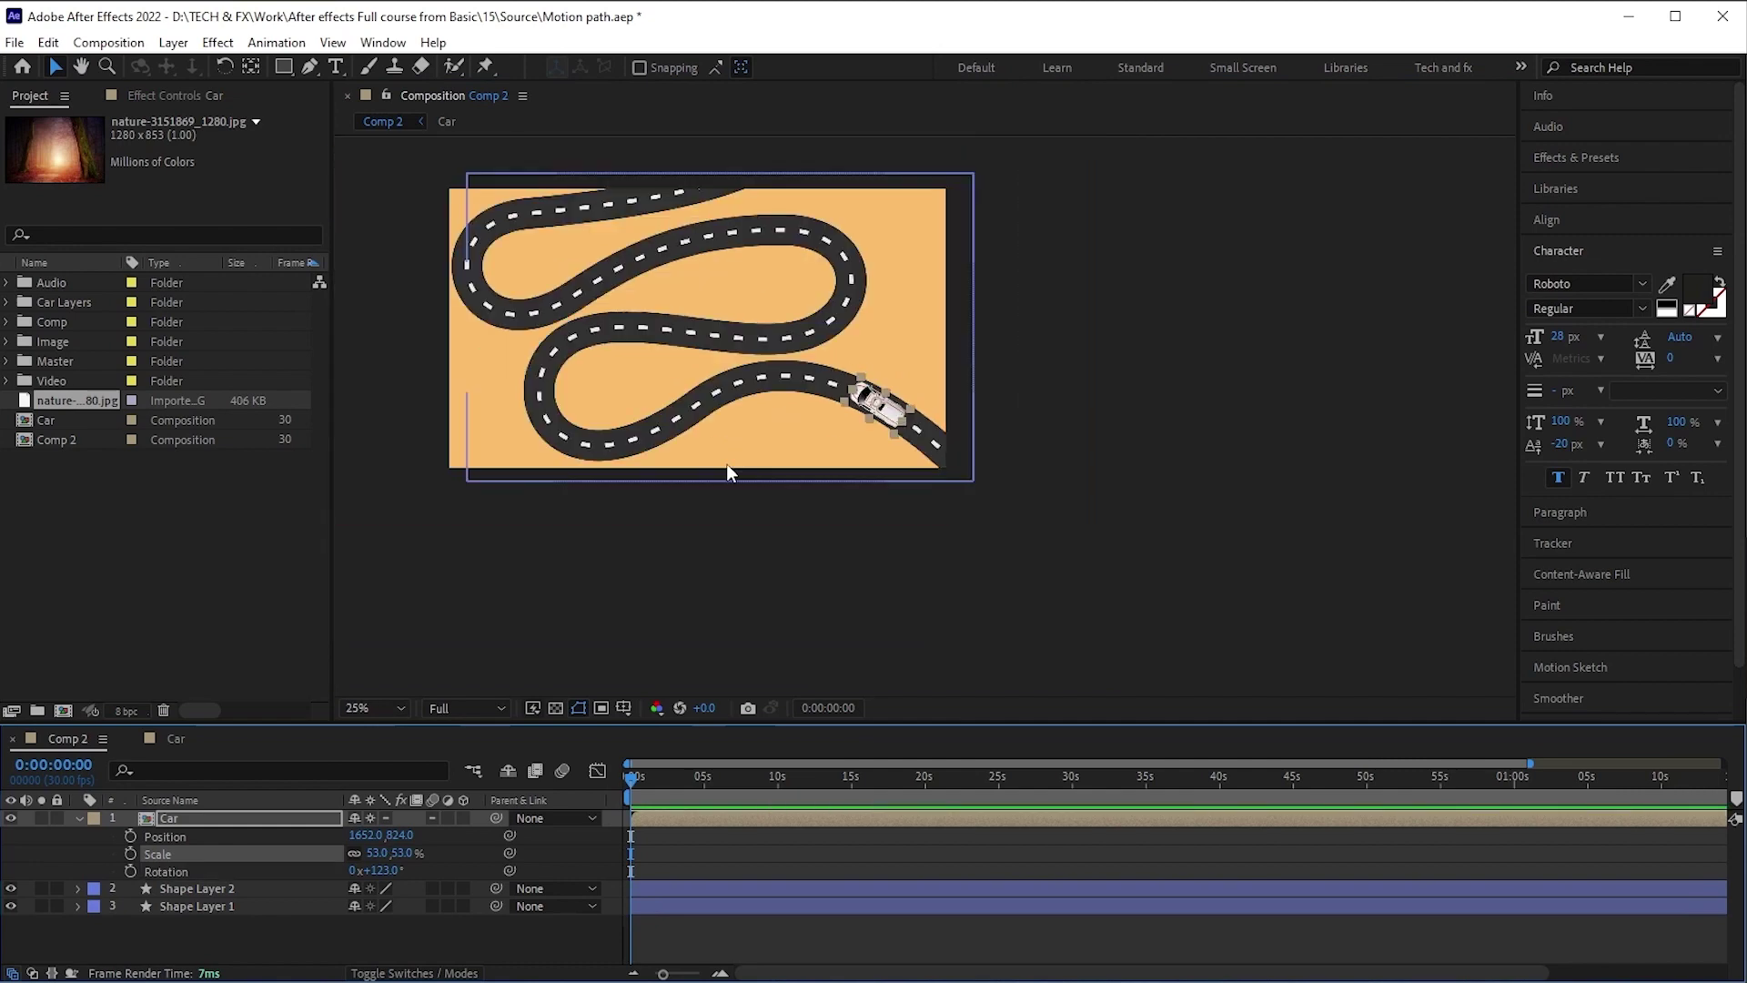
{"action": "left_click", "coordinate": [373, 708]}
{"action": "left_click", "coordinate": [379, 335]}
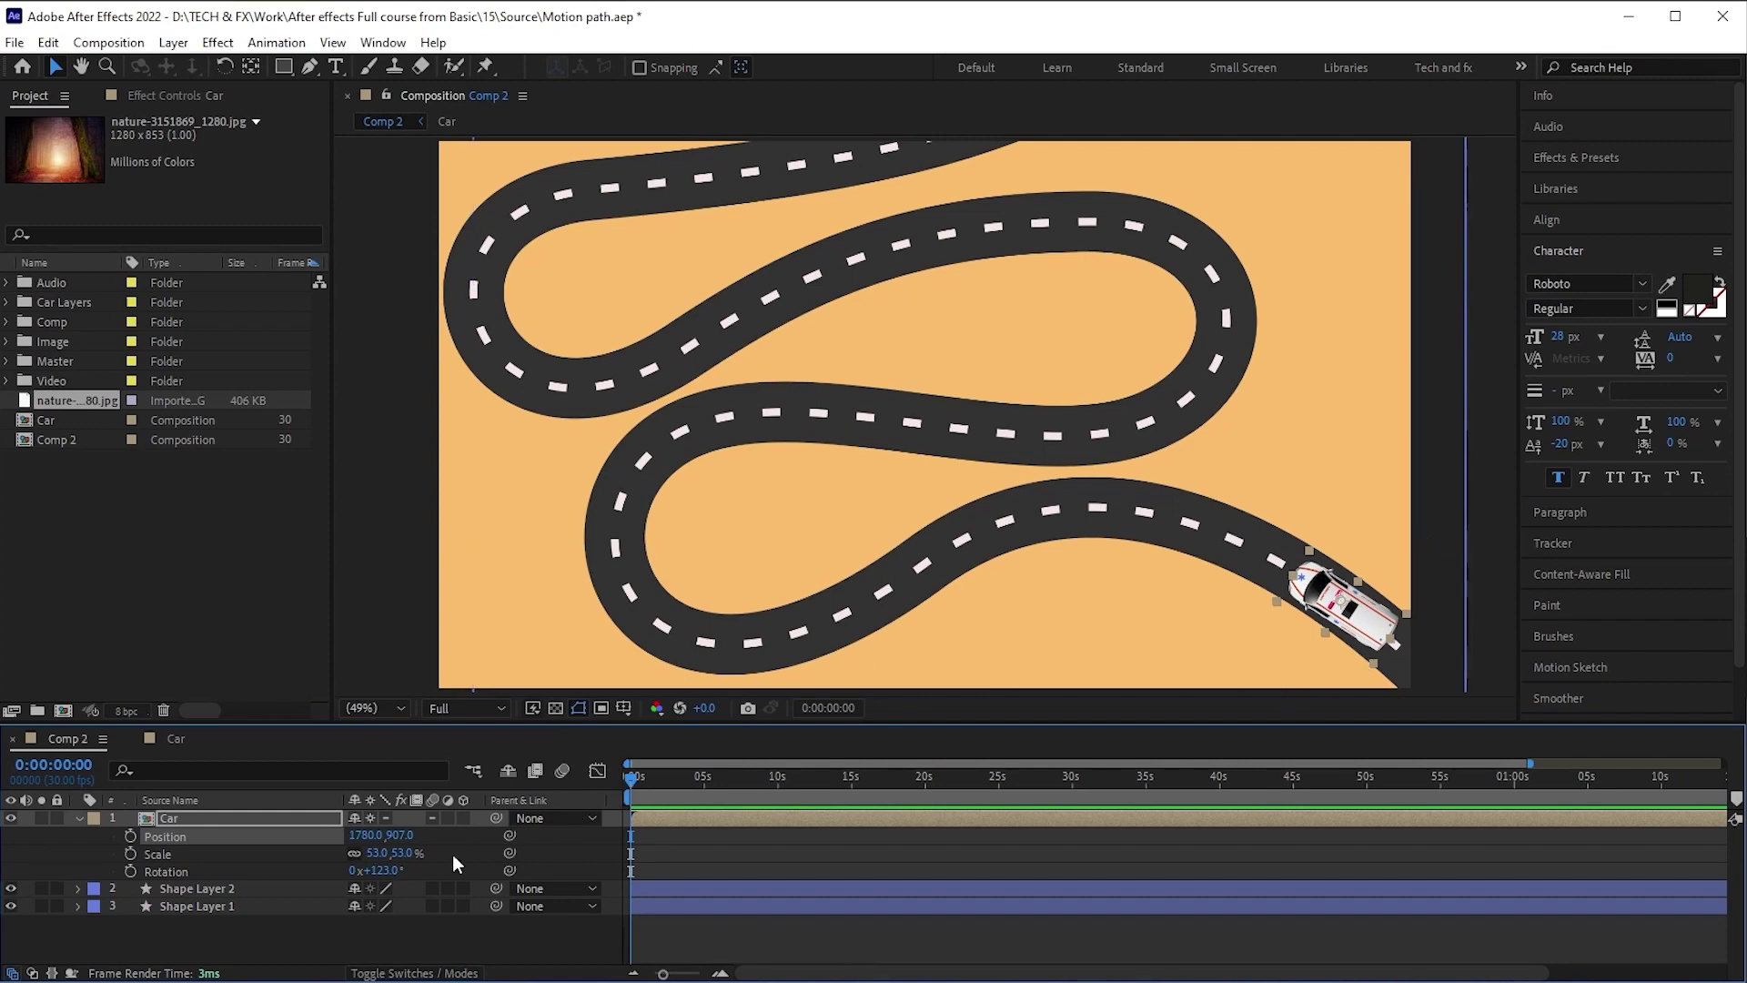
{"action": "left_click", "coordinate": [79, 819]}
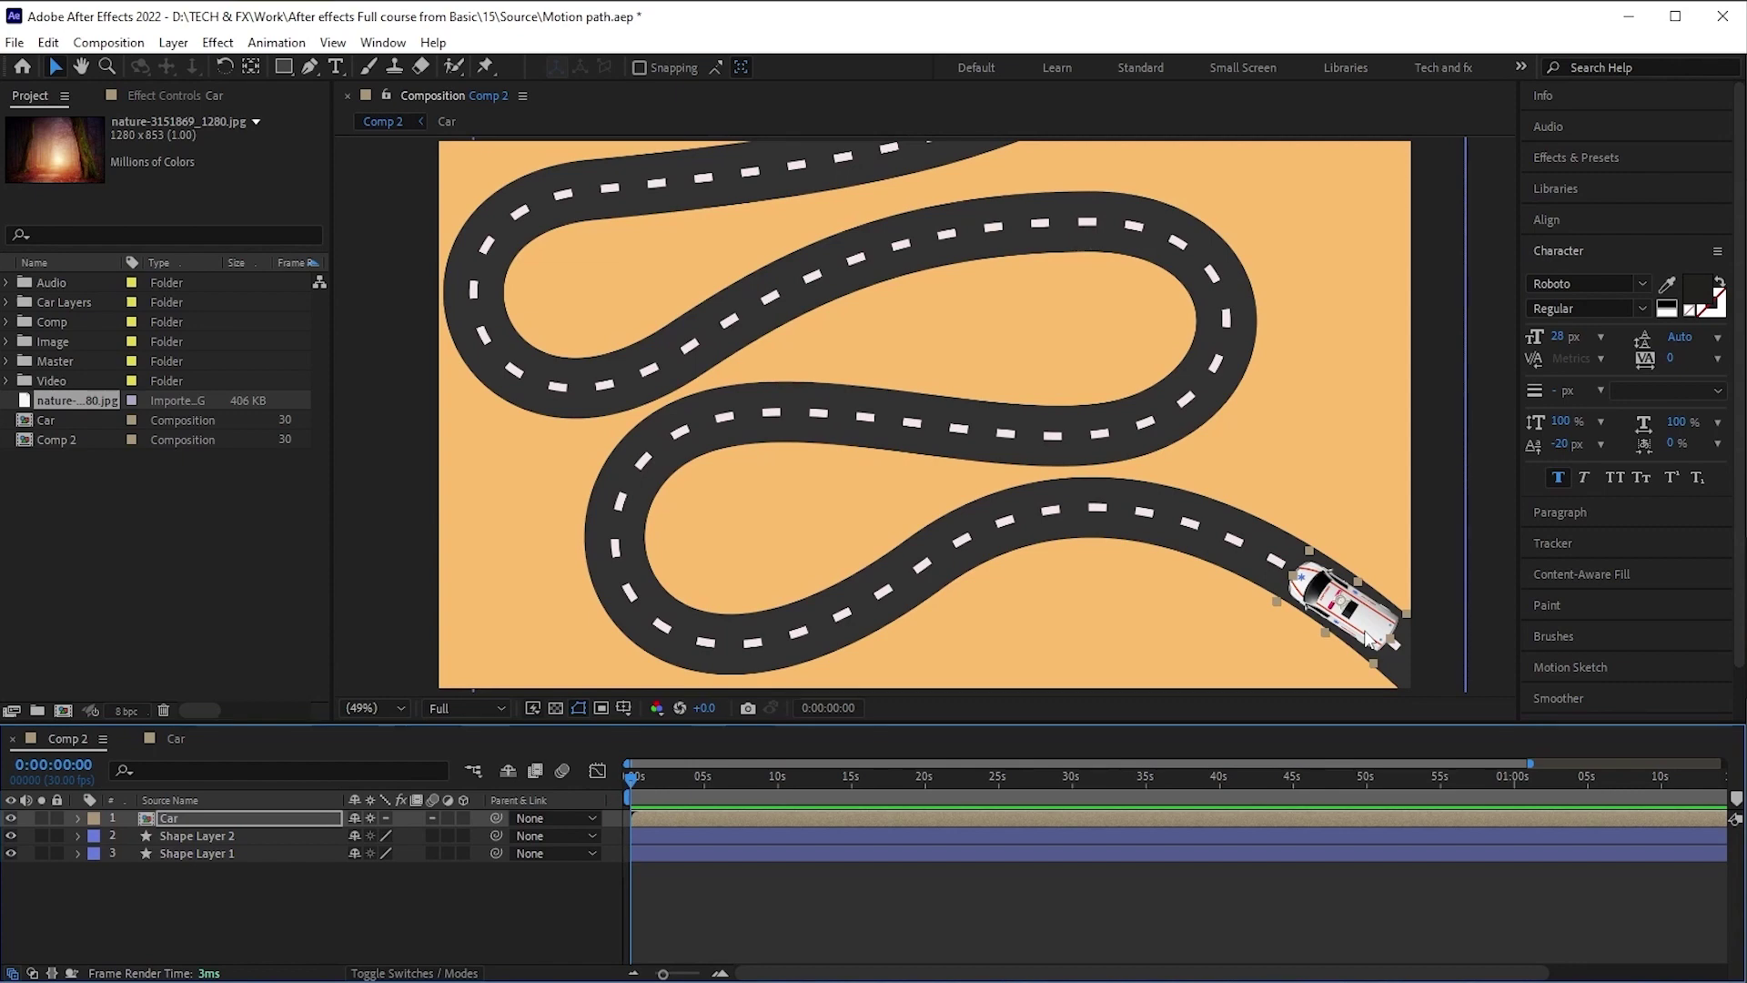
{"action": "left_click", "coordinate": [231, 853]}
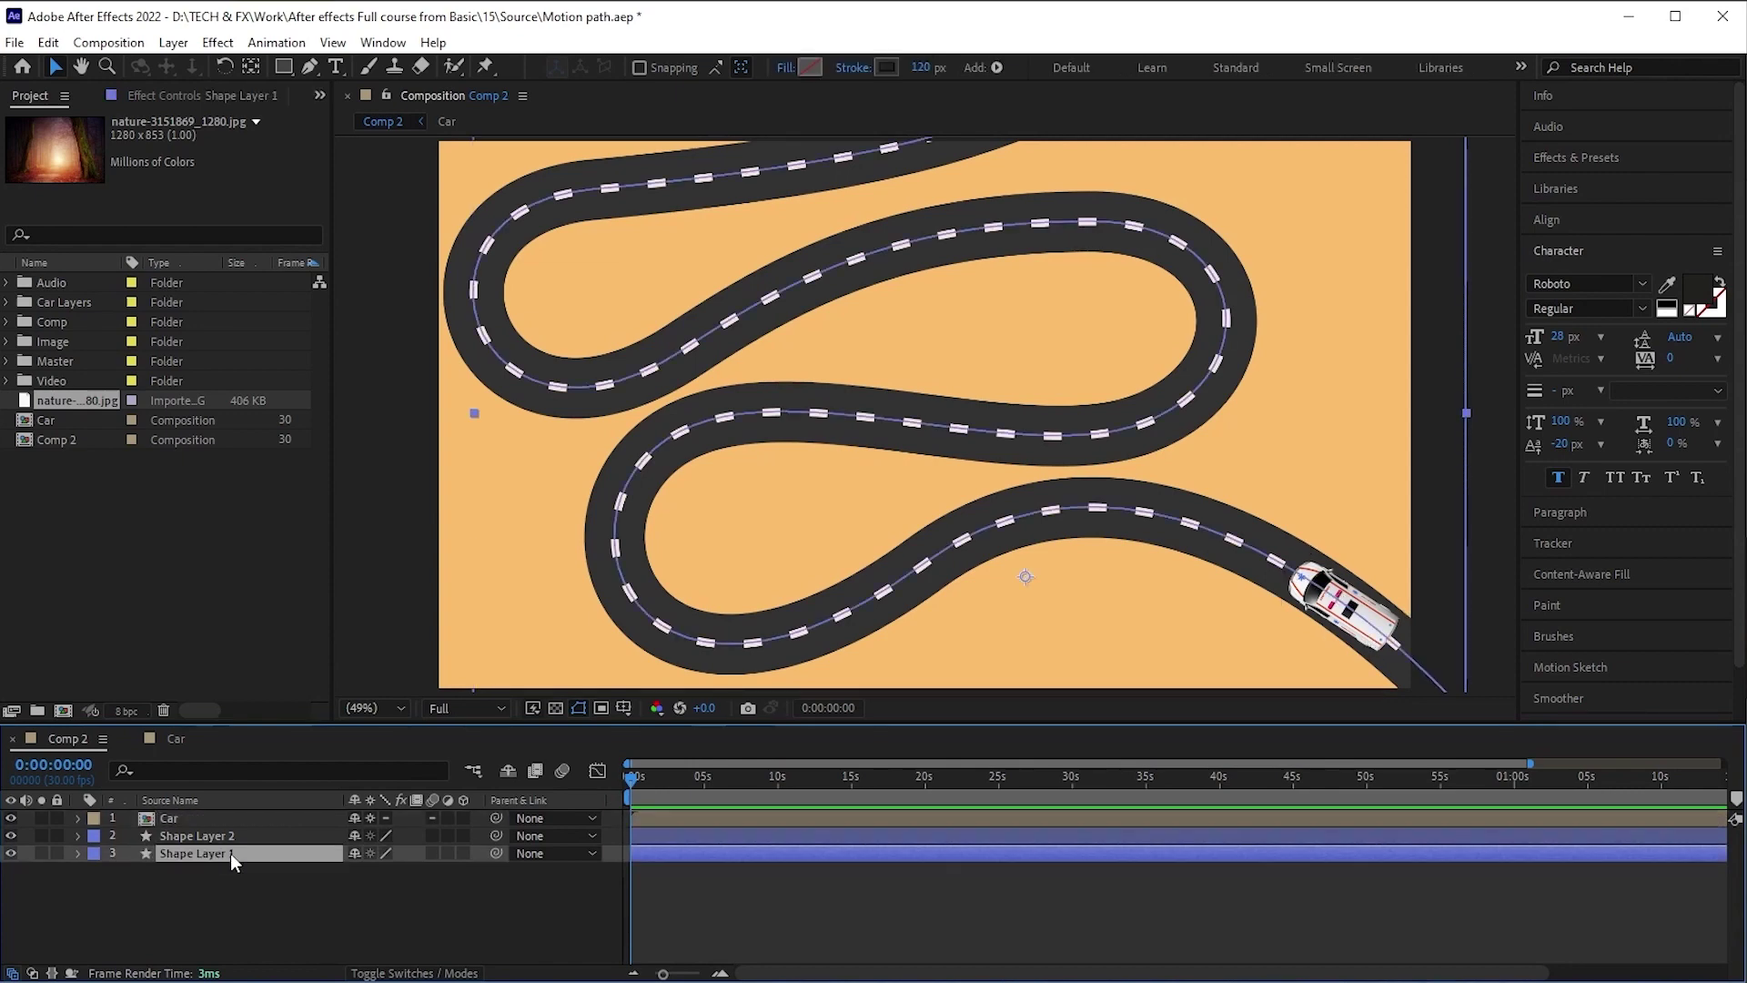
{"action": "left_click", "coordinate": [78, 853]}
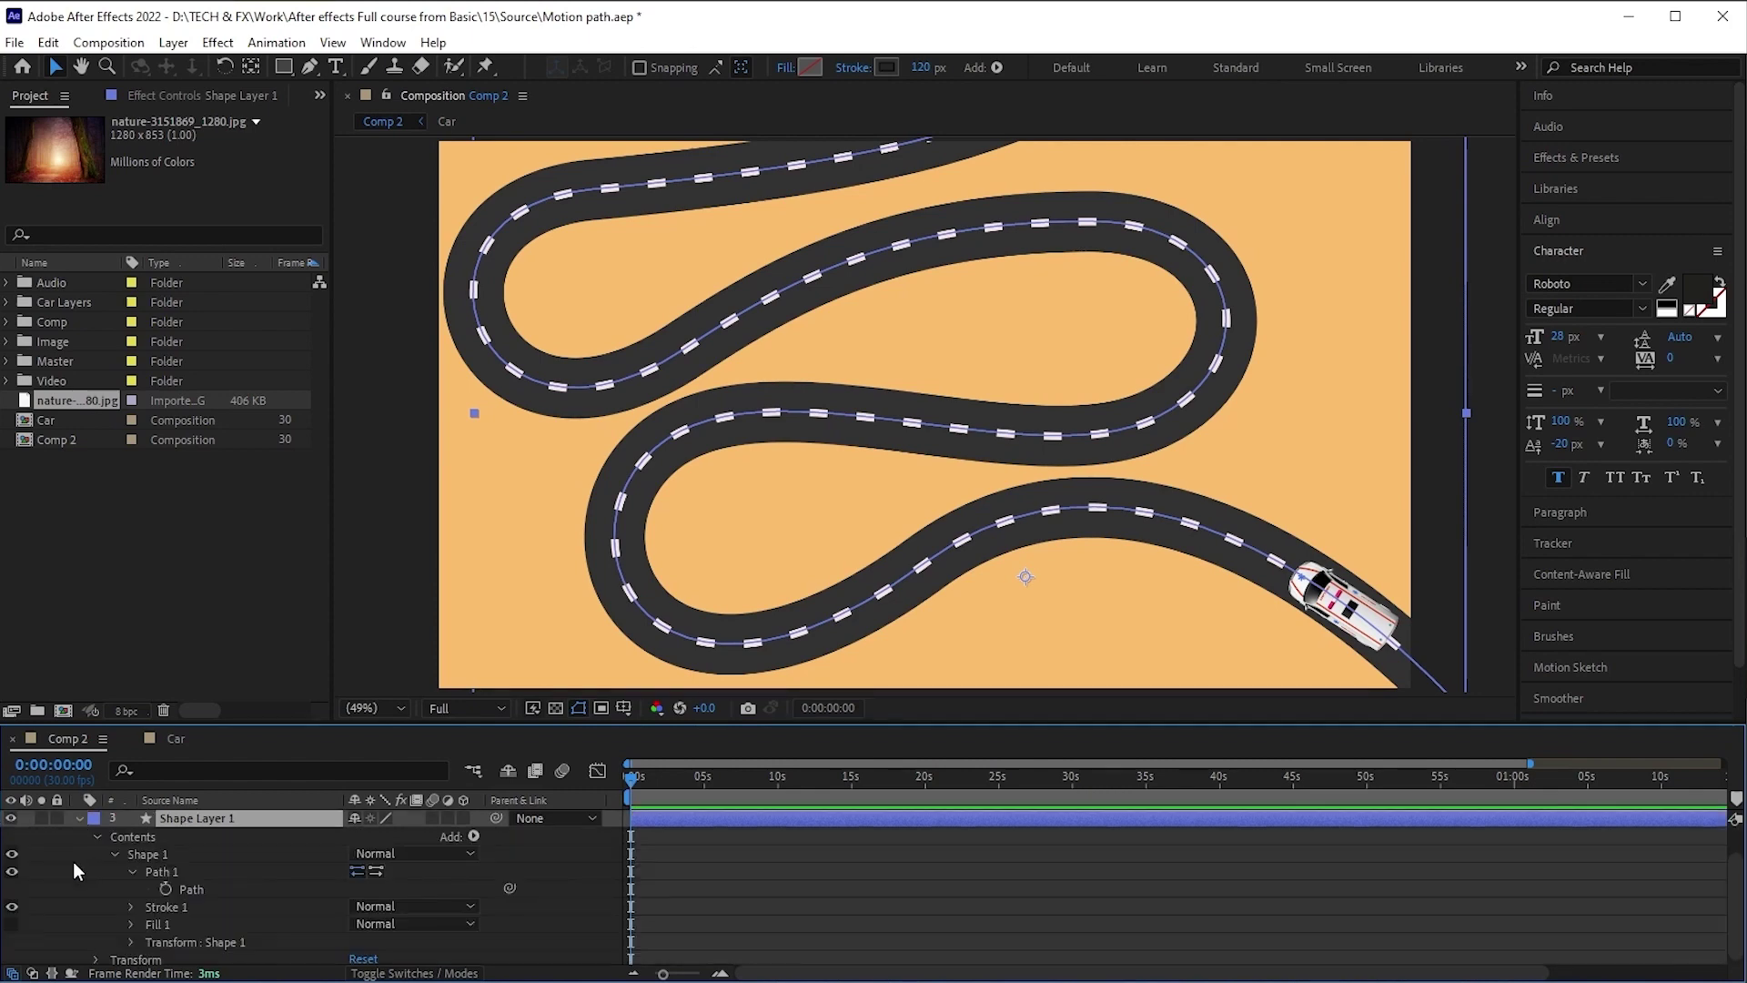
{"action": "left_click", "coordinate": [147, 871]}
{"action": "left_click", "coordinate": [209, 888]}
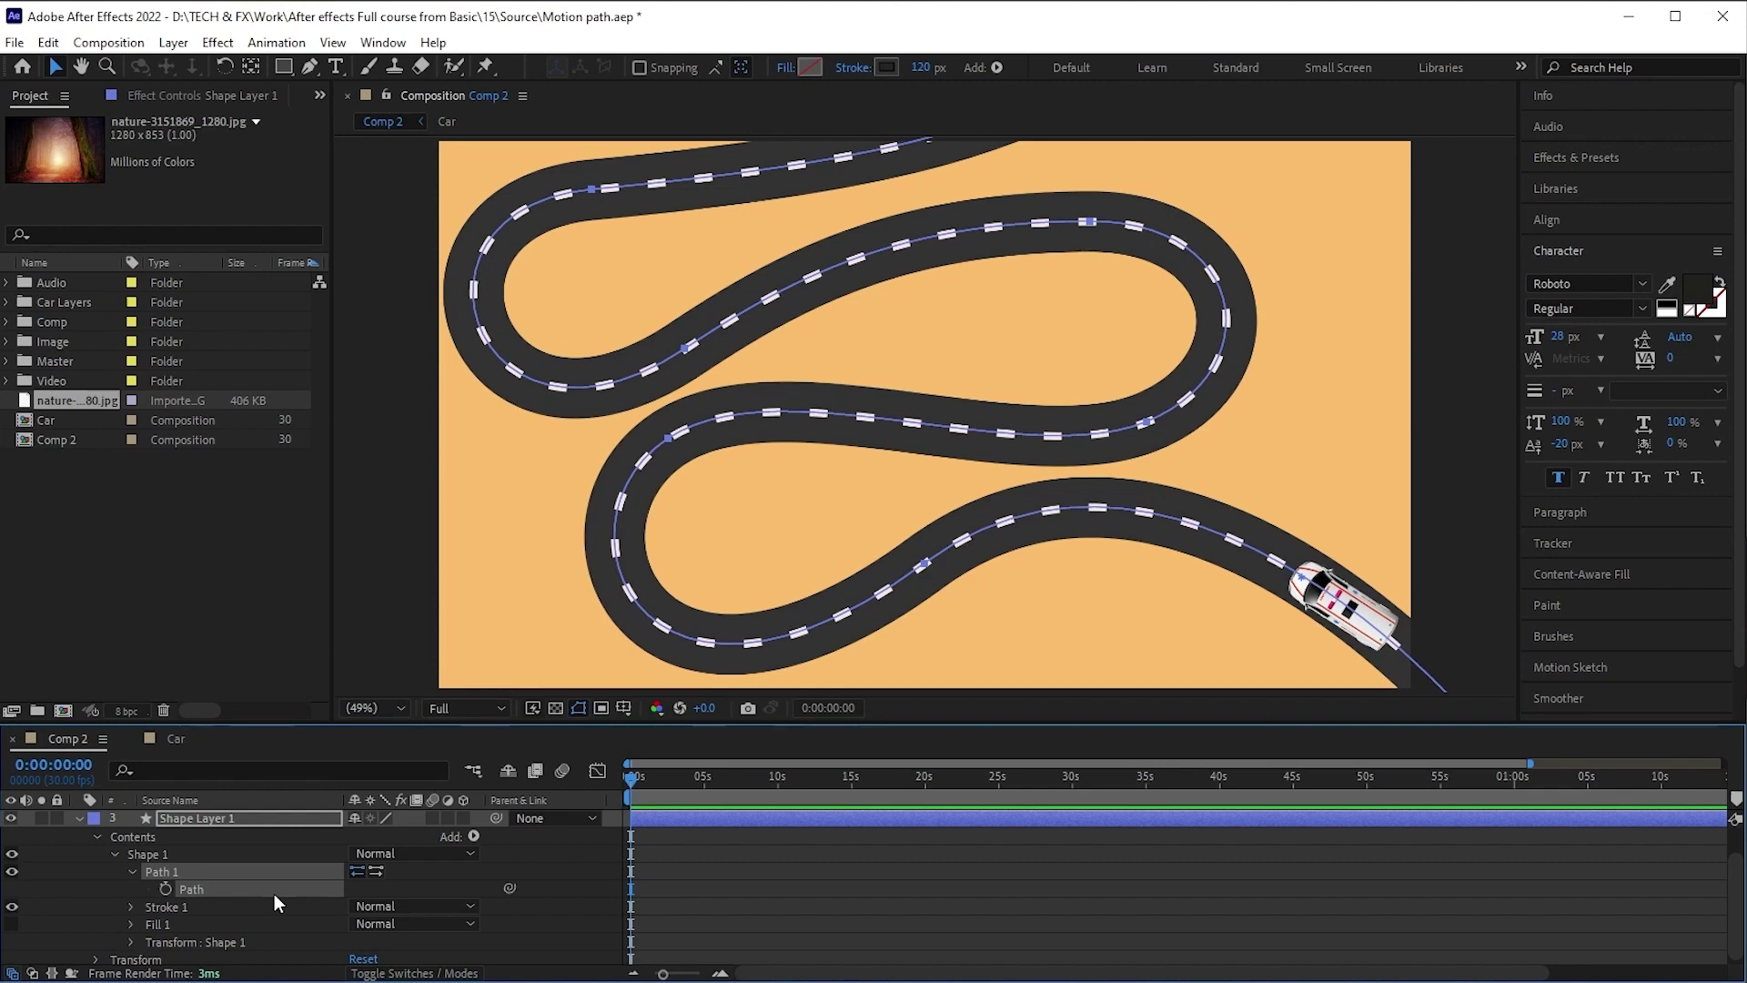
{"action": "left_click", "coordinate": [74, 817]}
{"action": "left_click", "coordinate": [170, 817]}
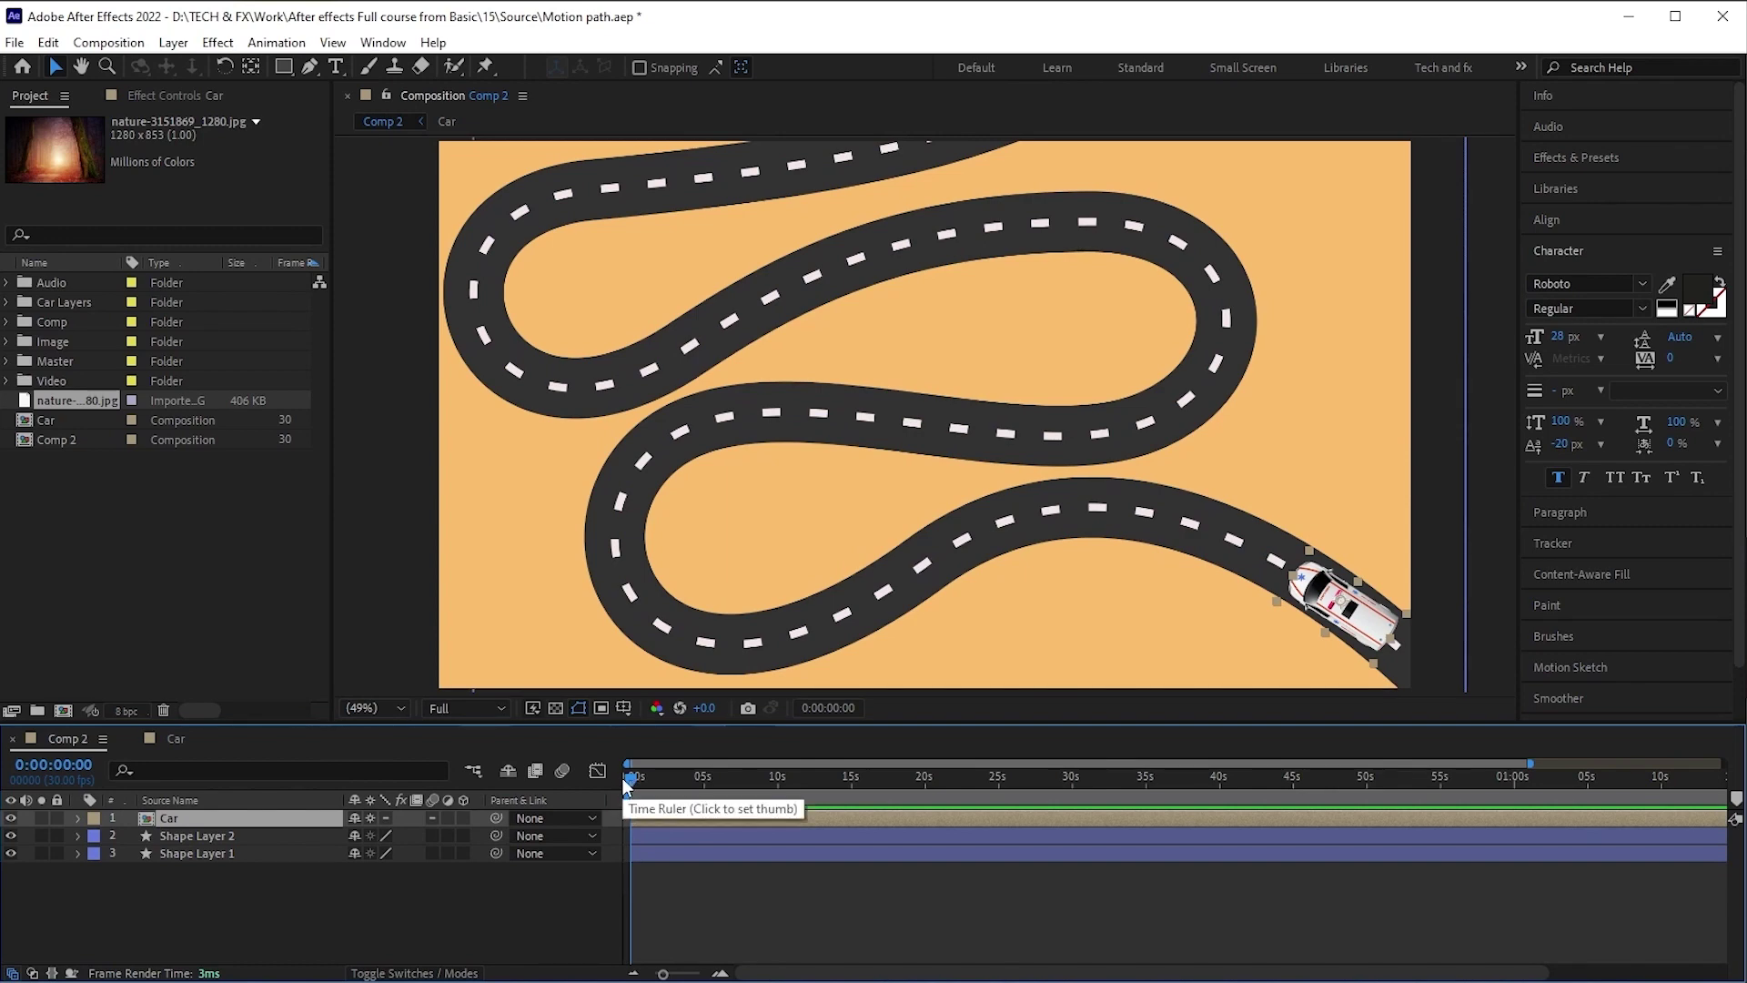
Paste the road path into the Car layer's Position as keyframes and check the motion
{"action": "key", "text": "p"}
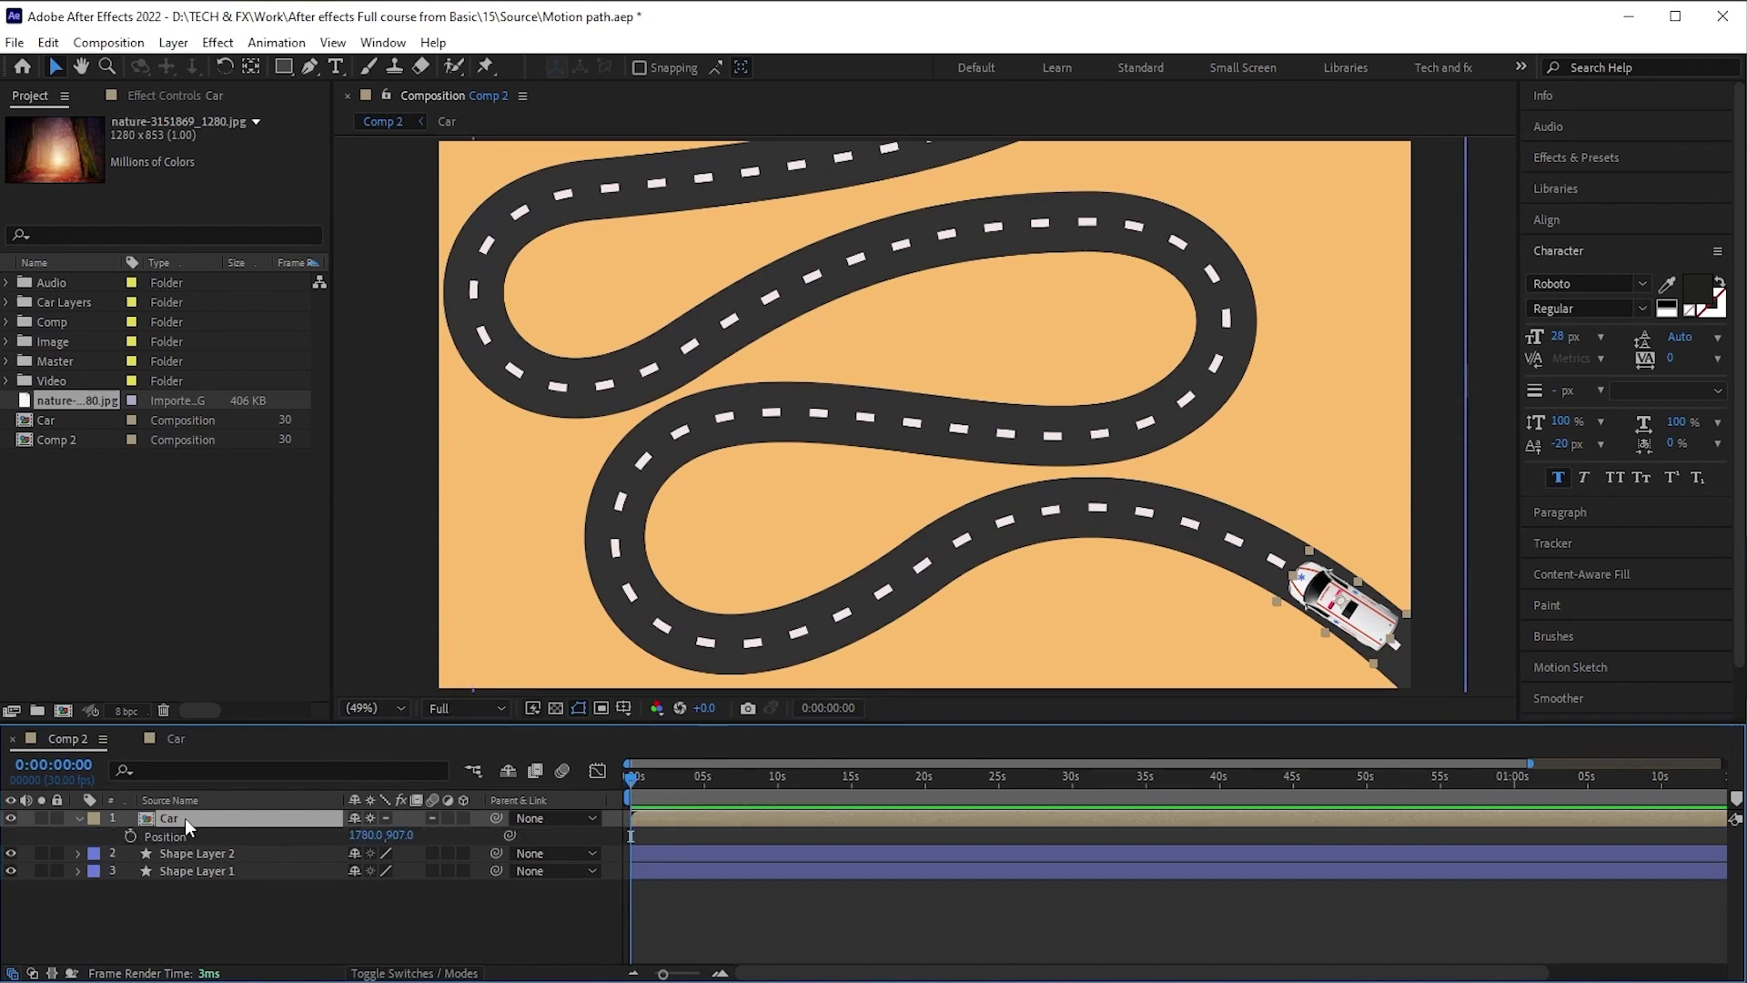
{"action": "left_click", "coordinate": [172, 834]}
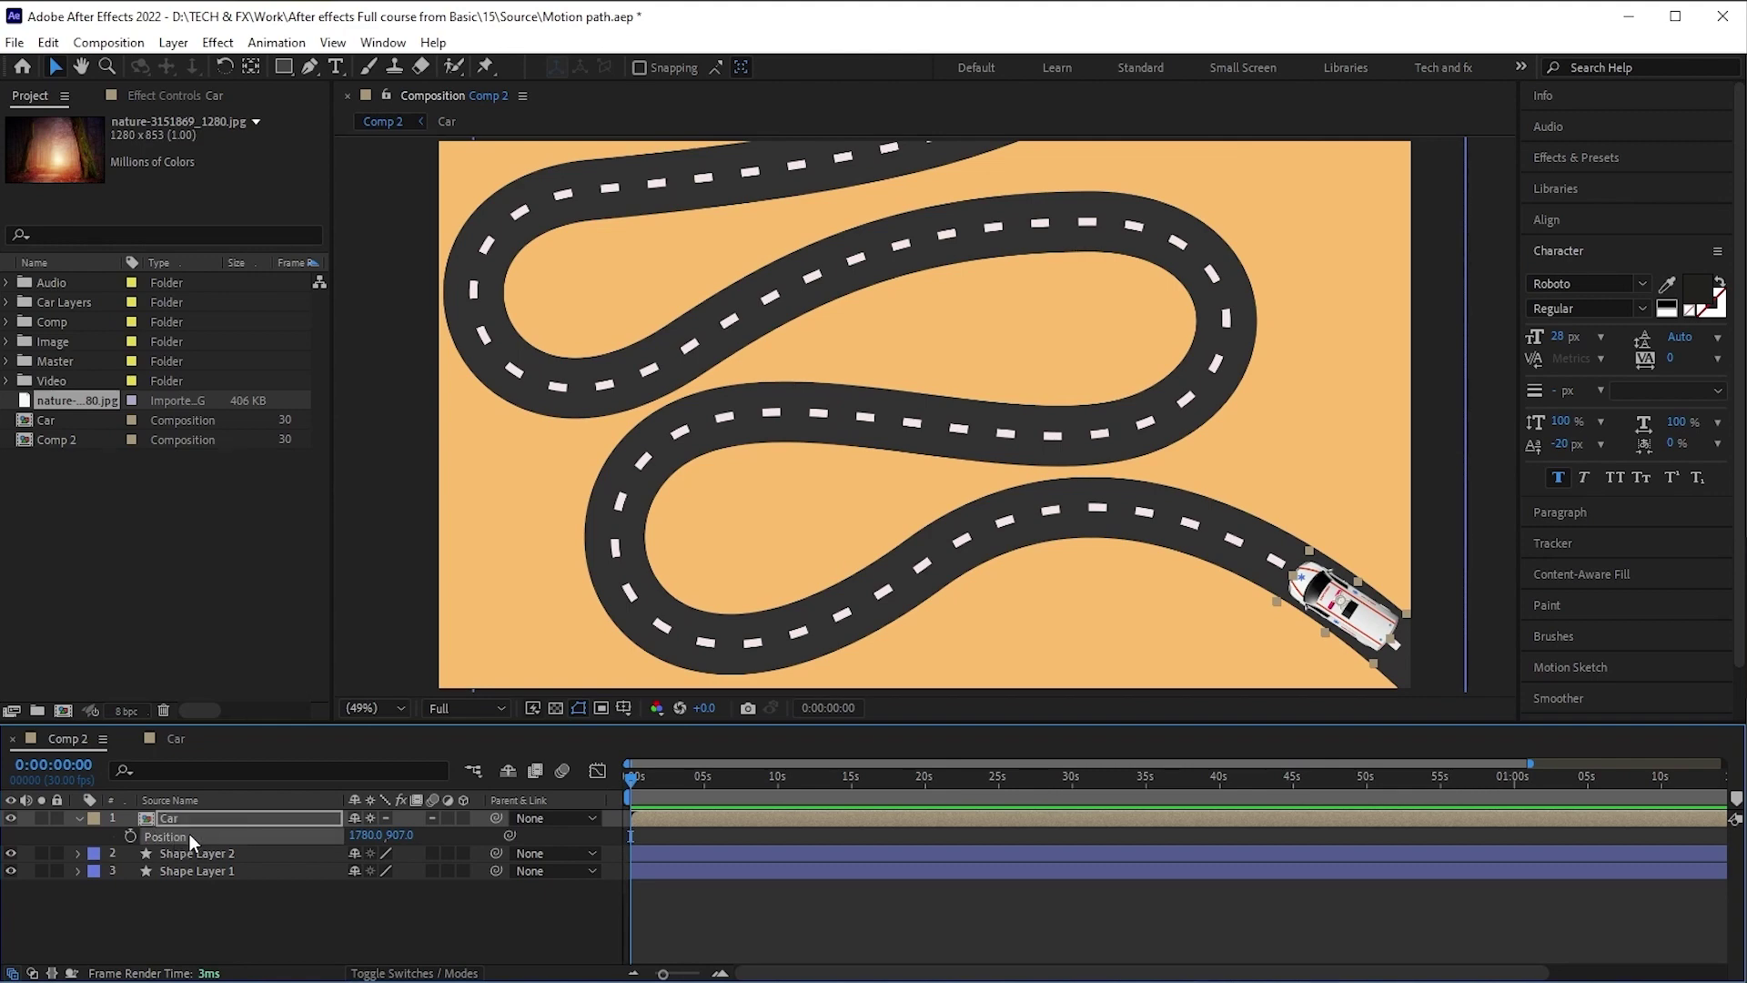
{"action": "left_click", "coordinate": [189, 834]}
{"action": "key", "text": "ctrl+v"}
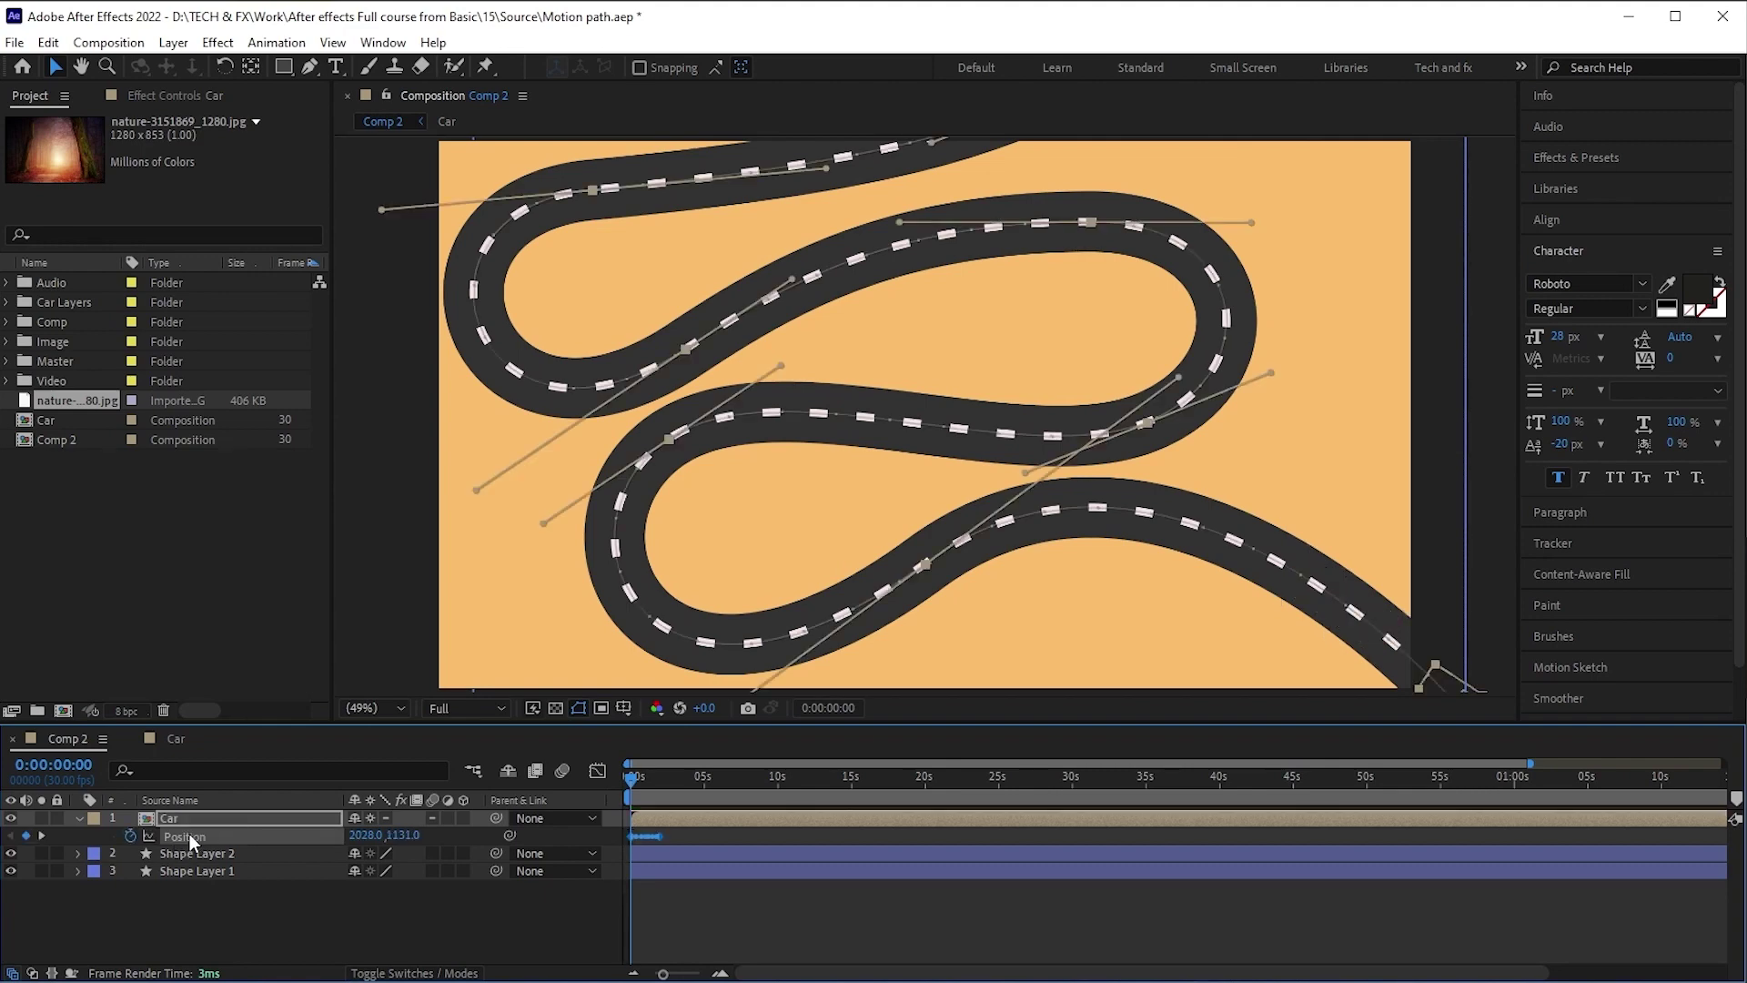
{"action": "left_click_drag", "start_coordinate": [662, 974], "coordinate": [690, 976]}
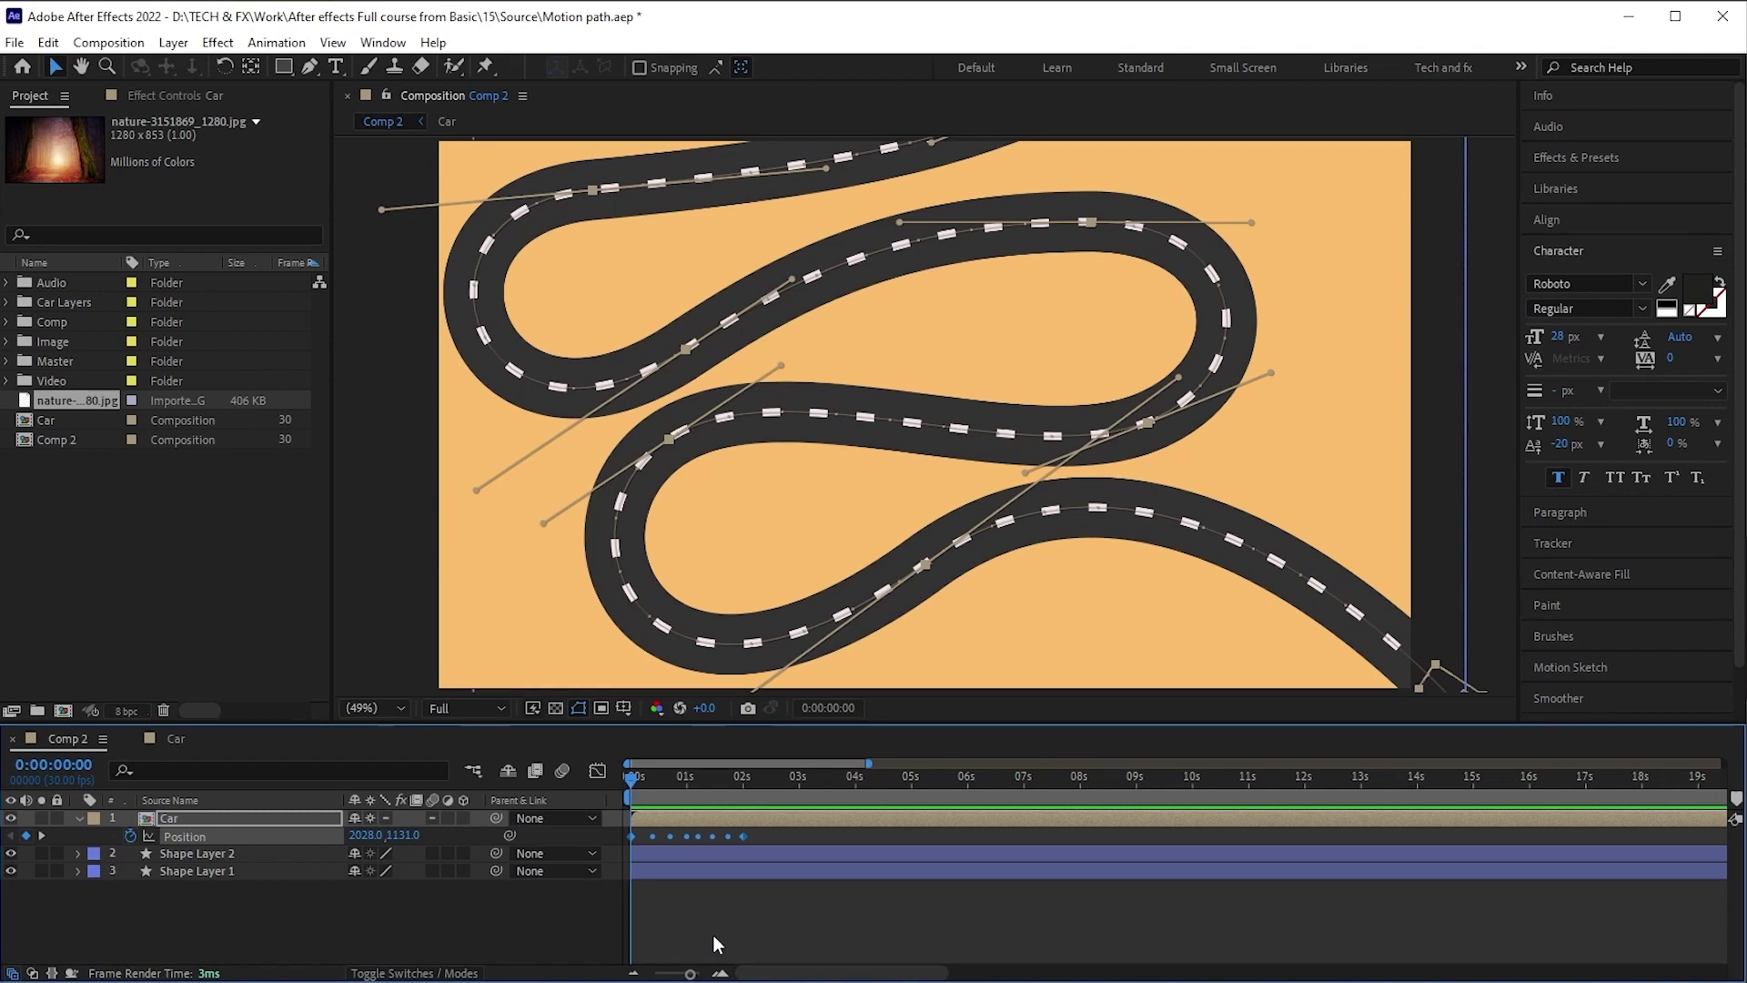
{"action": "left_click", "coordinate": [767, 775]}
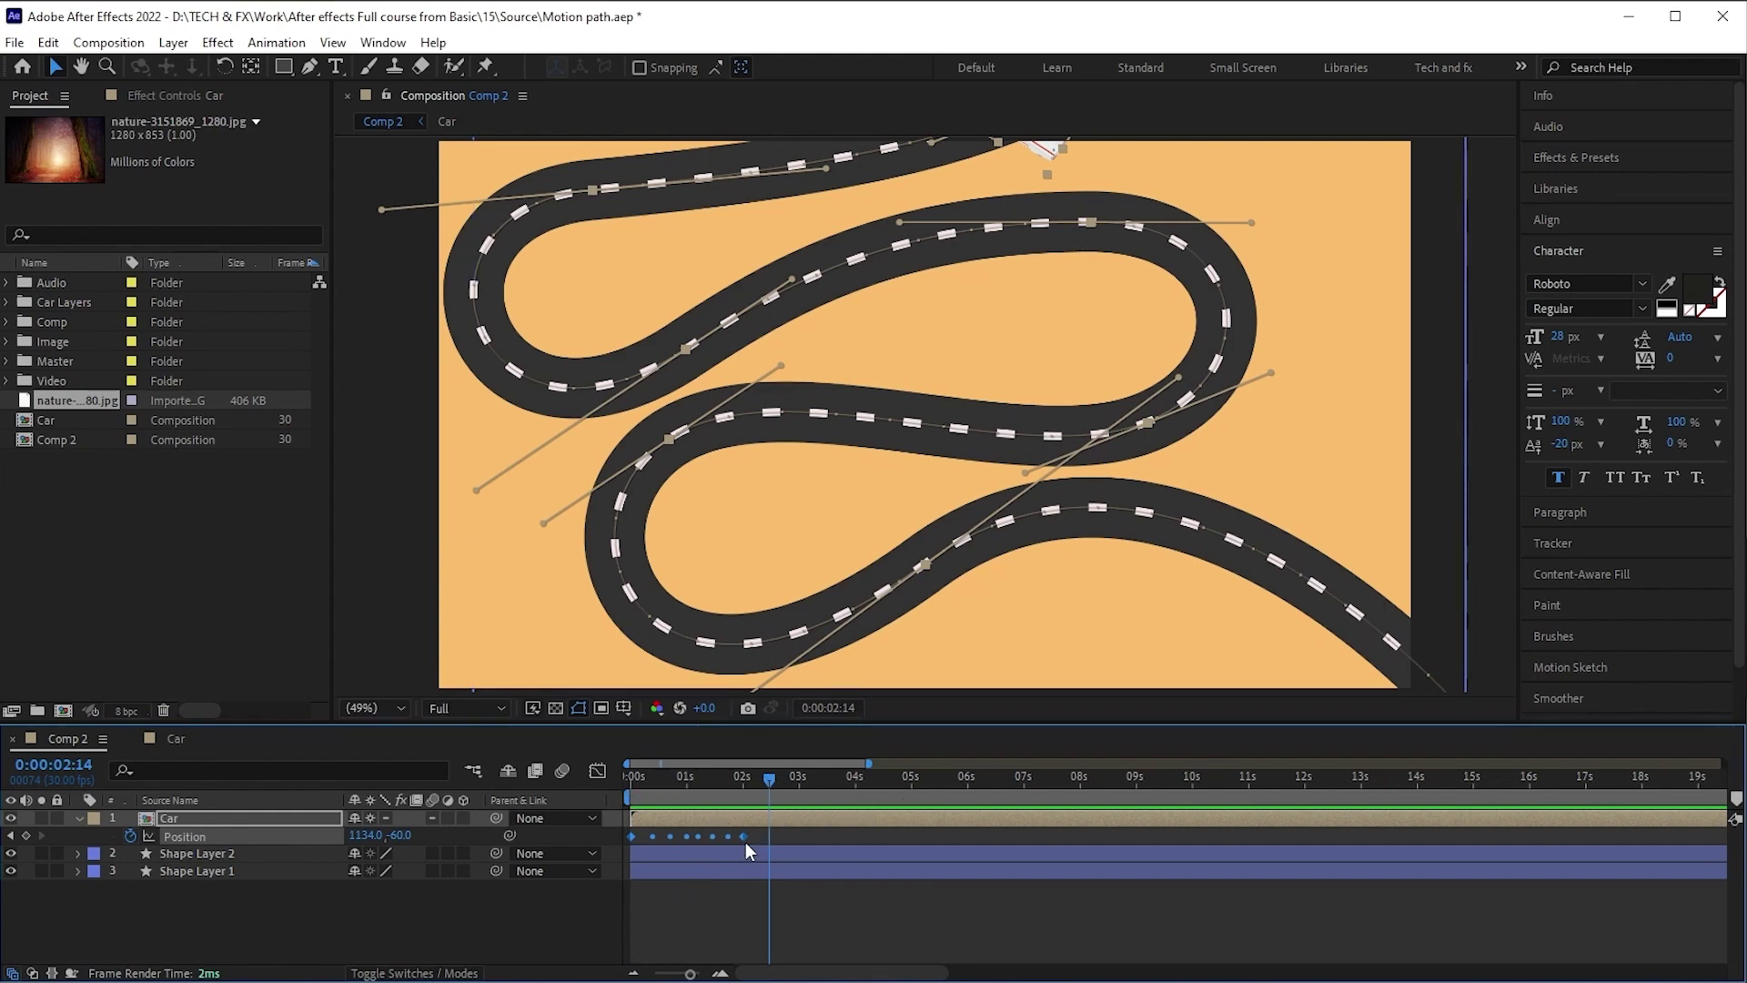
Scale the Position keyframes so the drive ends around 15 seconds, then return to the start
{"action": "left_click_drag", "start_coordinate": [760, 837], "coordinate": [708, 839]}
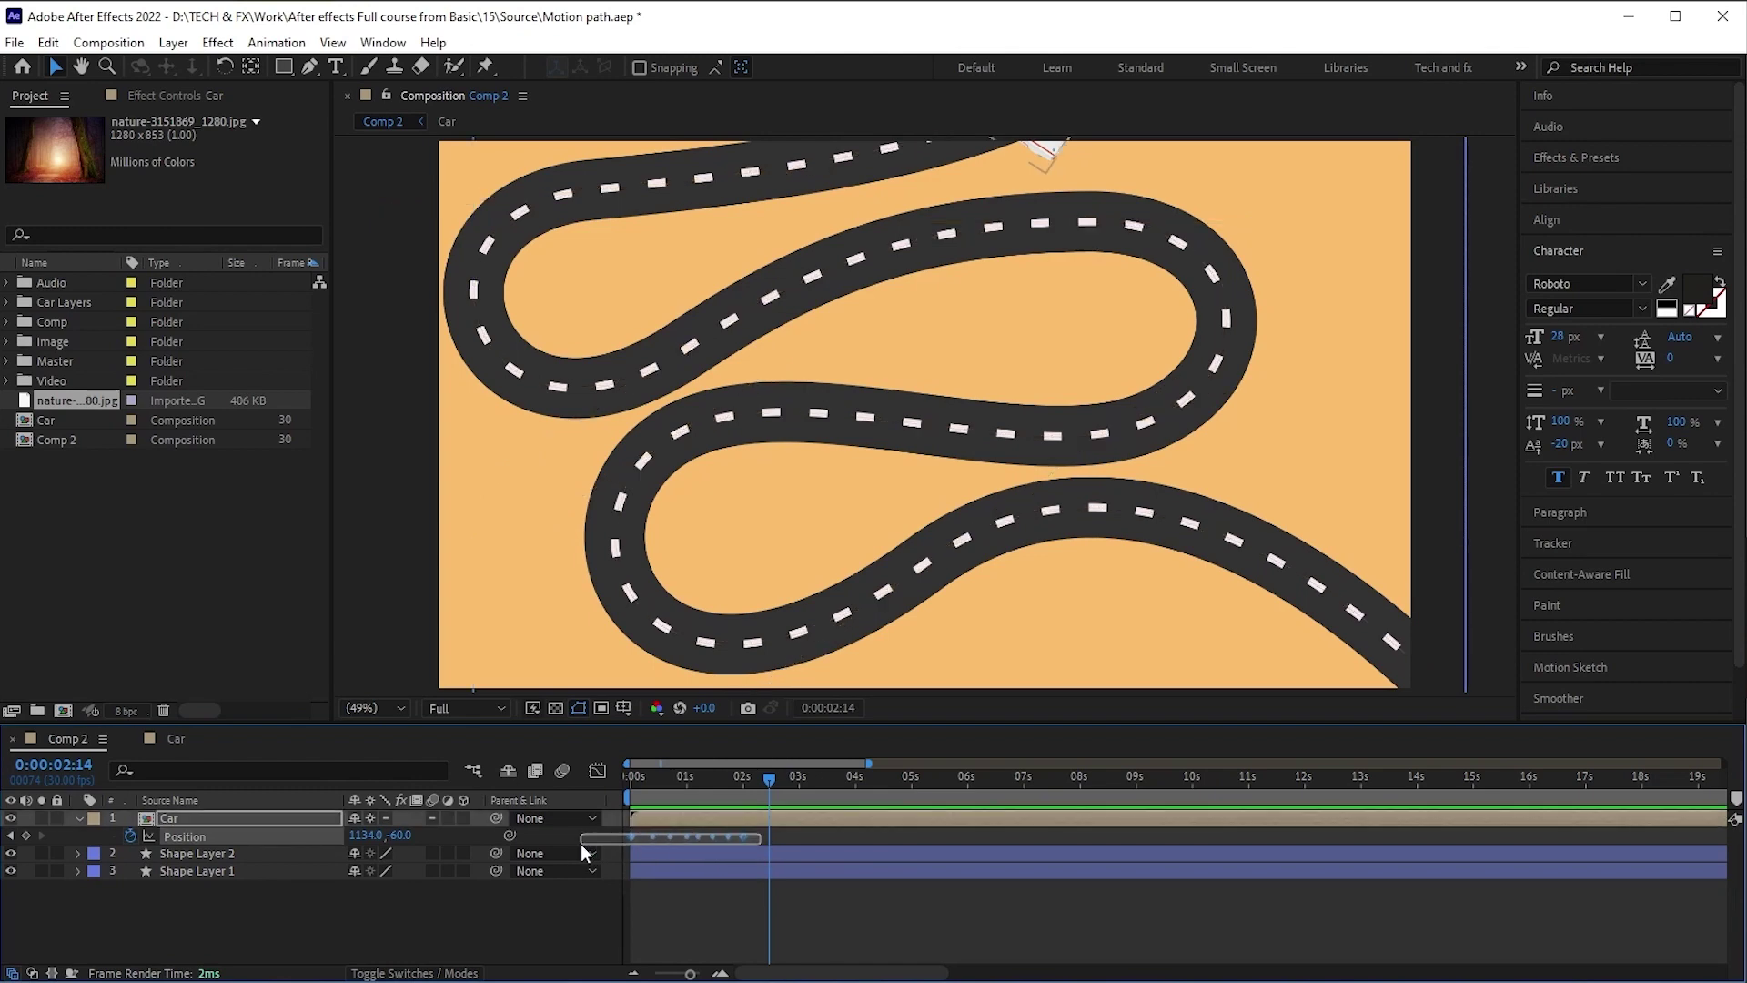
{"action": "left_click_drag", "start_coordinate": [581, 844], "coordinate": [582, 844]}
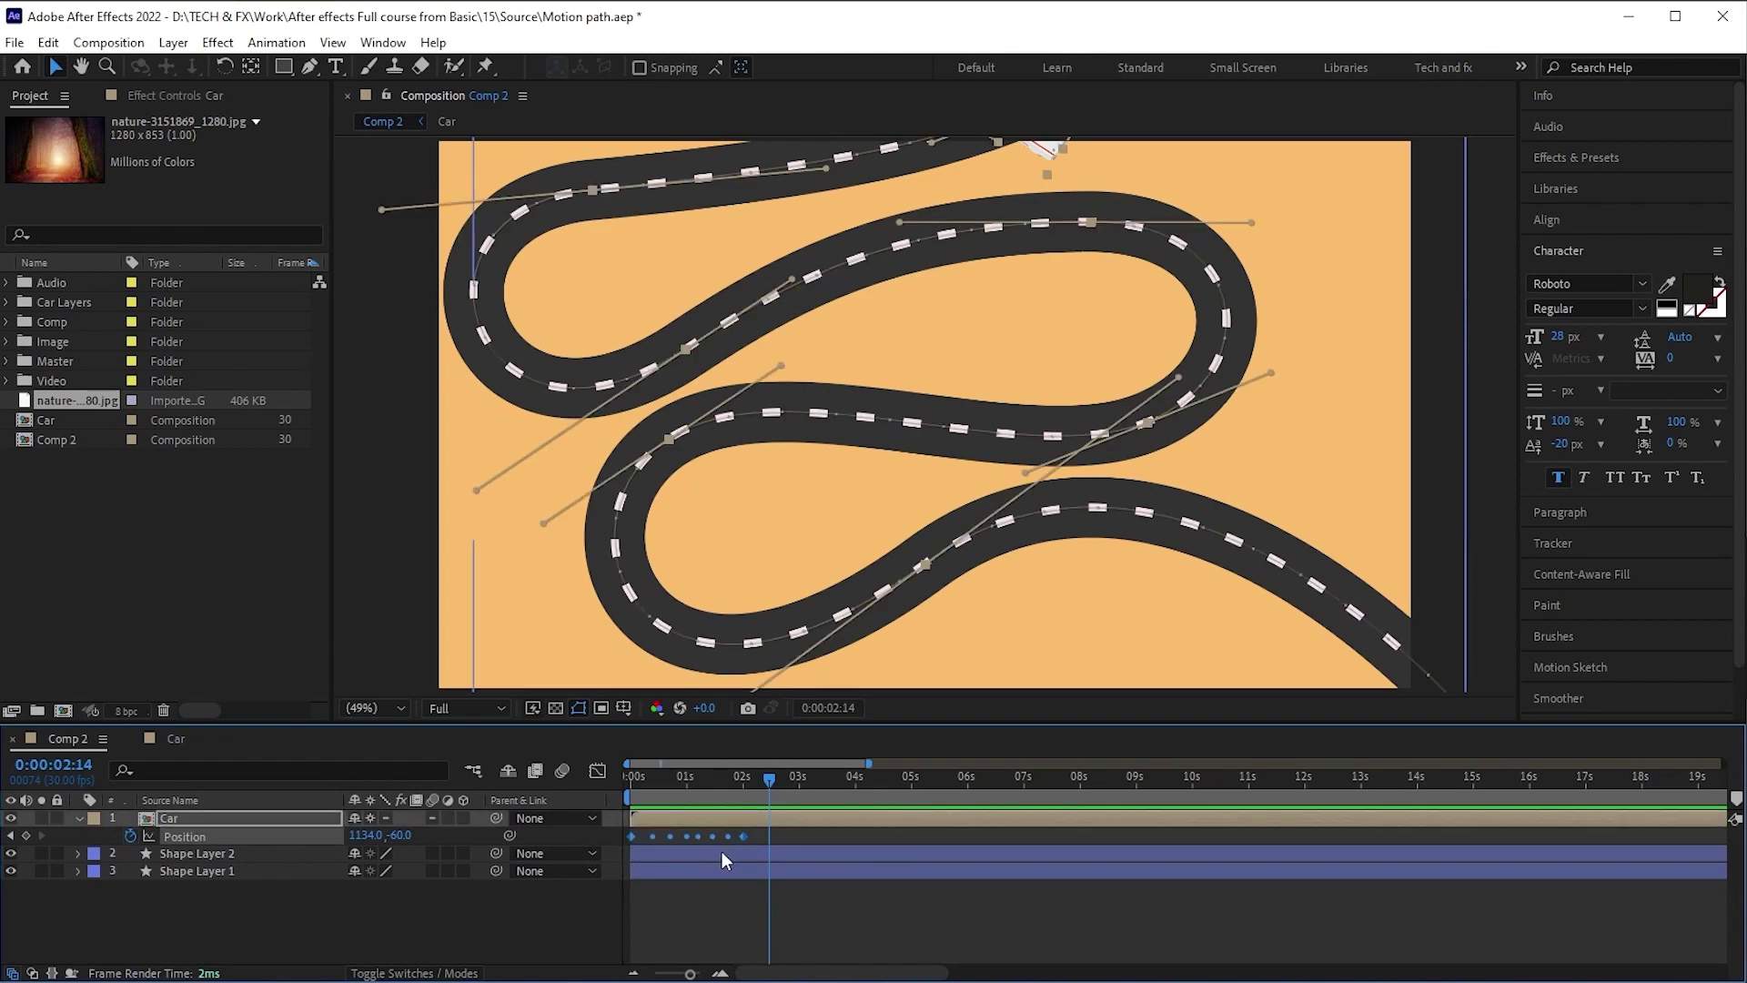
{"action": "mouse_move", "coordinate": [743, 837]}
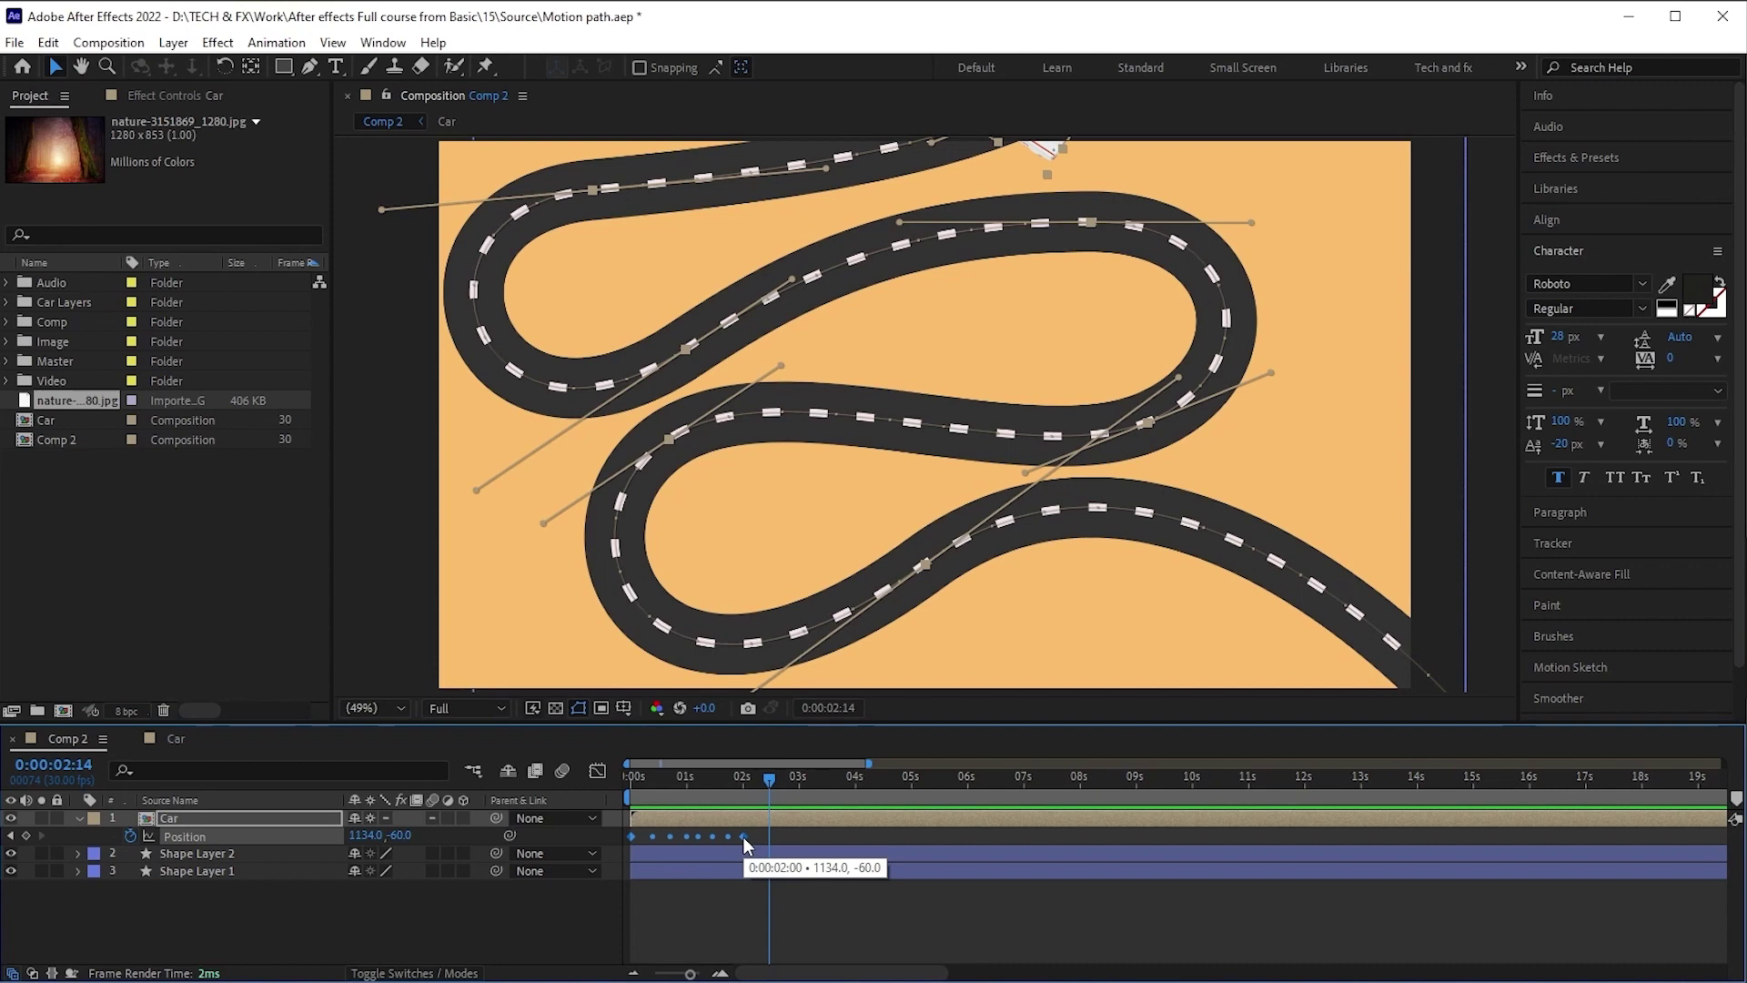
{"action": "left_click_drag", "start_coordinate": [743, 837], "coordinate": [1150, 831]}
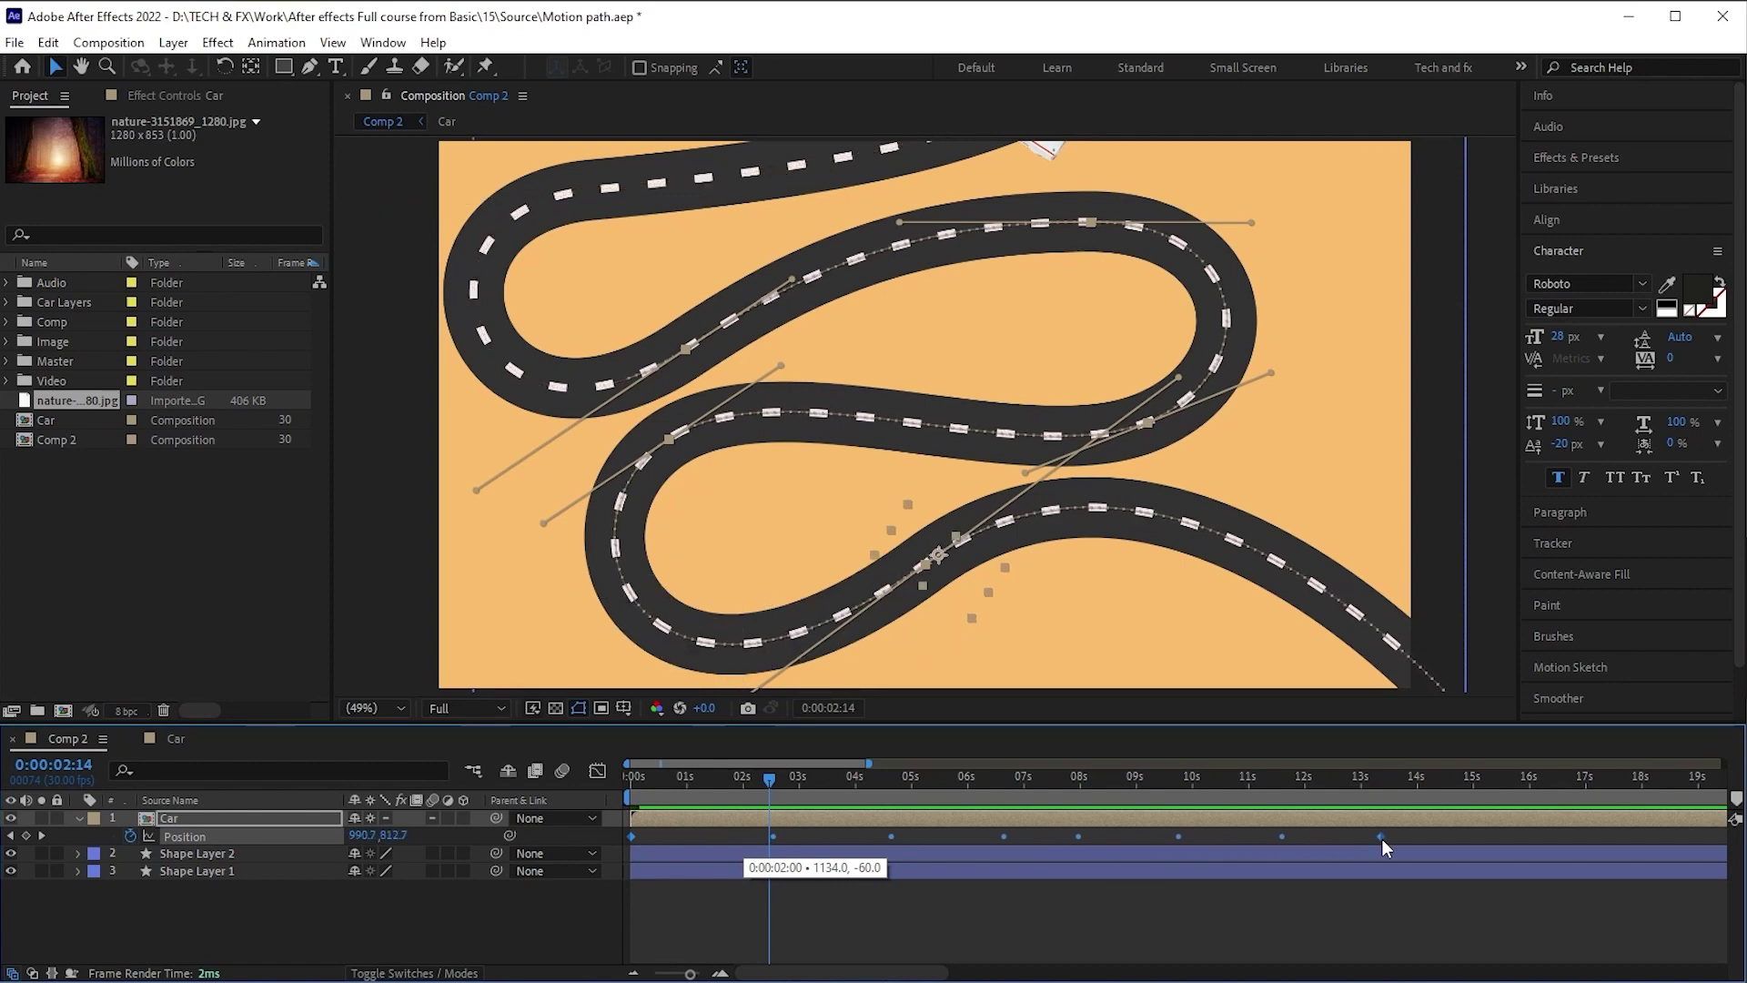
{"action": "left_click_drag", "start_coordinate": [1150, 832], "coordinate": [1477, 834]}
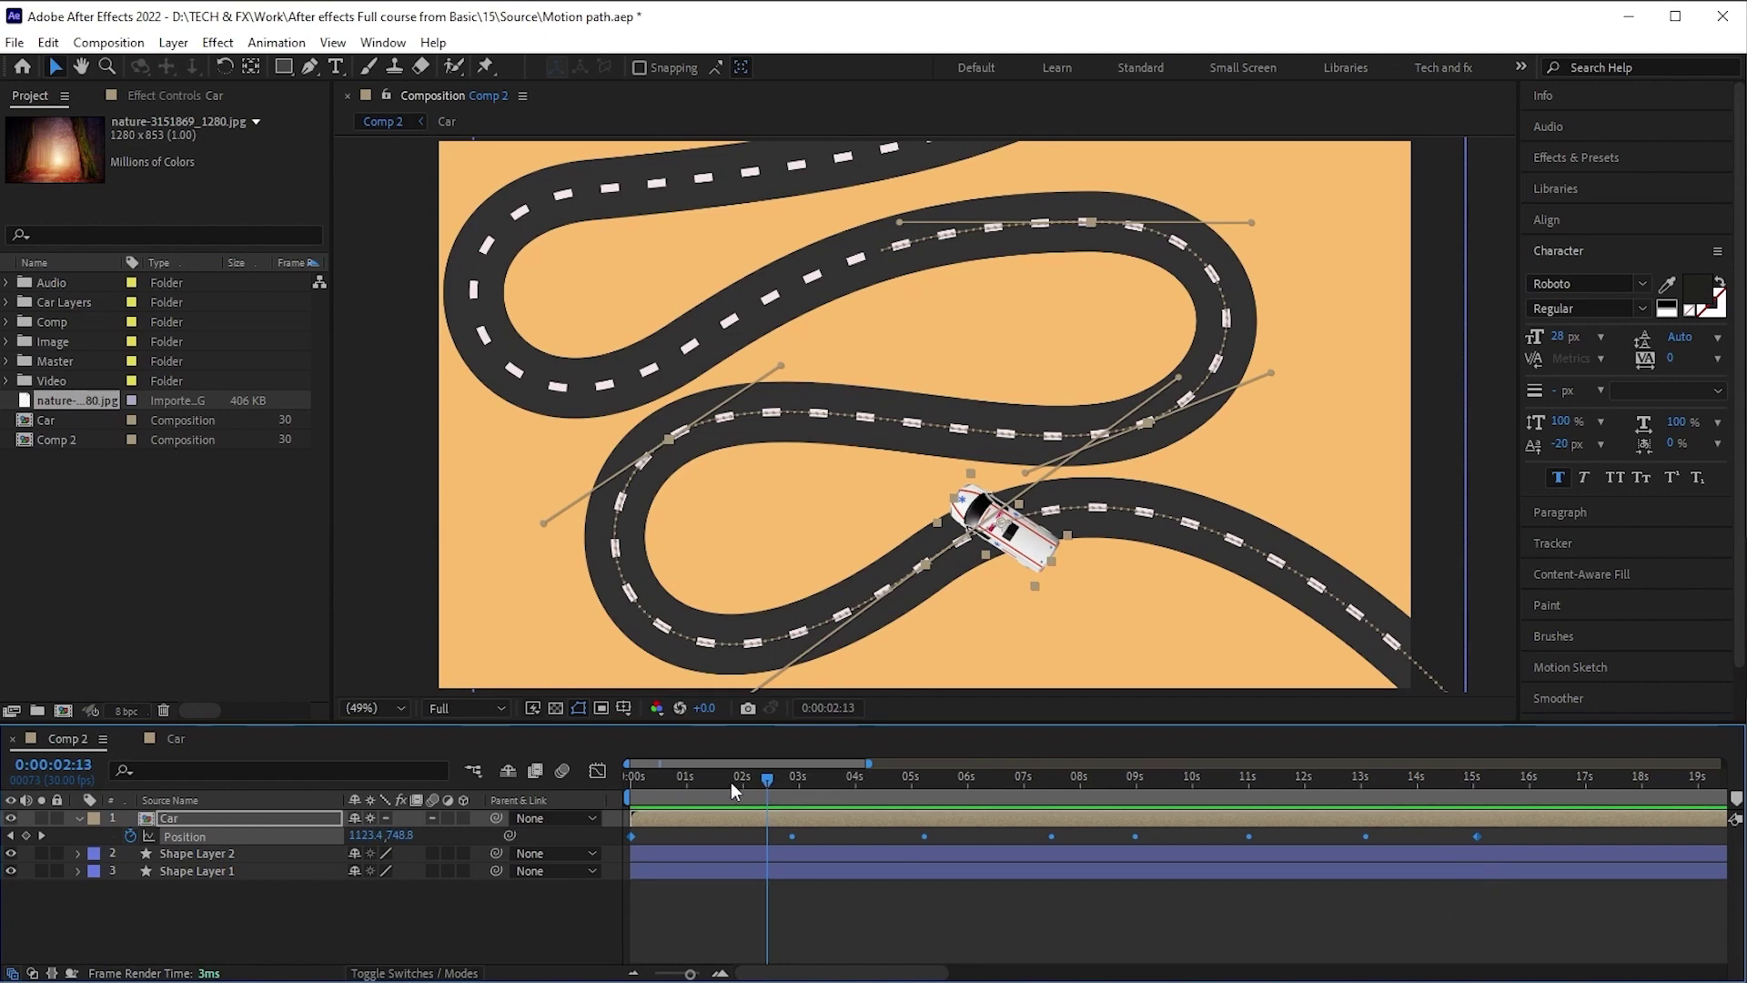
{"action": "left_click_drag", "start_coordinate": [730, 783], "coordinate": [587, 795]}
{"action": "left_click", "coordinate": [671, 904]}
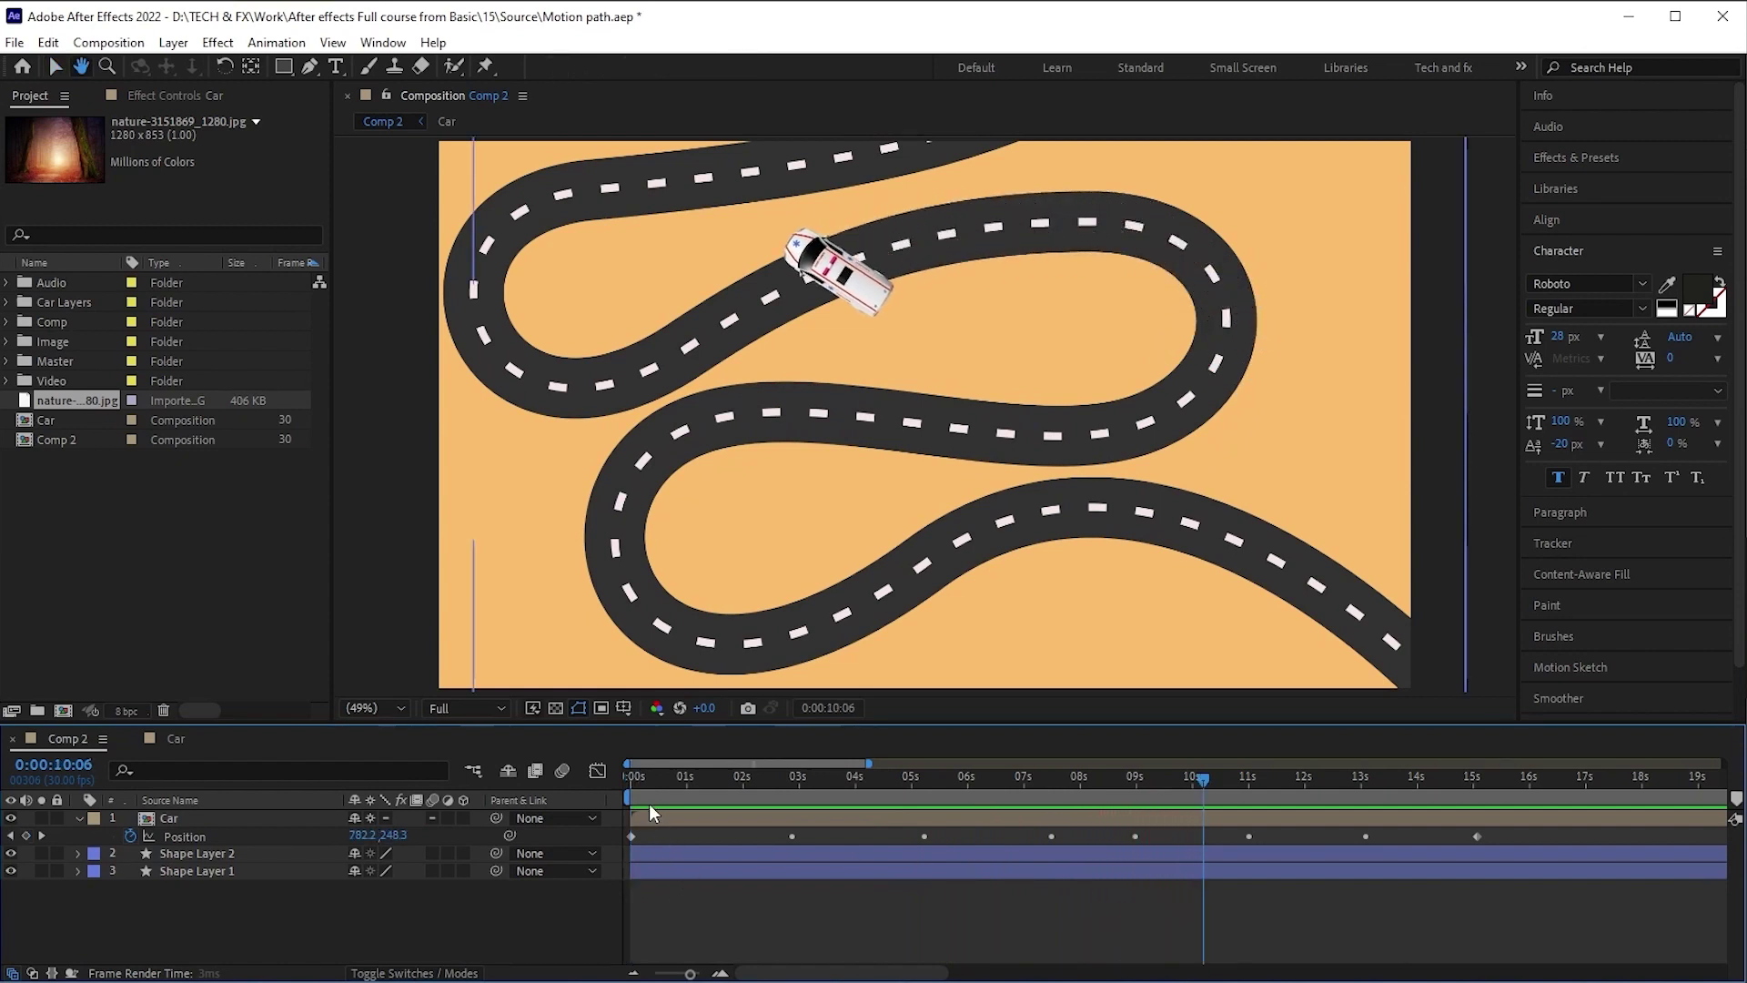
Set the Car layer's Auto-Orientation to Orient Along Path
{"action": "left_click", "coordinate": [626, 778]}
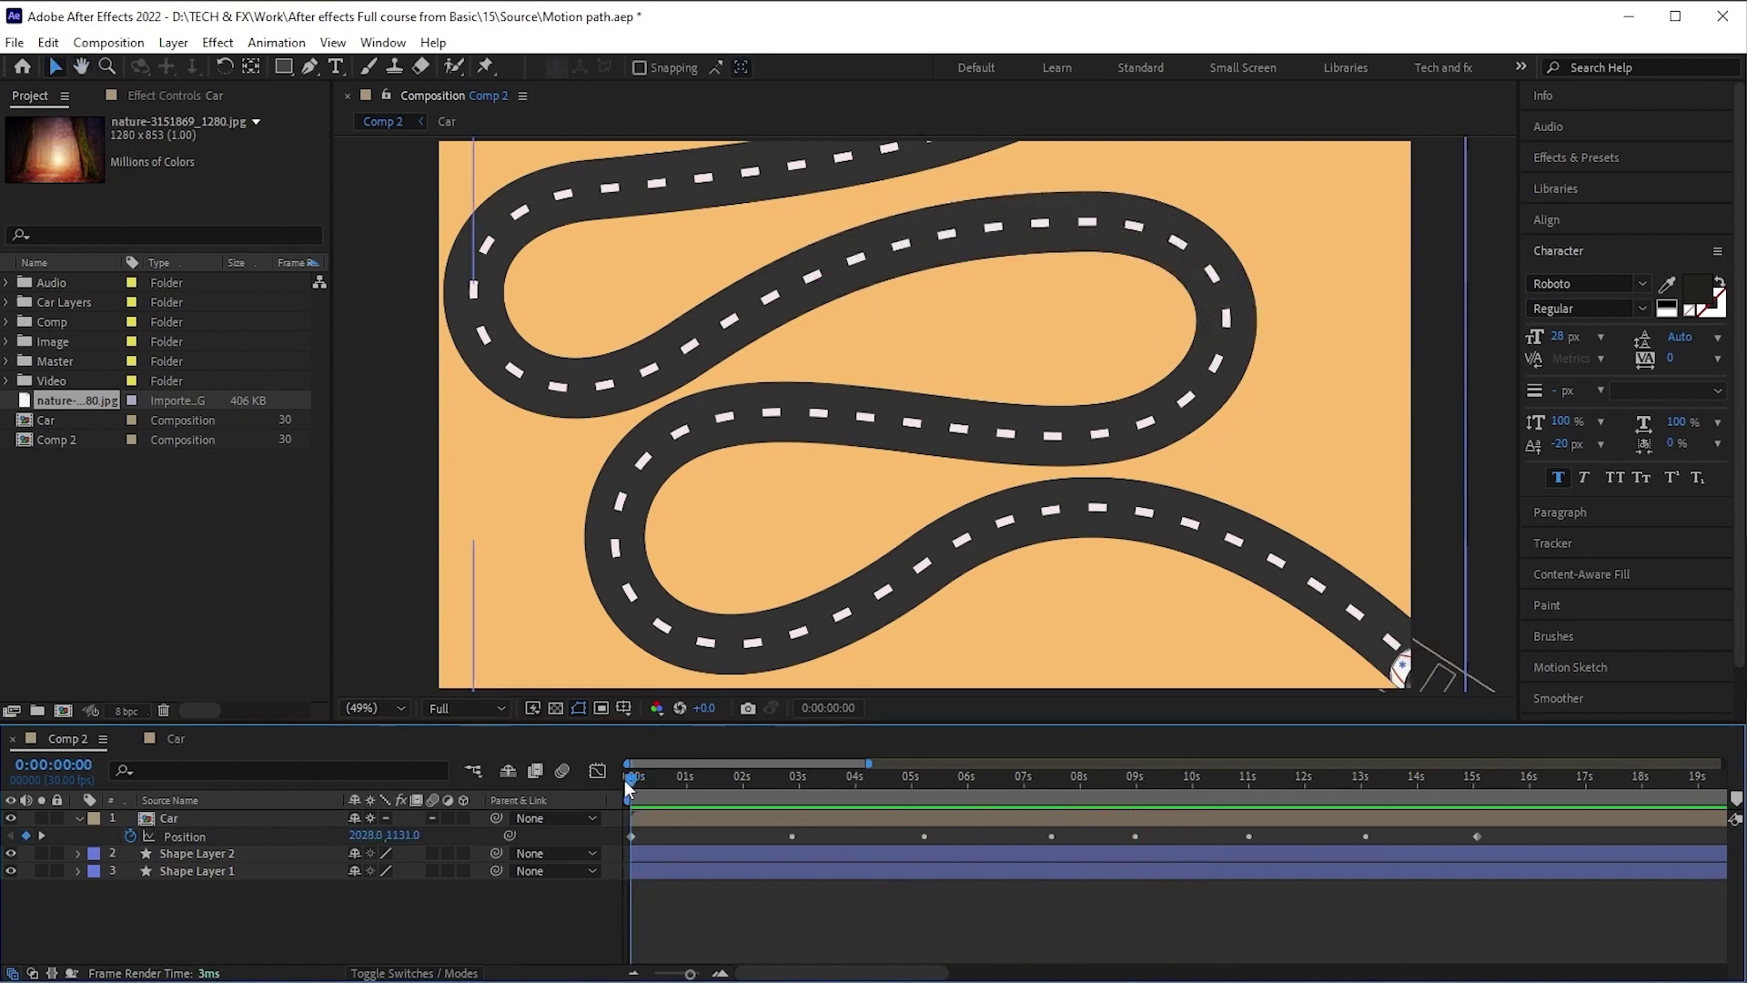
{"action": "left_click", "coordinate": [658, 817]}
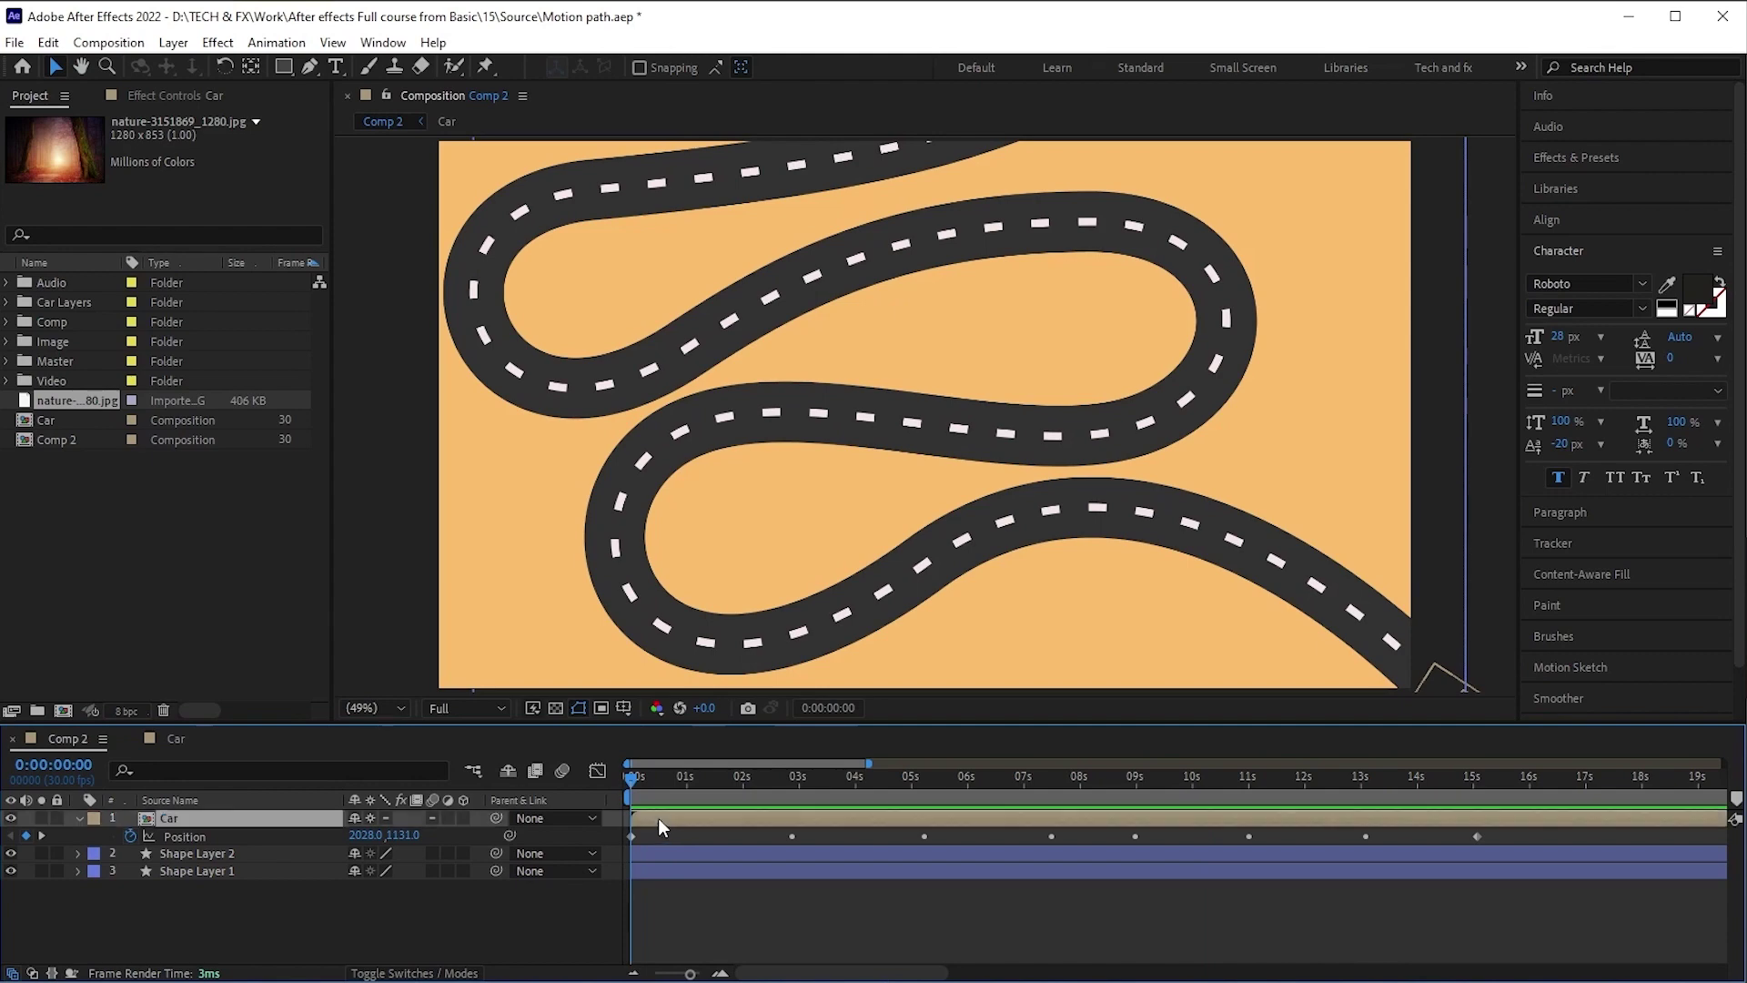
{"action": "left_click", "coordinate": [728, 776]}
{"action": "right_click", "coordinate": [746, 821]}
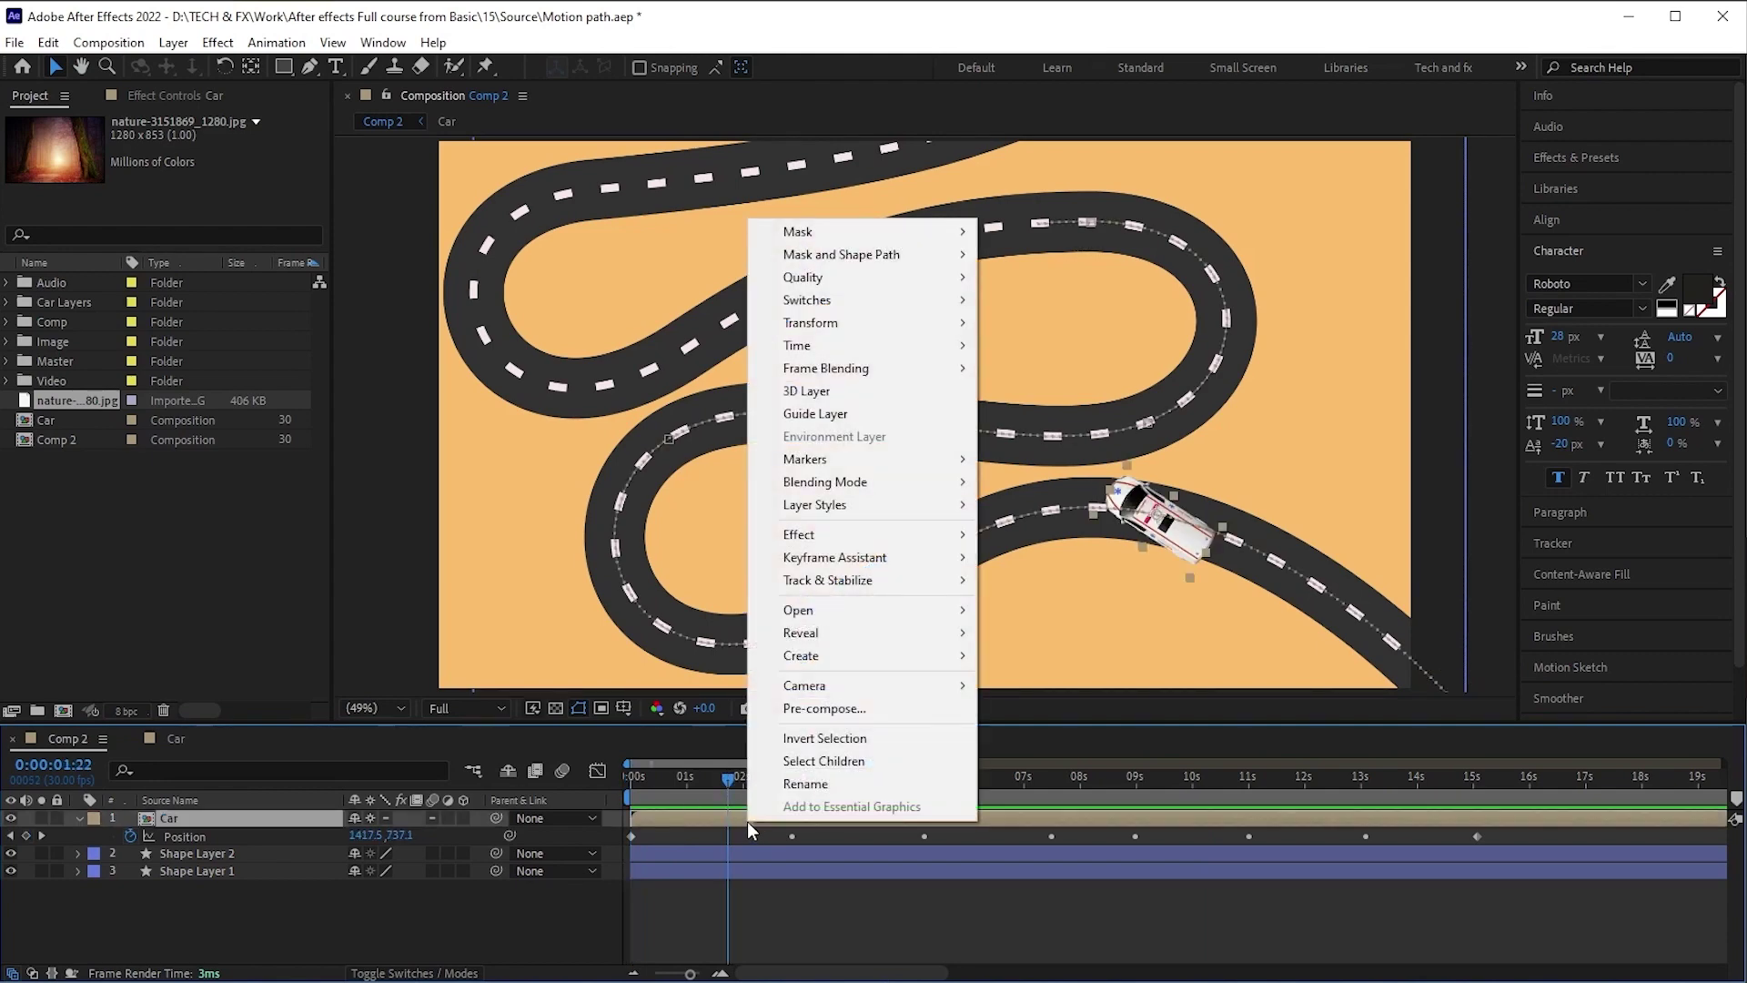
{"action": "mouse_move", "coordinate": [833, 330]}
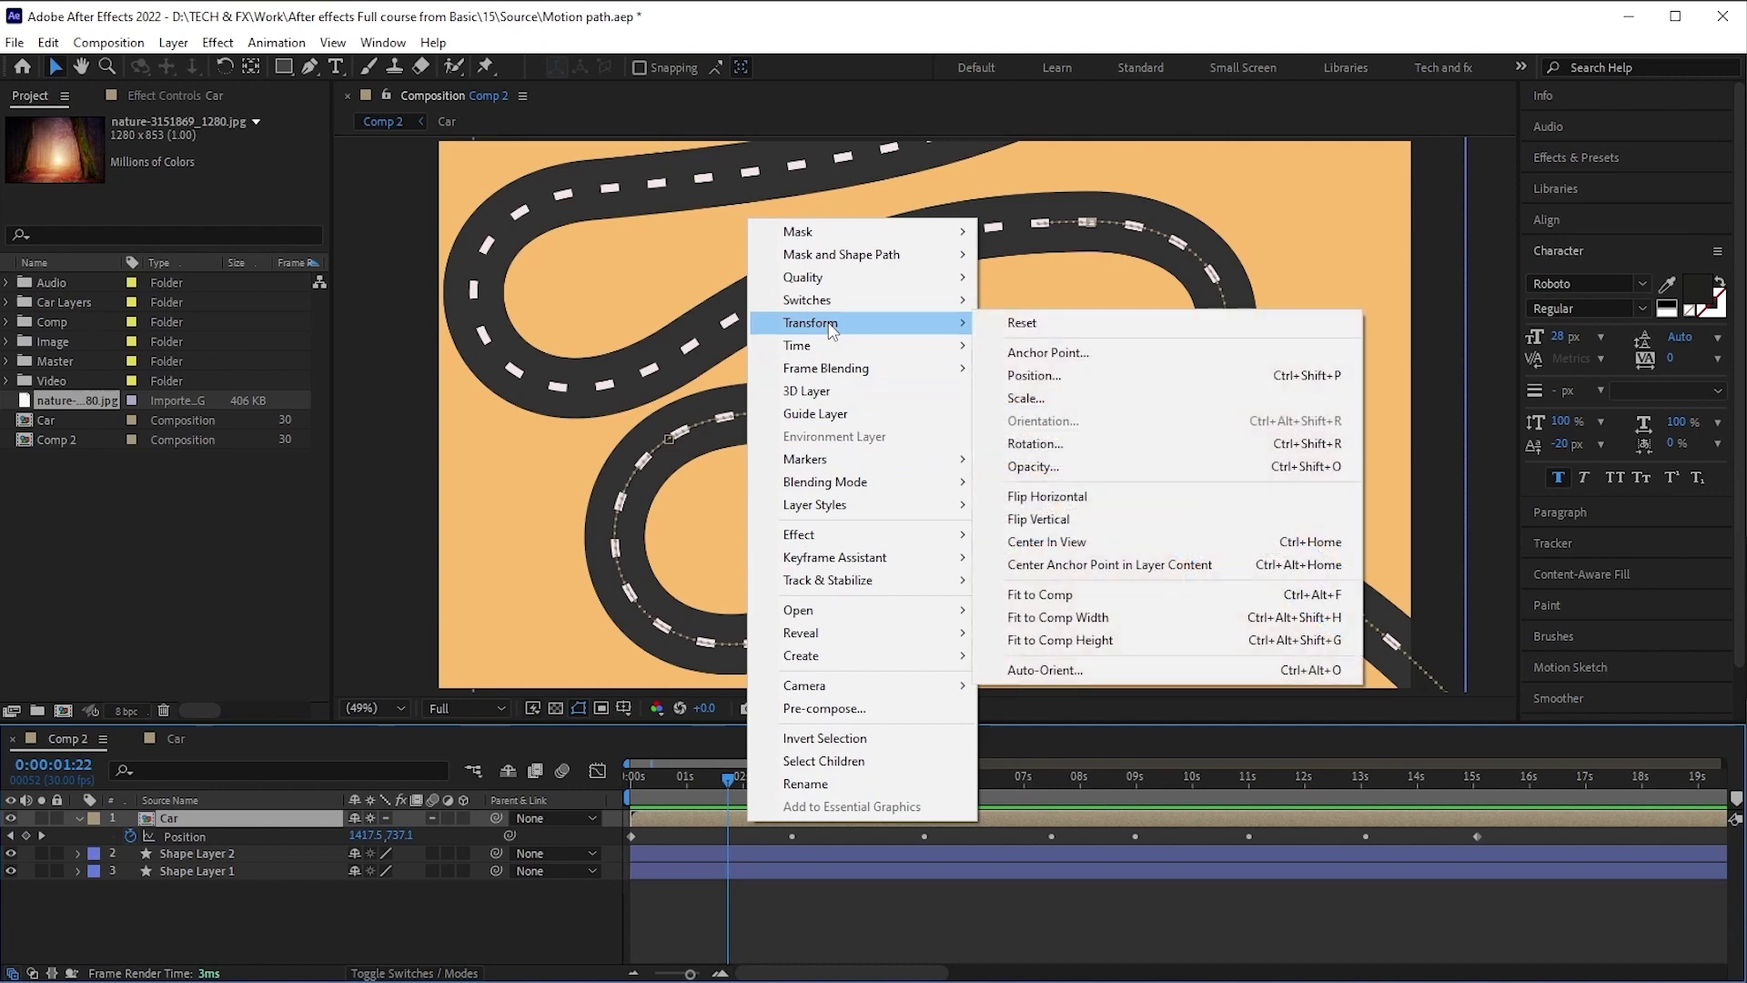
{"action": "left_click", "coordinate": [1088, 670]}
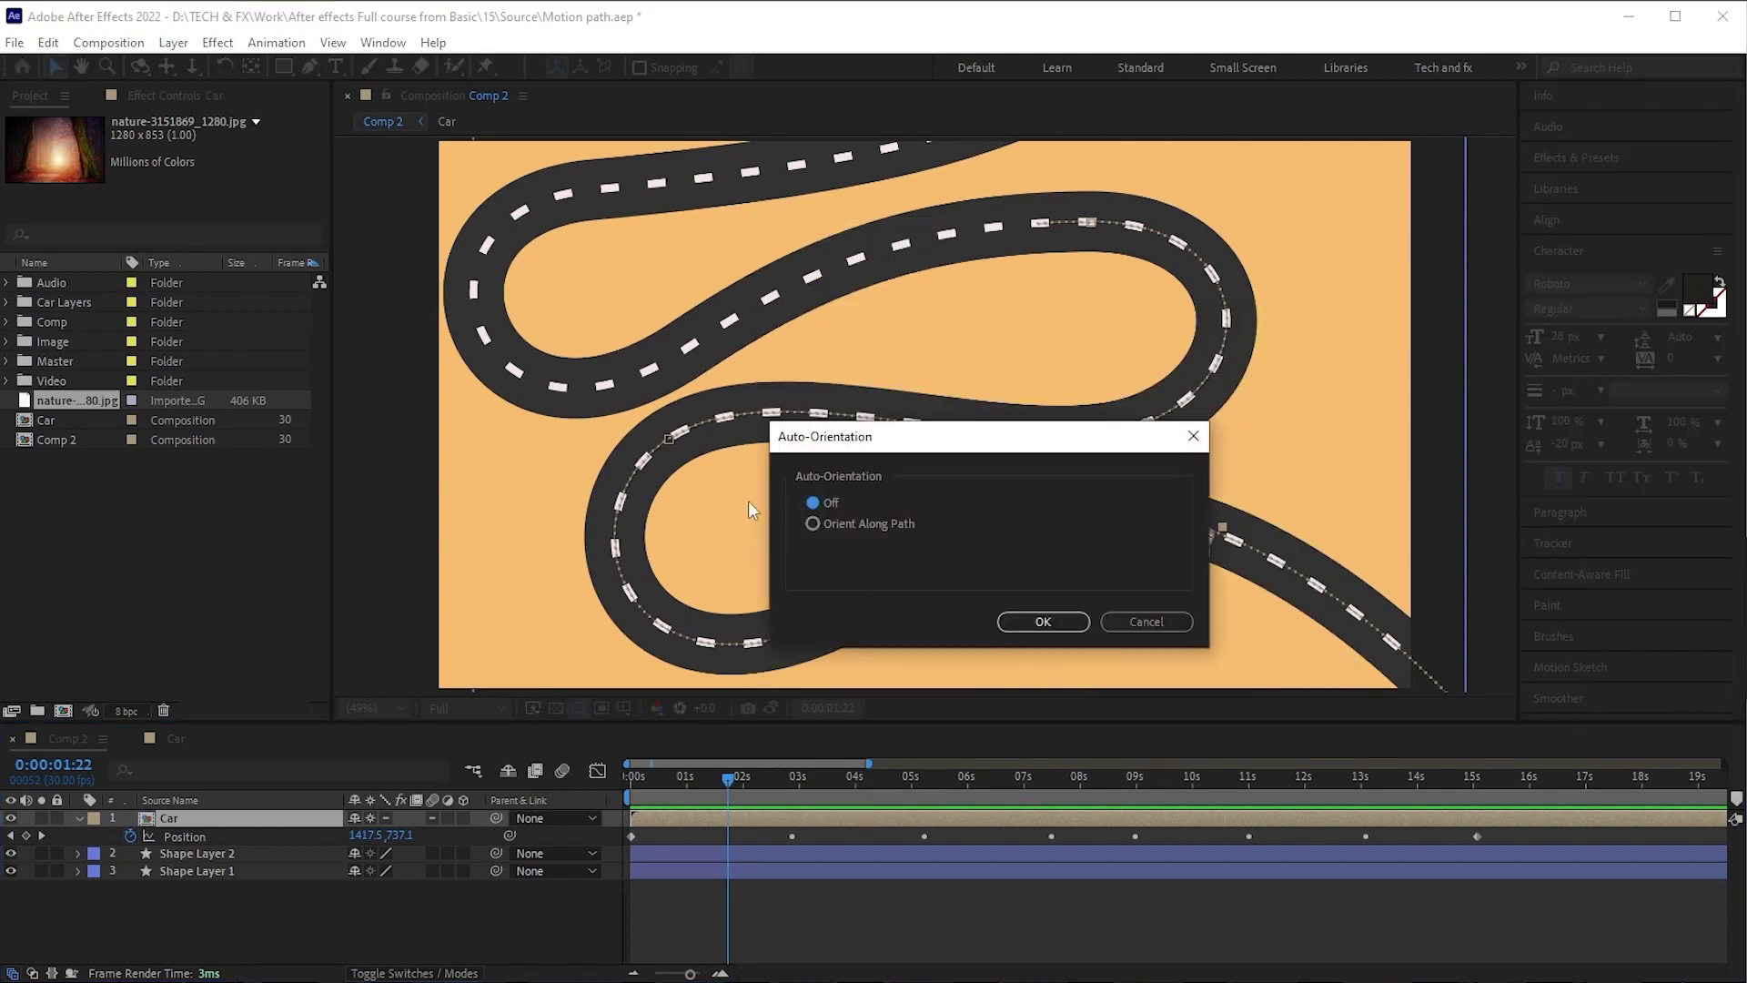
{"action": "left_click", "coordinate": [854, 521]}
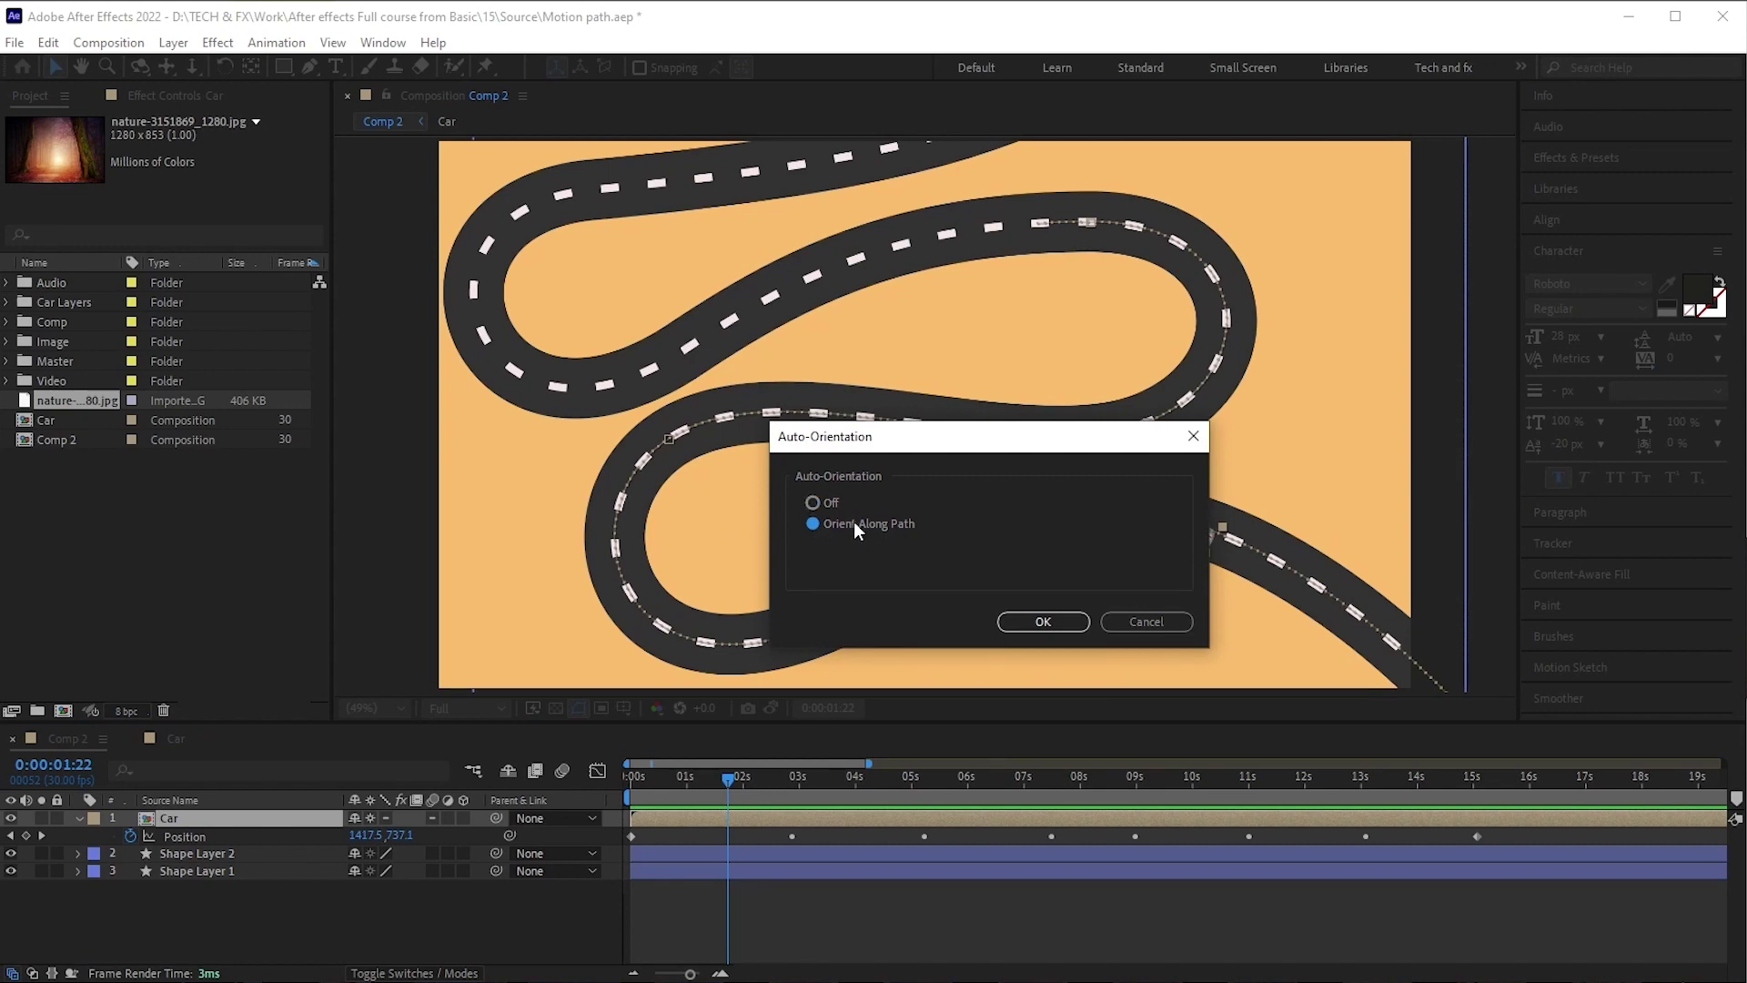
{"action": "left_click", "coordinate": [1036, 619]}
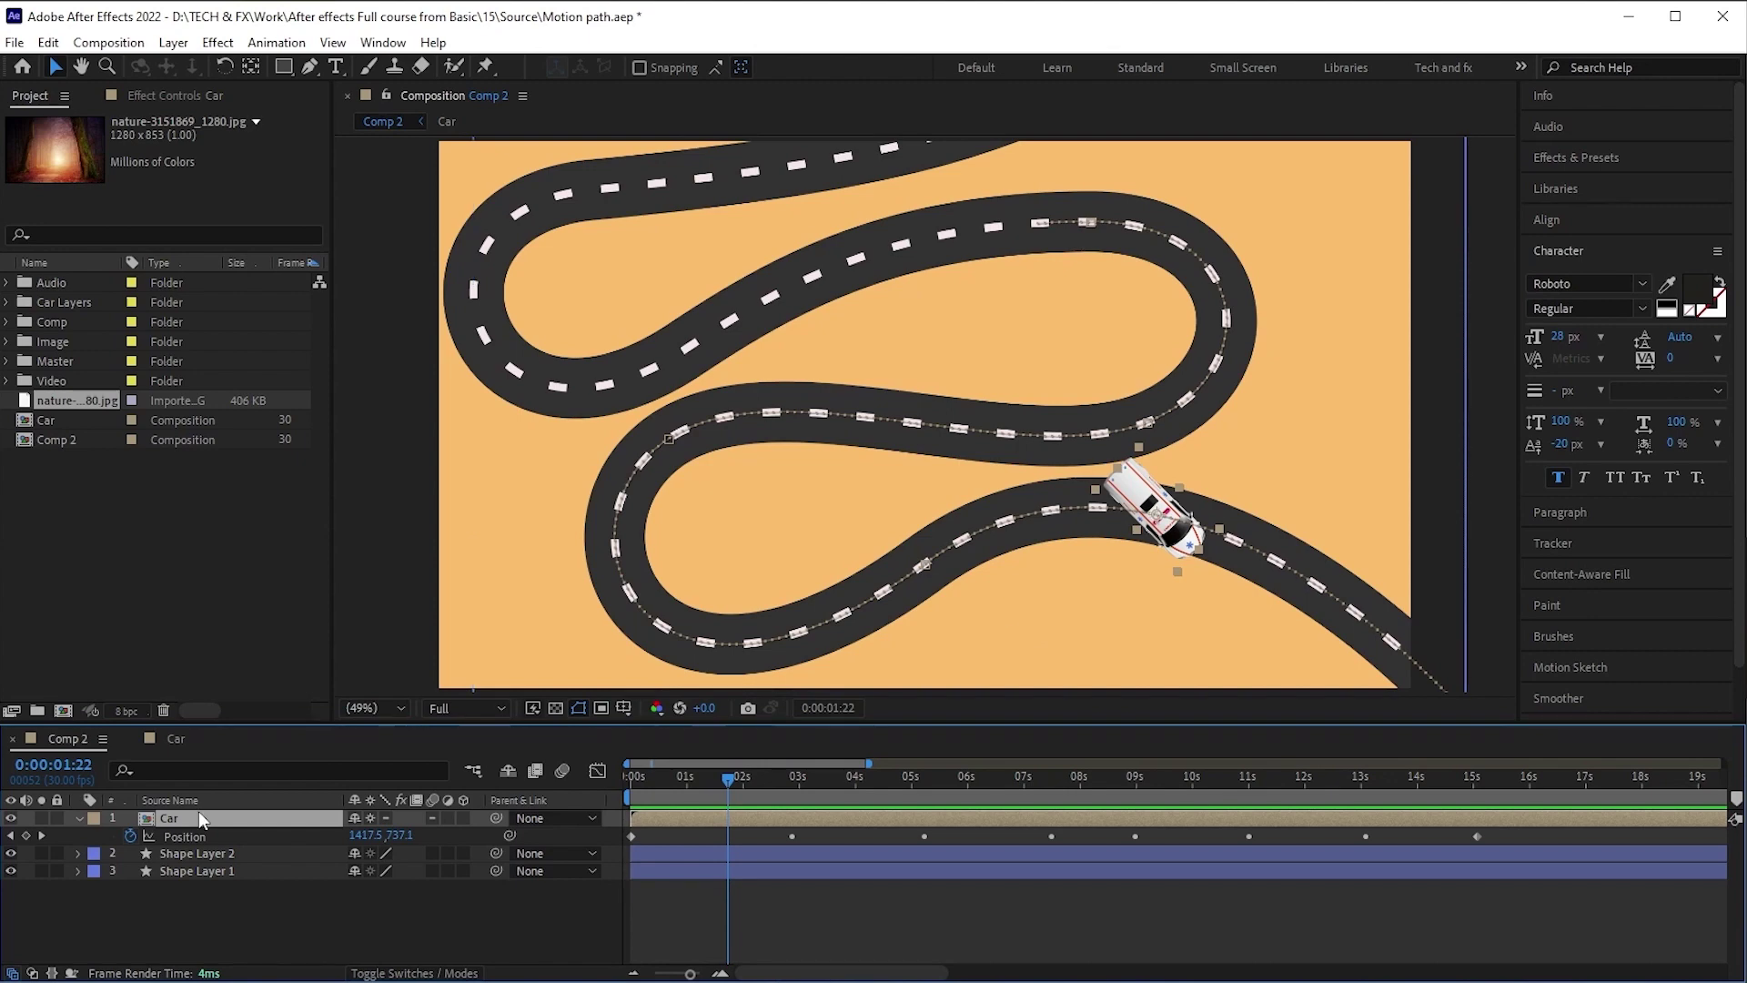
Rotate the car to 270° so it faces forward, then return the playhead to 0
{"action": "key", "text": "r"}
{"action": "left_click_drag", "start_coordinate": [380, 839], "coordinate": [547, 869]}
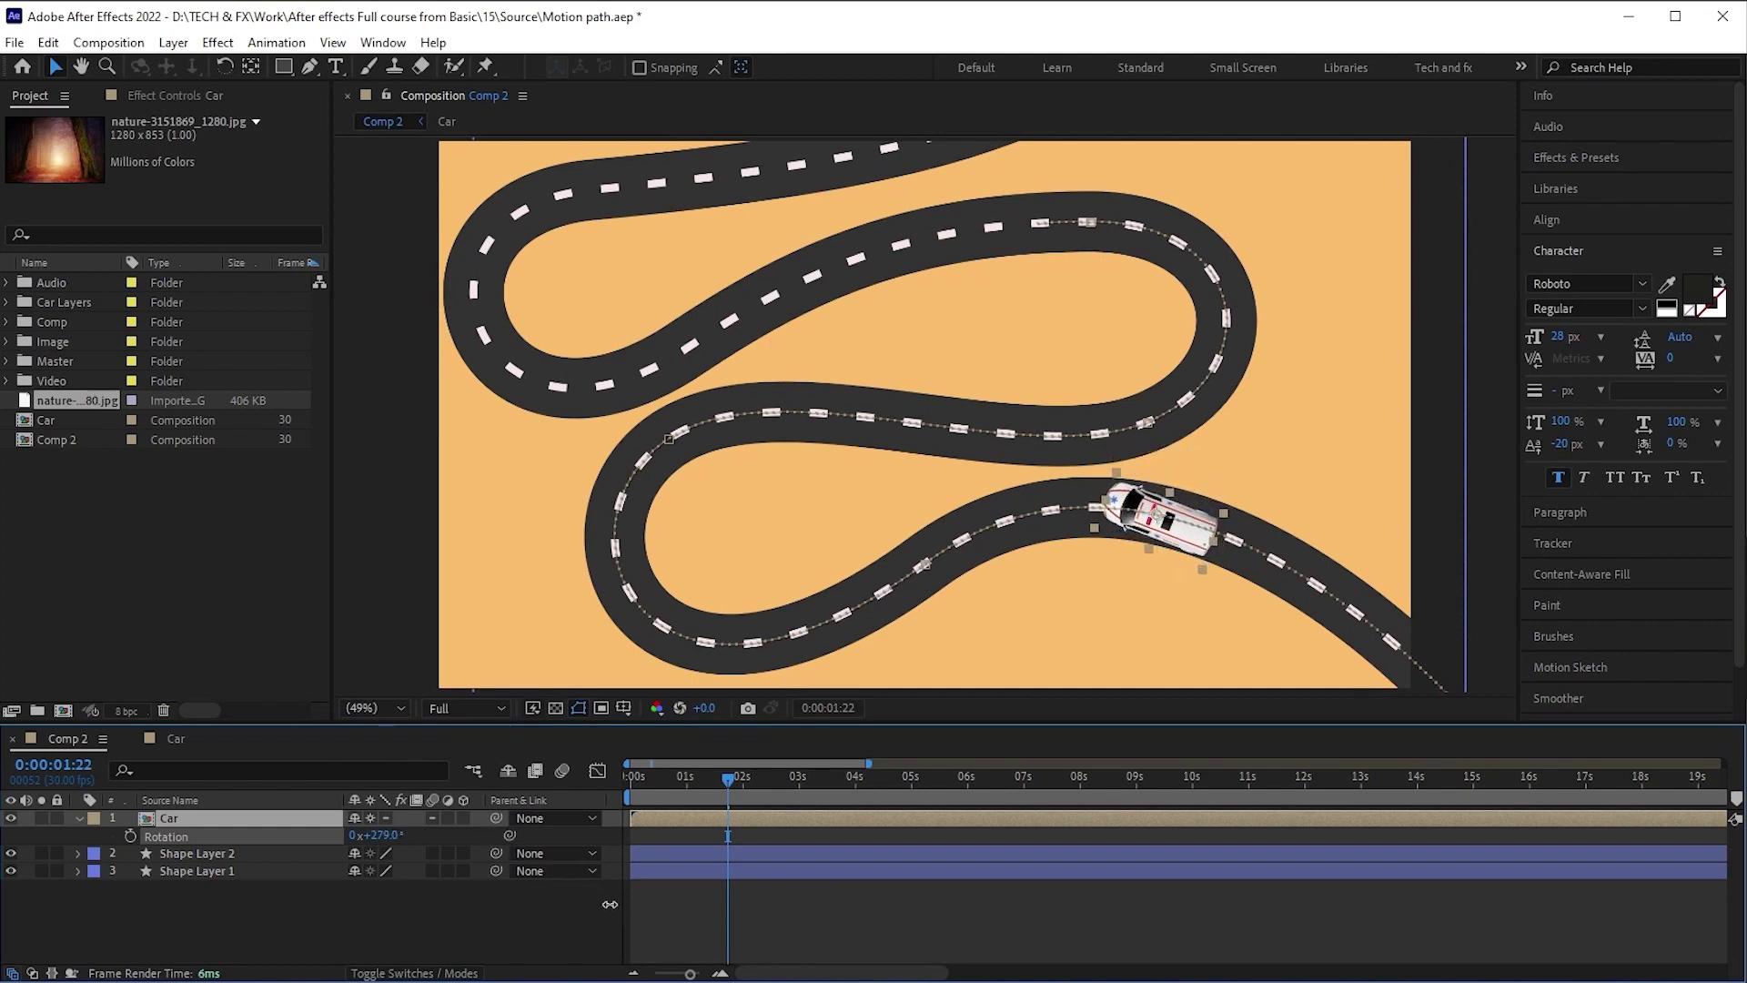
{"action": "mouse_move", "coordinate": [547, 869]}
{"action": "left_mouse_down"}
{"action": "mouse_move", "coordinate": [728, 778]}
{"action": "mouse_move", "coordinate": [663, 811]}
{"action": "left_mouse_up"}
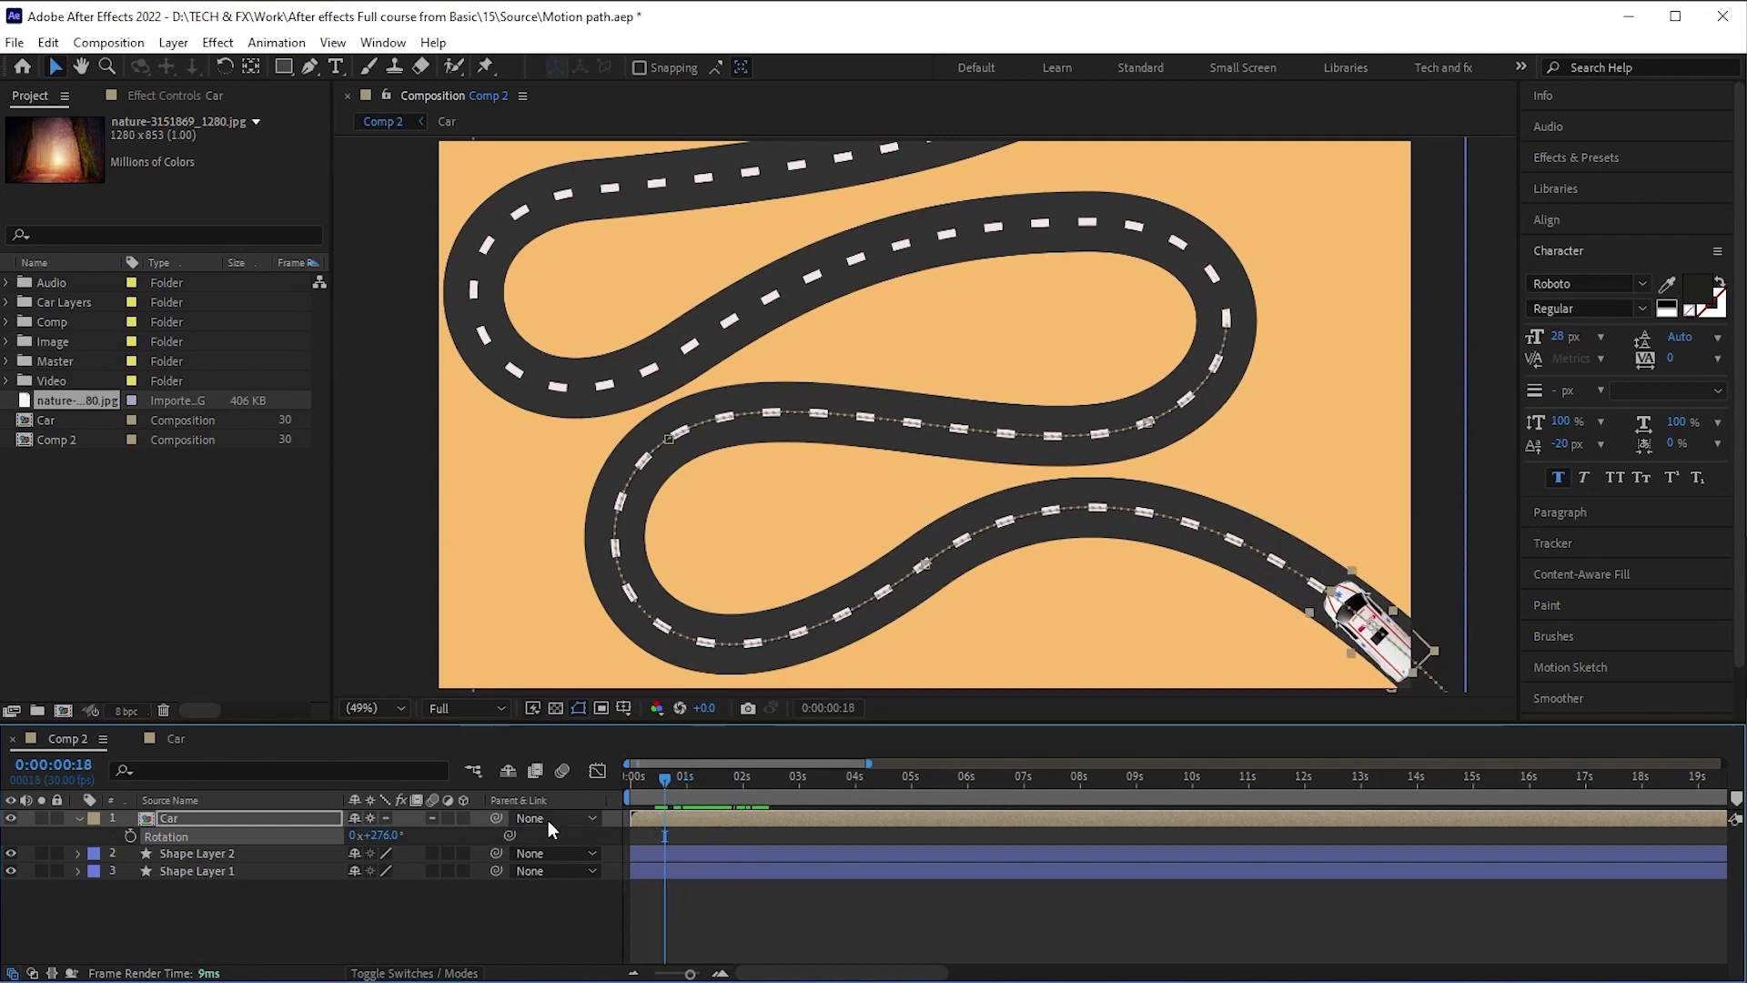
{"action": "left_click_drag", "start_coordinate": [375, 836], "coordinate": [371, 835]}
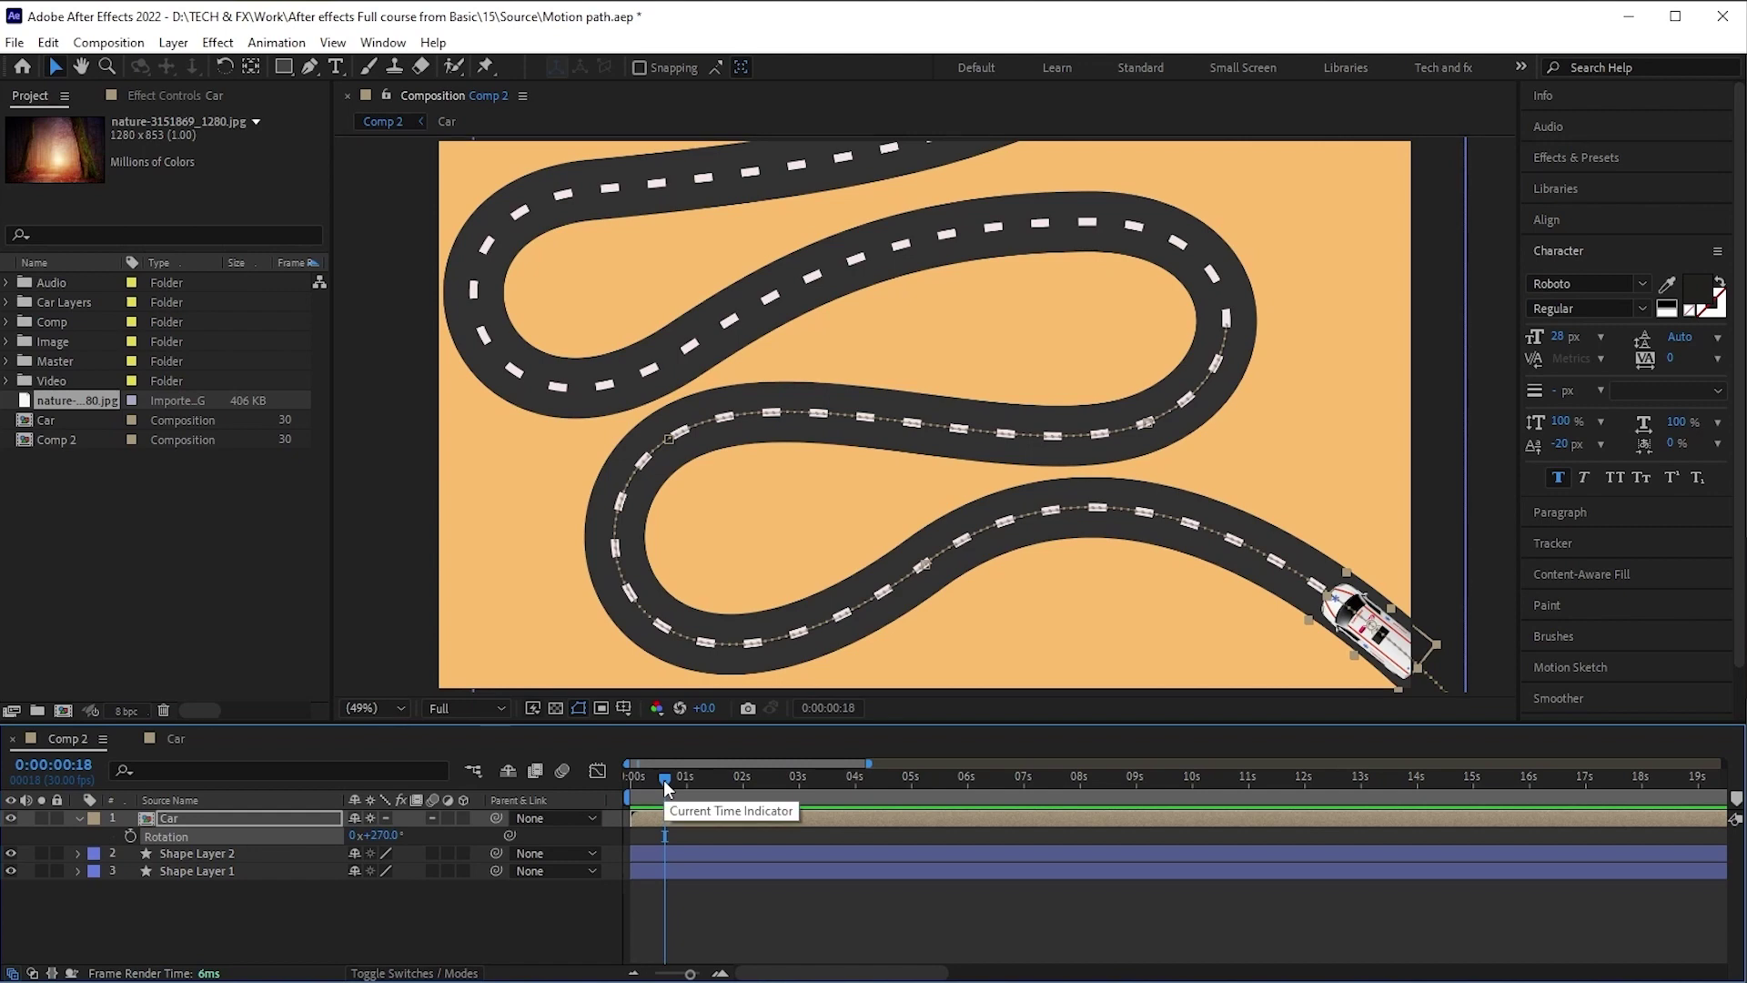
{"action": "left_click_drag", "start_coordinate": [664, 779], "coordinate": [622, 781]}
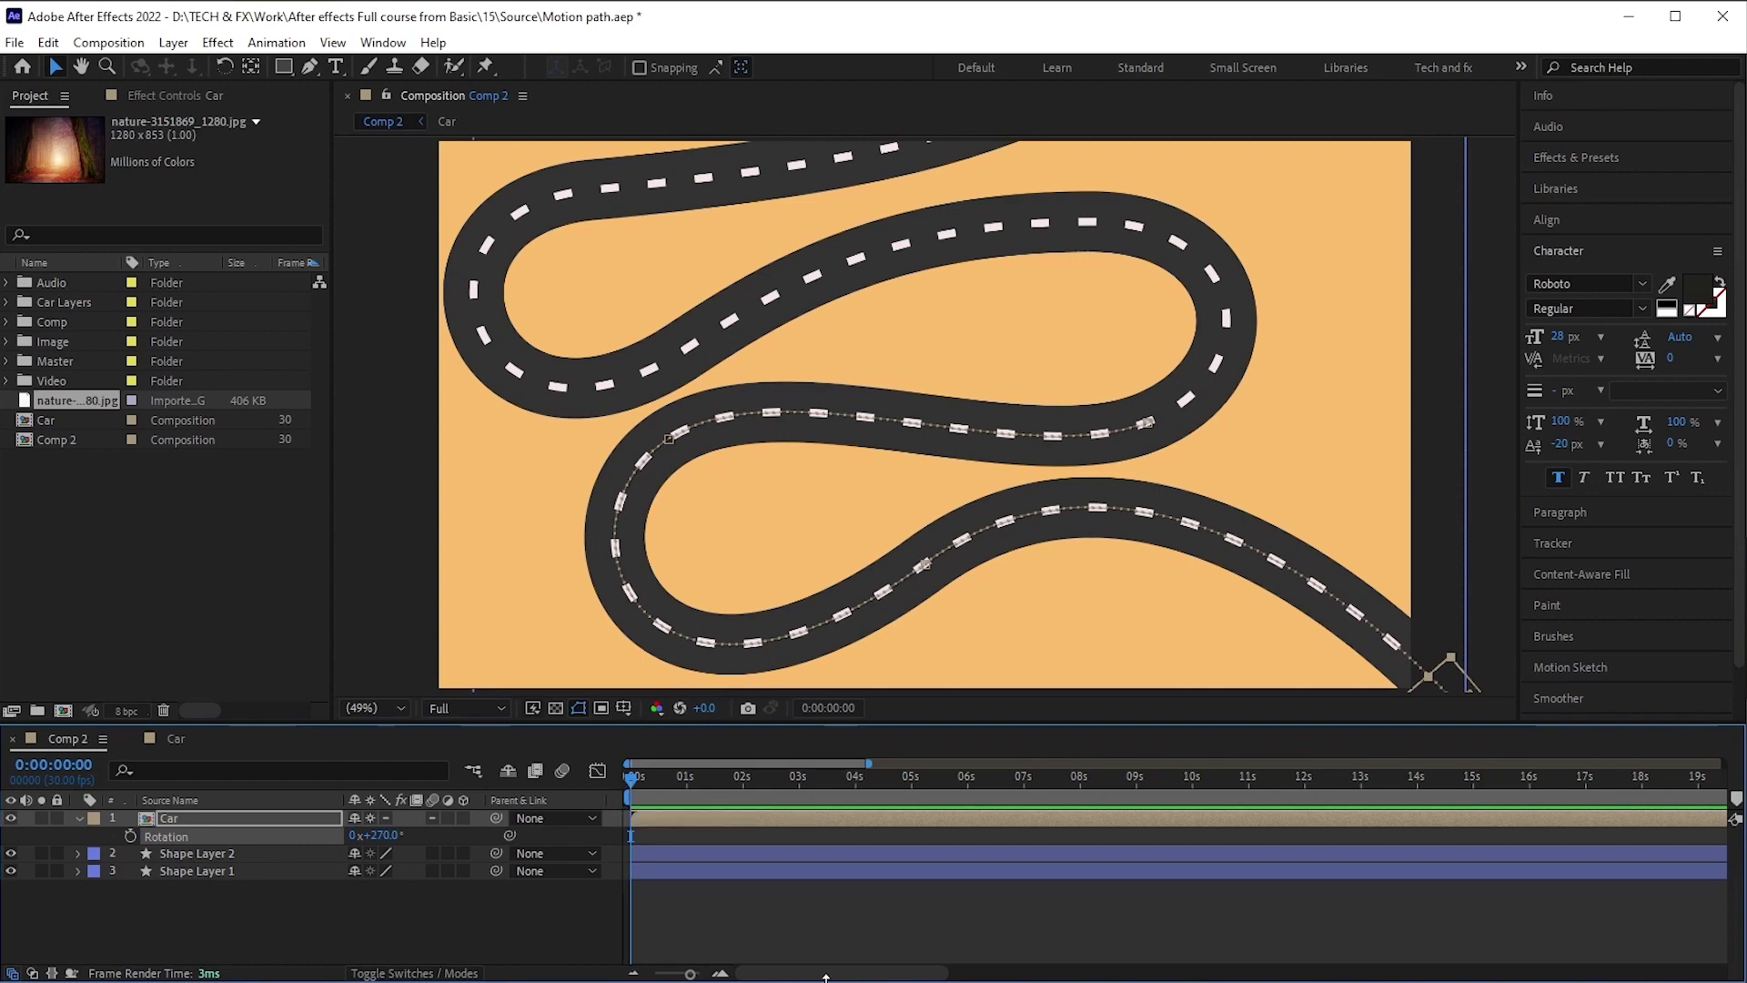
Preview, then stretch the Position keyframes so the drive ends near 20 seconds and preview again
{"action": "key", "text": "space"}
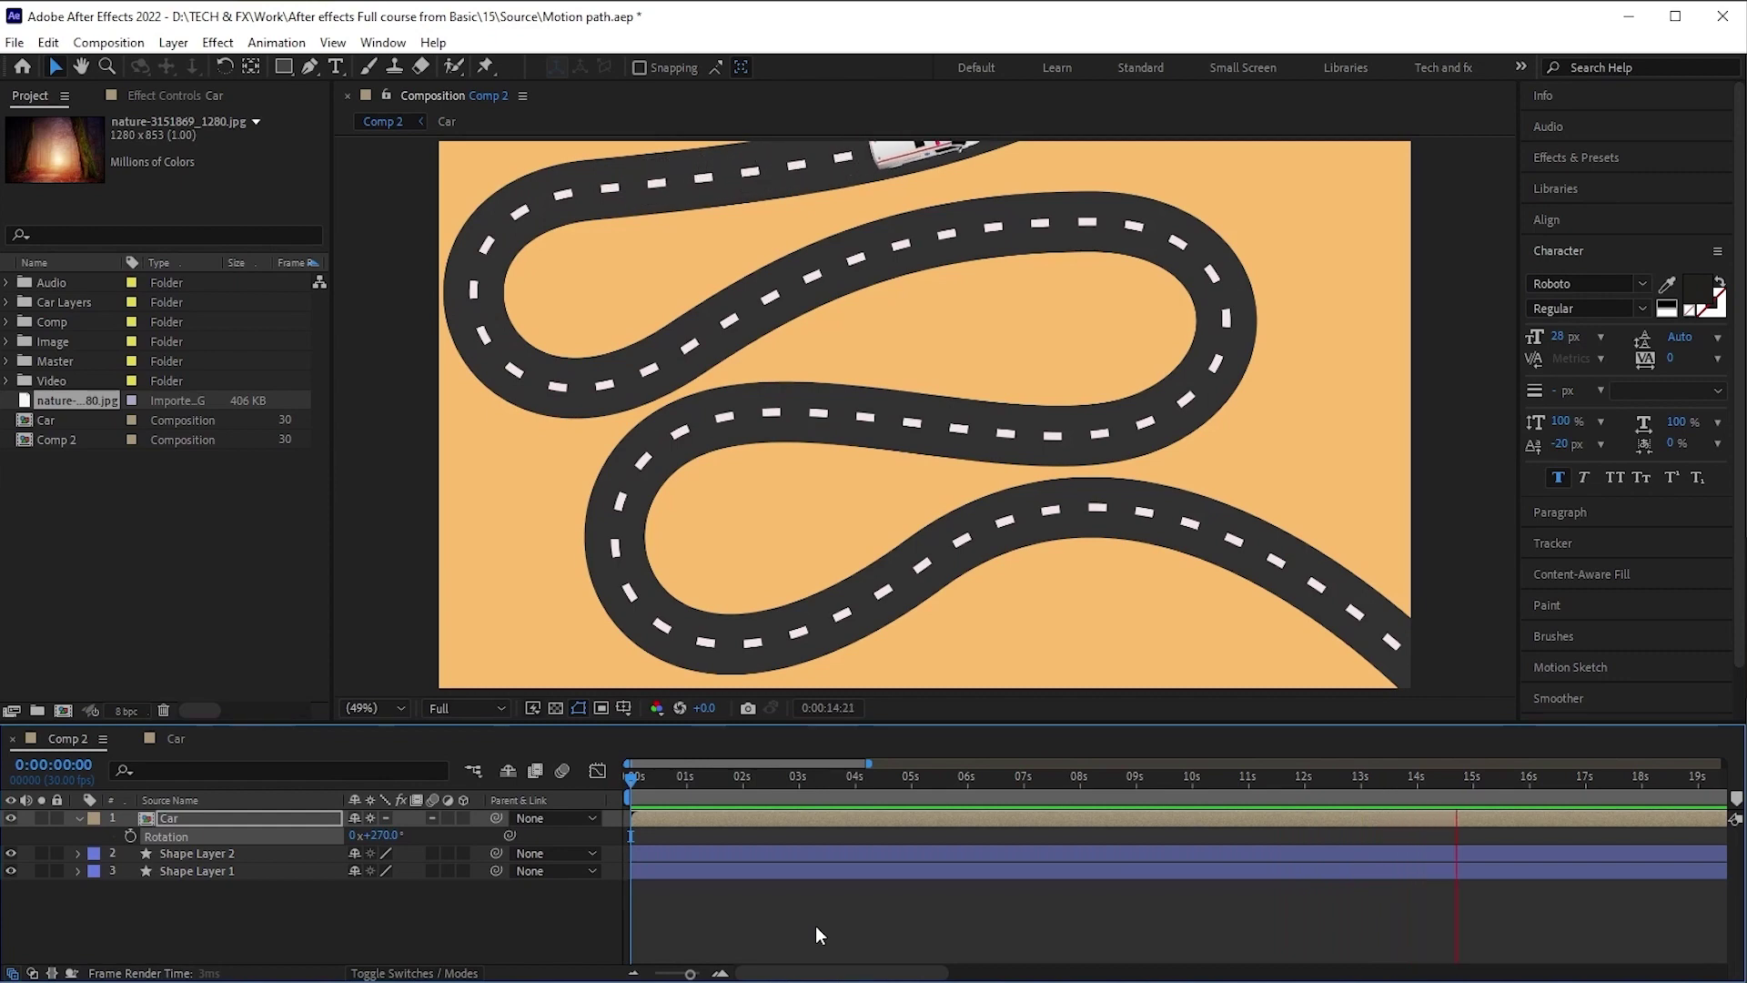
{"action": "key", "text": "space"}
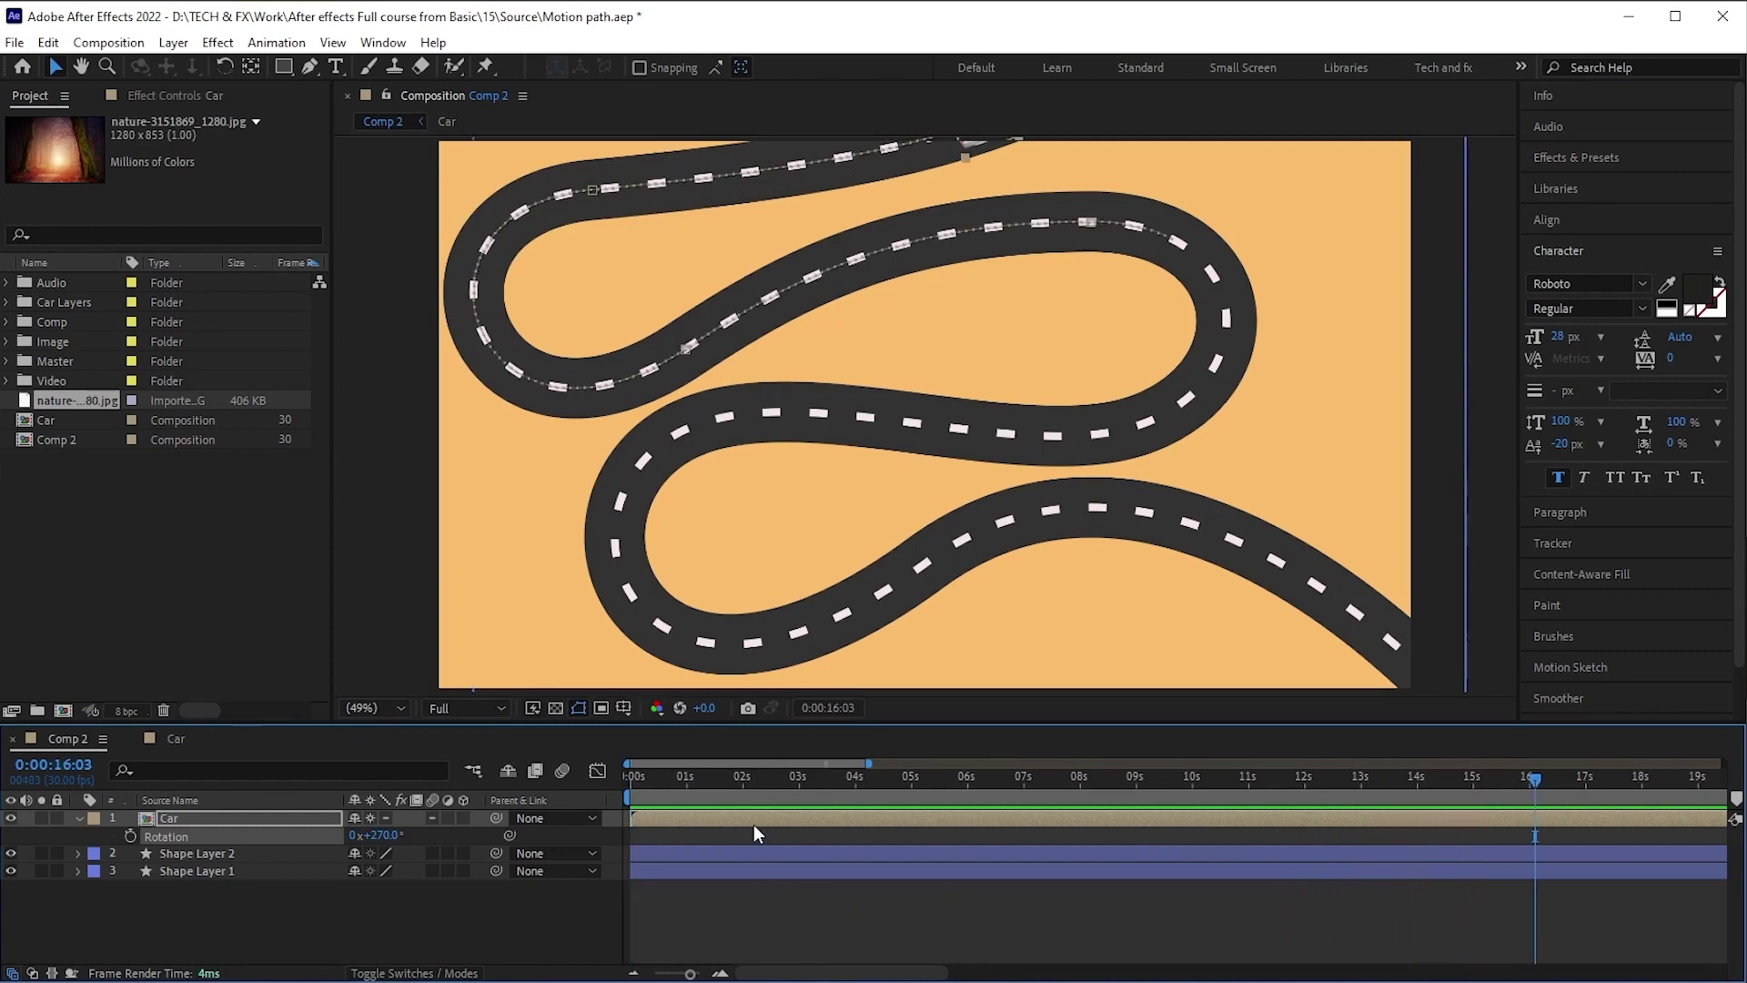
{"action": "key", "text": "p"}
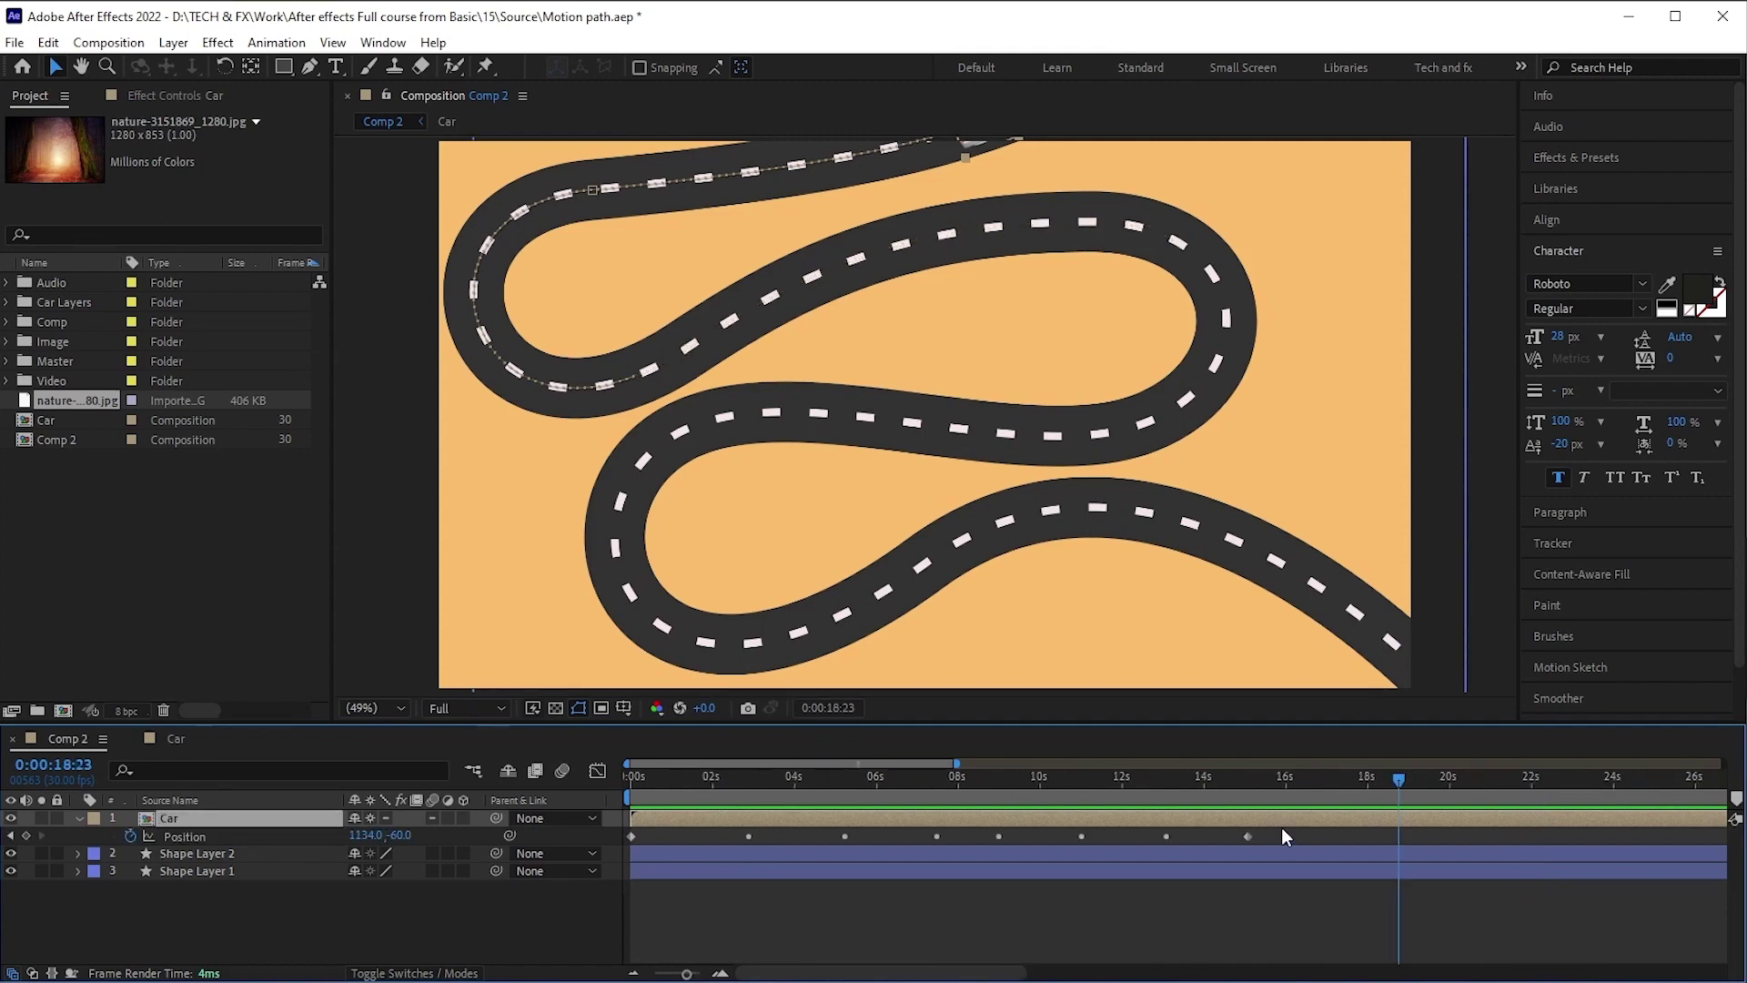
{"action": "left_click_drag", "start_coordinate": [1281, 827], "coordinate": [586, 849]}
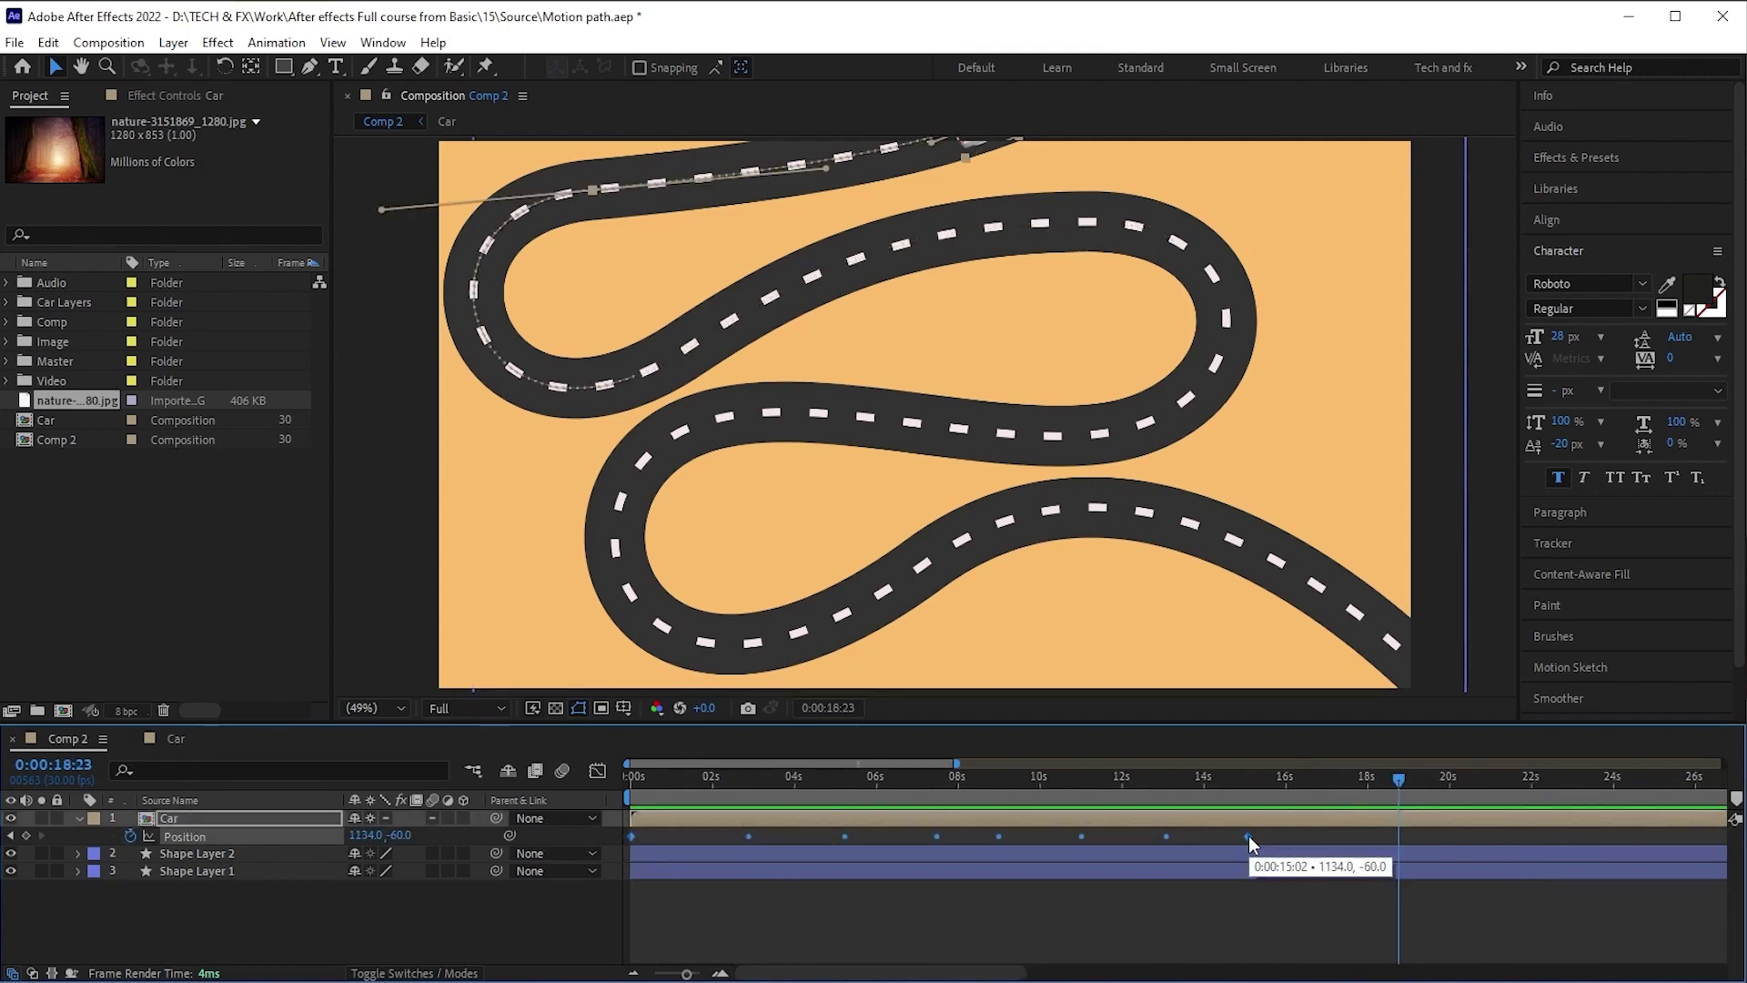
{"action": "left_click_drag", "start_coordinate": [1248, 835], "coordinate": [1450, 819]}
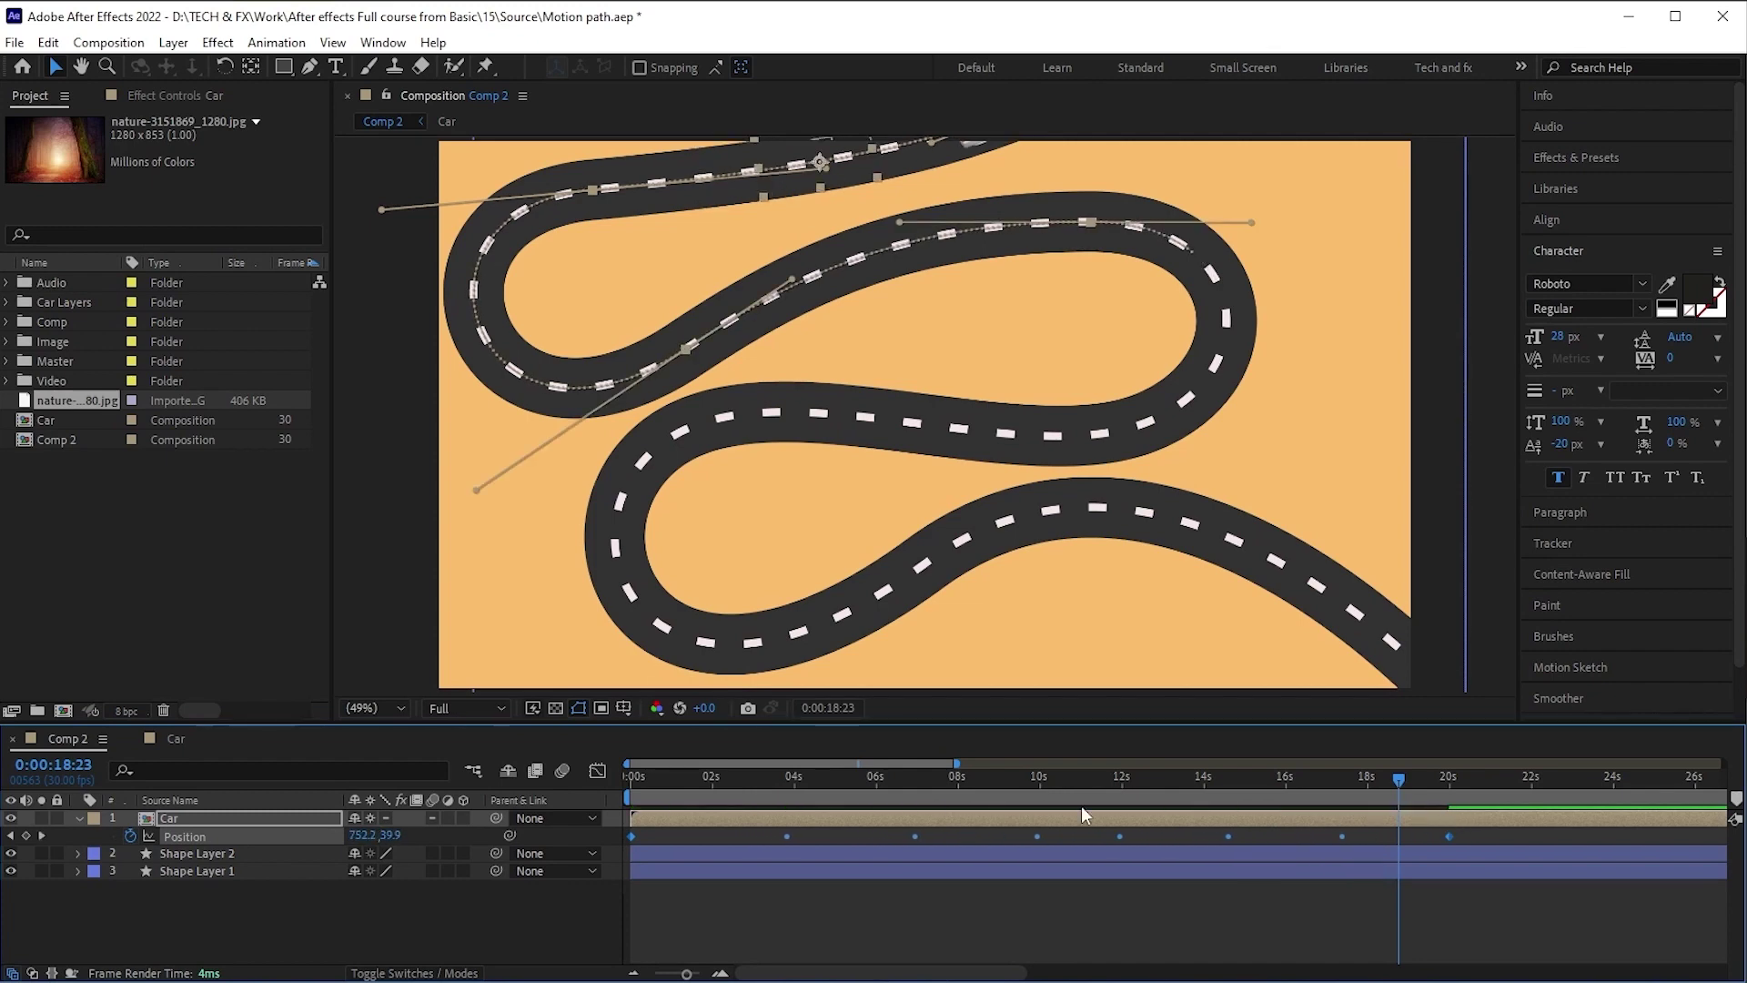
{"action": "key", "text": "space"}
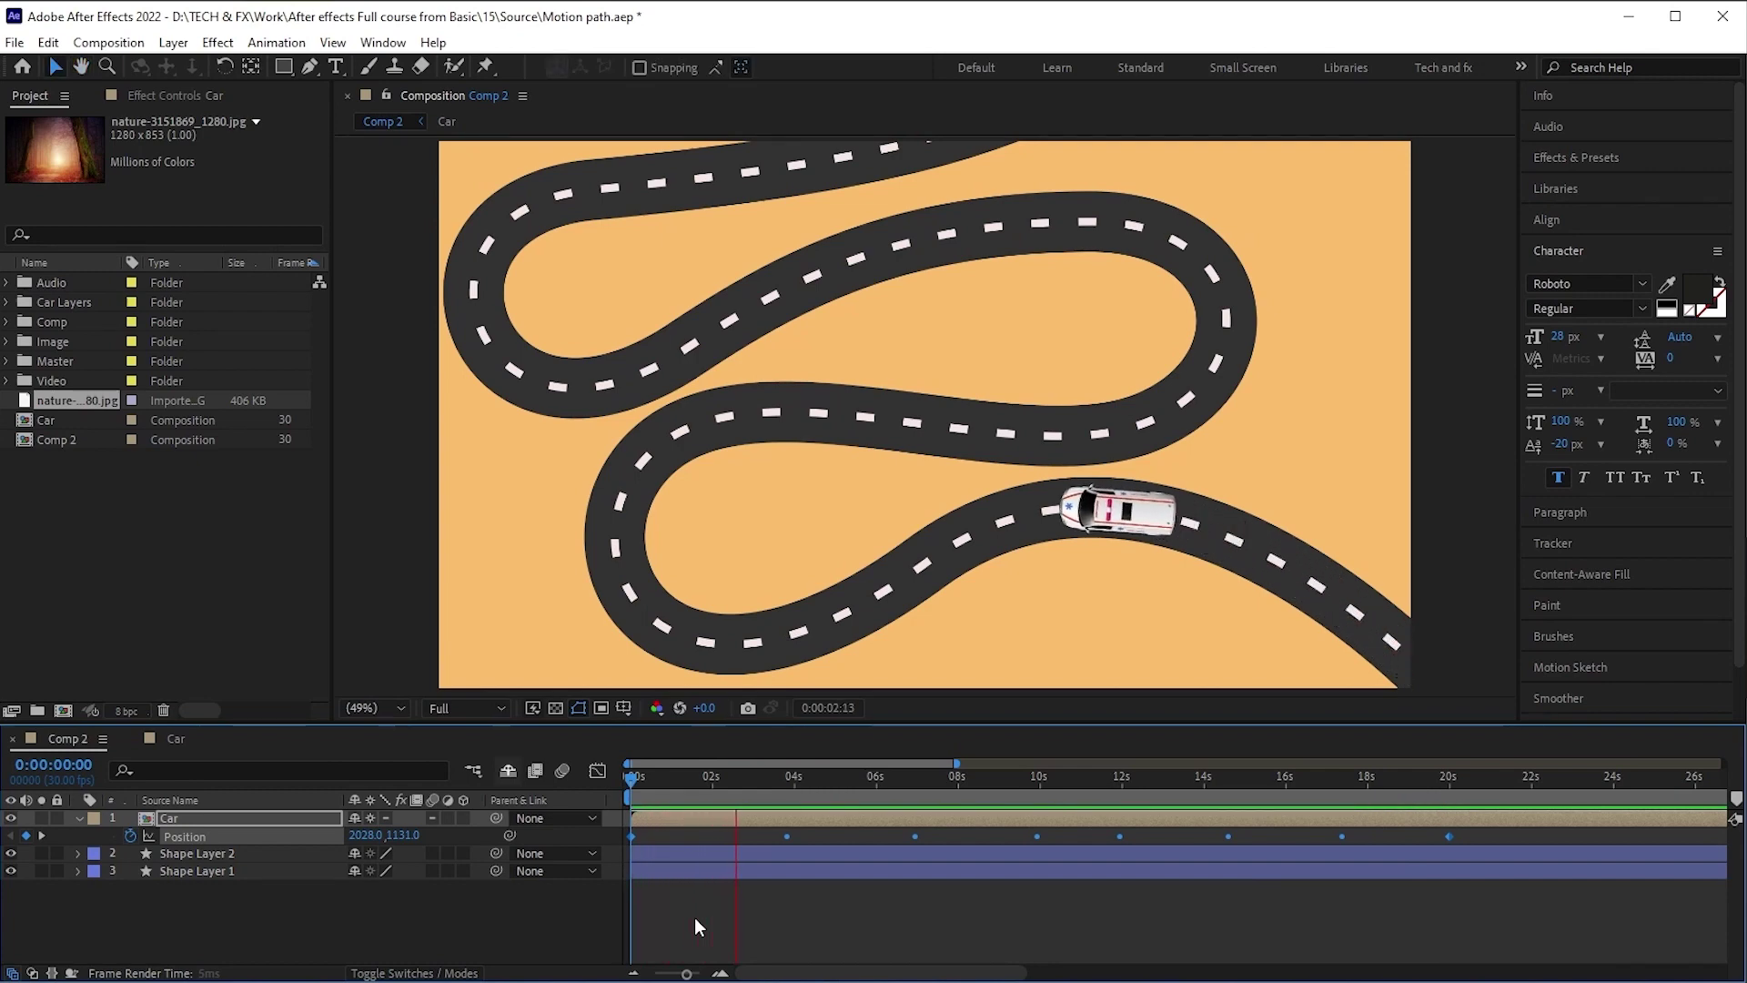
Stop the preview, enable the Motion Blur master switch, and move the playhead to the drive's end
{"action": "key", "text": "space"}
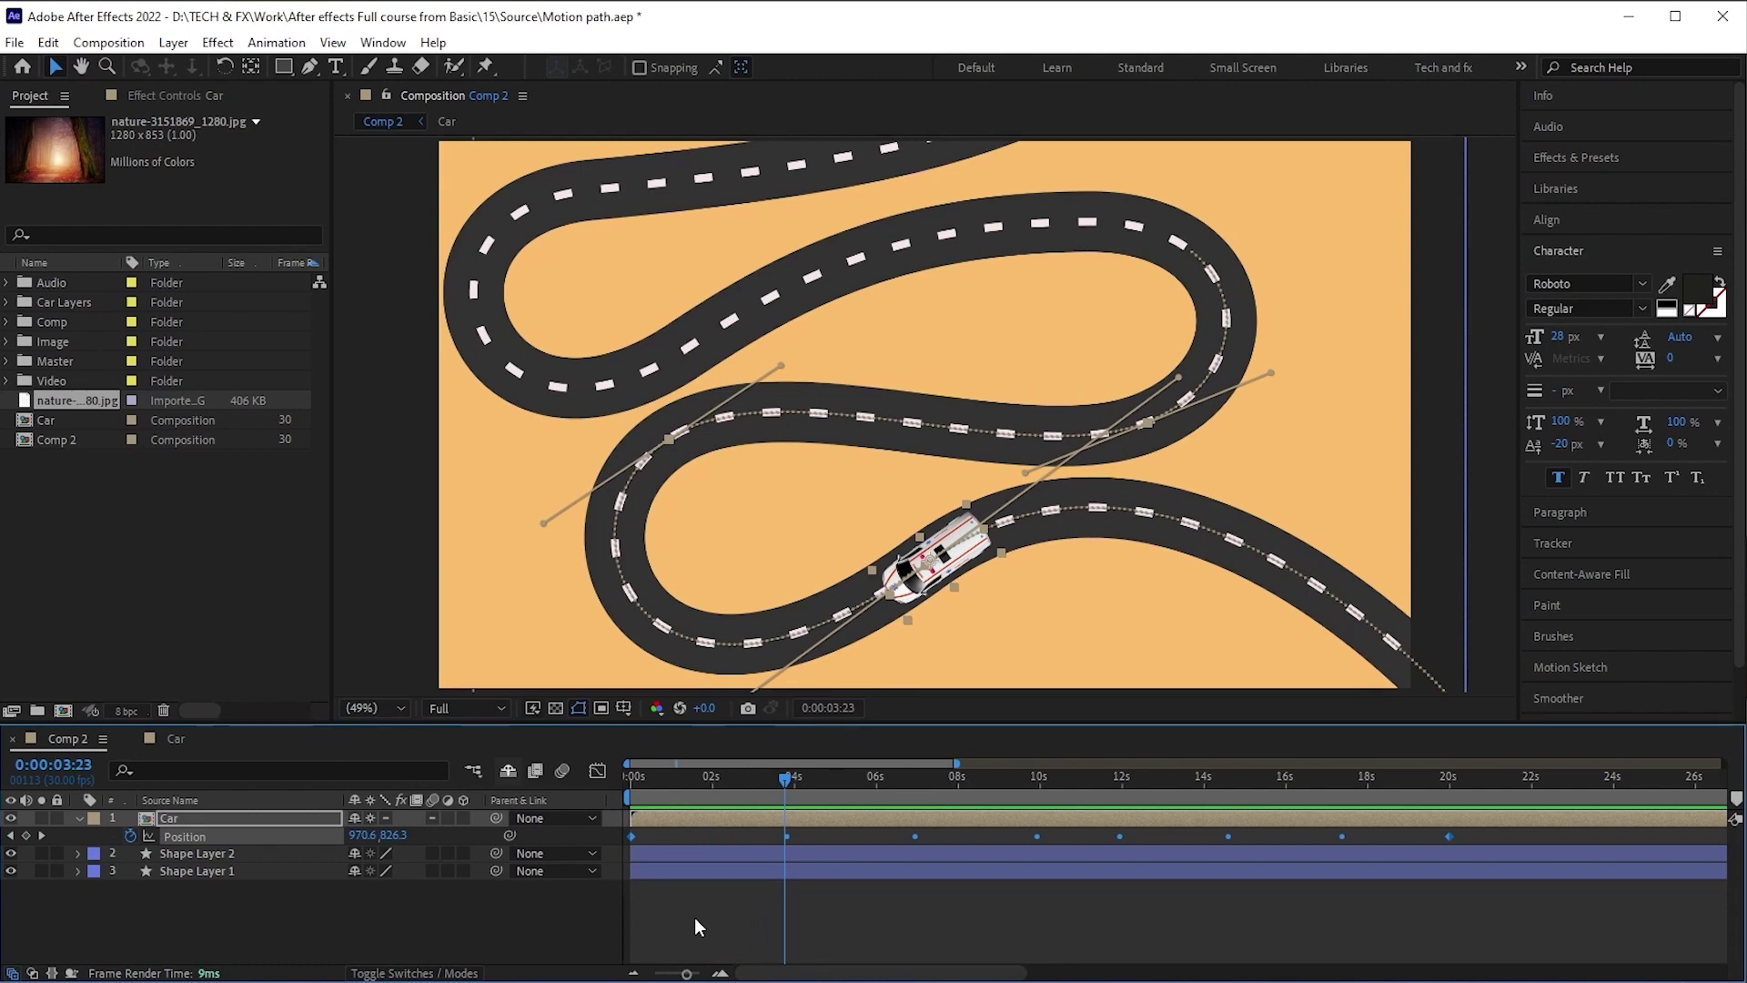
{"action": "left_click", "coordinate": [556, 774]}
{"action": "key", "text": "u"}
{"action": "left_click", "coordinate": [1481, 803]}
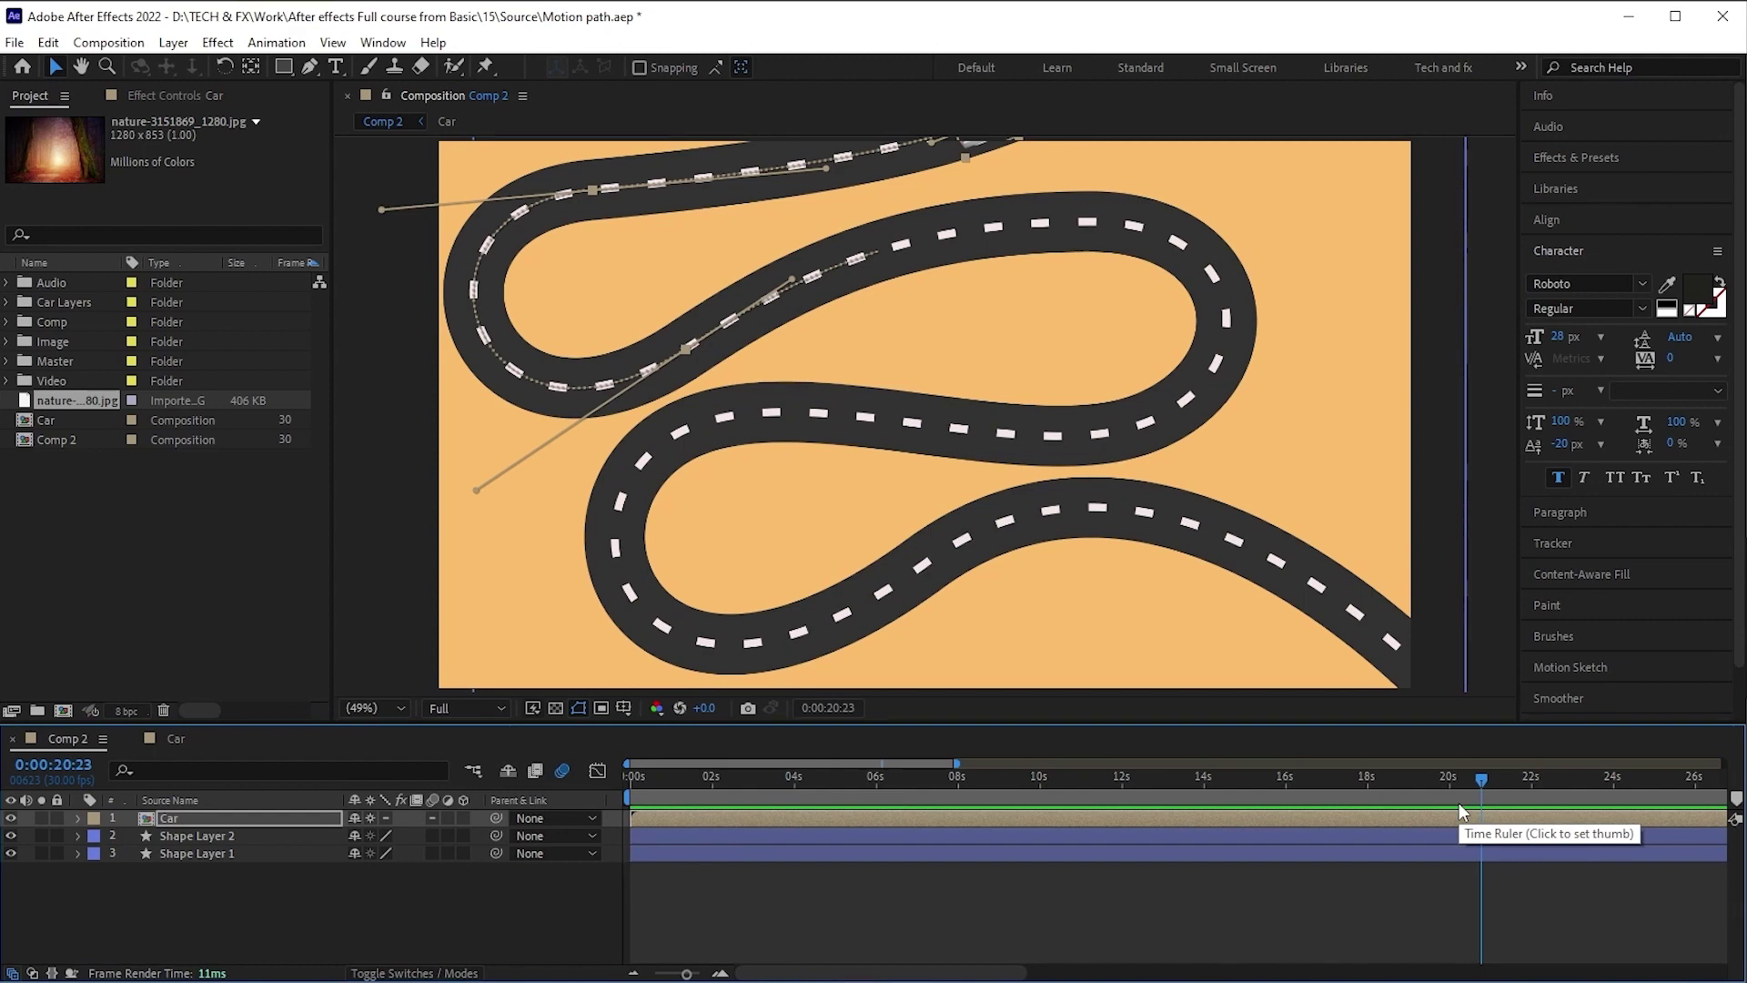